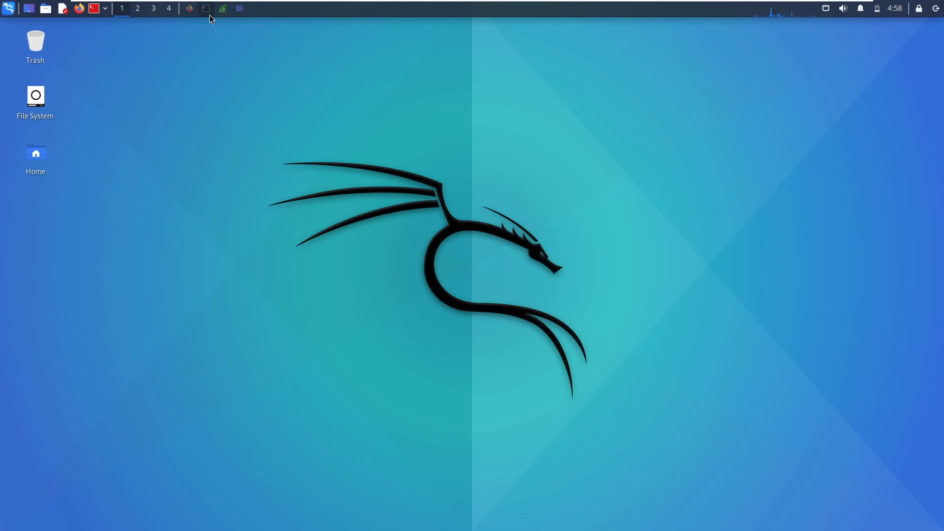
- Restore the root terminal and highlight the 'wireshark' command on its prompt line
left_click(210, 15)
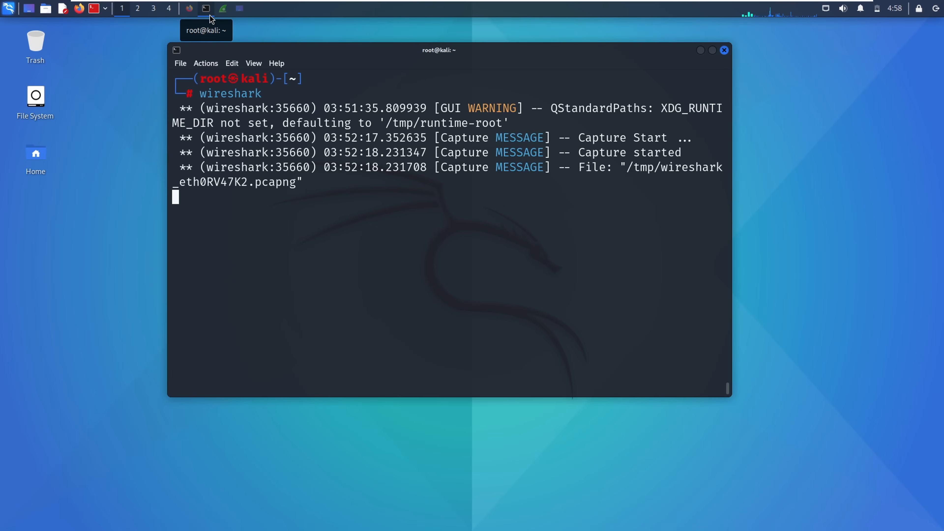
double_click(231, 92)
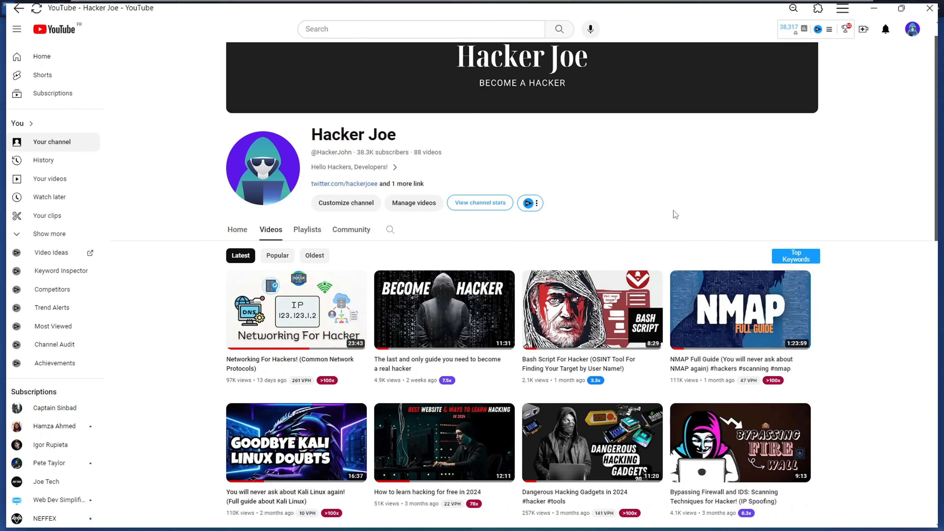
scroll(673, 211, "down", 3)
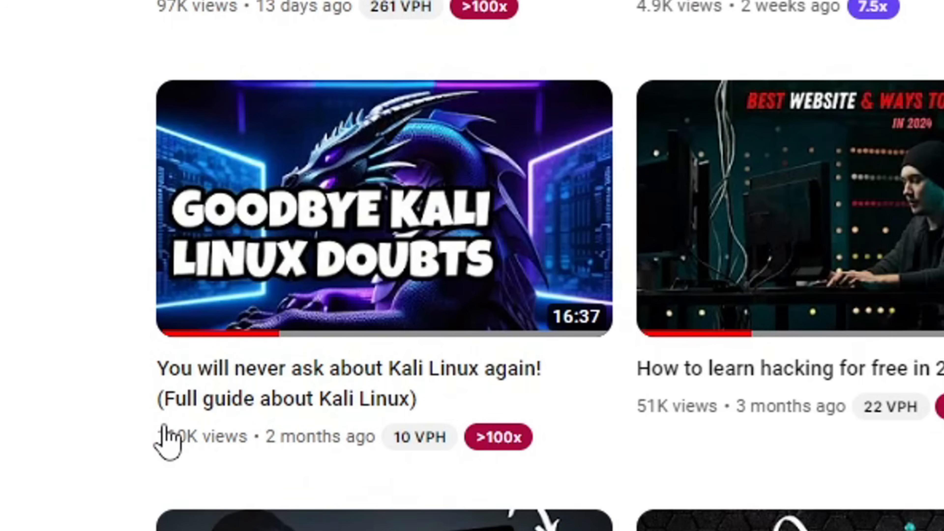
mouse_move(168, 427)
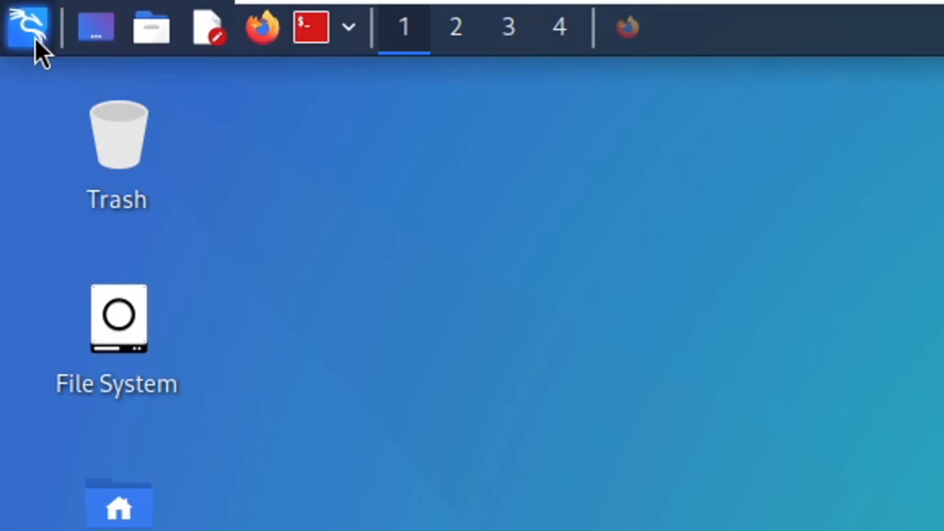
left_click(36, 40)
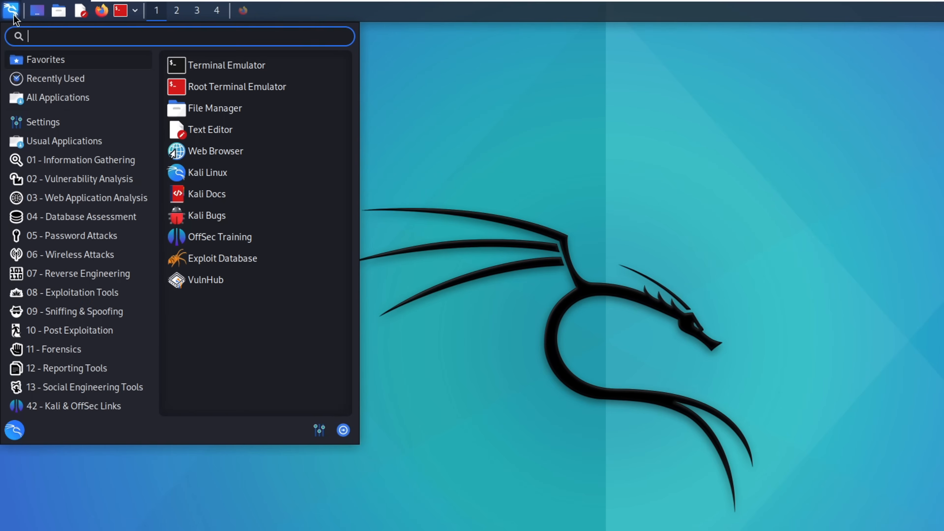
left_click(90, 181)
left_click(79, 272)
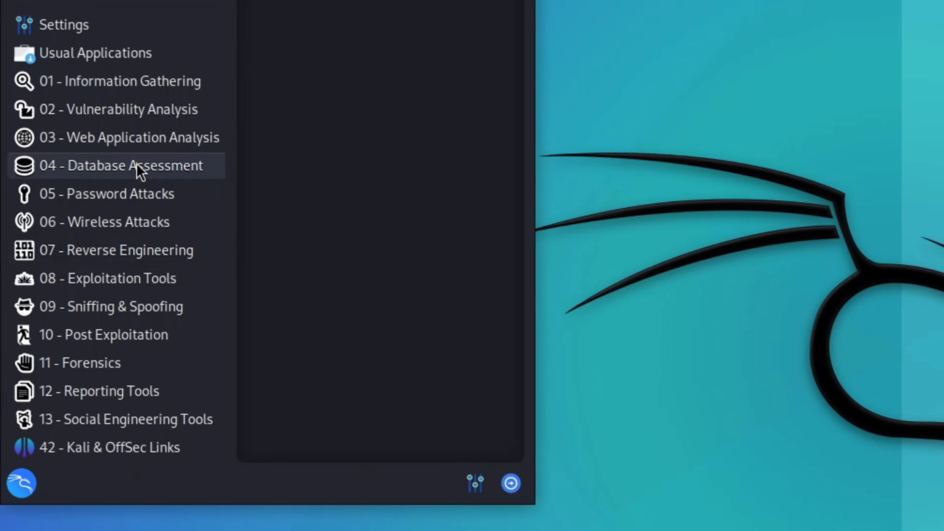
left_click(111, 307)
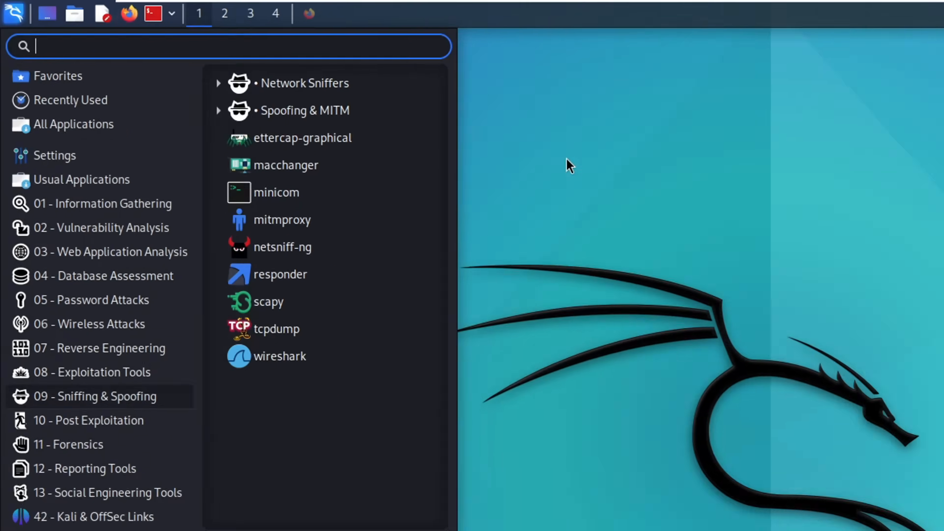
left_click(344, 100)
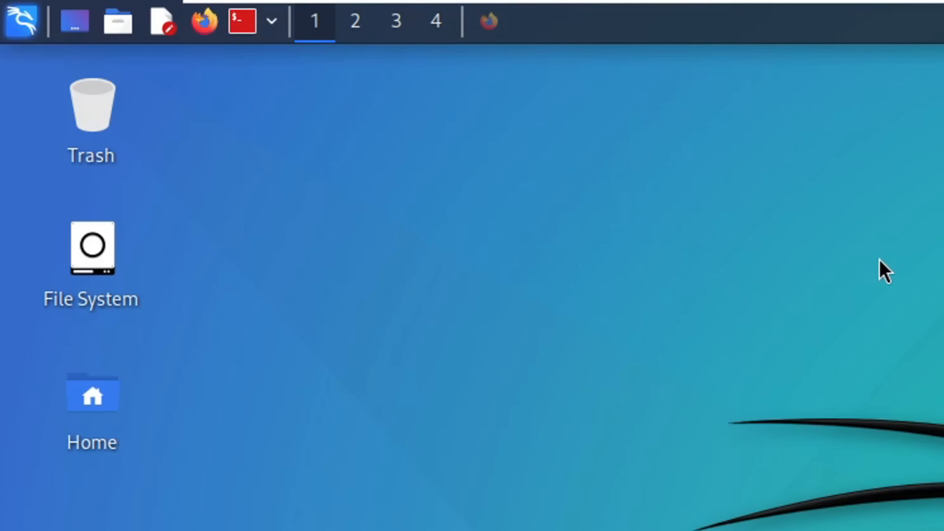
left_click(240, 32)
- Authenticate the root terminal with its password, enlarge the font, and launch wireshark
type("kali")
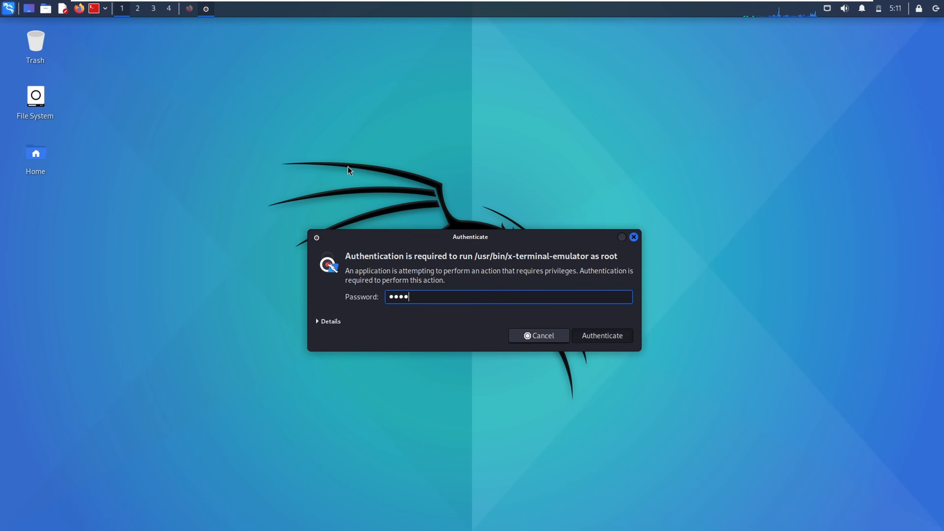
key("Return")
key("ctrl+plus")
key("ctrl+plus")
key("ctrl+plus")
key("ctrl+plus")
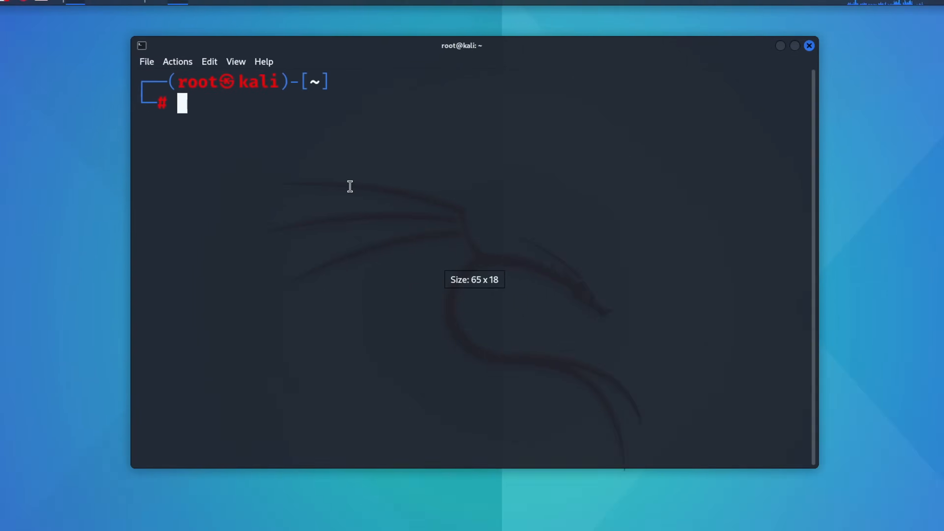
type("wire")
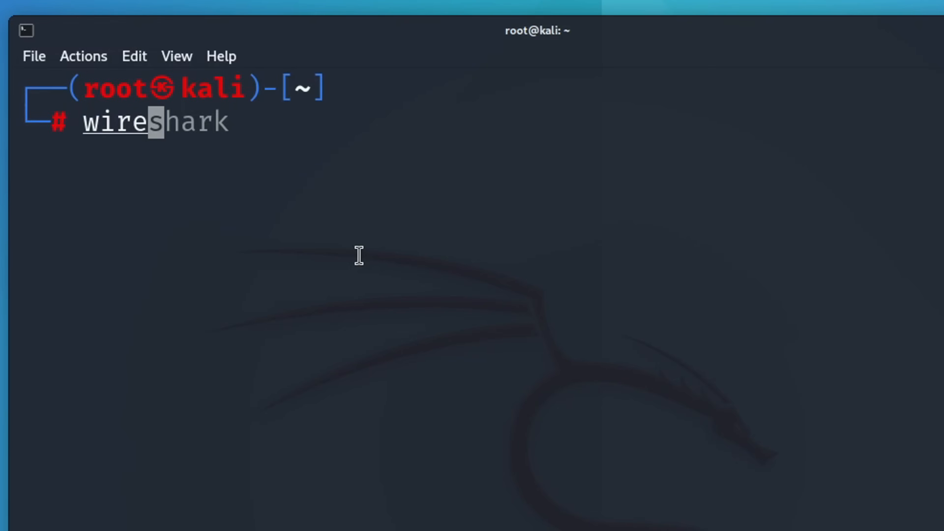
key("Right")
key("Return")
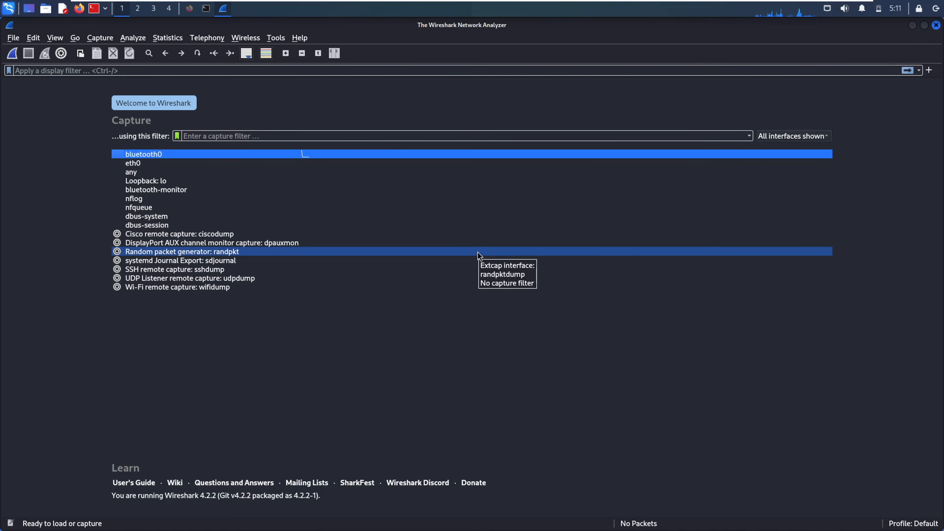
- Select eth0, then load google.com in Firefox to generate traffic for Wireshark
left_click(147, 165)
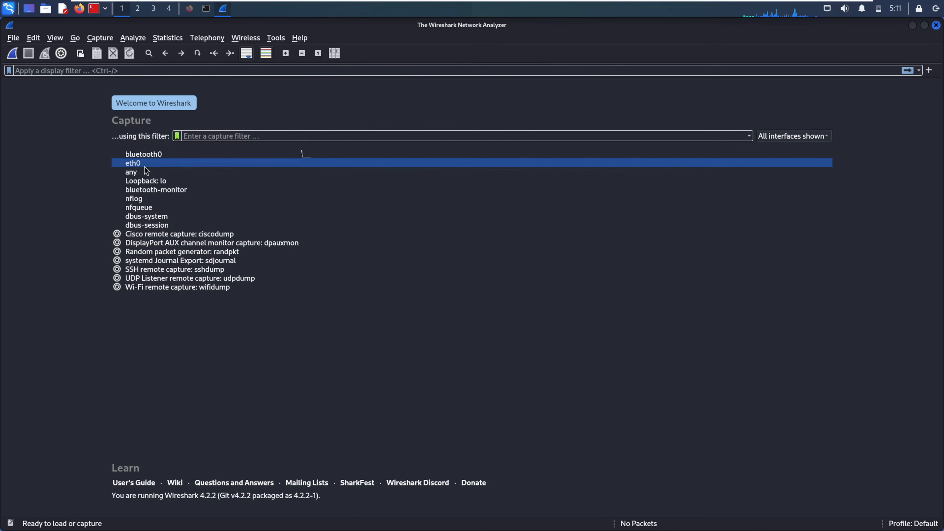
left_click(189, 10)
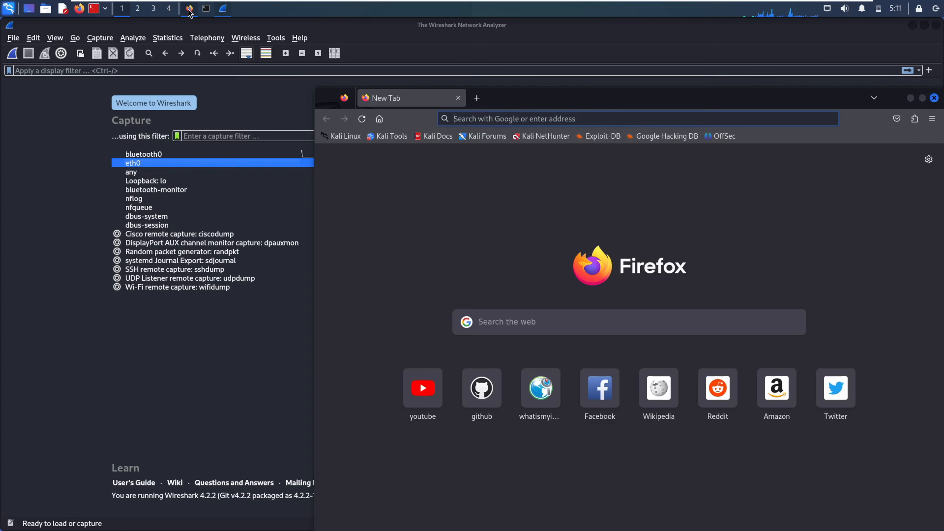
left_click(459, 117)
type("google.com")
key("Return")
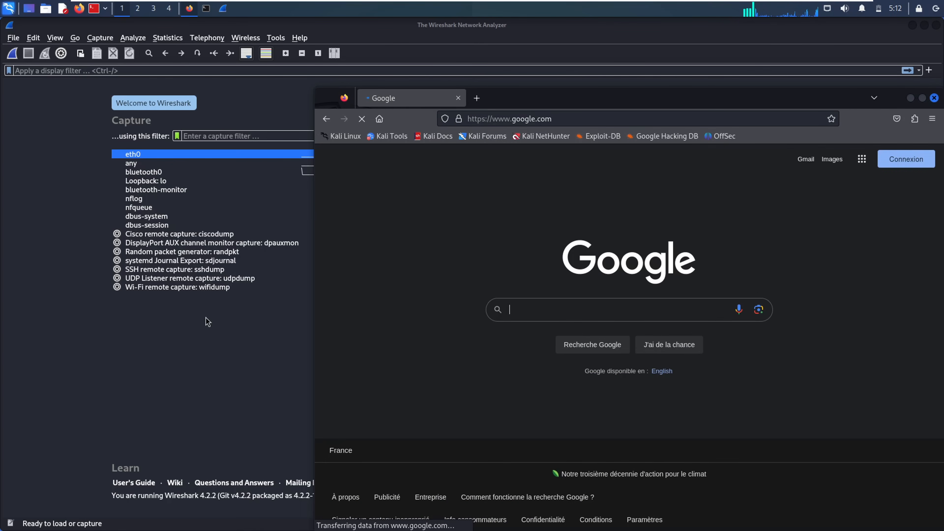
left_click(211, 337)
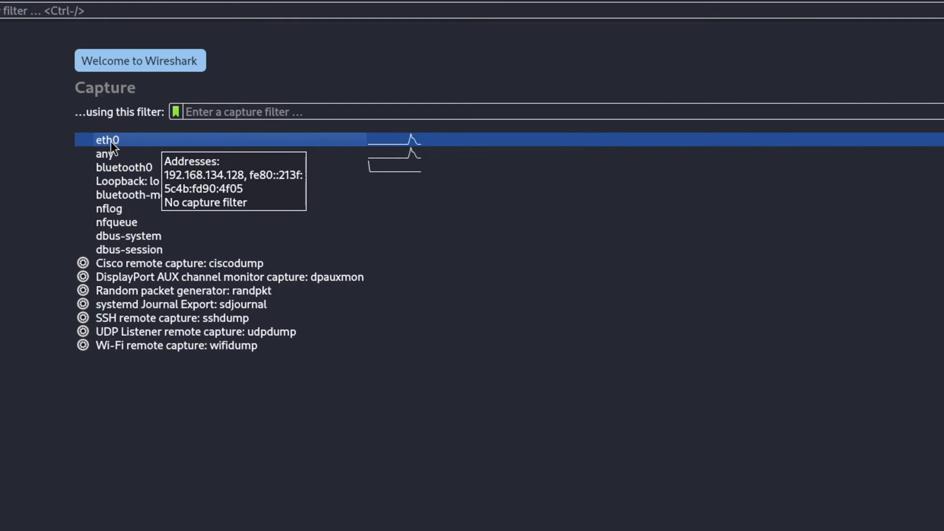
- Start capturing on eth0, reload google.com in Firefox, and select a captured packet
double_click(120, 148)
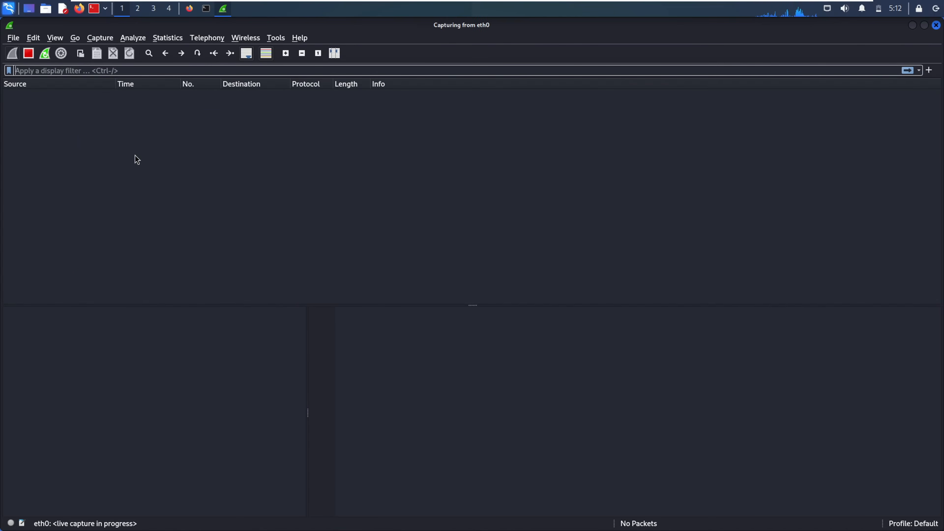
left_click(188, 16)
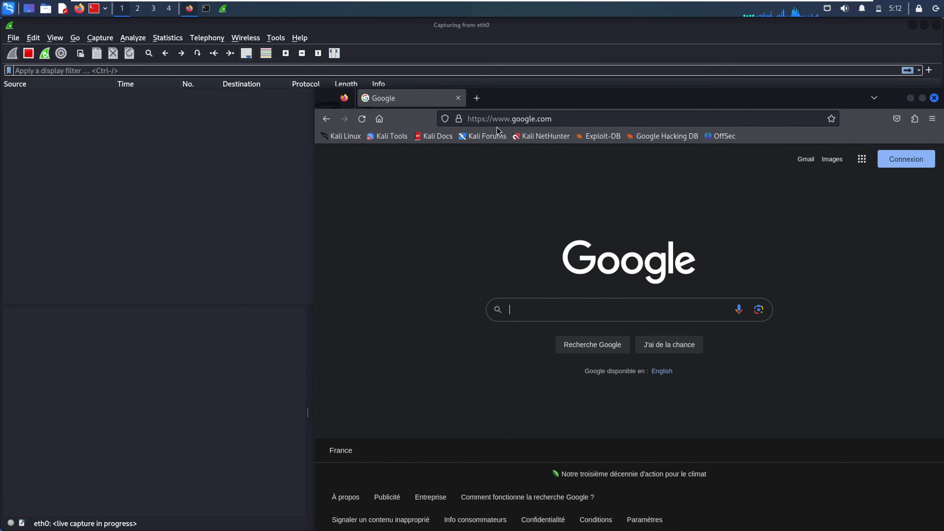
left_click(569, 113)
key("Return")
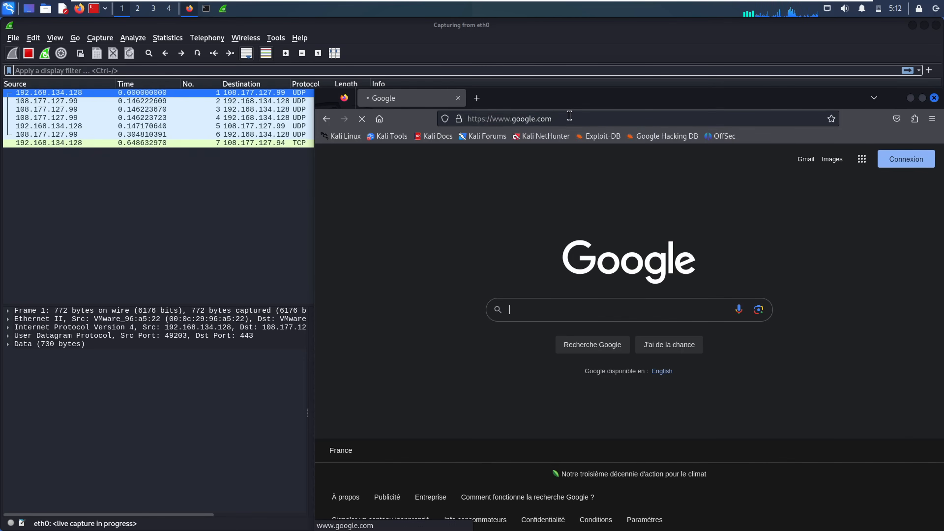
left_click(303, 212)
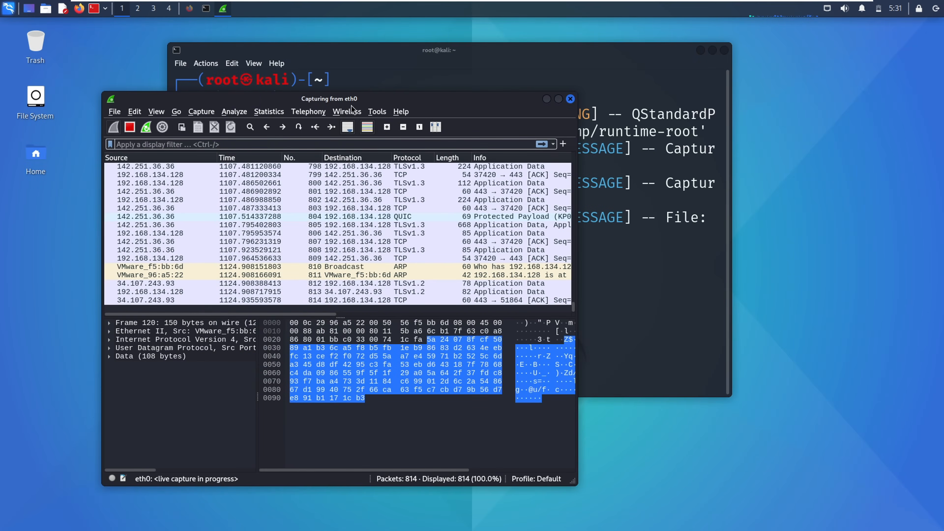
- Maximize the Wireshark window and browse the File, View and other menus, then close them
left_click_drag(384, 98, 521, 82)
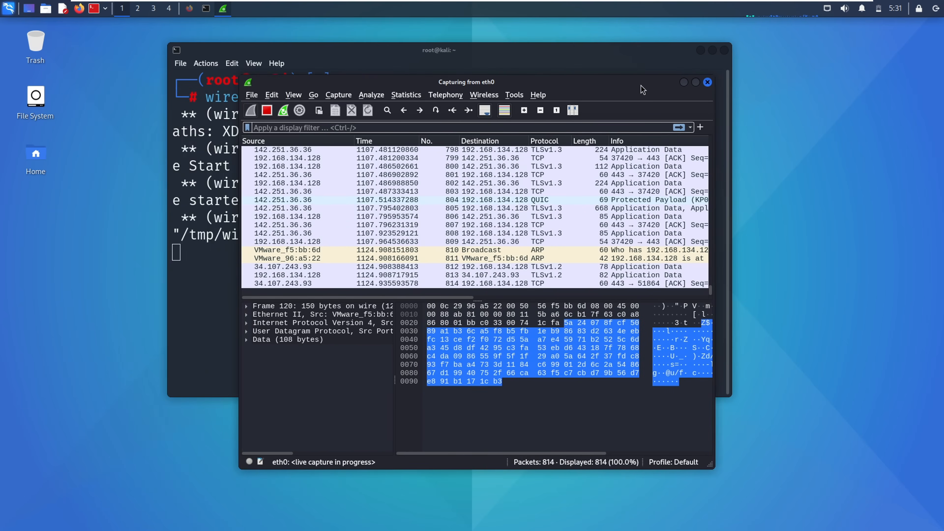
left_click(696, 82)
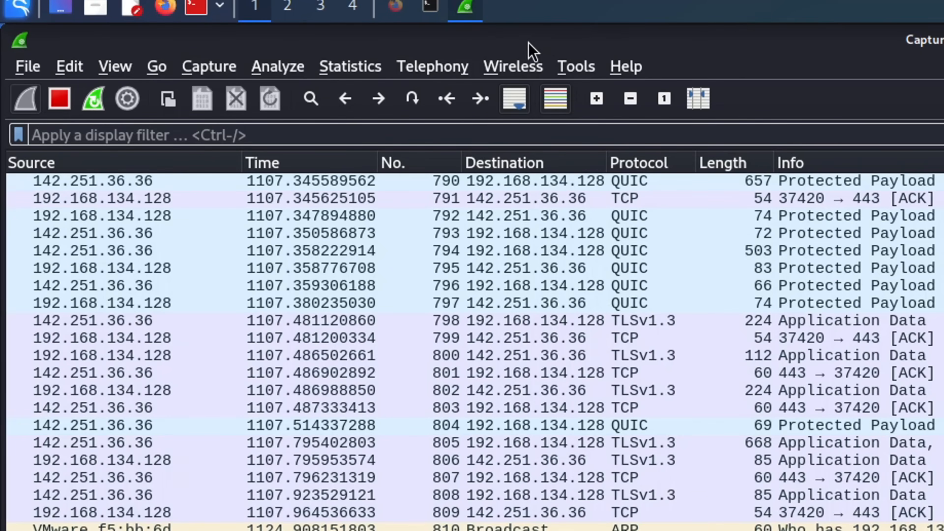
left_click(27, 67)
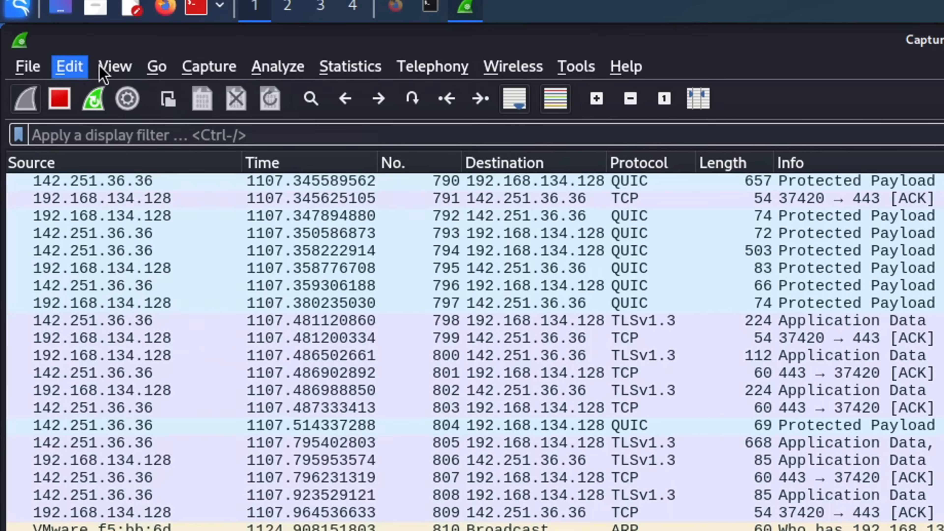
left_click(118, 66)
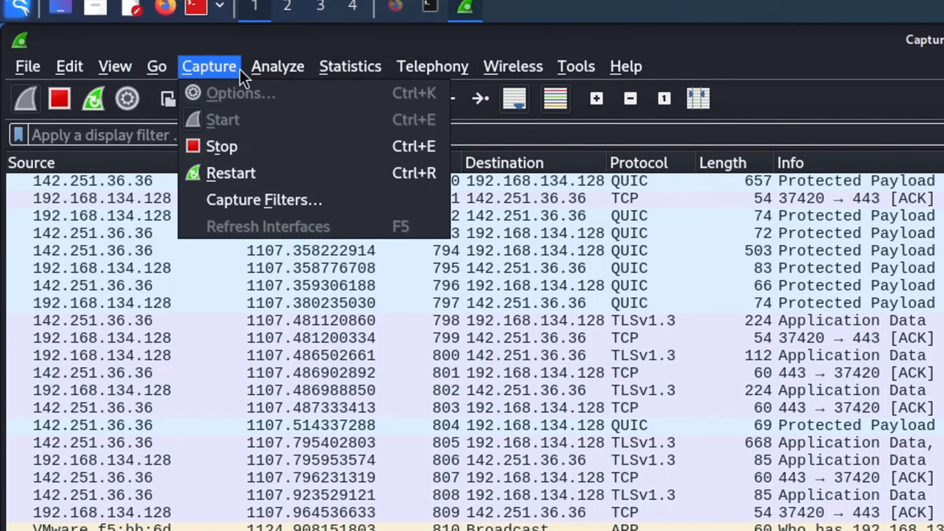
mouse_move(336, 86)
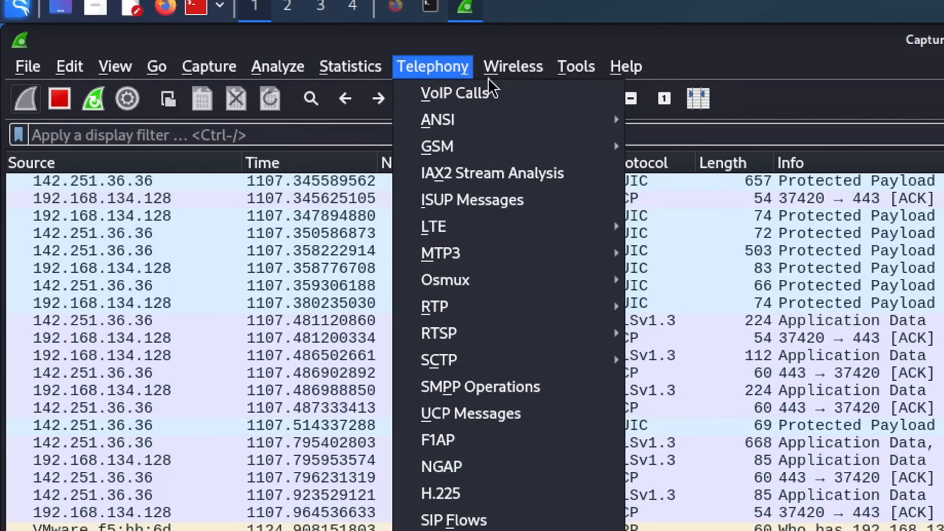
mouse_move(569, 84)
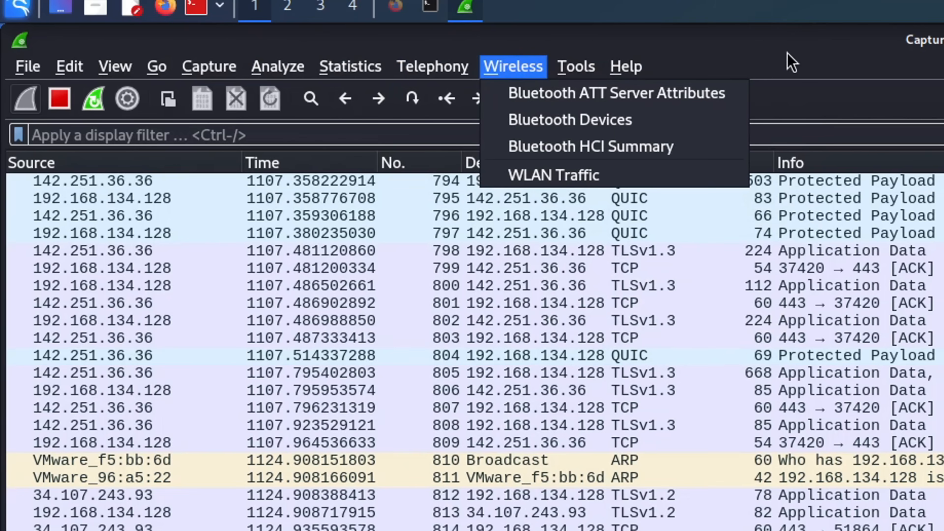
left_click(784, 68)
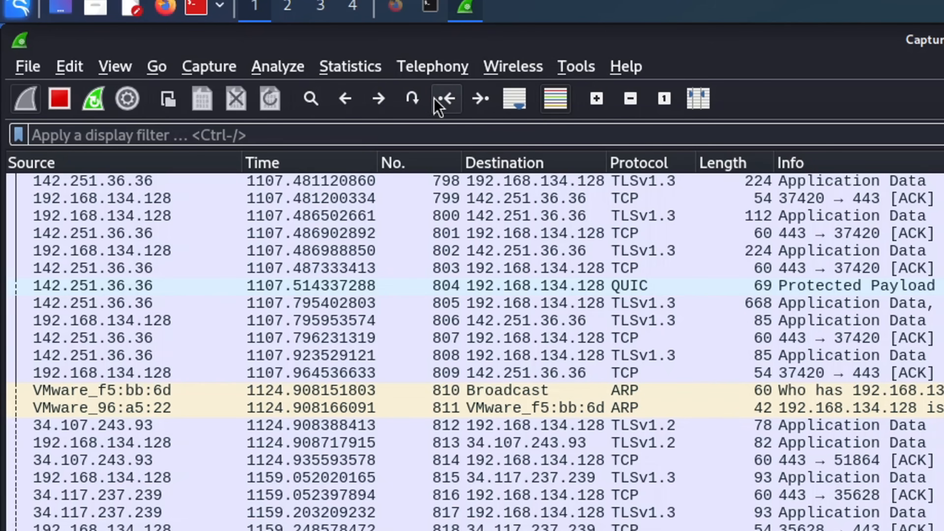
- Stop the eth0 capture and restart it fresh, discarding the old packets unsaved
left_click(447, 102)
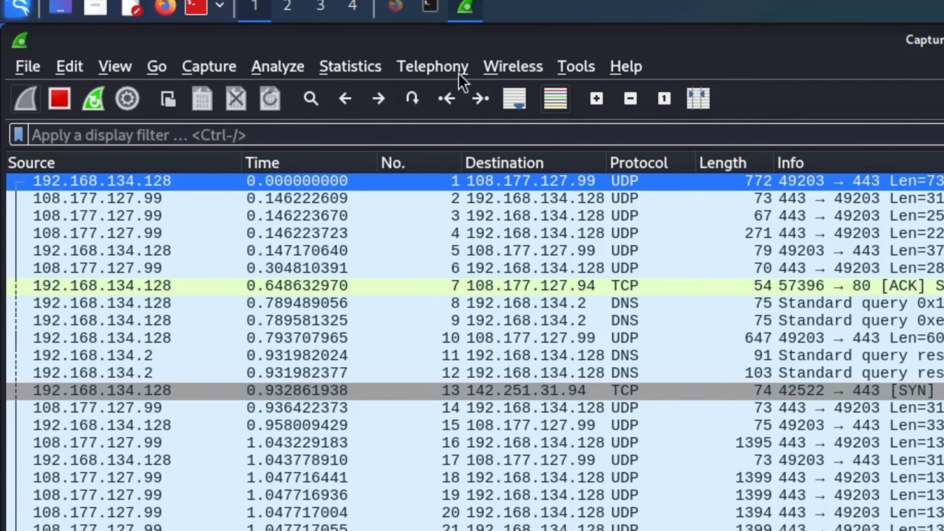
left_click(58, 100)
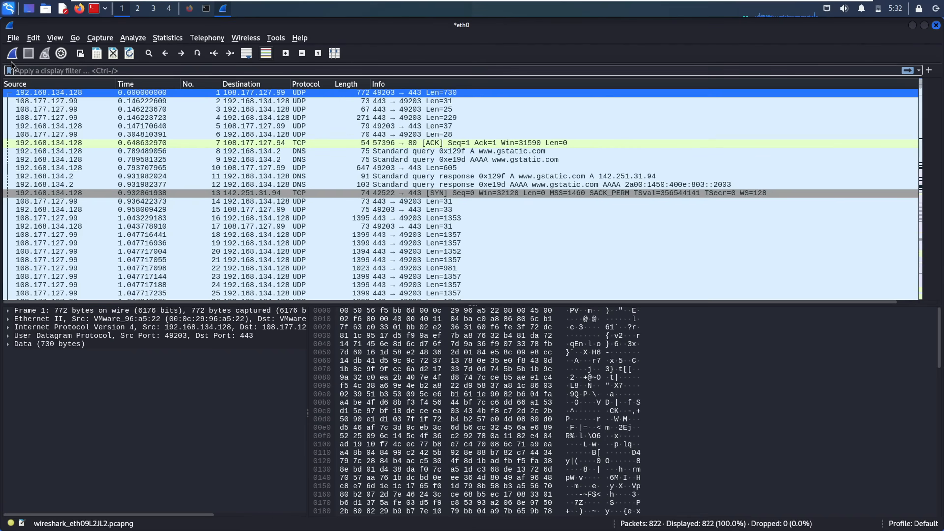
left_click(13, 53)
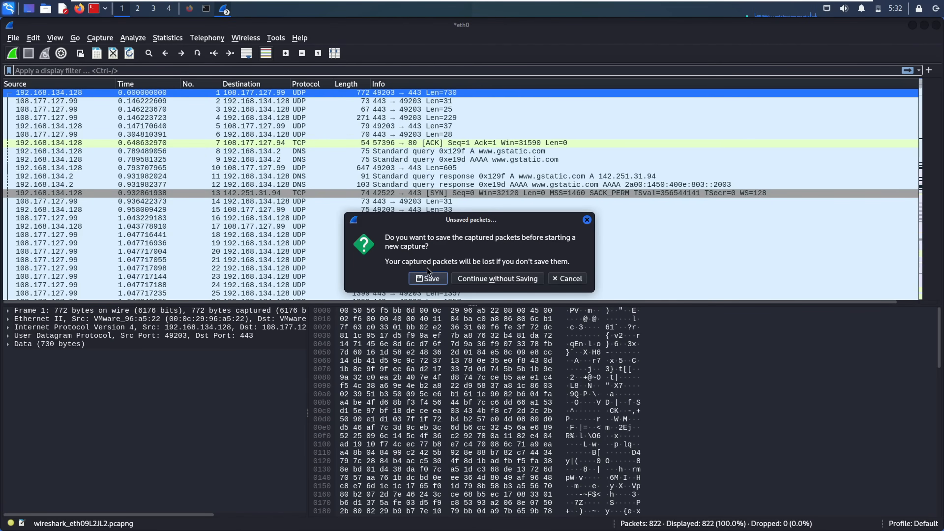
left_click(489, 278)
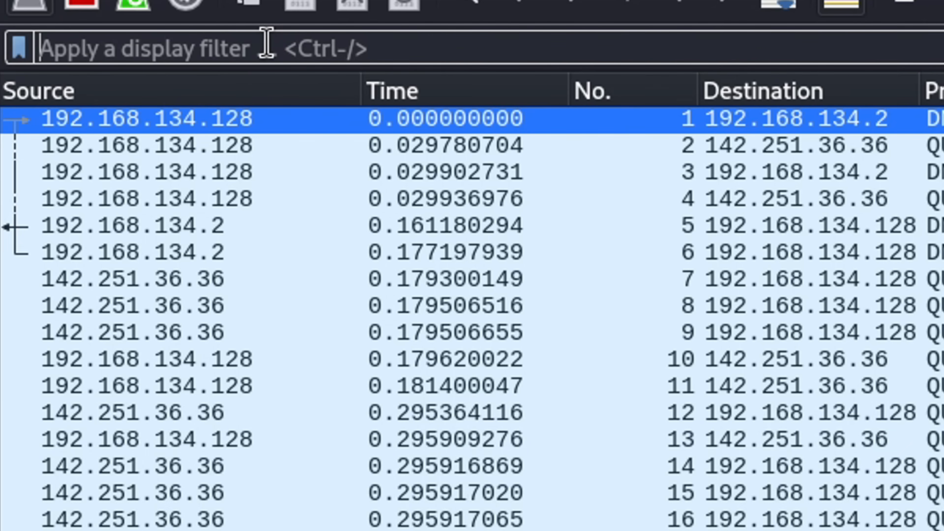
- Apply the http display filter, select OCSP request packet 1508, then clear the filter
type("http")
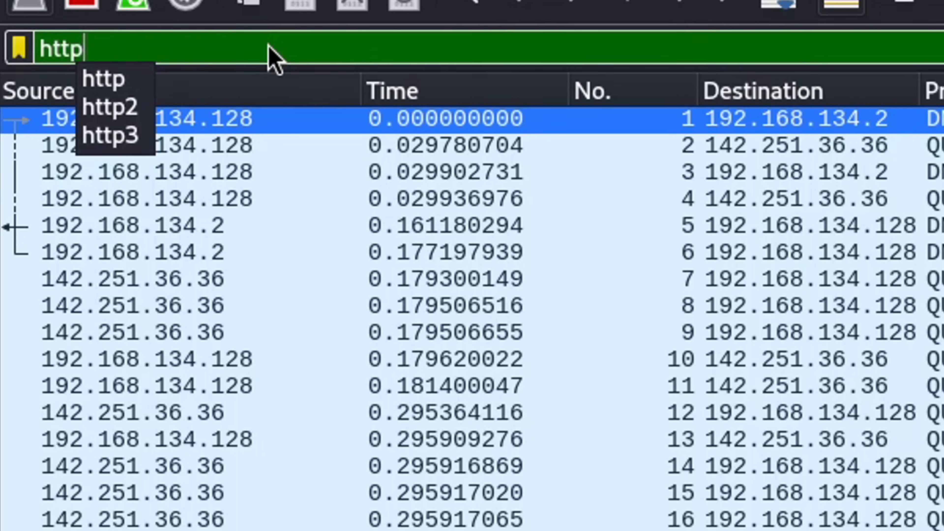
key("Return")
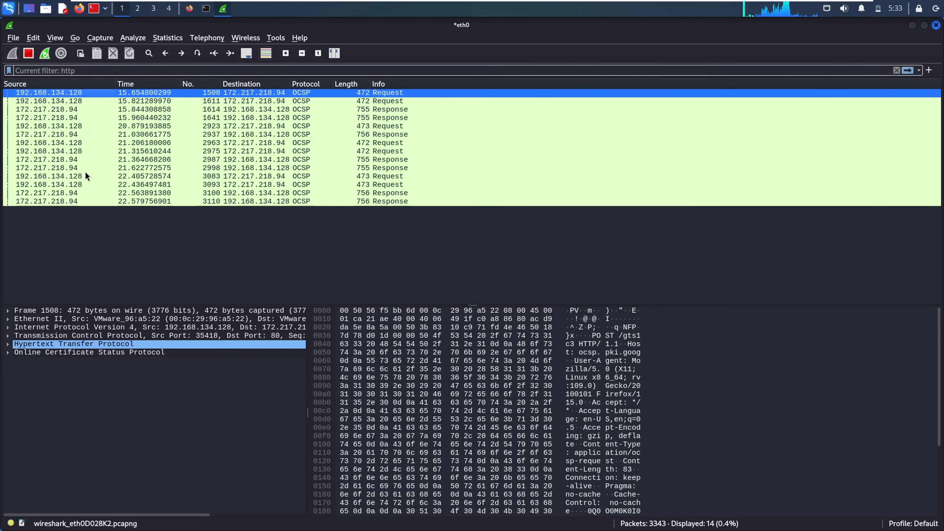
key("Return")
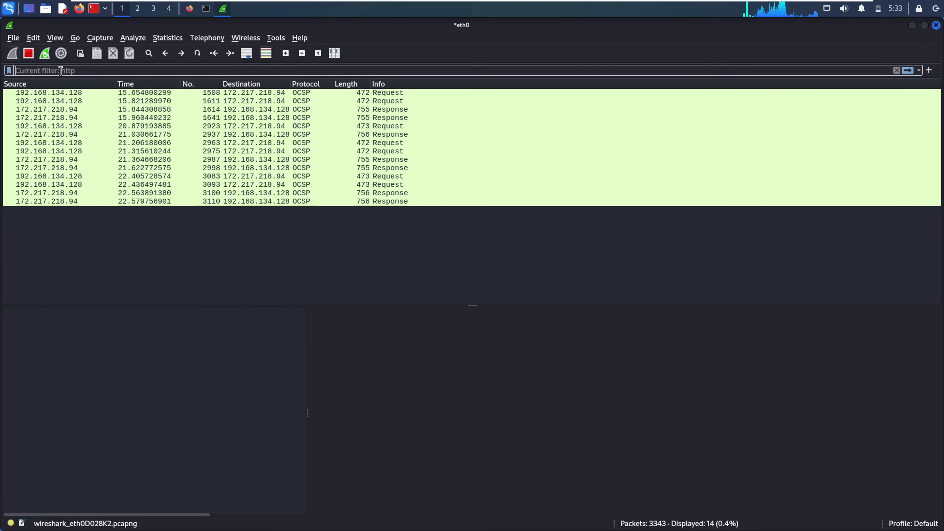
left_click(720, 91)
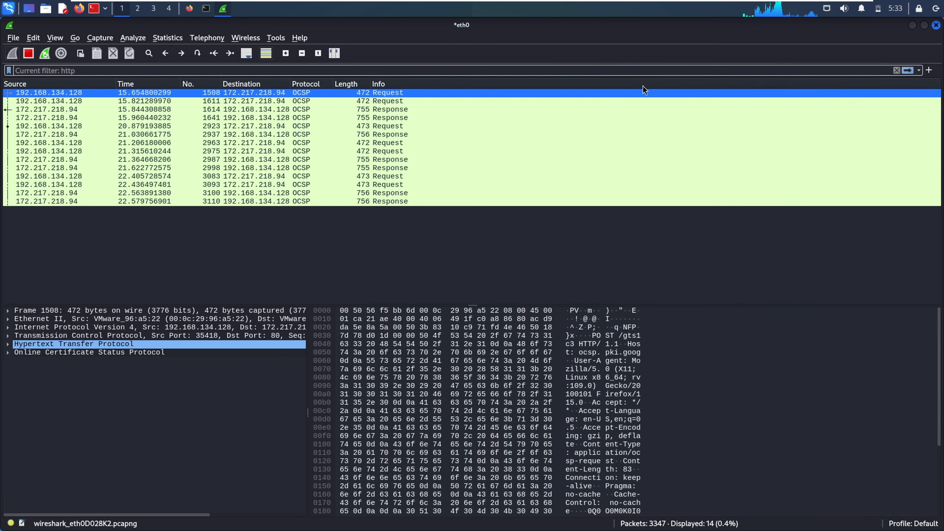
left_click(898, 70)
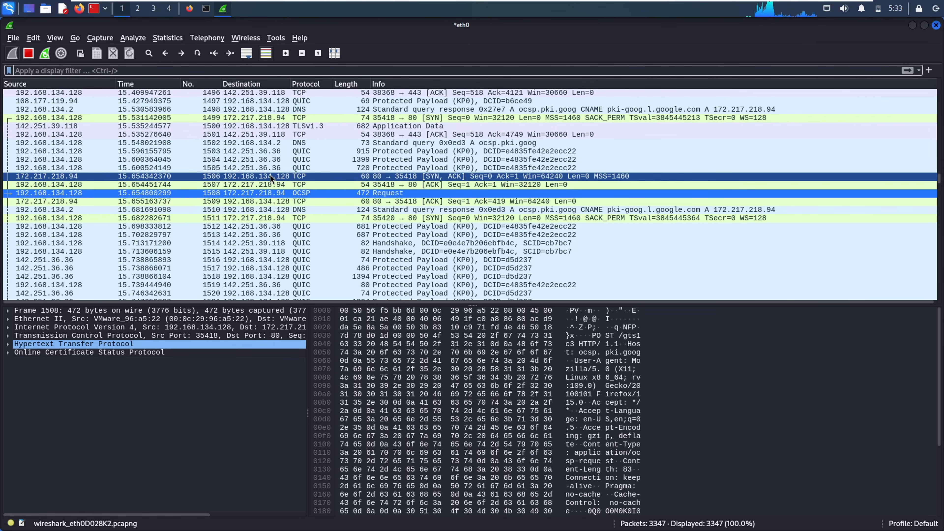
- Enter the filter 'tcp and !(tcp.stream eq 35)', enable Auto Scroll, and select keep-alive packet 3424
key("Down")
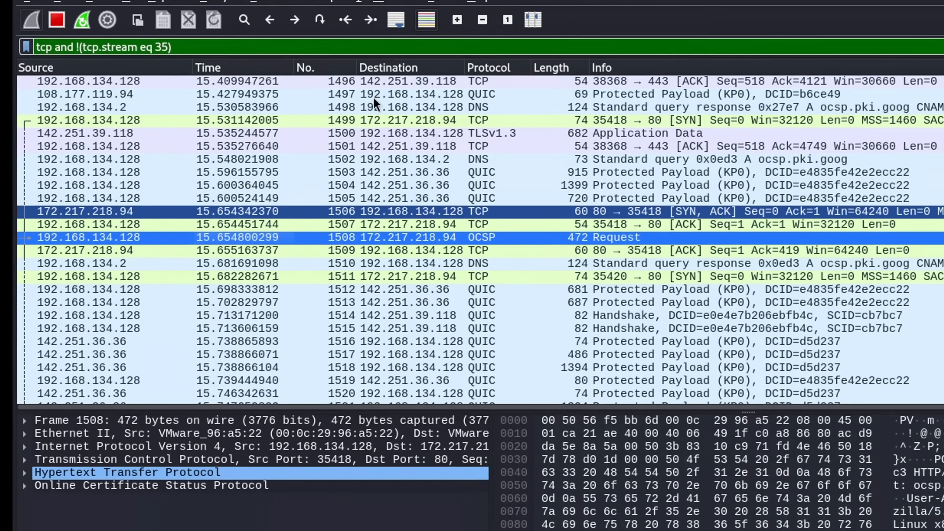
left_click(246, 53)
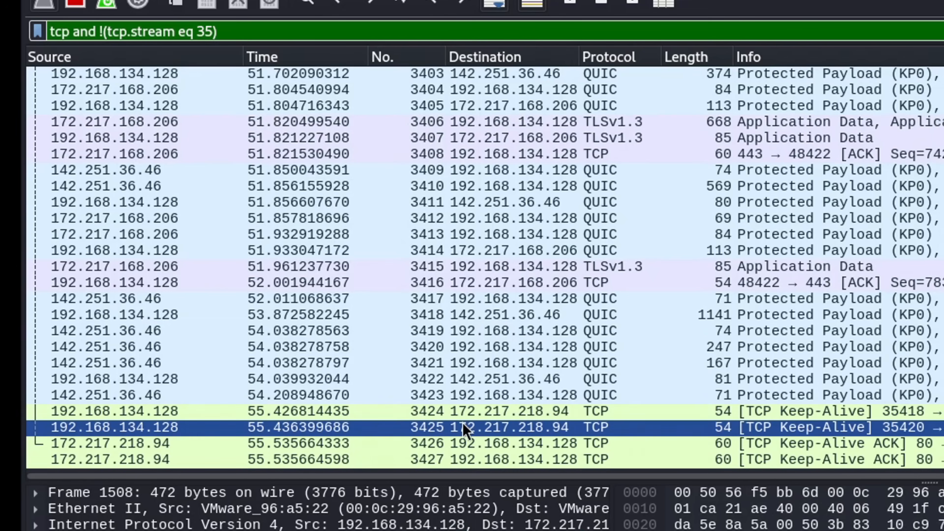
left_click(433, 410)
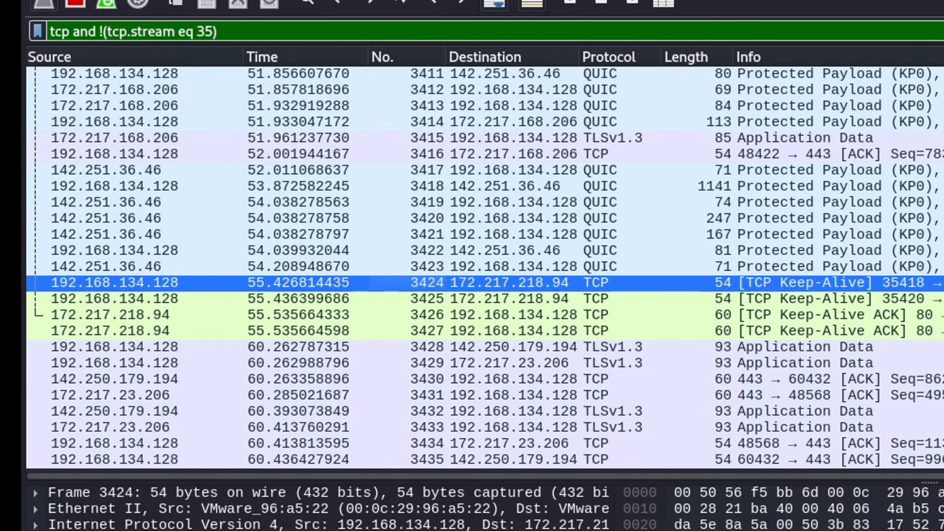
scroll(402, 427, "up", 3)
left_click(473, 432)
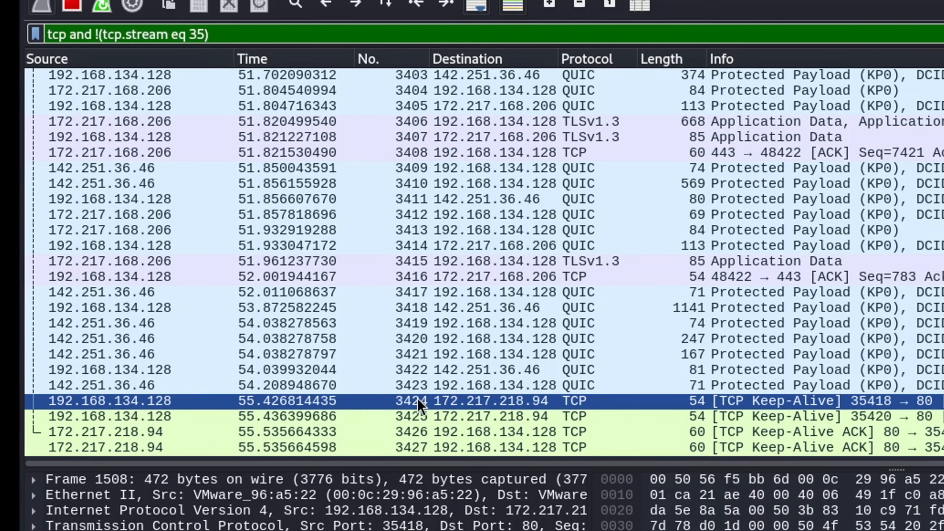
left_click(433, 408)
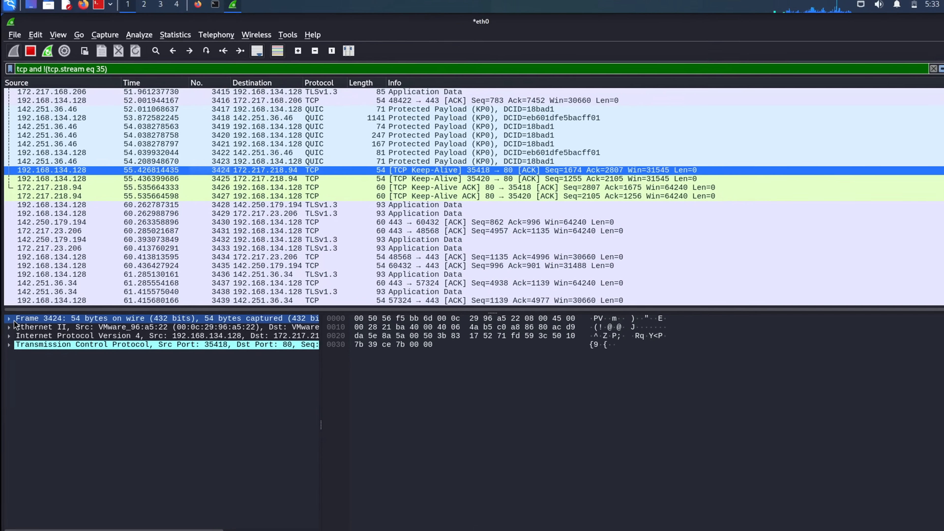
- Expand packet 3424's Ethernet II, IPv4 and TCP headers in the details pane
left_click(9, 312)
left_click(9, 311)
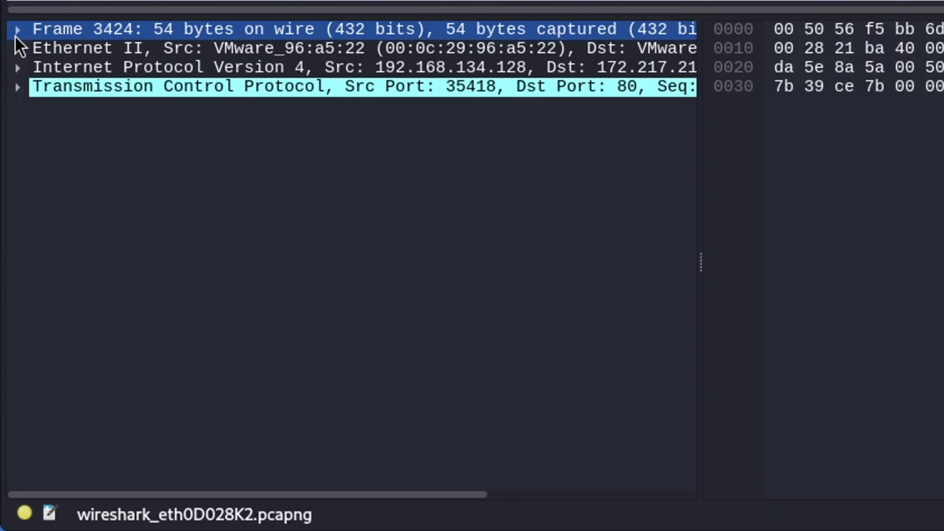
left_click(19, 47)
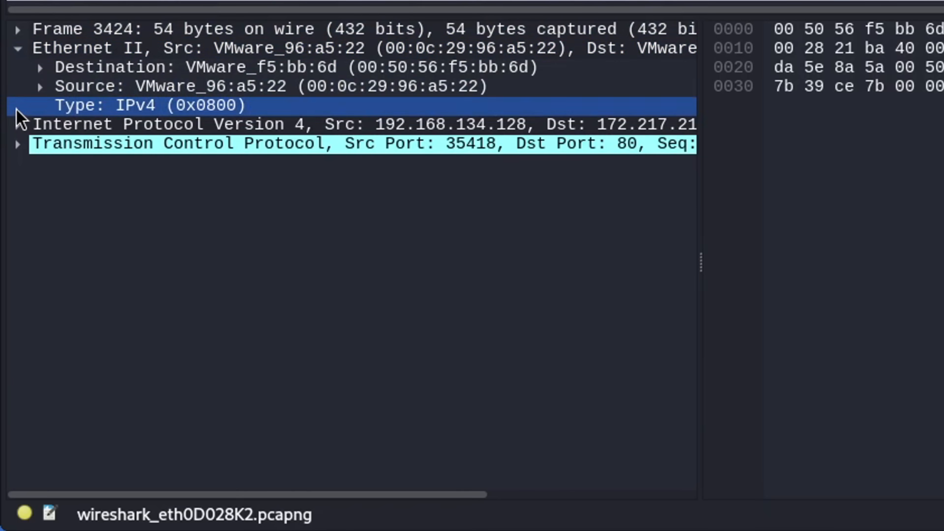
left_click(15, 124)
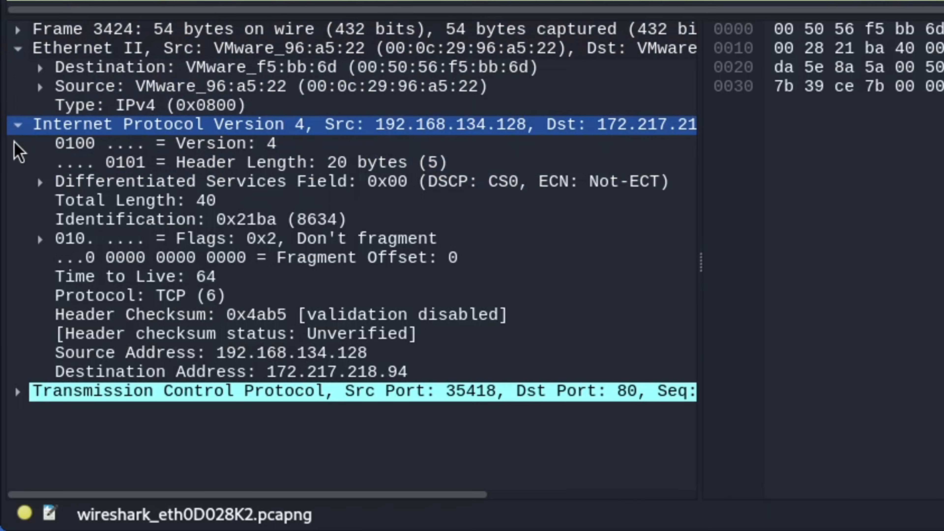
left_click(17, 391)
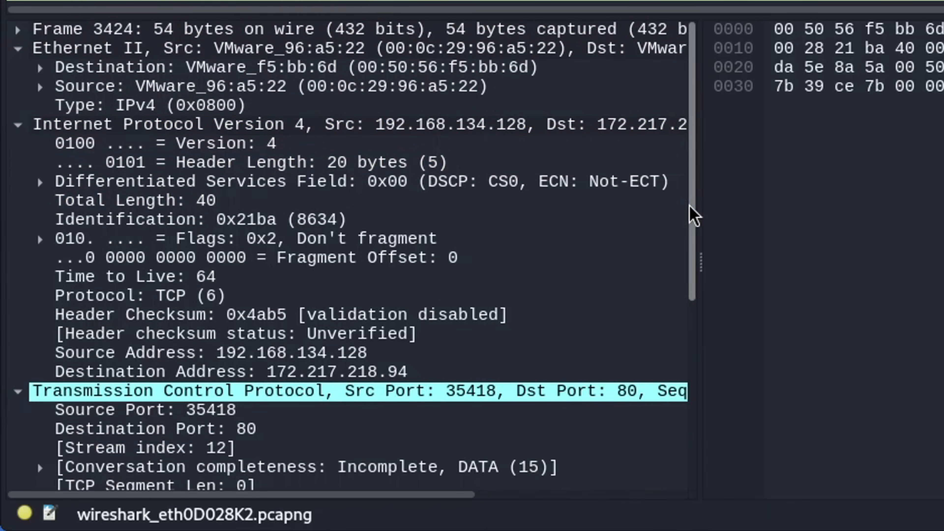
scroll(694, 256, "down", 3)
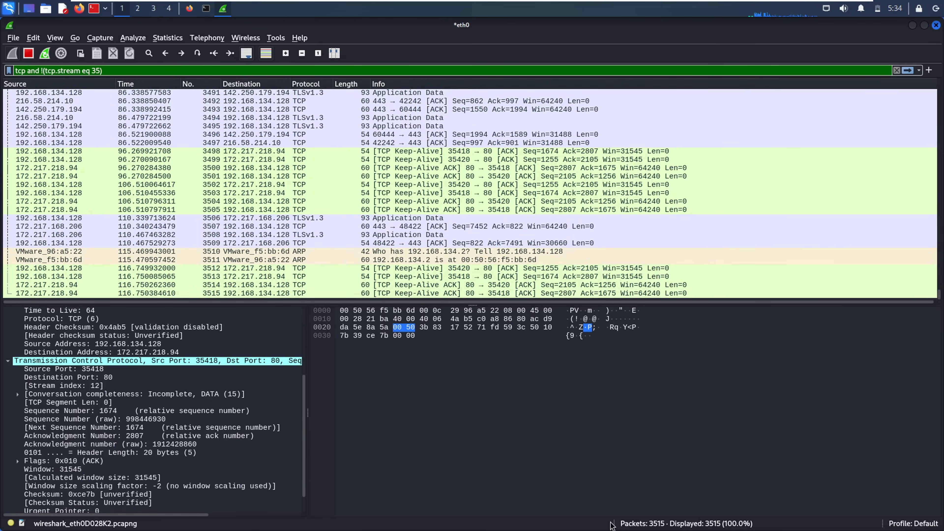
- Select packet 3514, collapse its TCP, IPv4 and Ethernet II headers, then select packet 3610
left_click(645, 240)
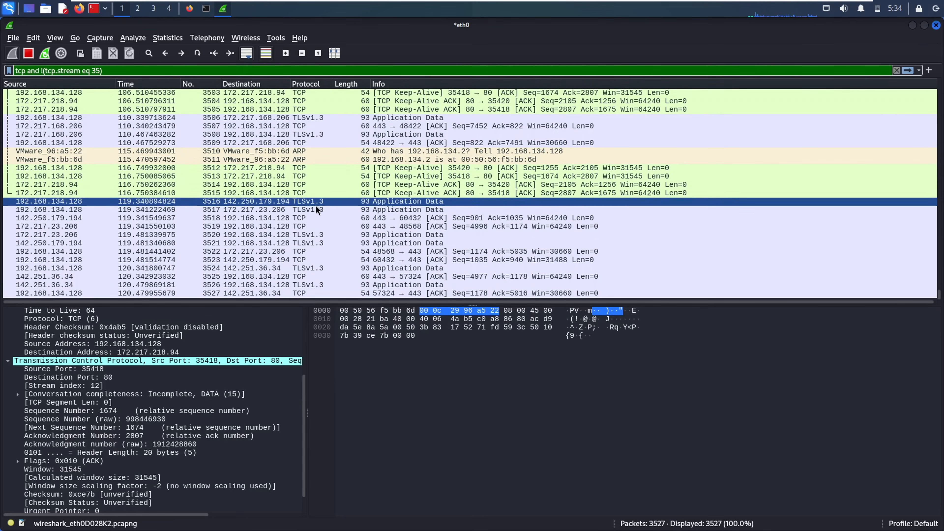
left_click(309, 187)
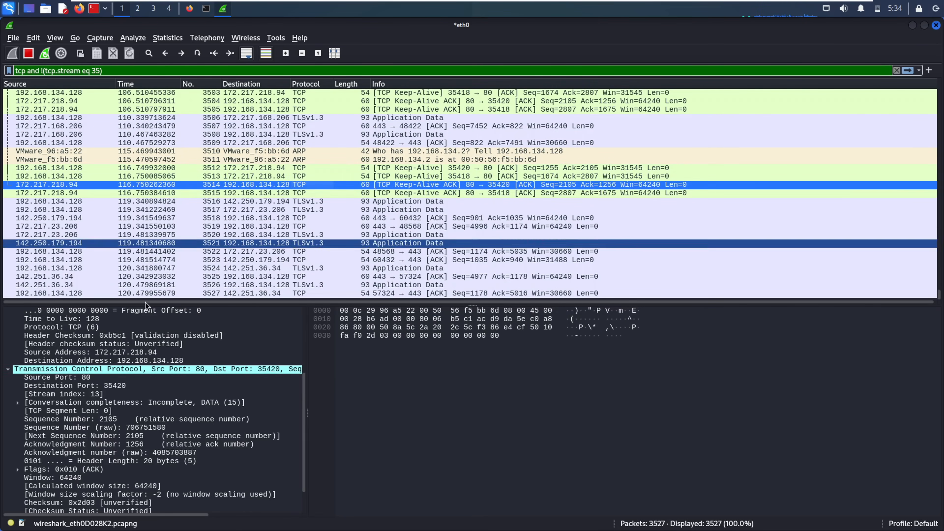
left_click(8, 370)
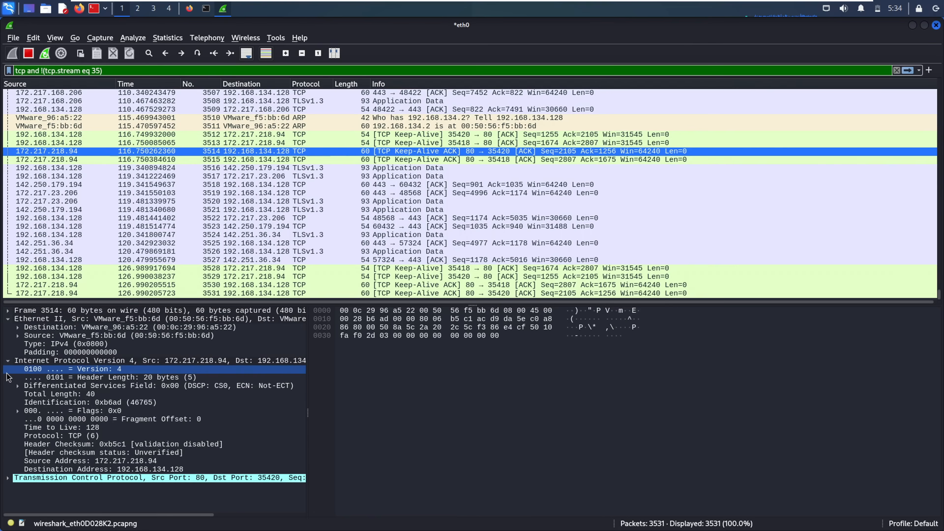
left_click(8, 361)
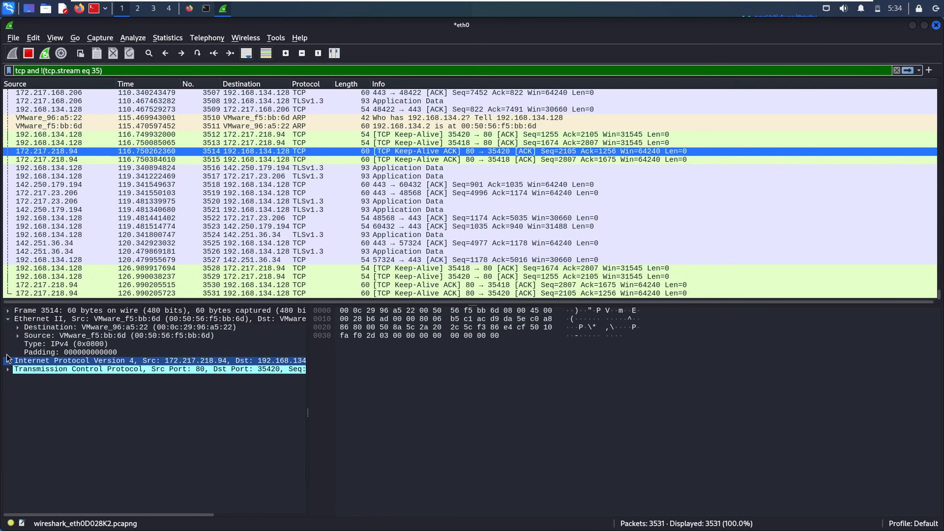
left_click(7, 320)
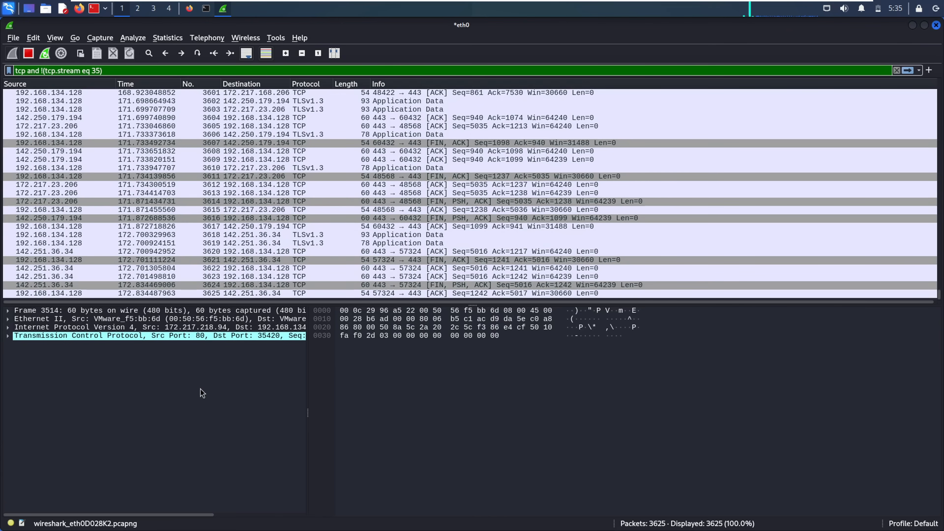
left_click(299, 169)
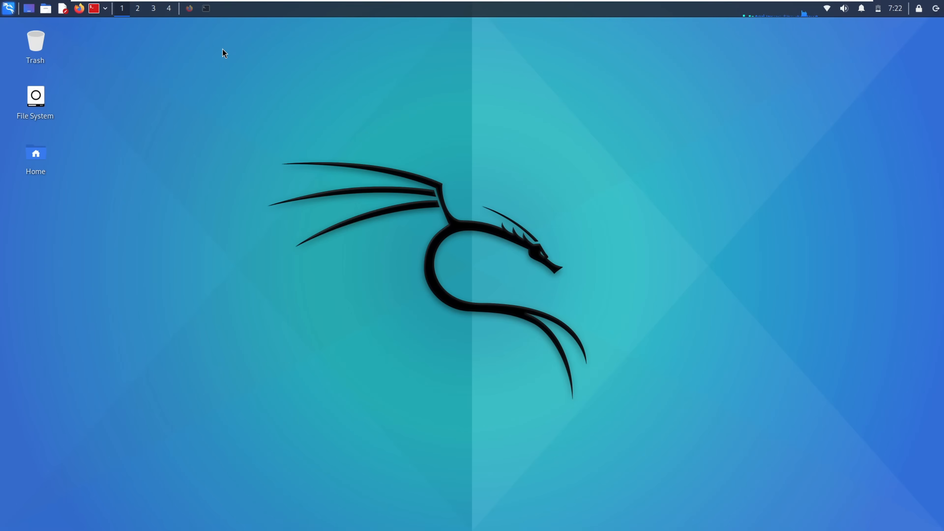
- Open a root terminal and launch wireshark
left_click(206, 9)
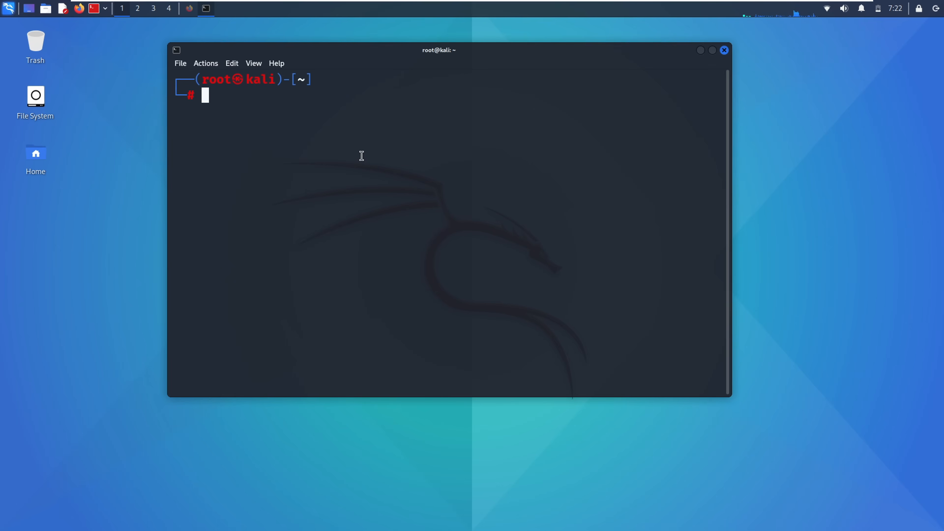
type("wire")
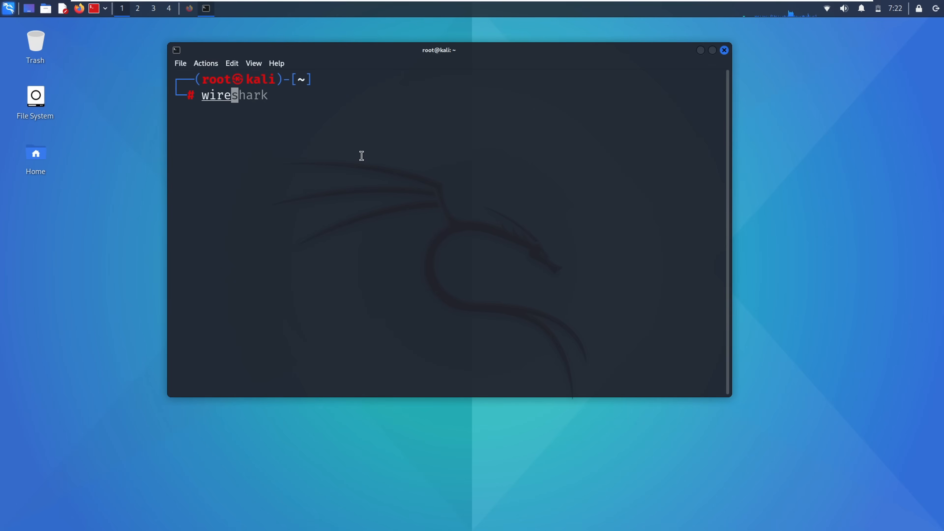
key("Right")
key("Return")
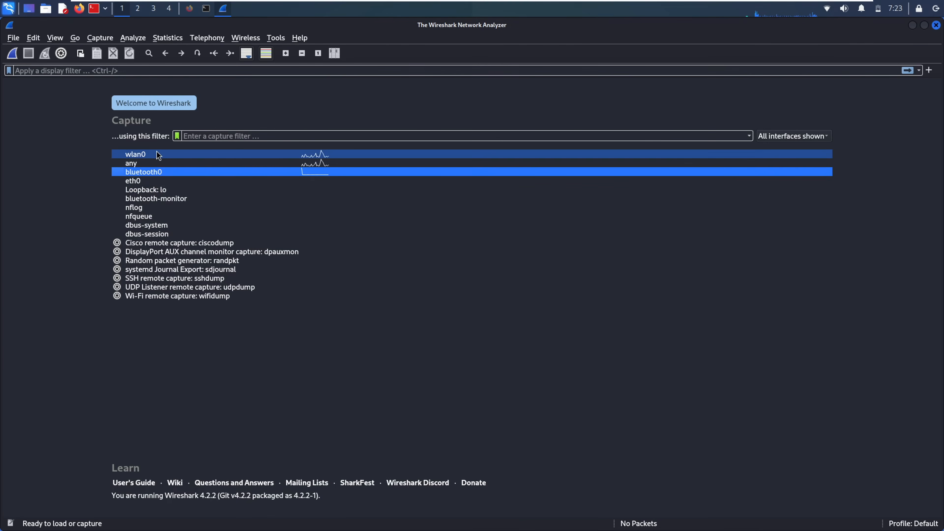
- Start a live capture on wlan0 and jump to the last captured packet
left_click(152, 155)
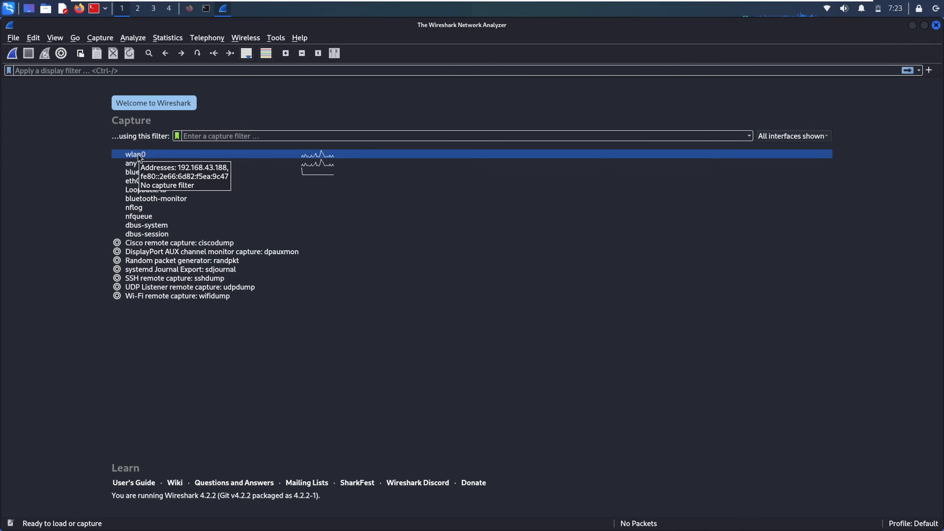
double_click(138, 155)
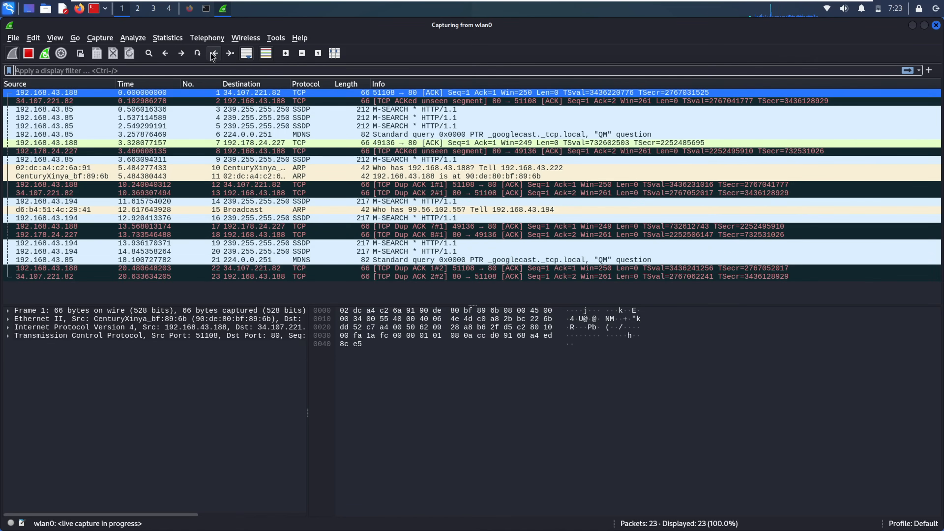
left_click(232, 55)
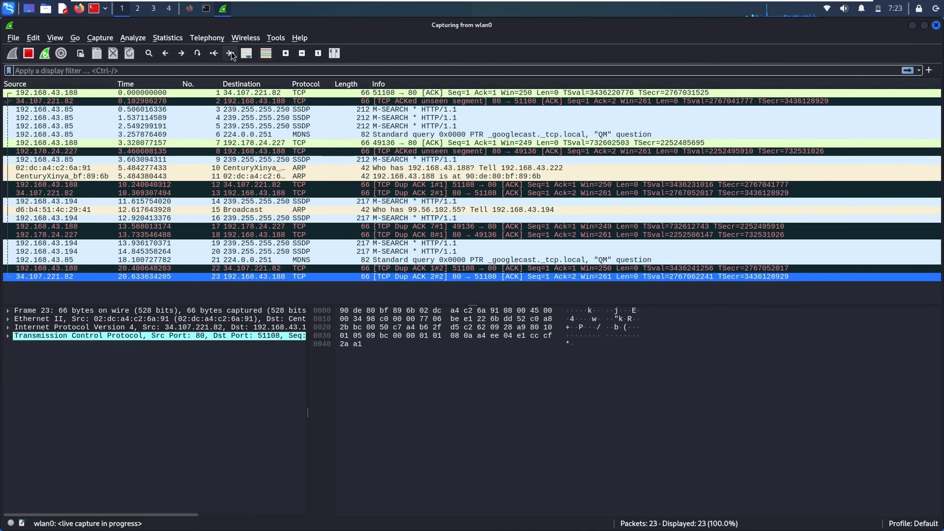
- Generate web traffic by starting a Google search in Firefox
left_click(190, 8)
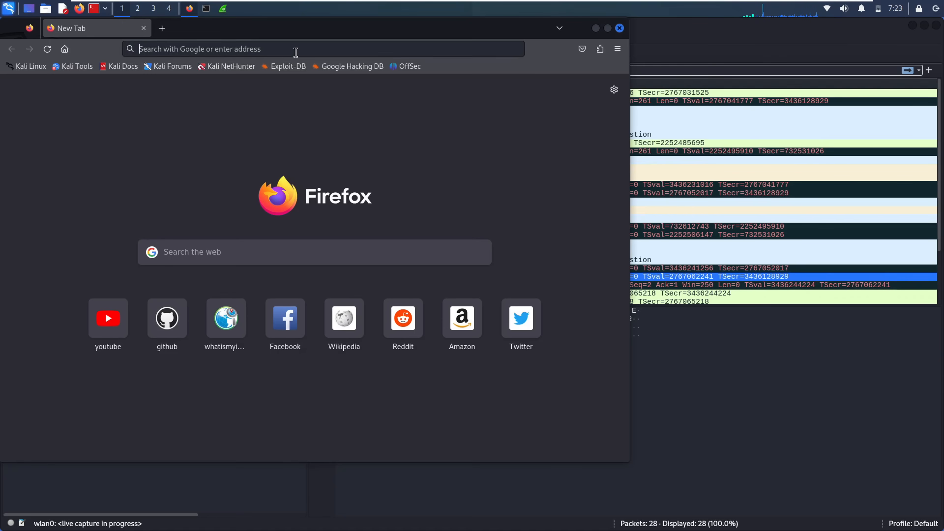
left_click(295, 53)
type("gid")
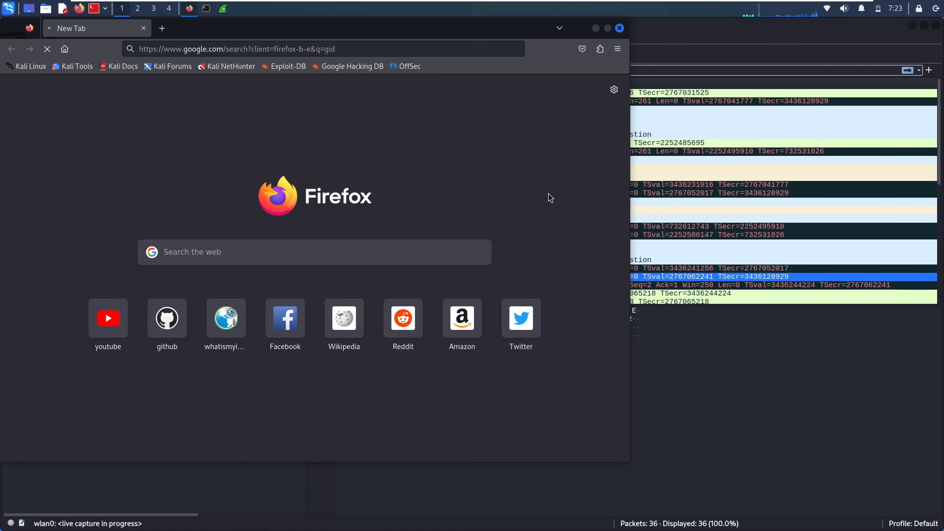
- Back in Wireshark, jump to the last packet and enable Auto Scroll to follow new packets
left_click(824, 352)
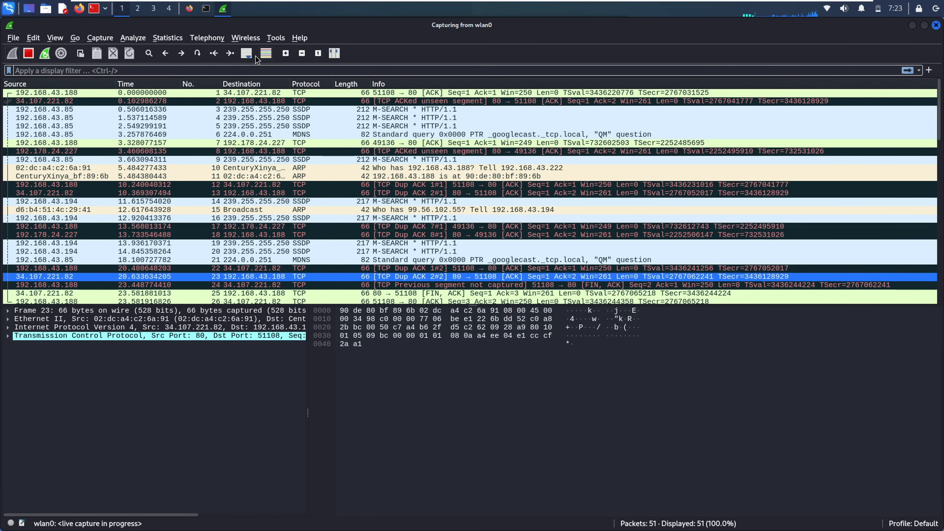
left_click(230, 54)
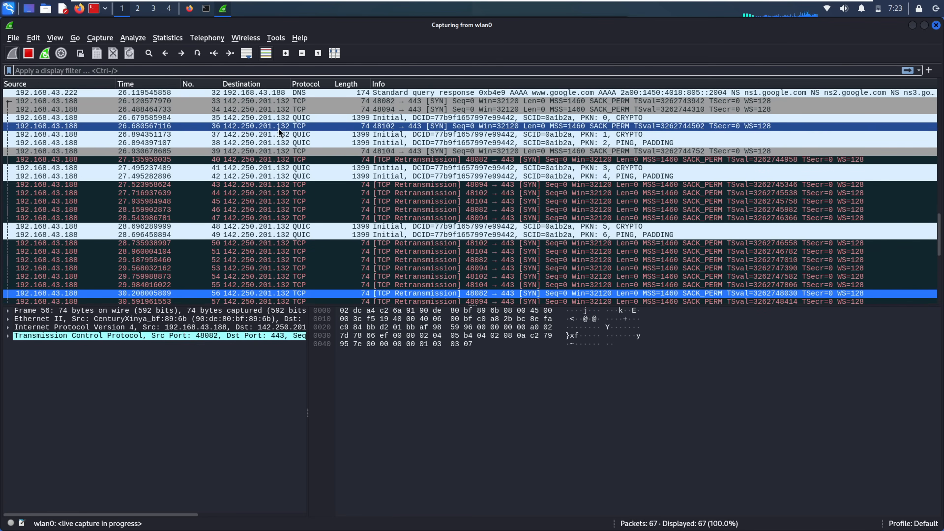
left_click(252, 55)
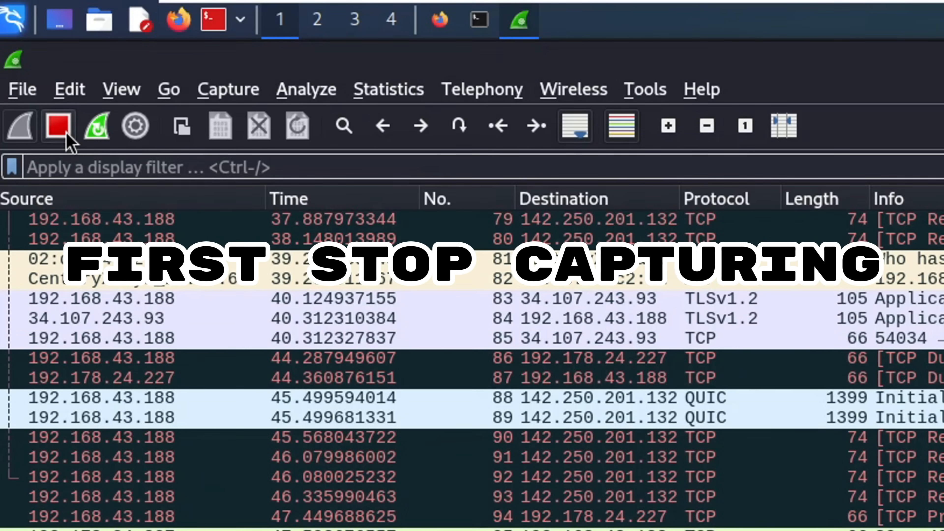
- Stop the capture, save it in /root as first.pcapng in pcapng format, and inspect retransmission packet 91
left_click(65, 131)
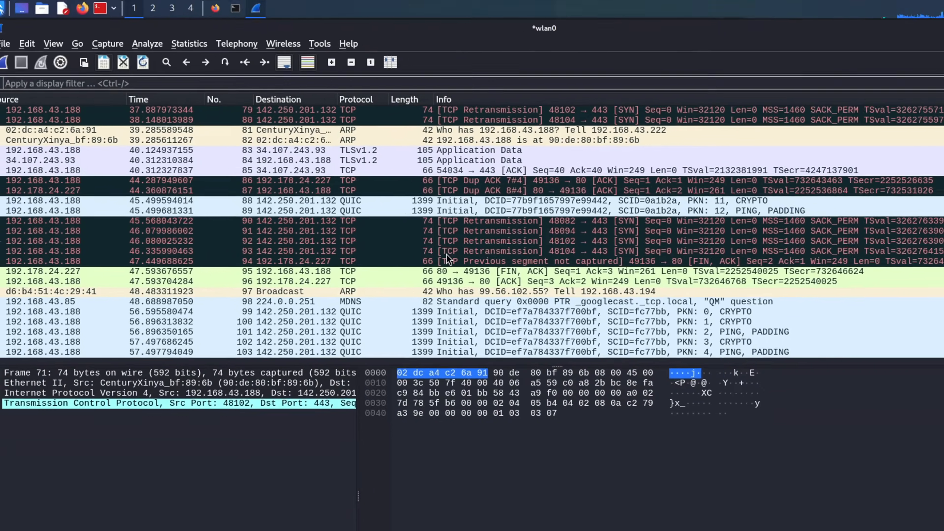
left_click(128, 96)
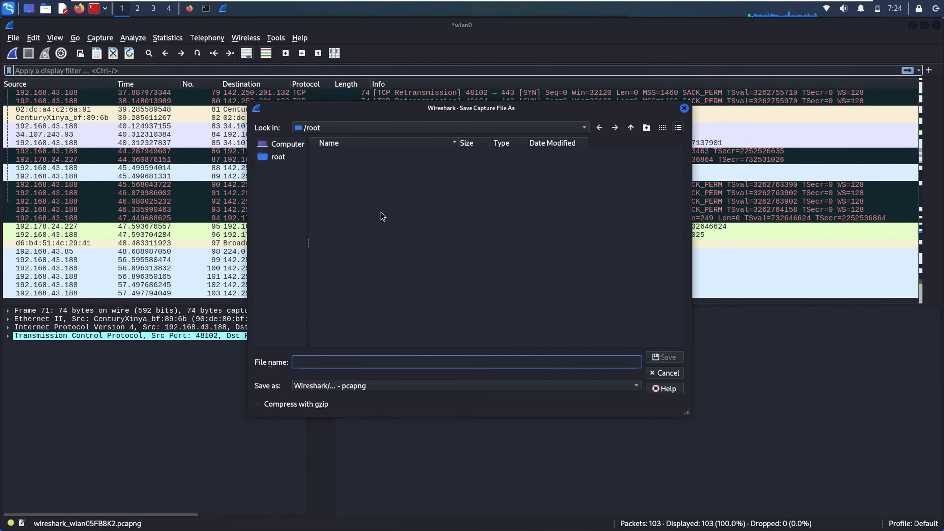
type("first")
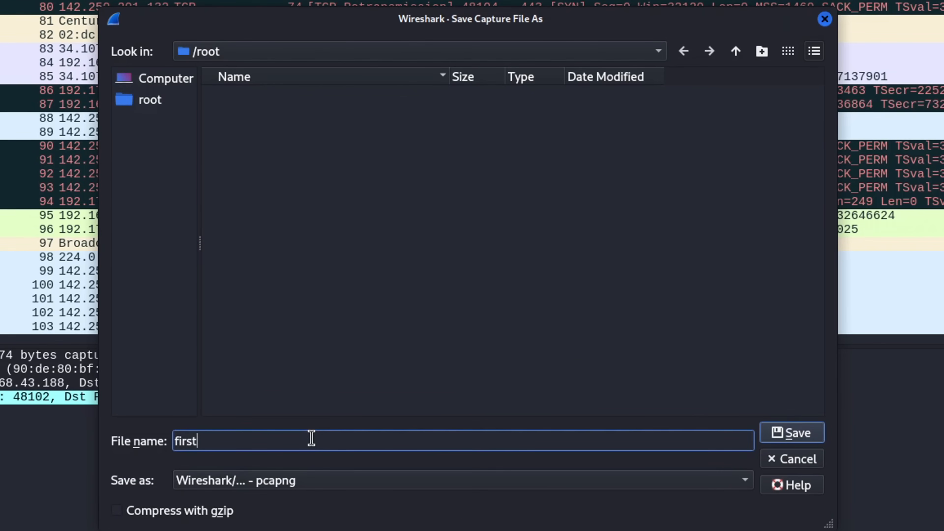
left_click(349, 488)
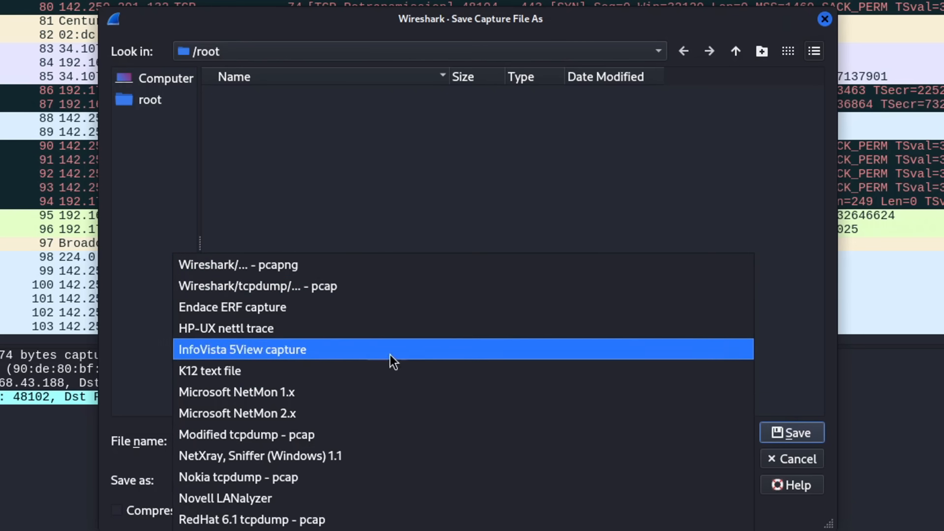
left_click(565, 140)
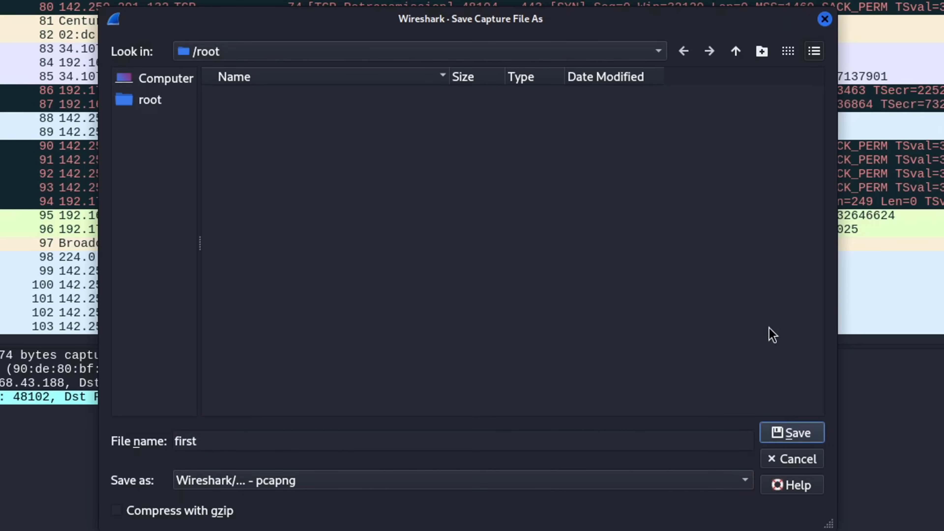
left_click(792, 438)
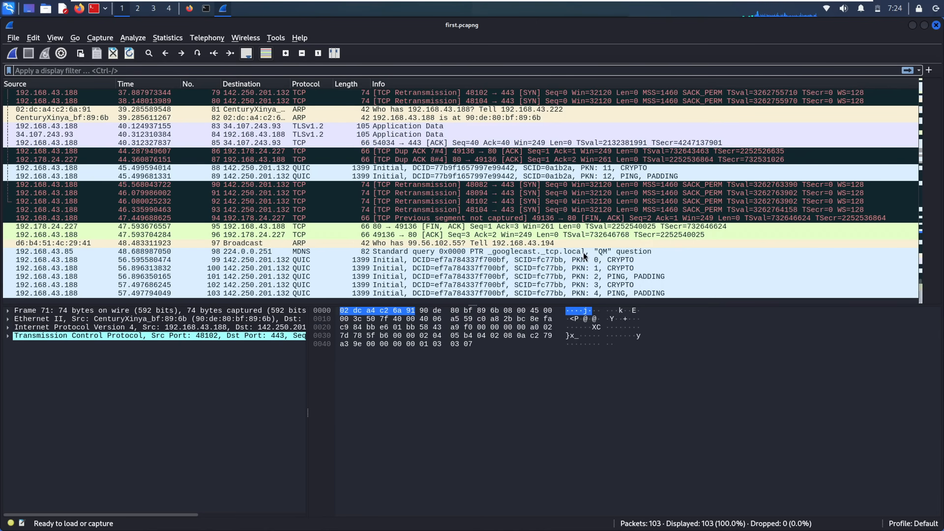
left_click(460, 193)
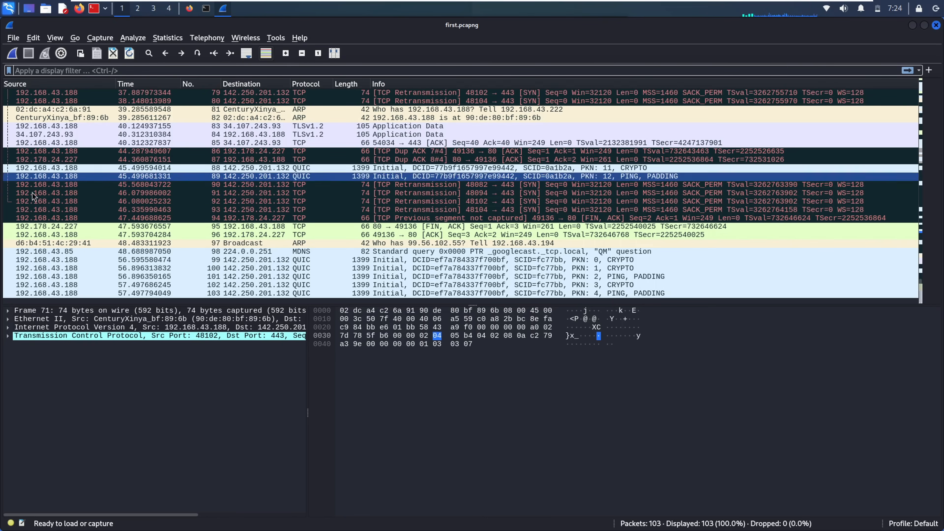
- Inspect packet 103, then begin entering a display filter for the new wlan0 capture
left_click(84, 293)
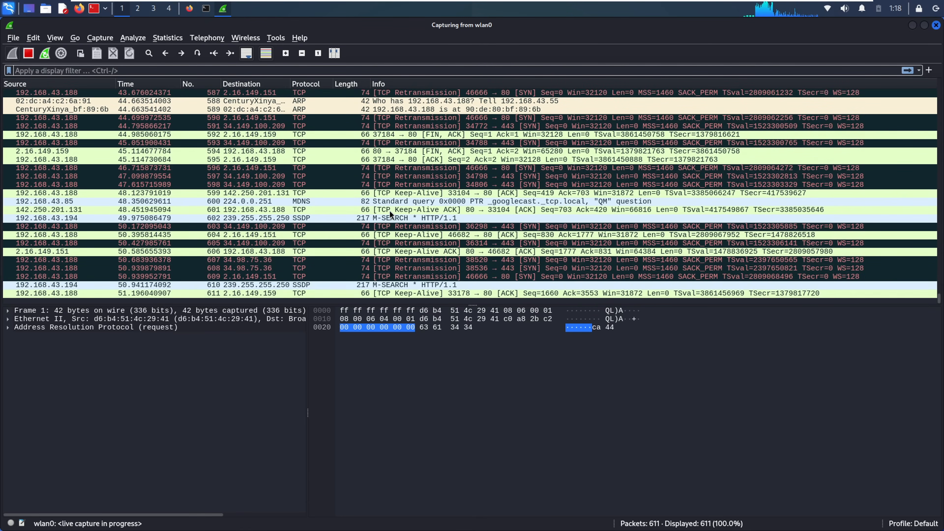
left_click(79, 70)
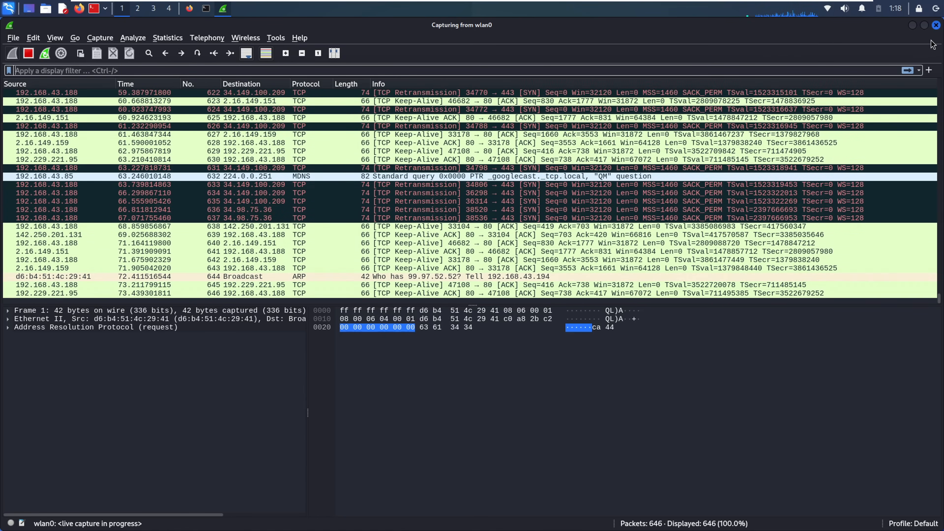
- Apply the tcp display filter and stop the live capture
type("tcp")
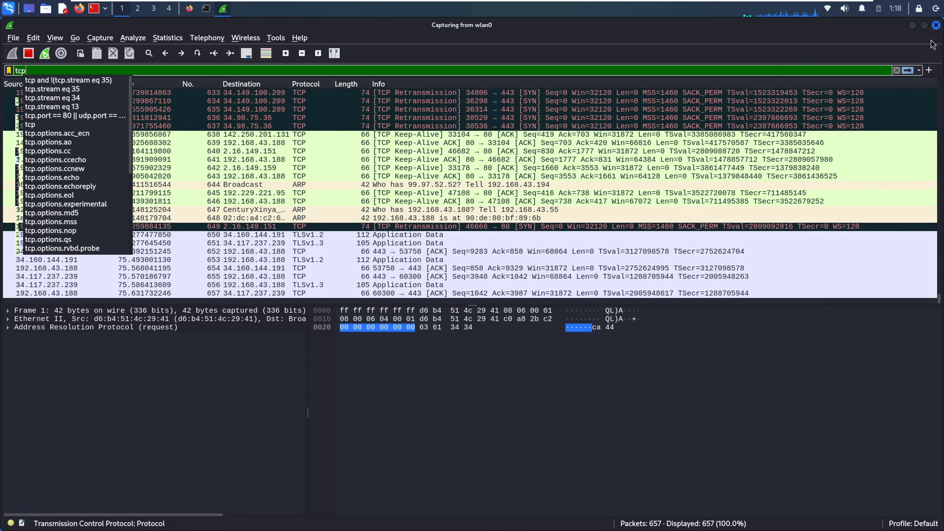
key("Return")
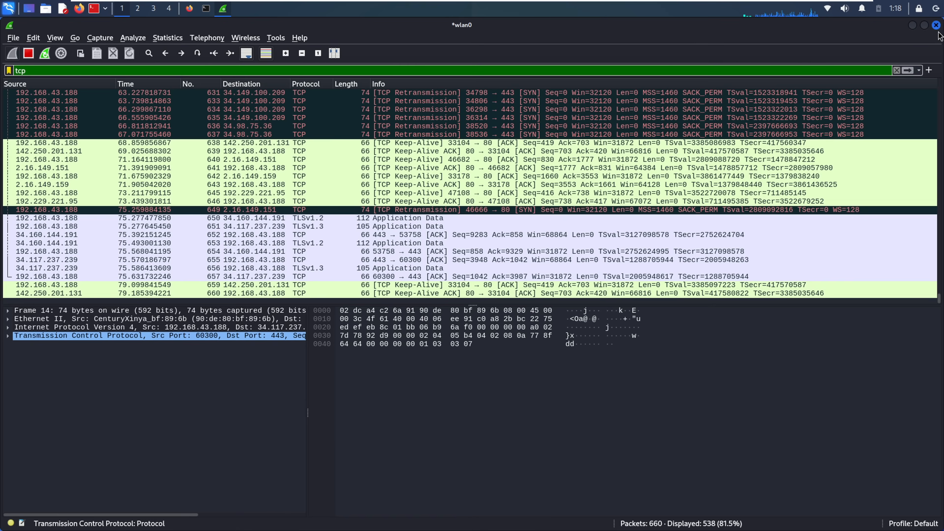
key("ctrl+e")
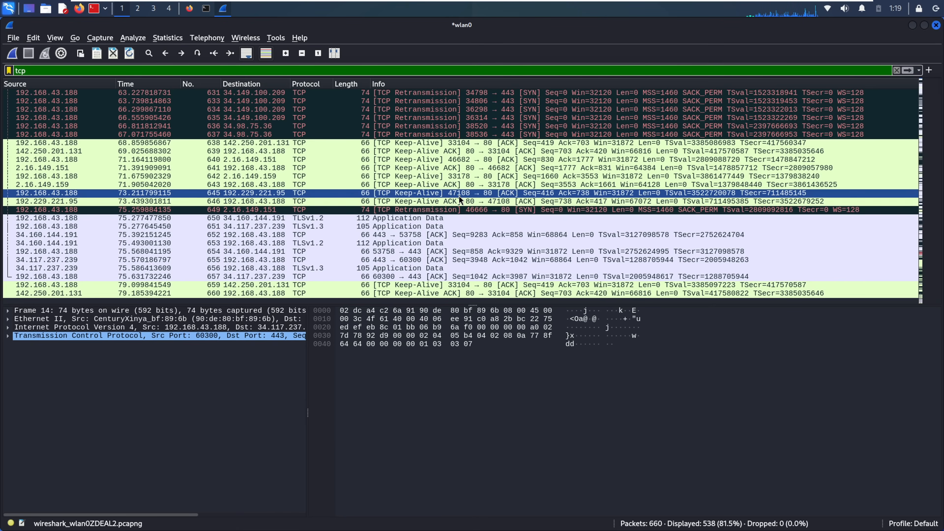
- Interrupt Wireshark in the root terminal and relaunch it with the wireshark command
left_click(207, 10)
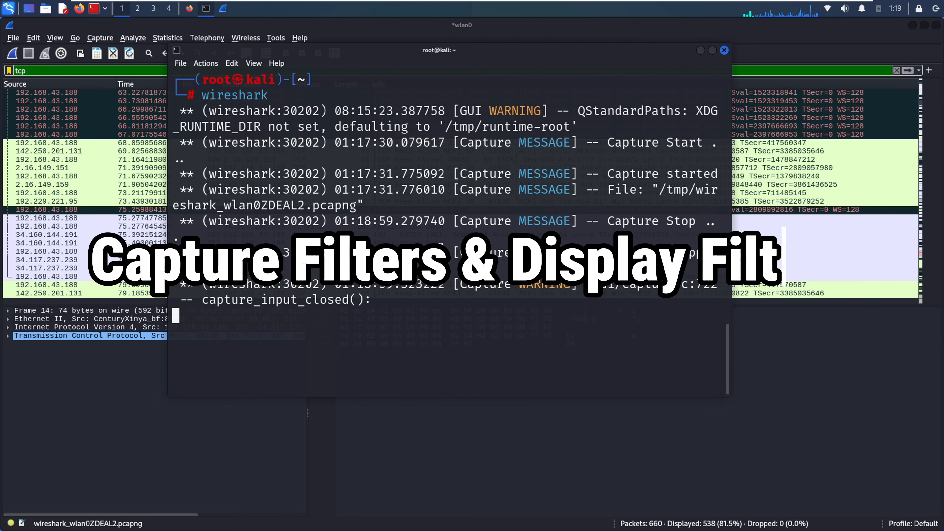
key("ctrl+c")
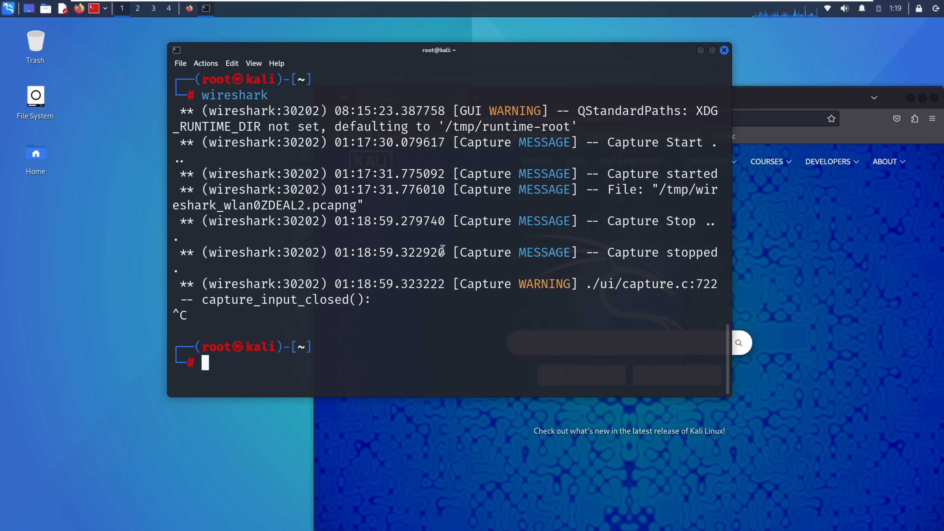
type("wireshark")
key("Return")
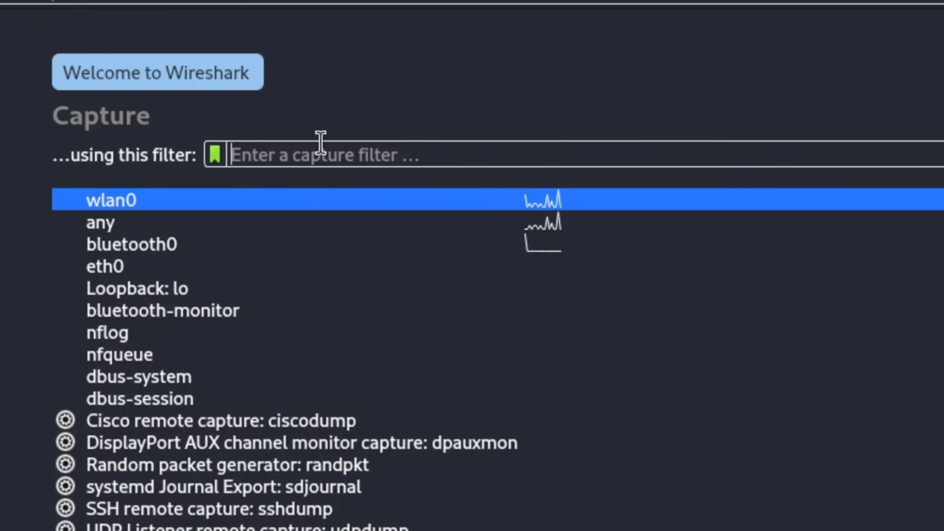
- Set the capture filter to tcp and start a live capture on wlan0
type("T")
key("BackSpace")
type("tc")
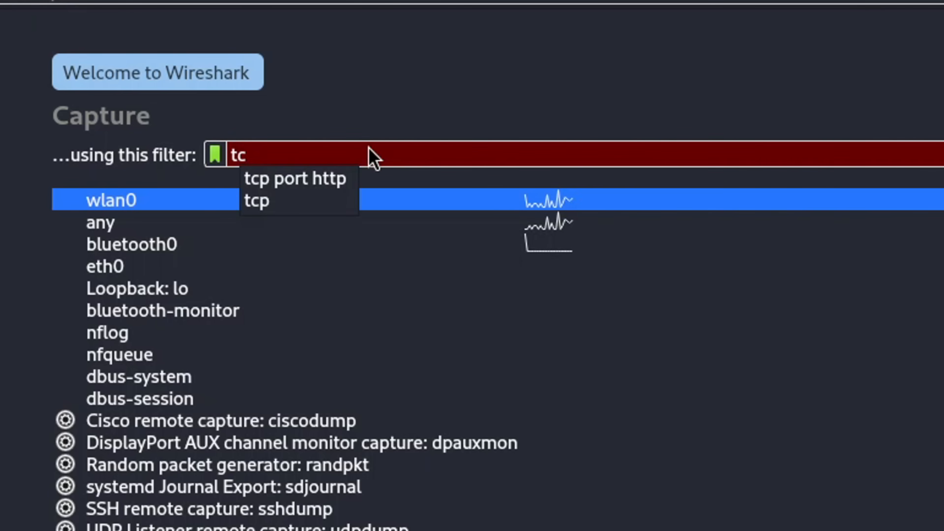
type("p")
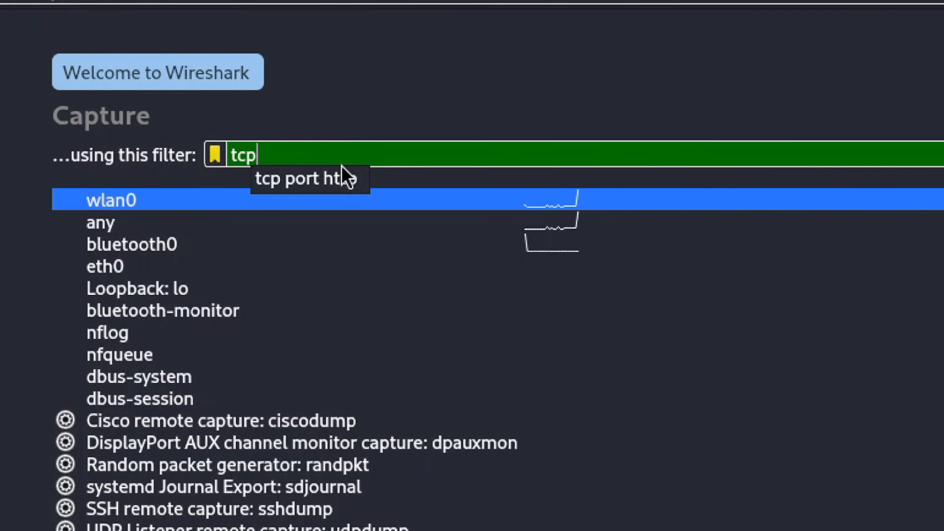
key("Return")
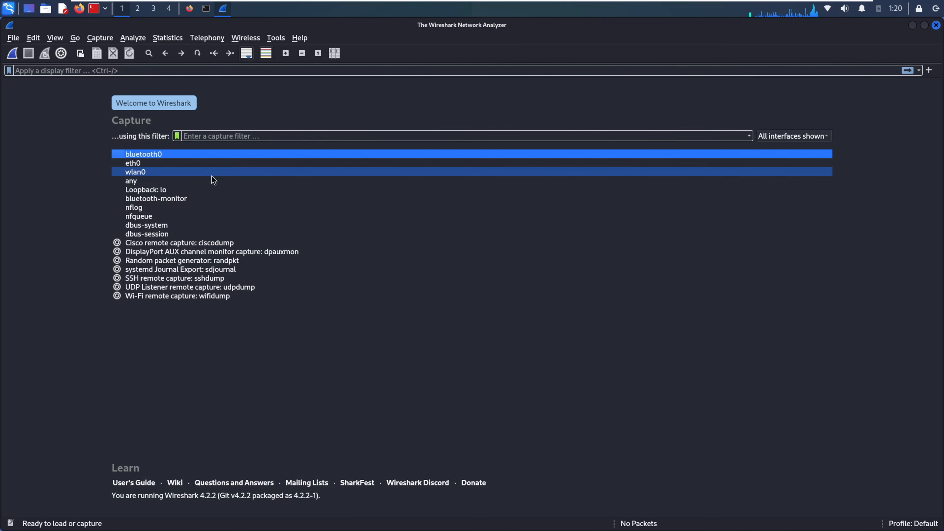
double_click(143, 174)
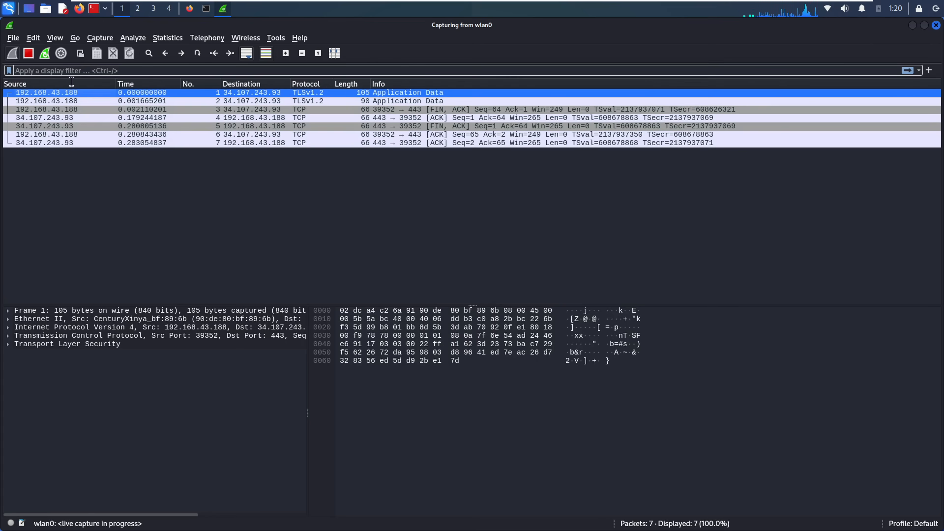
- Apply the tcp display filter, then replace it with udp
left_click(96, 72)
type("tcp")
key("Return")
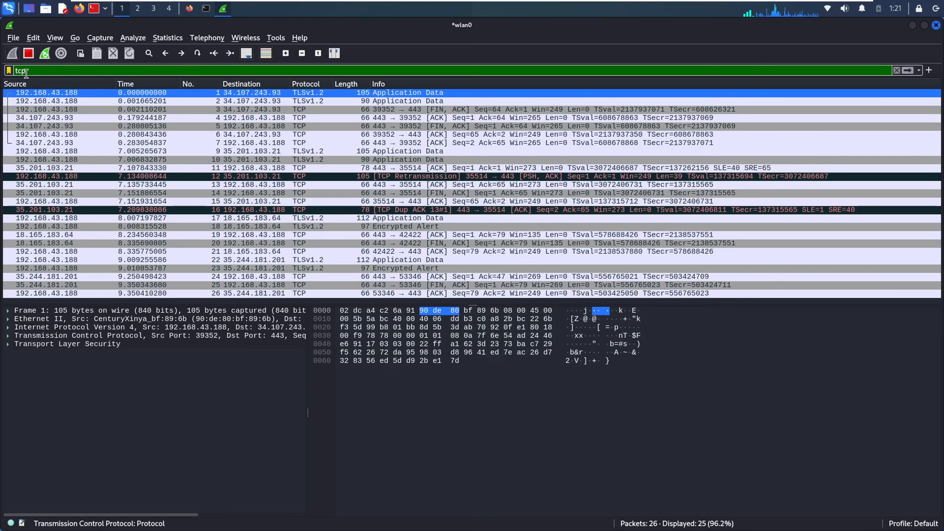
type("udp")
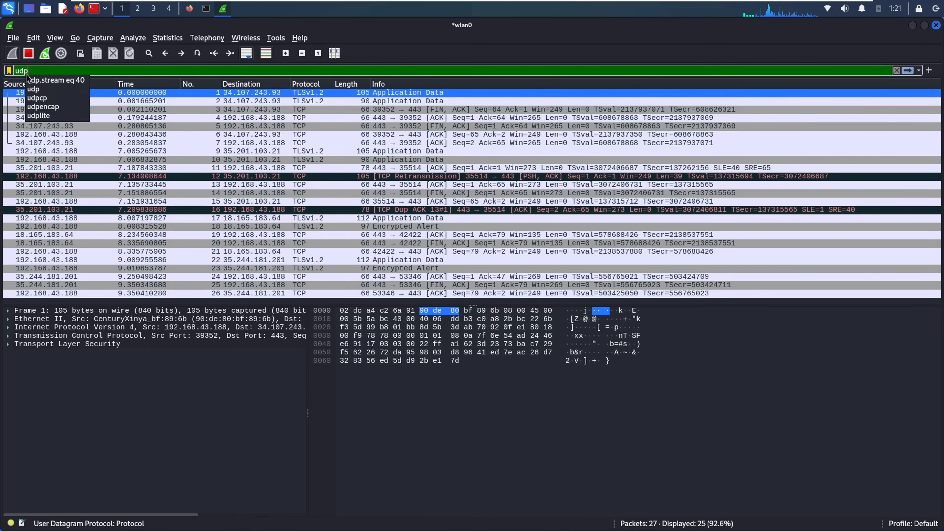
key("Return")
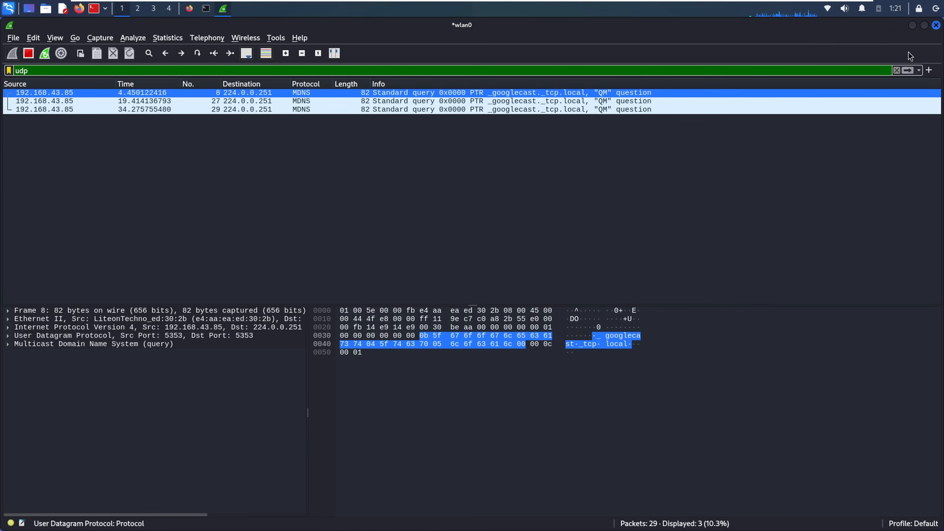
- Clear the udp filter and apply the arp display filter
left_click(896, 71)
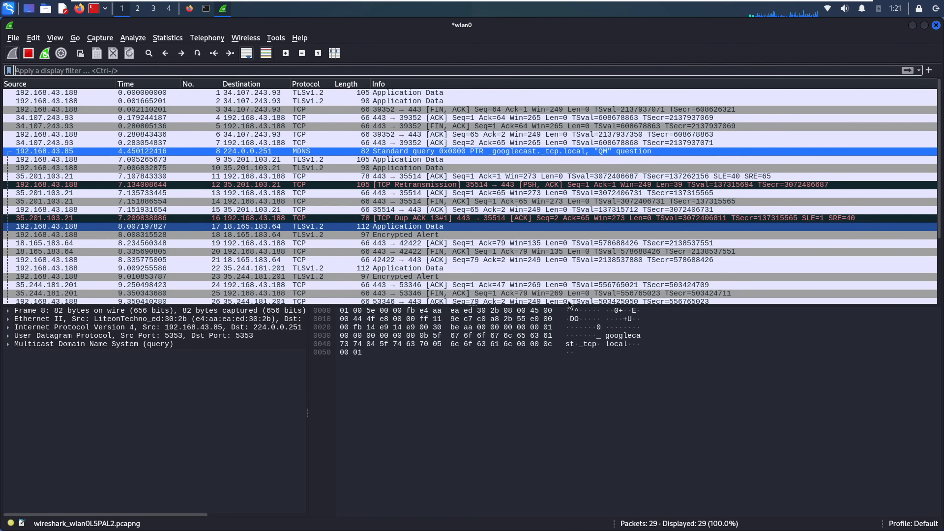
scroll(627, 226, "down", 3)
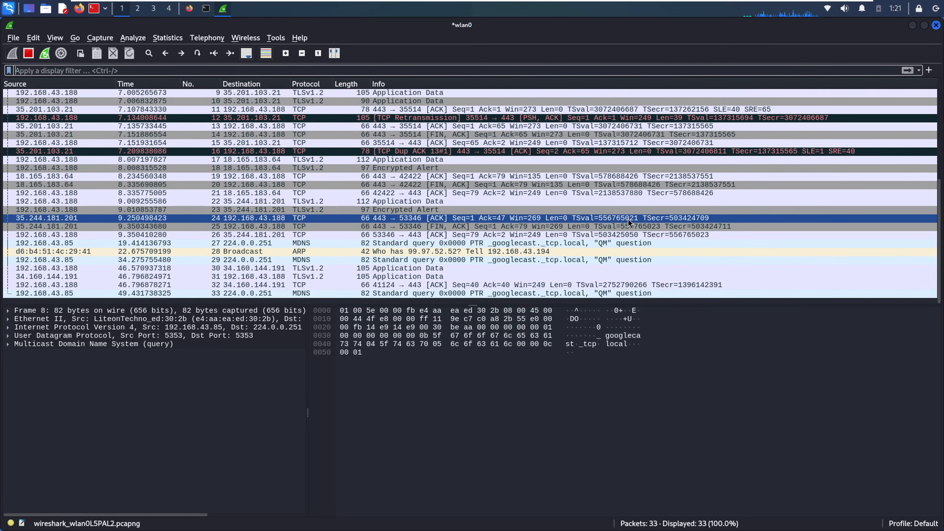
left_click(80, 70)
type("arp")
key("Return")
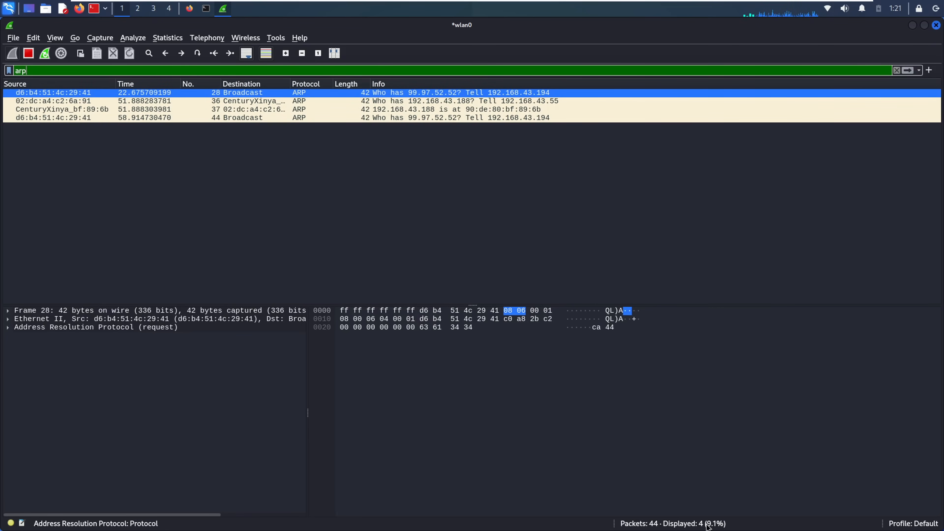
- Erase the arp filter text and inspect ARP request packets 45 and 36 and reply 37
double_click(19, 69)
key("BackSpace")
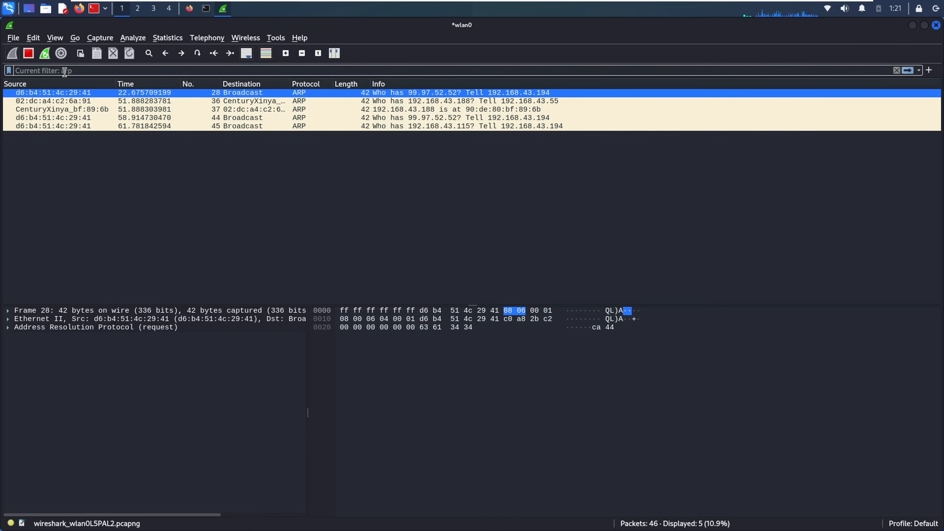
left_click(460, 126)
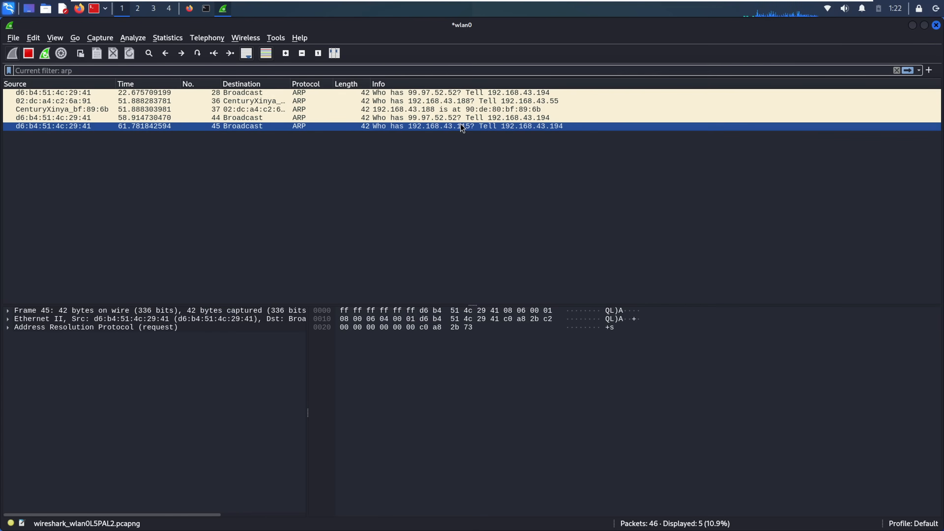
left_click(565, 99)
left_click(594, 110)
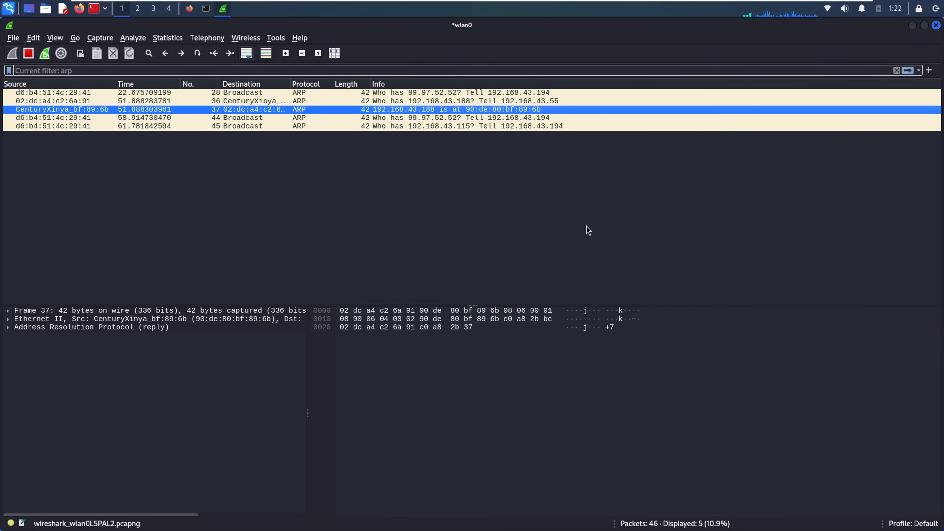
- Clear the arp filter, then scroll through the Wireshark cheat sheet's shortcuts and filtering commands and back up
left_click(897, 72)
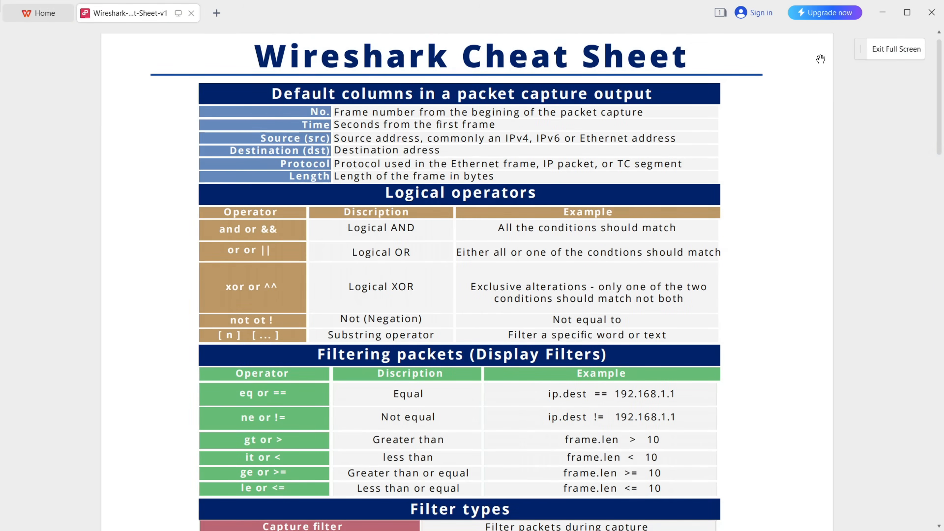
scroll(821, 59, "down", 3)
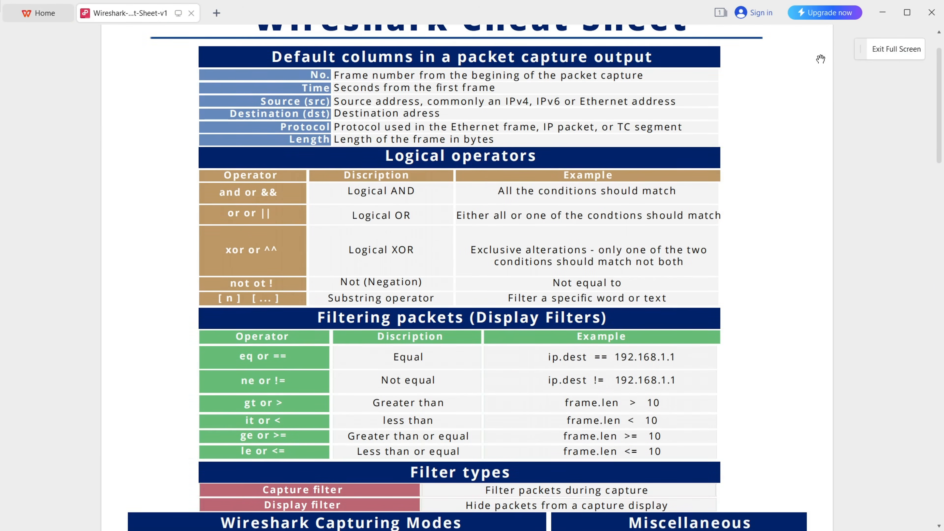
scroll(820, 59, "down", 2)
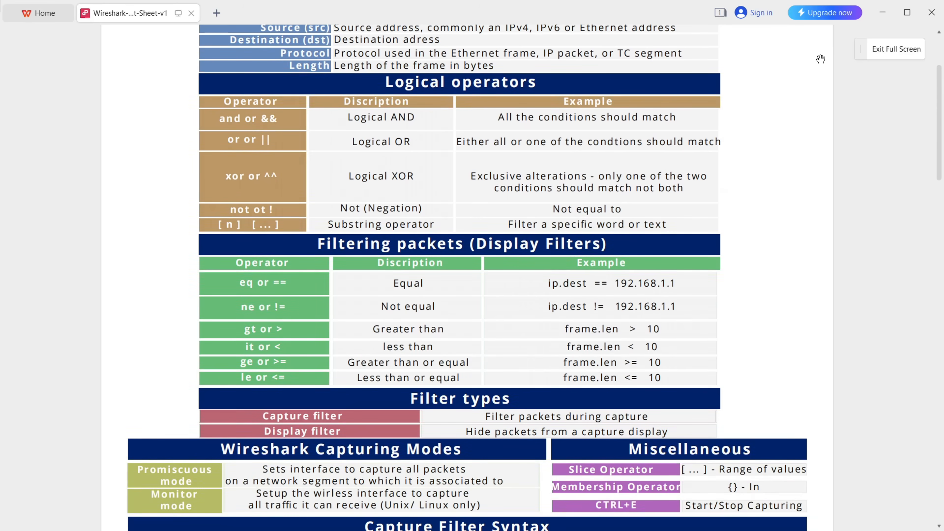
scroll(820, 58, "down", 8)
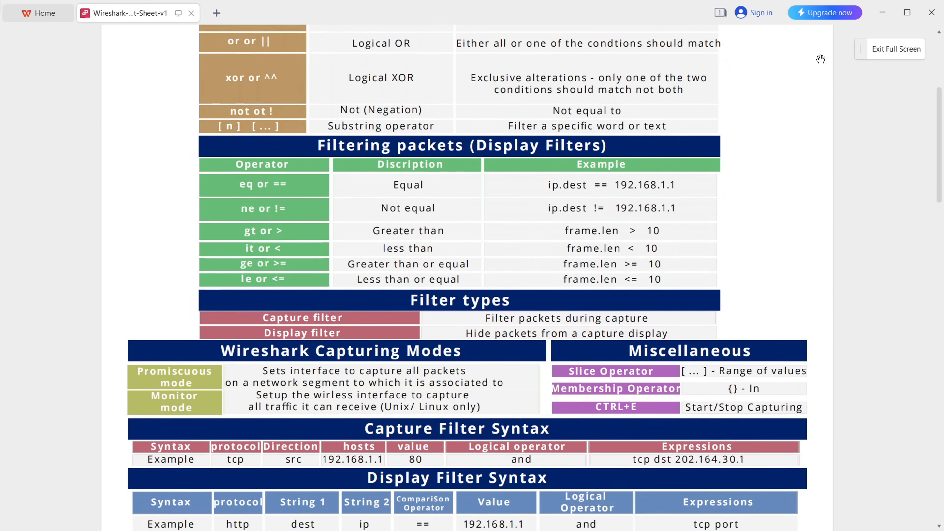
scroll(820, 59, "down", 6)
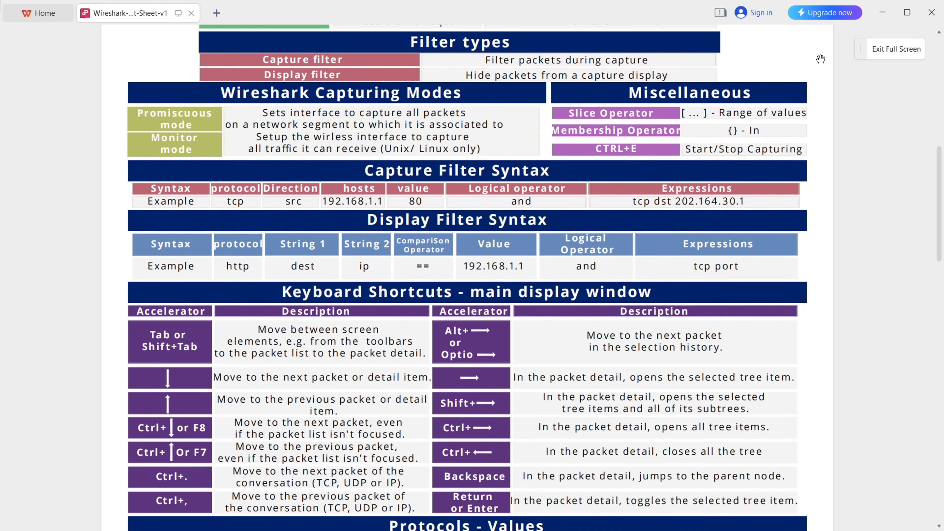
scroll(821, 59, "down", 4)
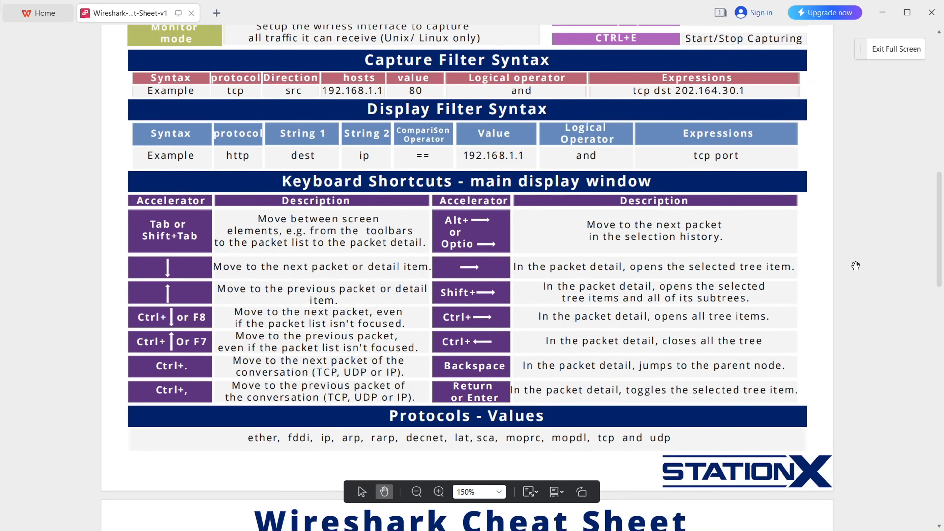
scroll(855, 265, "down", 10)
scroll(855, 265, "down", 5)
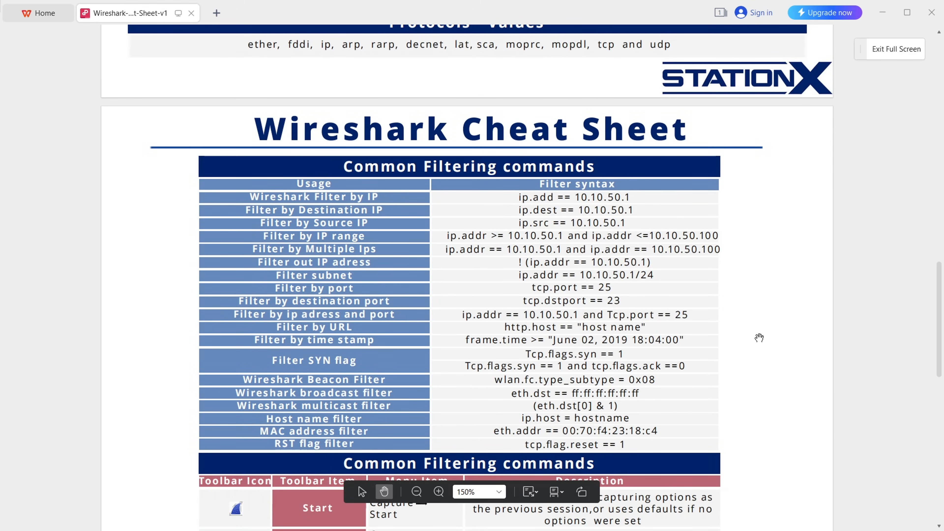
scroll(756, 334, "down", 4)
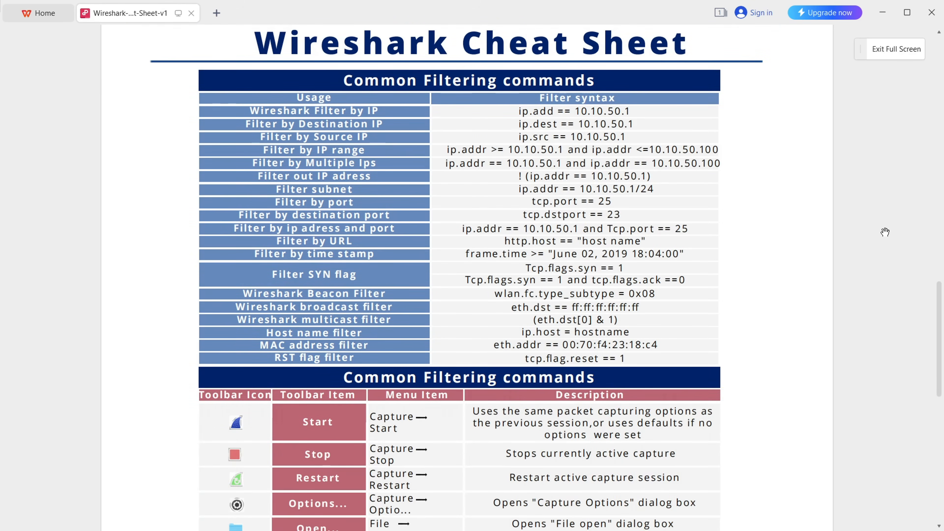
scroll(885, 232, "up", 6)
scroll(885, 232, "up", 20)
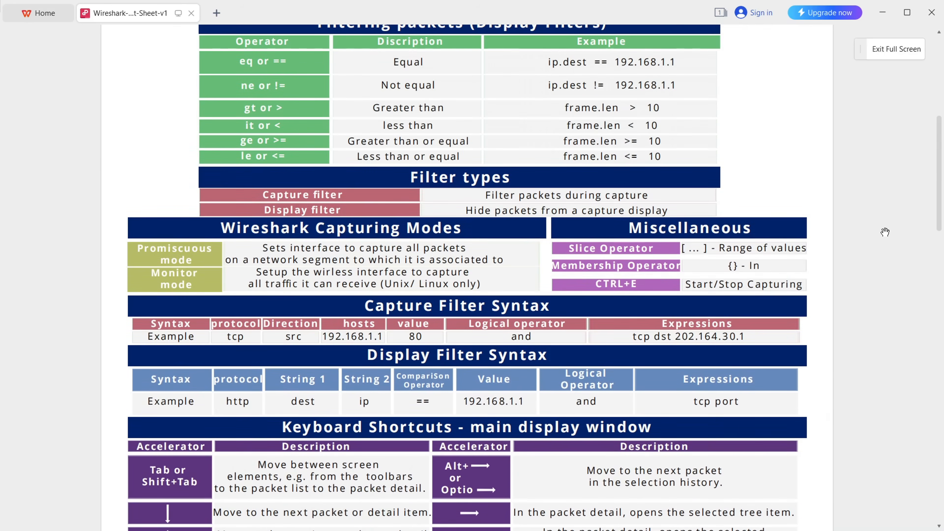
scroll(885, 232, "up", 8)
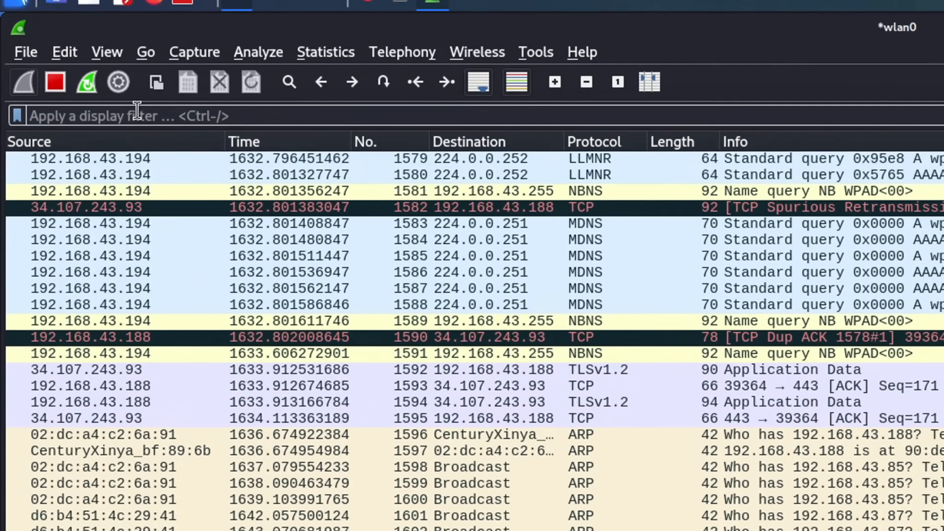
- Filter the capture to tcp, then replace the filter with udp
left_click(73, 71)
type("tcp")
key("Return")
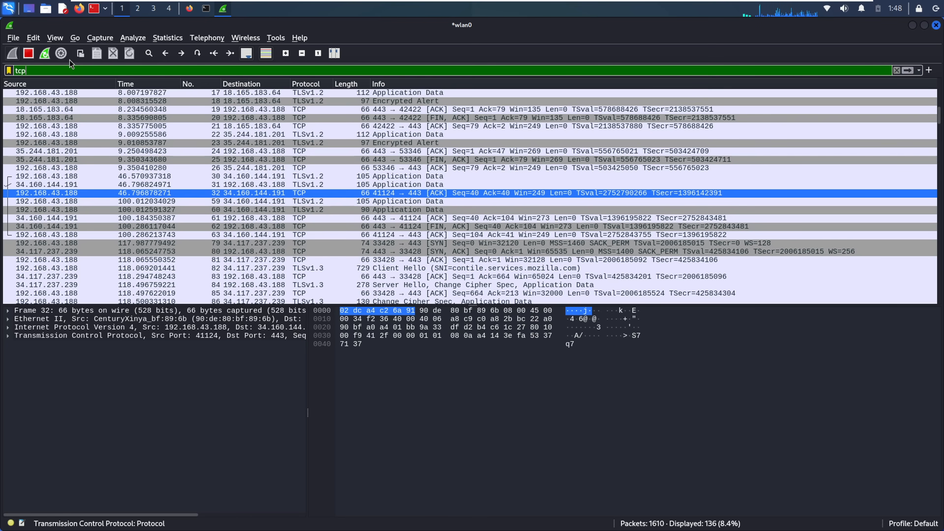
double_click(20, 70)
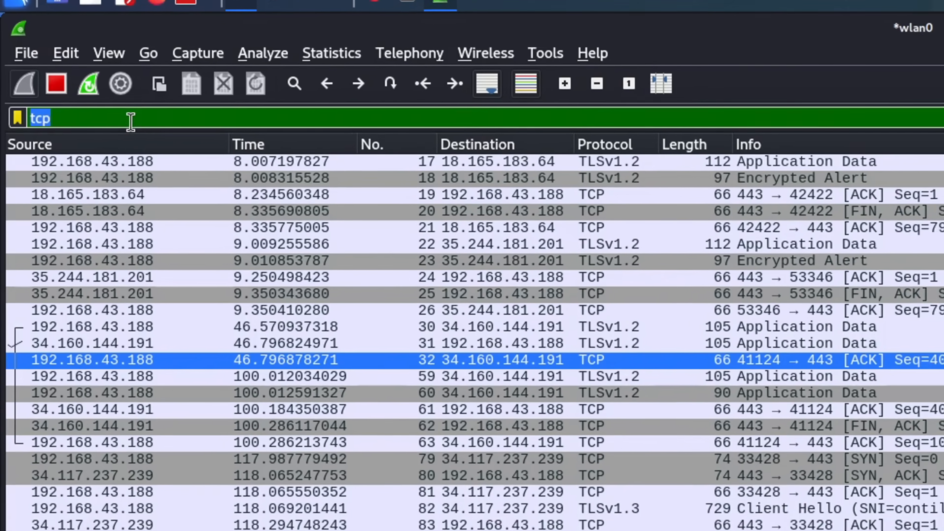
type("udp")
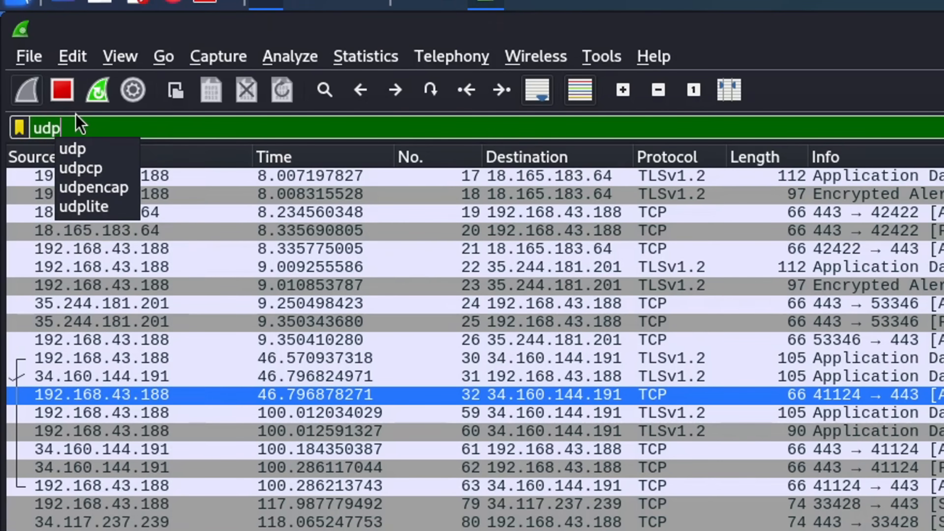
key("Return")
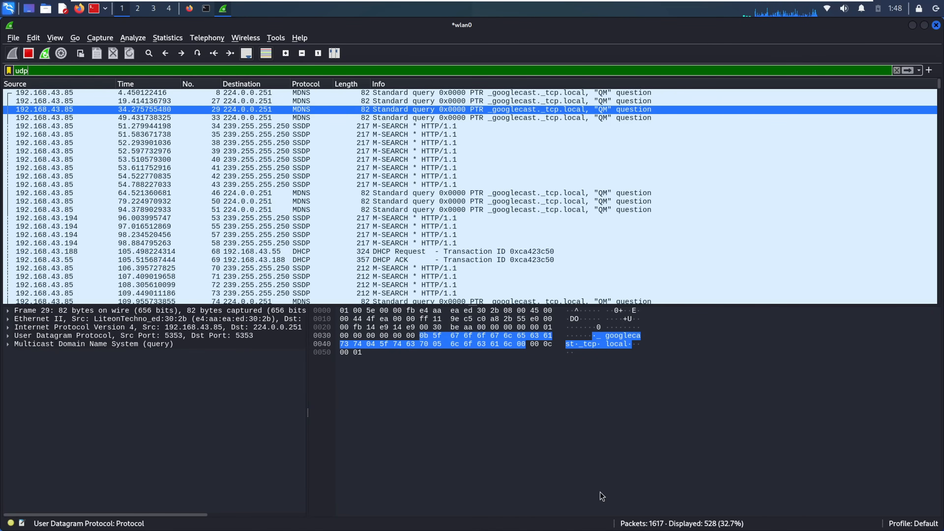
- Inspect the DHCP ACK packet and move further down the UDP packets
left_click(427, 262)
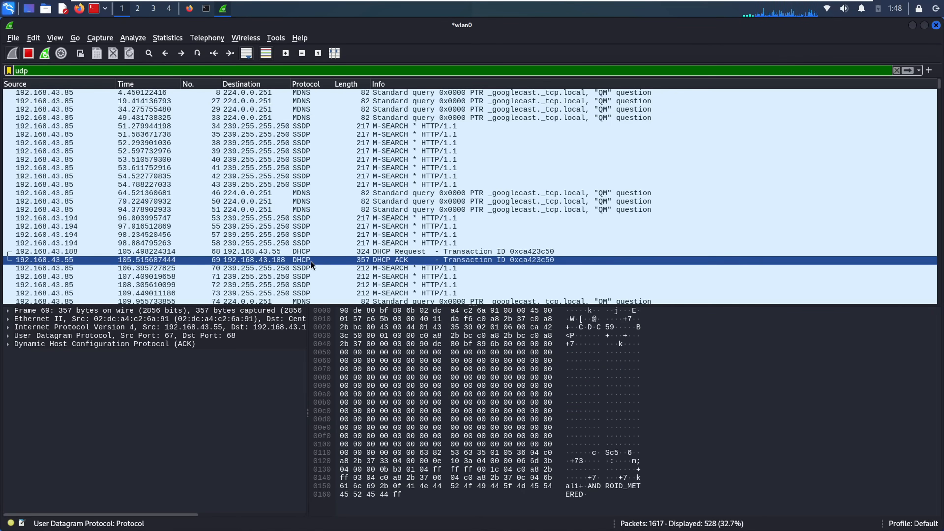
left_click_drag(311, 261, 233, 293)
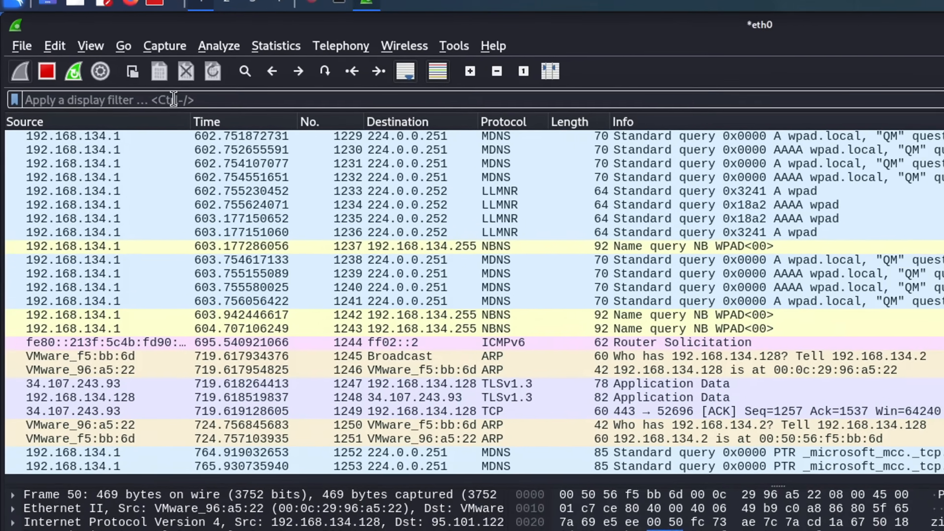
left_click(174, 99)
- Apply the http filter, expand the 200 OK and OCSP frame 60 details, and sort by source address
type("http")
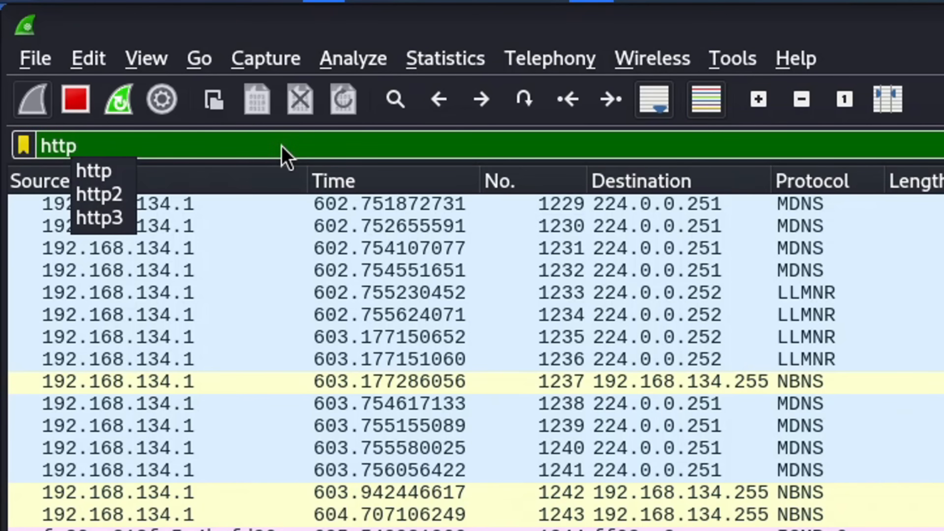
key("Return")
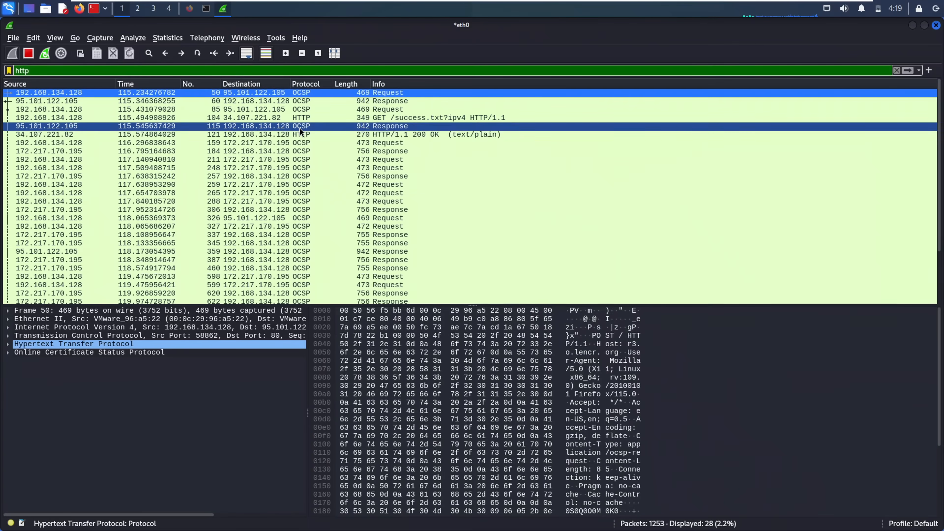
left_click(300, 133)
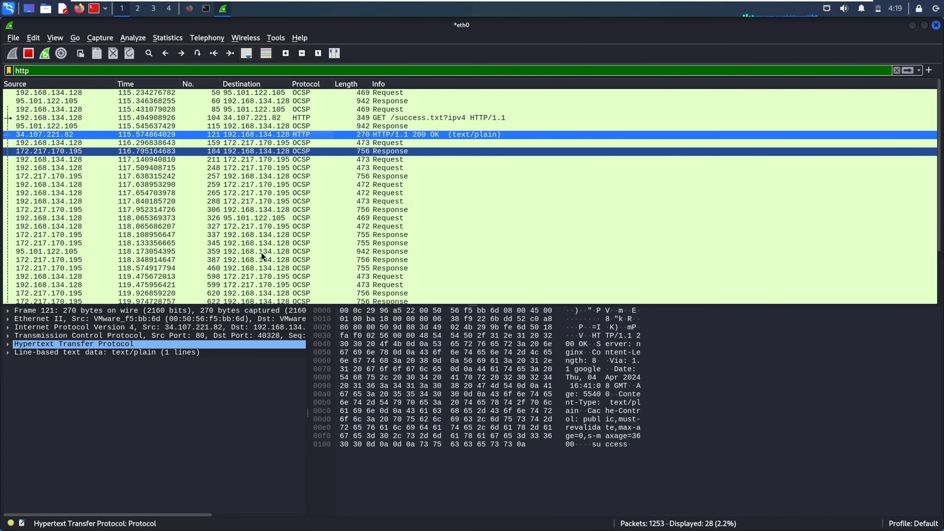
left_click(8, 345)
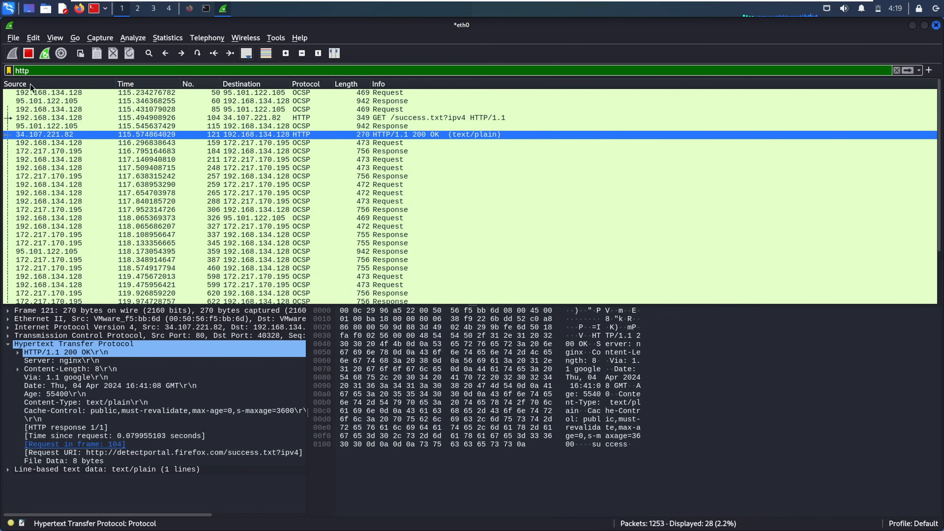
left_click(40, 101)
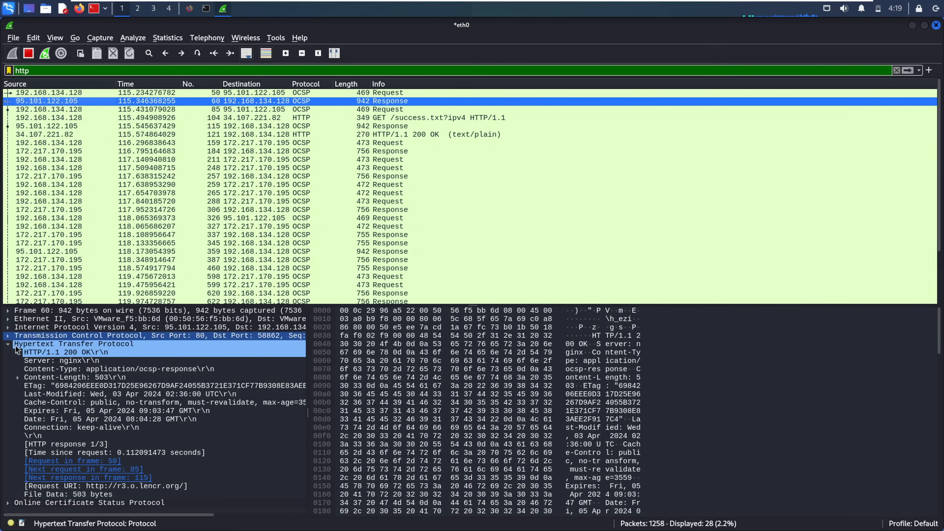
left_click(8, 335)
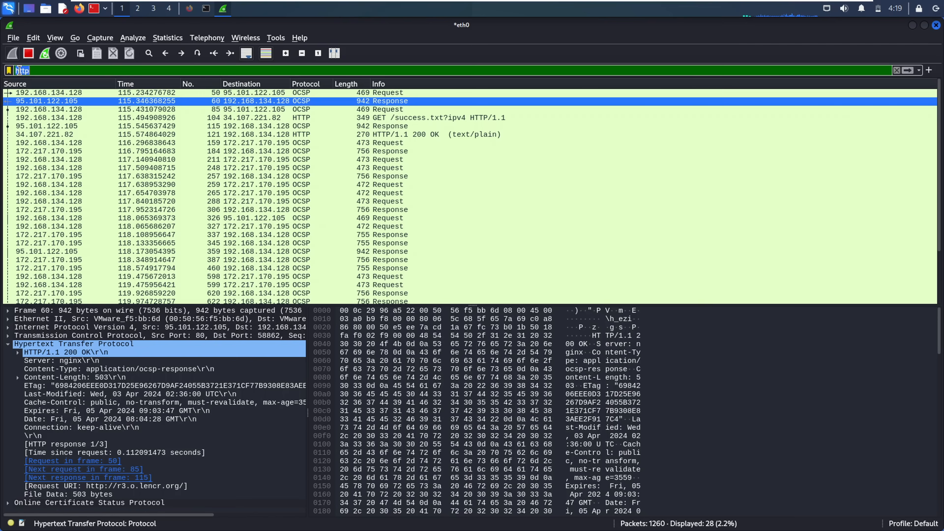
key("BackSpace")
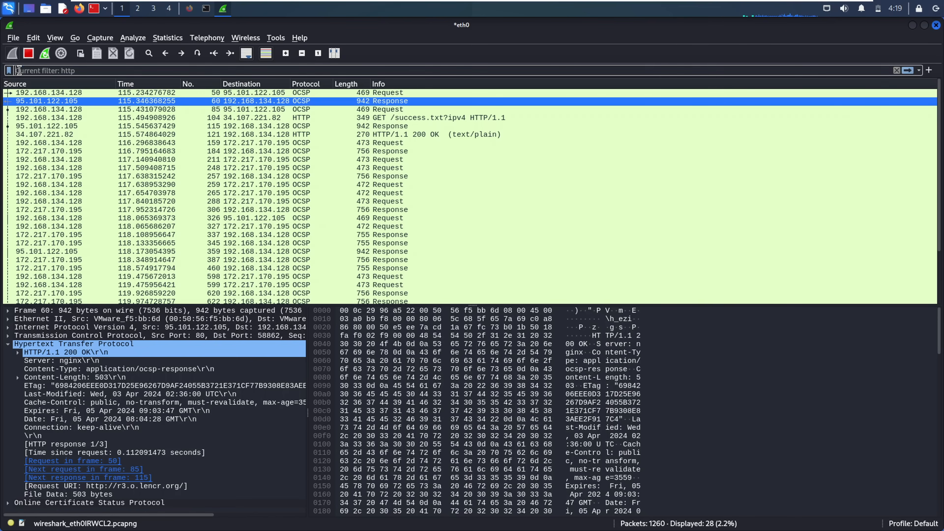
left_click(52, 83)
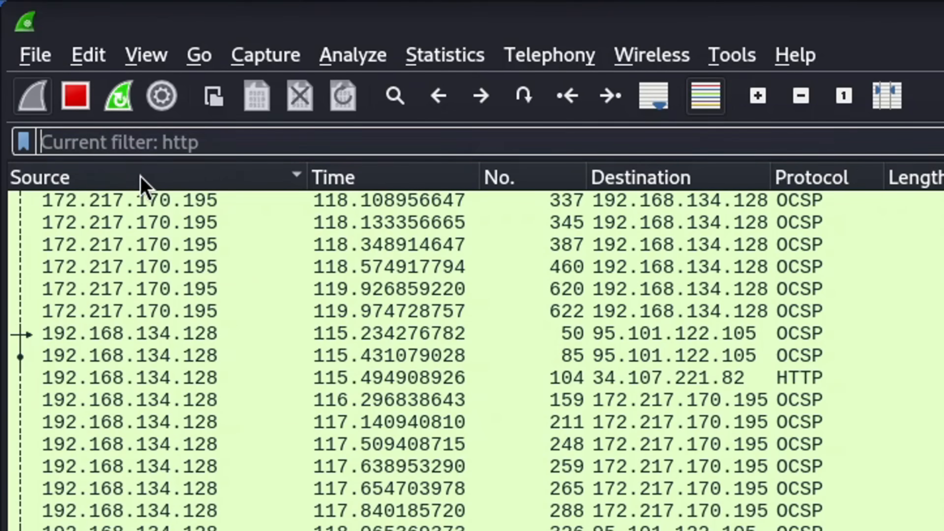
- Apply ip.addr==192.168.1.1, then ip.addr==192.168.134.1 from the autocomplete suggestions
type("ip.add")
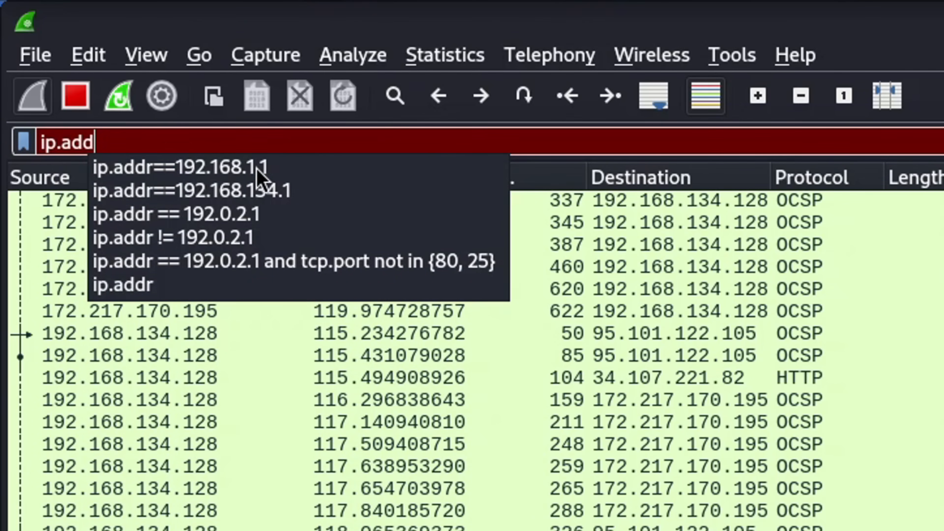
left_click(256, 170)
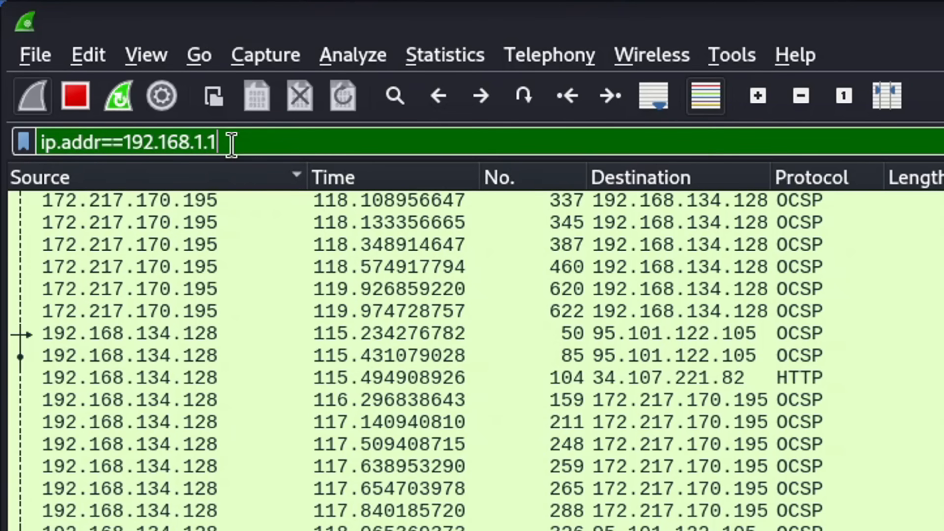
key("Return")
key("BackSpace")
key("BackSpace")
key("BackSpace")
key("BackSpace")
key("BackSpace")
key("BackSpace")
key("BackSpace")
key("BackSpace")
key("BackSpace")
key("BackSpace")
key("BackSpace")
key("BackSpace")
key("BackSpace")
key("Escape")
key("BackSpace")
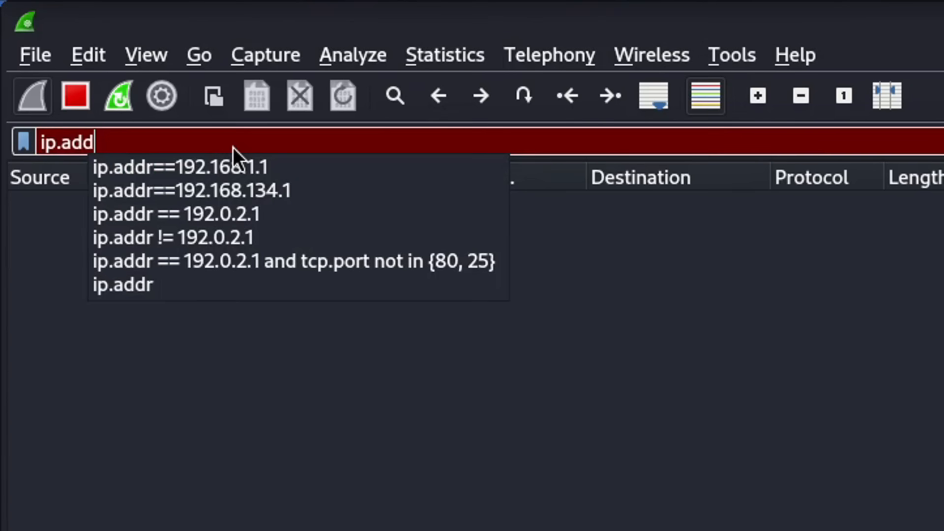
key("Down")
key("Down")
key("Return")
key("Return")
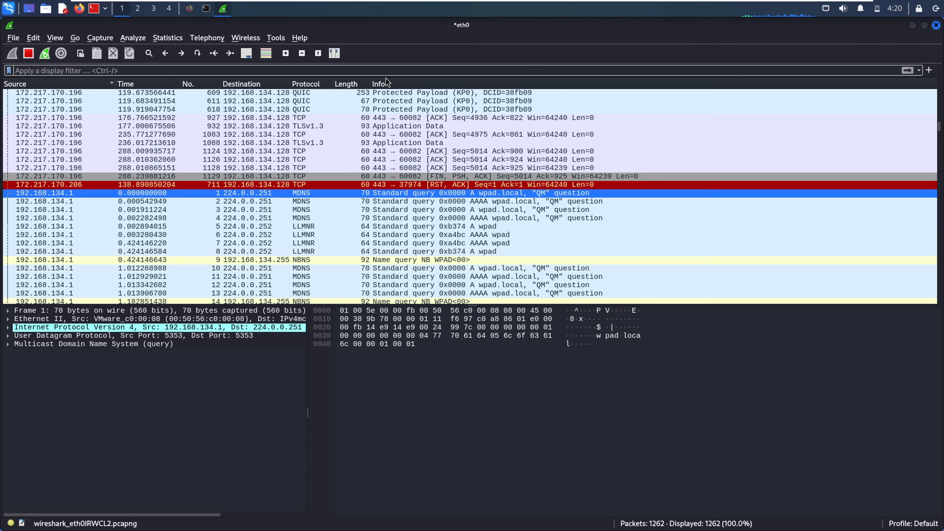
- Apply the broadcast filter eth.addr == ff:ff:ff:ff:ff:ff
type("eh")
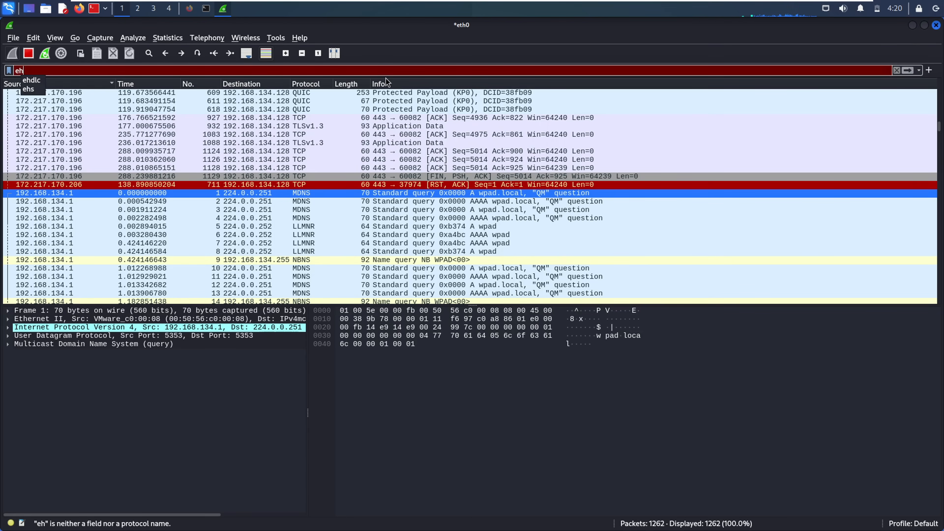
key("BackSpace")
type("th")
key("Down")
key("Return")
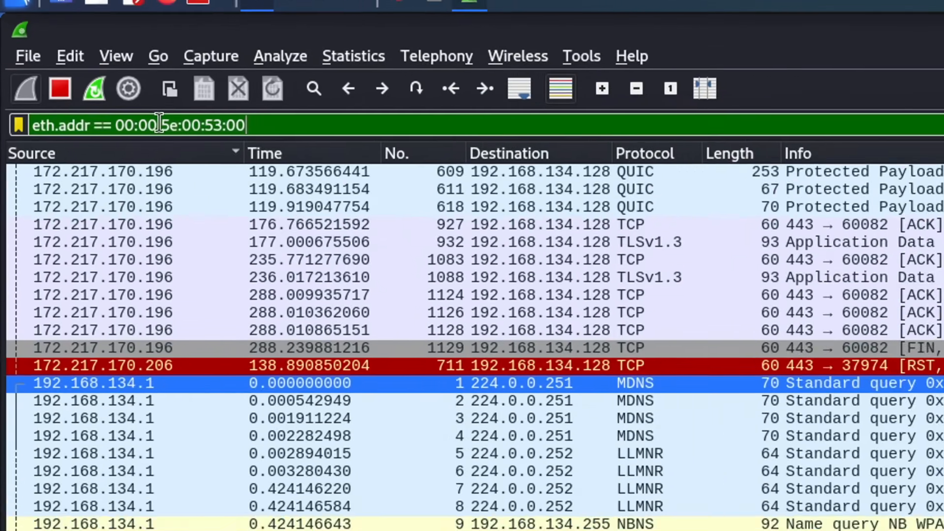
key("Return")
key("BackSpace")
key("BackSpace")
key("BackSpace")
key("BackSpace")
key("BackSpace")
key("BackSpace")
key("BackSpace")
key("BackSpace")
key("BackSpace")
key("BackSpace")
key("BackSpace")
key("BackSpace")
key("BackSpace")
key("BackSpace")
key("BackSpace")
key("BackSpace")
key("BackSpace")
key("BackSpace")
key("BackSpace")
key("BackSpace")
key("BackSpace")
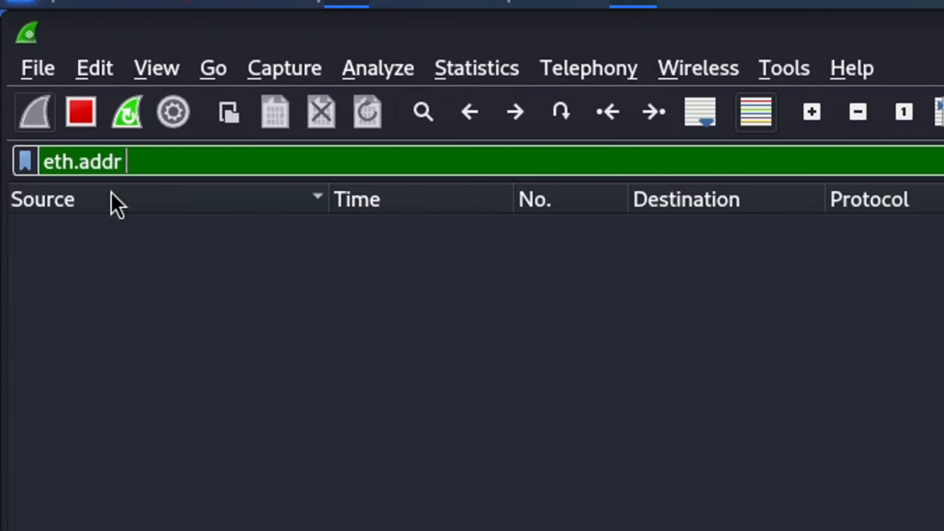
left_click(119, 213)
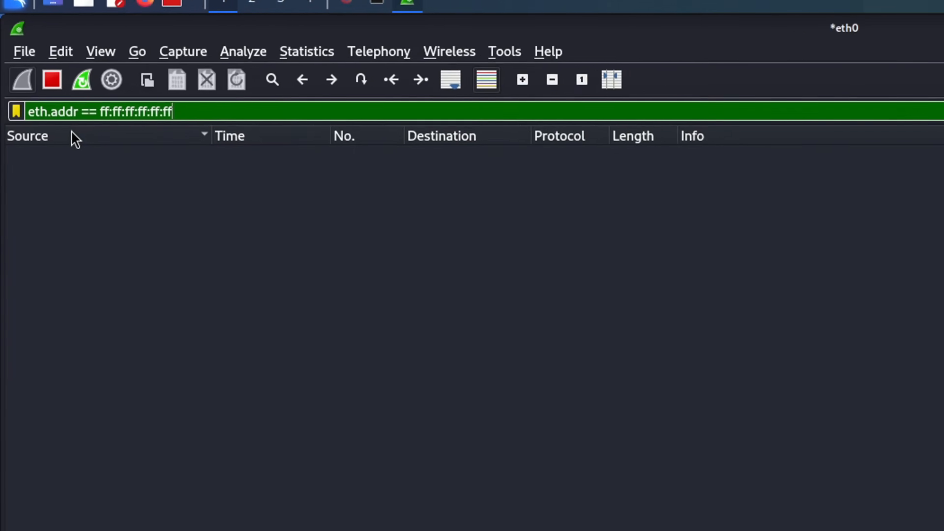
key("Return")
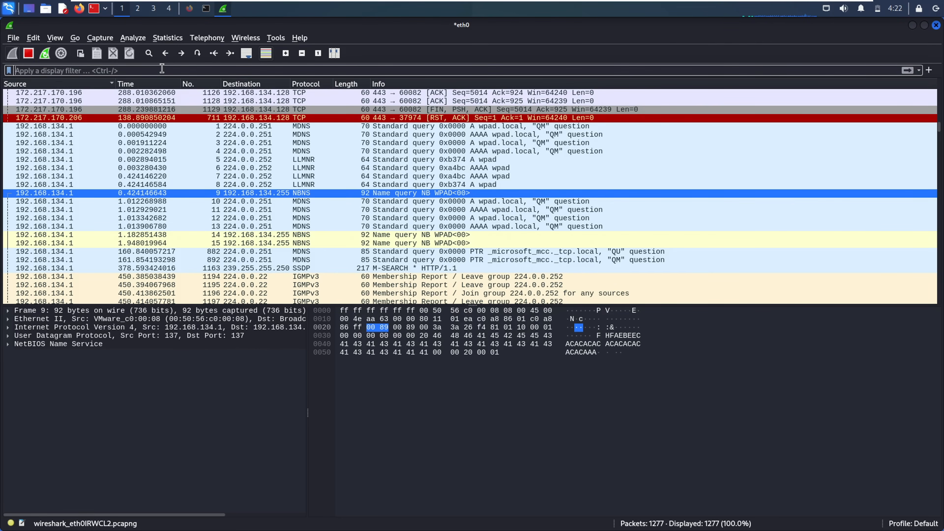
- Apply the tcp.port==80 display filter to show the 296 port-80 packets
type("http")
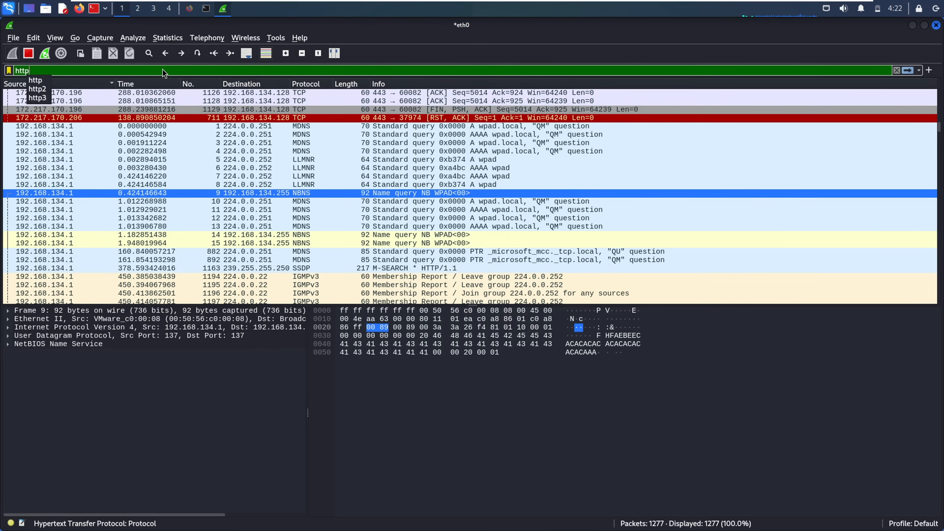
key("BackSpace")
key("BackSpace")
key("BackSpace")
key("BackSpace")
type("tcp.port")
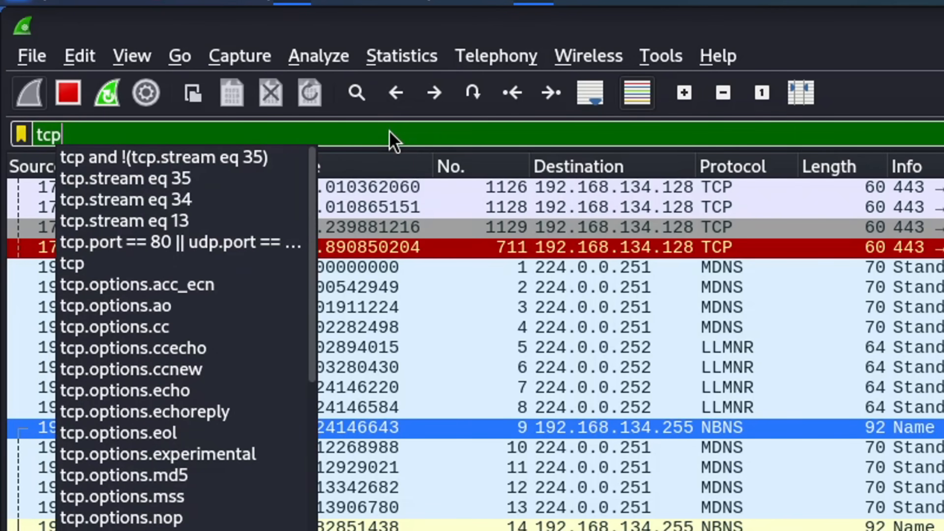
type("==80")
key("Return")
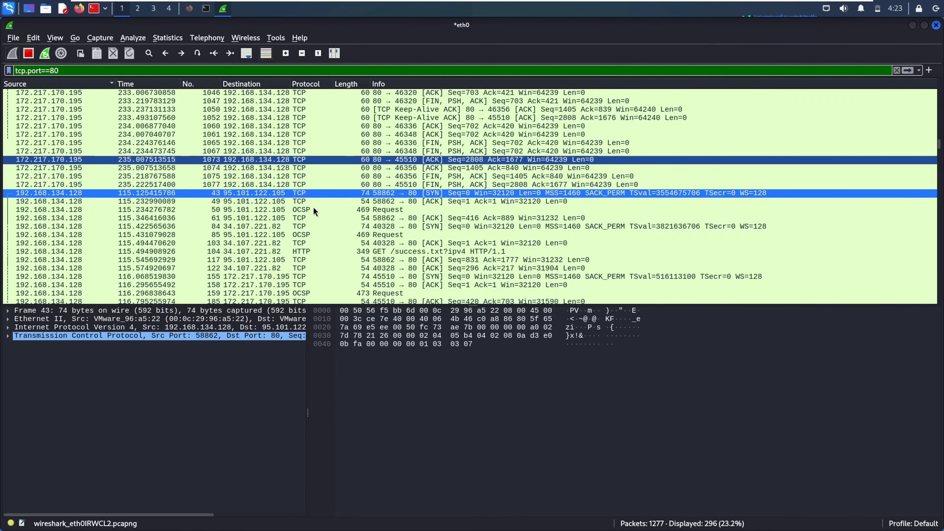
- Inspect several port-80 packets, ending on the HTTP headers of OCSP request frame 50
left_click(210, 210)
left_click(302, 127)
left_click(303, 218)
left_click(302, 212)
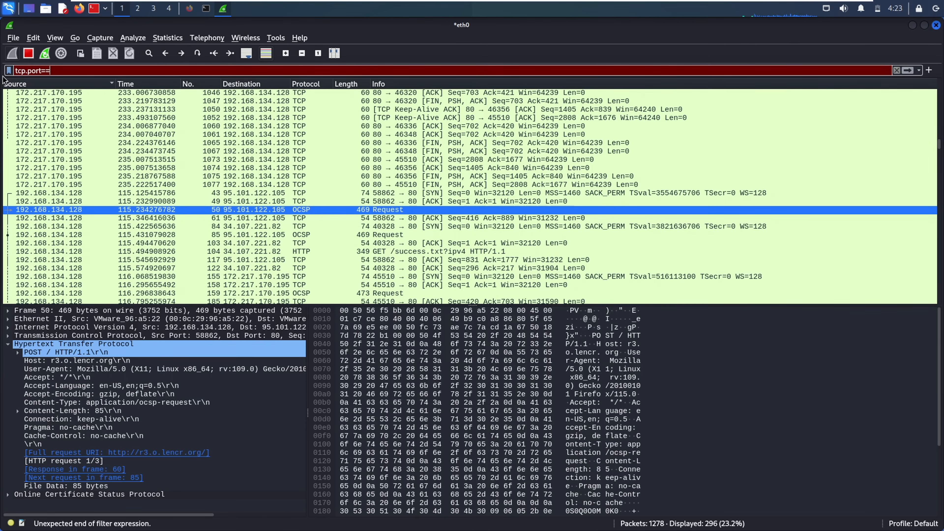
key("BackSpace")
key("BackSpace")
key("BackSpace")
key("BackSpace")
key("BackSpace")
key("BackSpace")
key("BackSpace")
key("BackSpace")
key("BackSpace")
key("BackSpace")
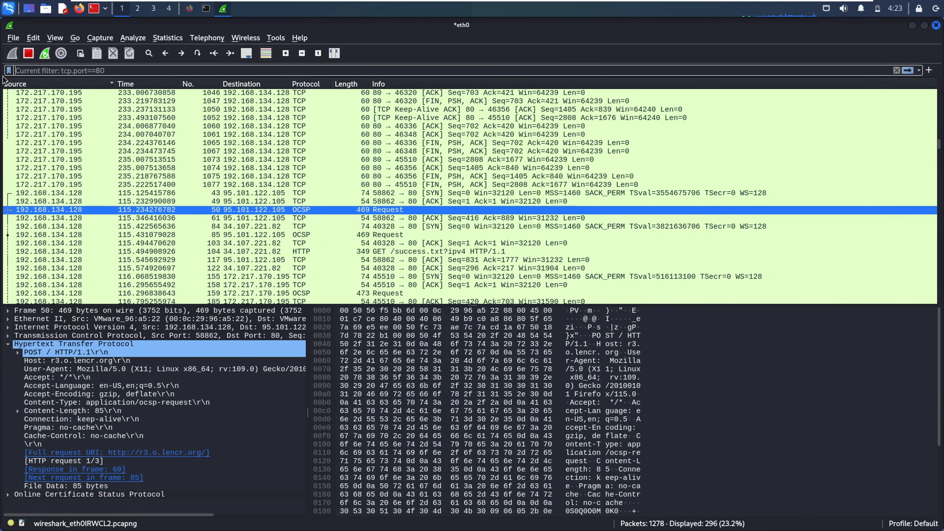
- Filter the packet list to DNS traffic with udp.port==53
type("udp")
type(".port==")
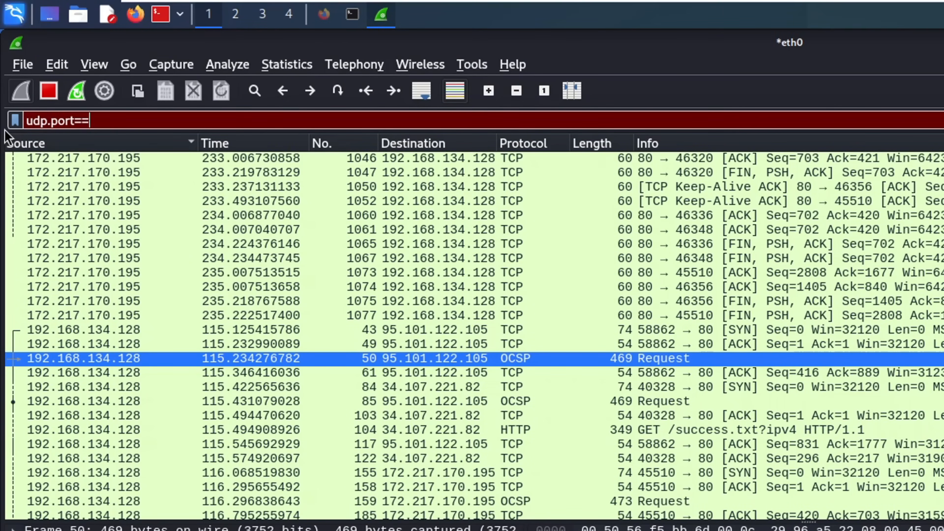
type("5")
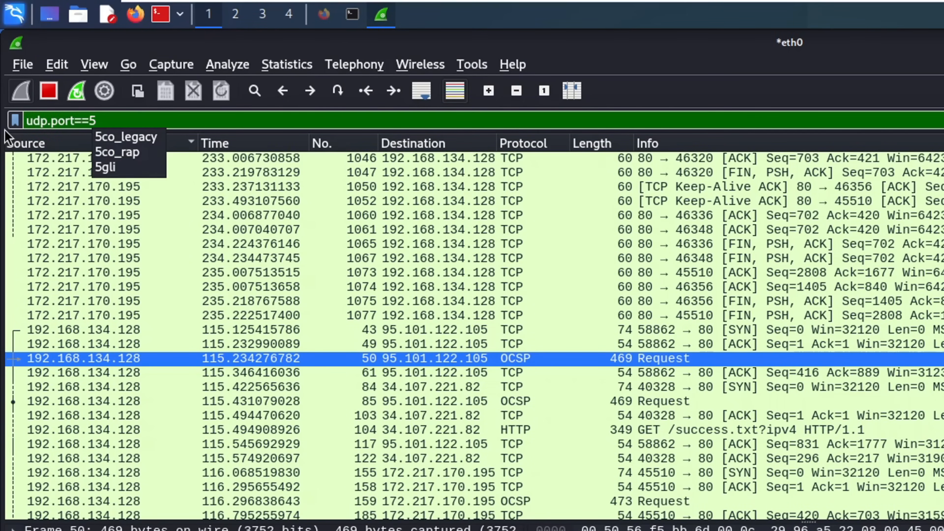
type("3")
key("Return")
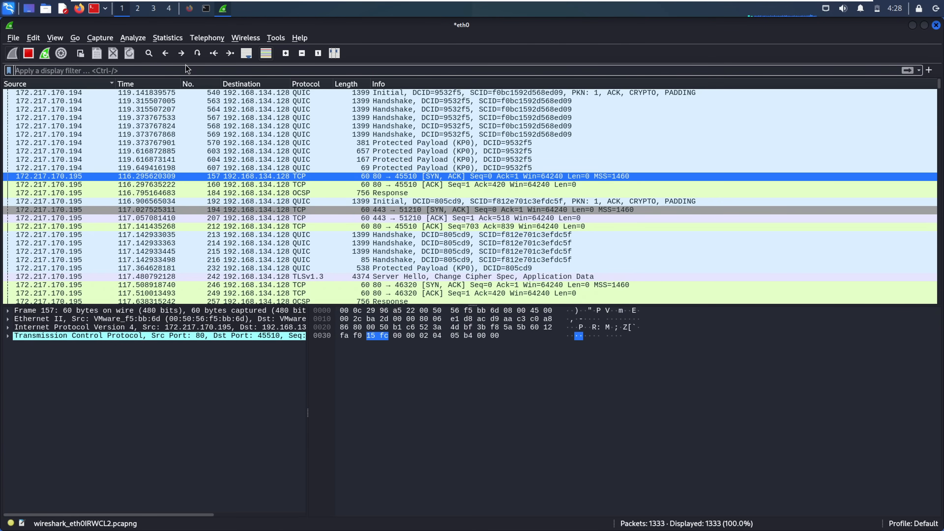
- Try the and, or and not operators in the display filter bar, erasing each
type("and")
key("BackSpace")
key("BackSpace")
key("BackSpace")
type("or")
key("BackSpace")
key("BackSpace")
type("not")
key("BackSpace")
key("BackSpace")
key("BackSpace")
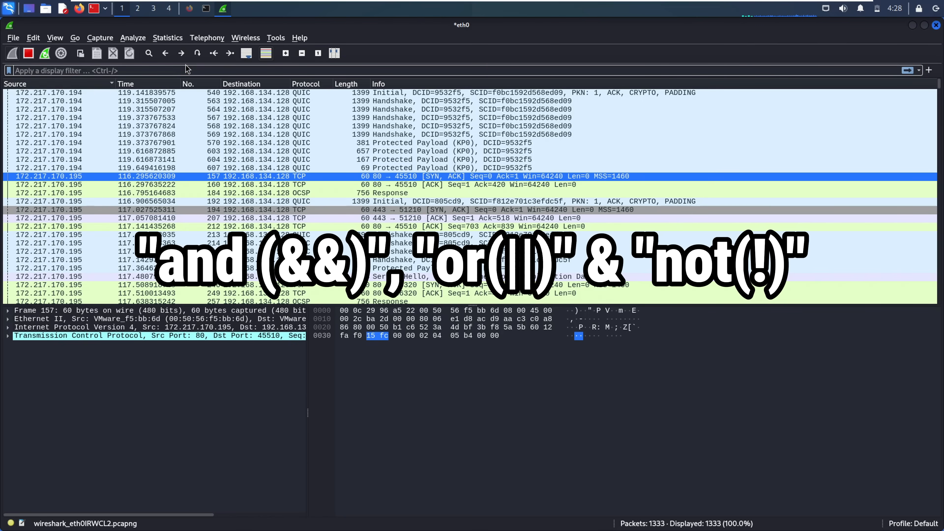
- Apply tcp.port==80 and ip.addr==172.217.170.195 from the suggestions and inspect OCSP response packet 622
type("tcp")
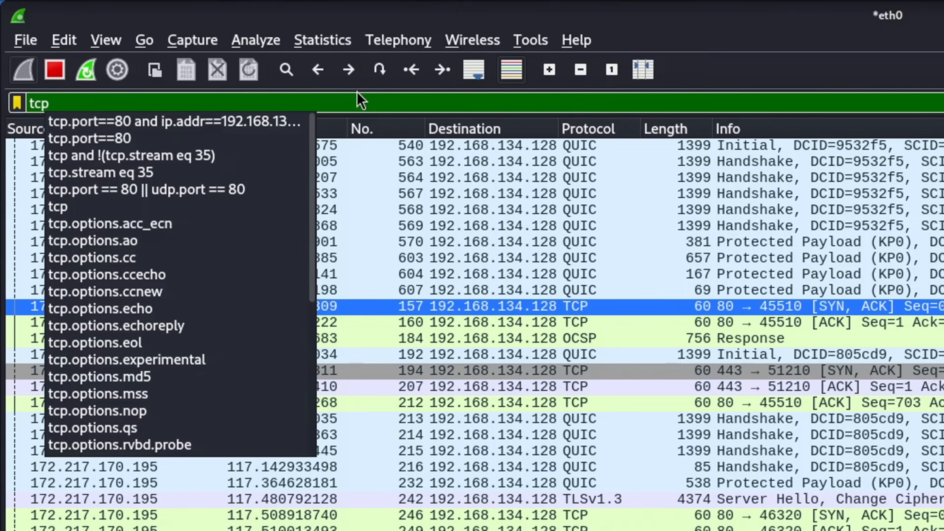
key("Down")
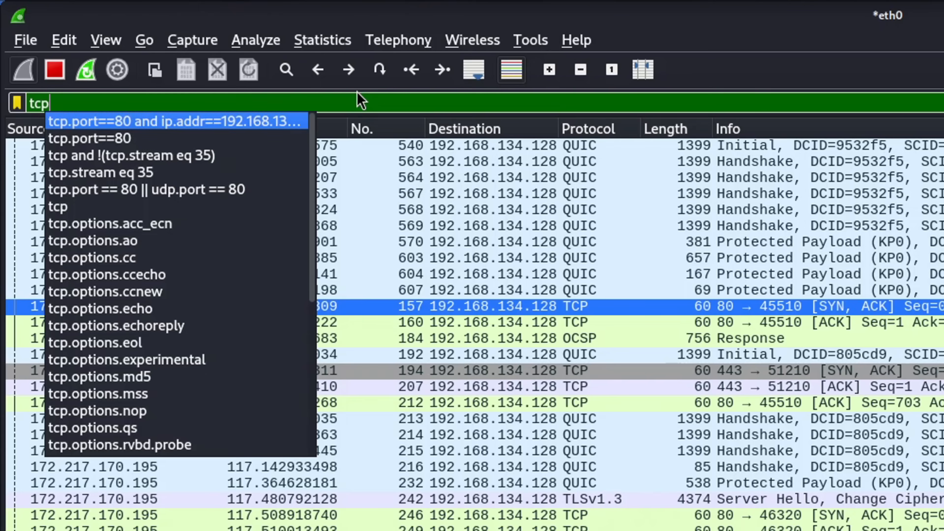
key("Return")
key("BackSpace")
key("BackSpace")
key("BackSpace")
key("BackSpace")
key("BackSpace")
key("BackSpace")
key("BackSpace")
key("BackSpace")
key("BackSpace")
key("BackSpace")
key("BackSpace")
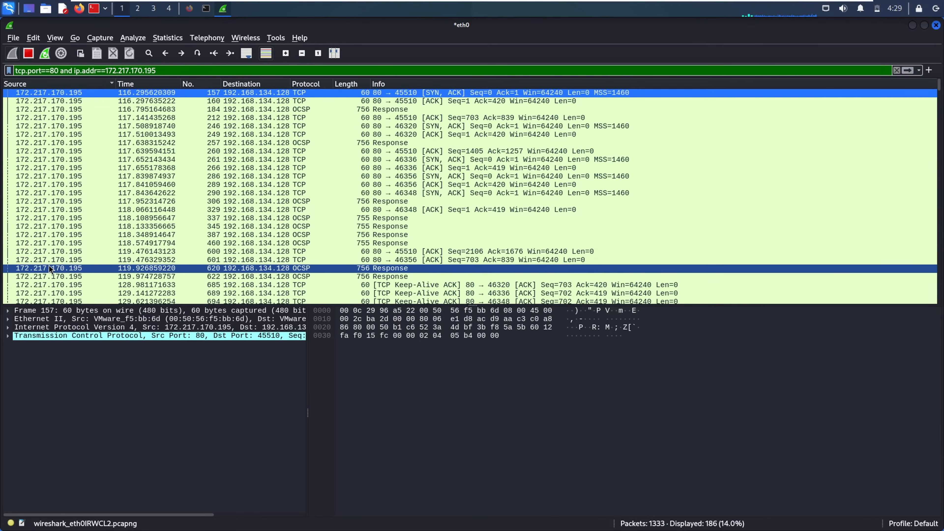
left_click(49, 276)
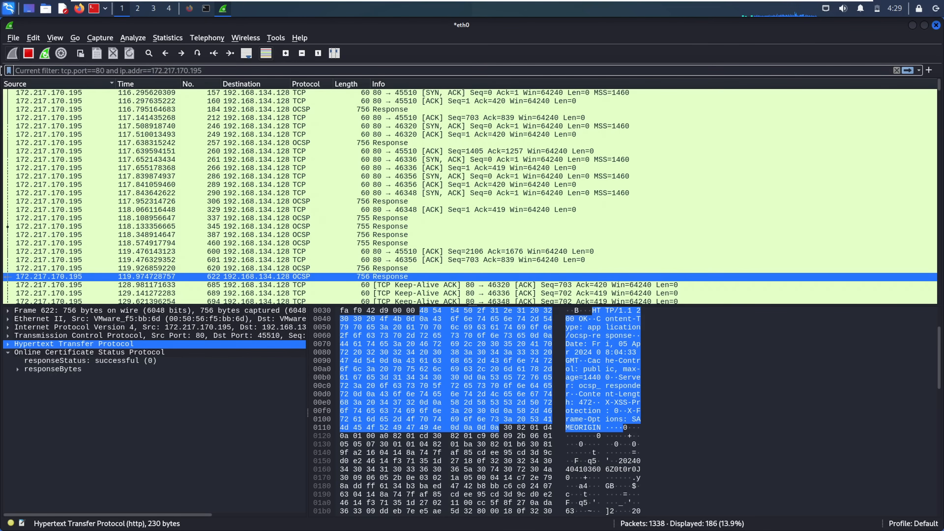
type("tcp.por")
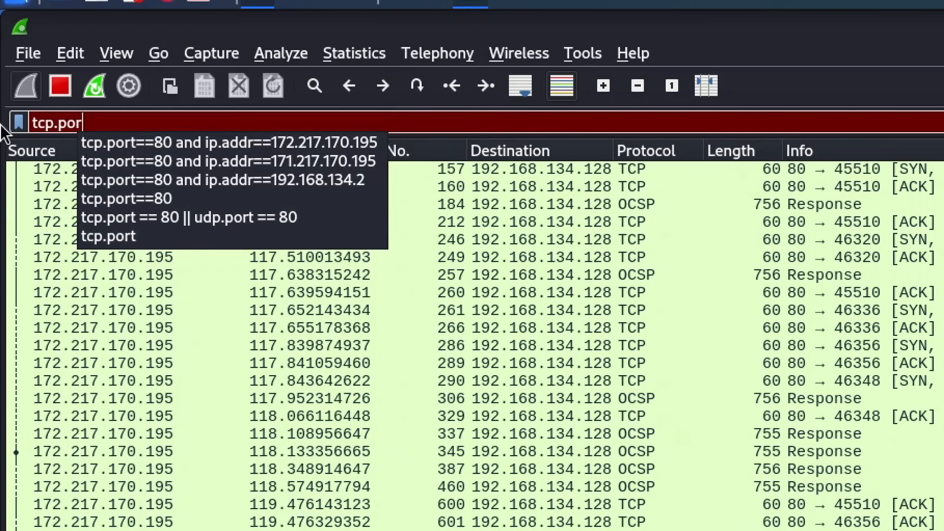
type("t==443")
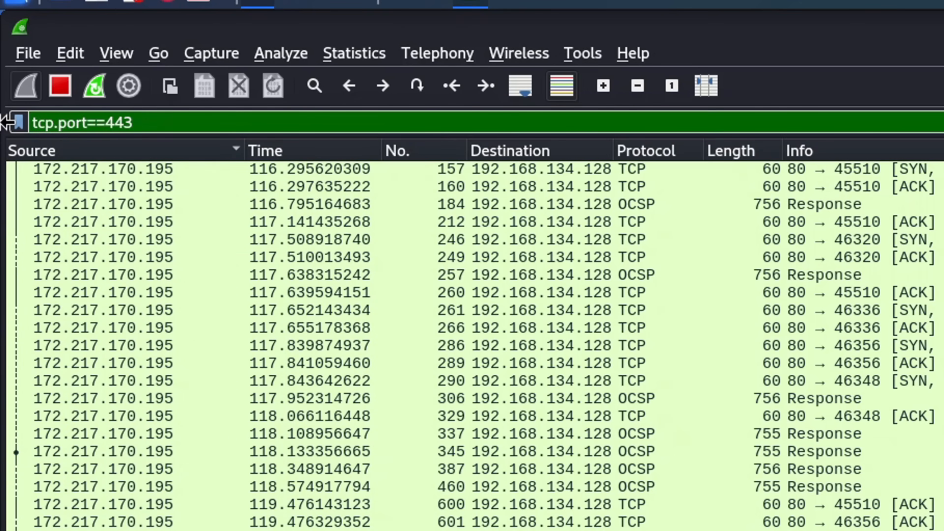
type(" or tcp.port==8")
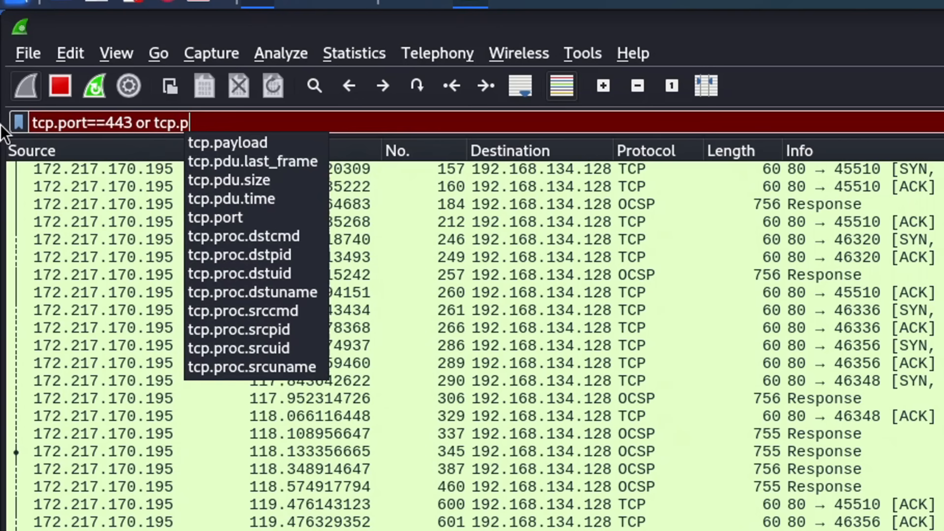
type("0")
- Apply tcp.port==443 or tcp.port==80, showing 878 packets, and inspect packet 689
key("Return")
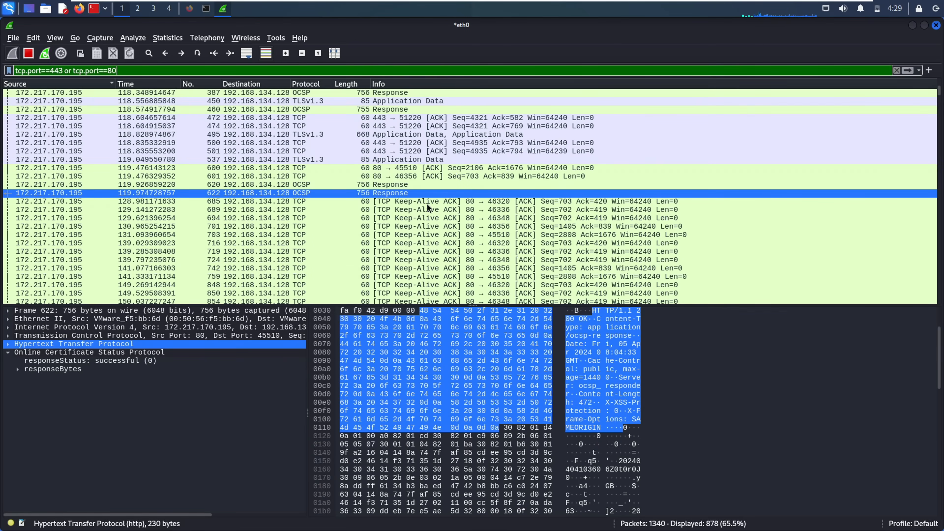
left_click(428, 210)
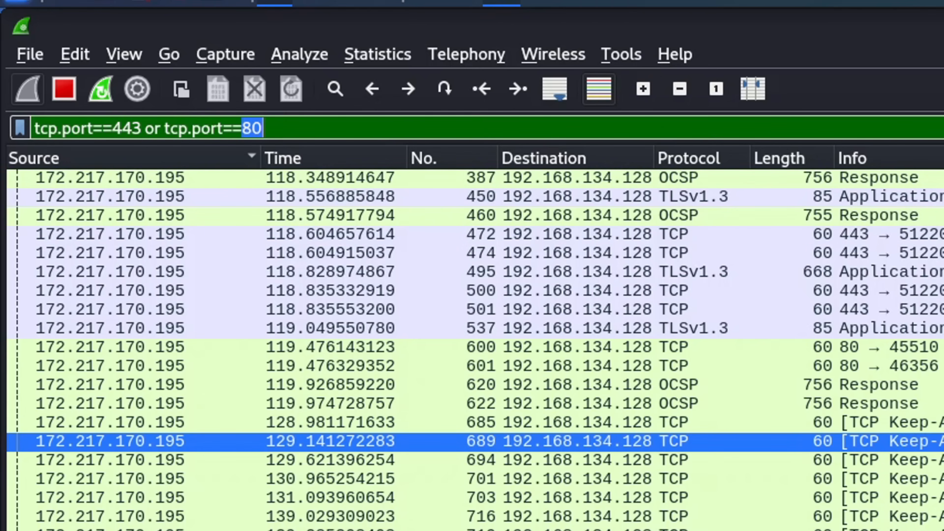
- Apply the not ip.addr==192.168.134.128 filter and scroll through the 105 matching packets
key("ctrl+a")
key("BackSpace")
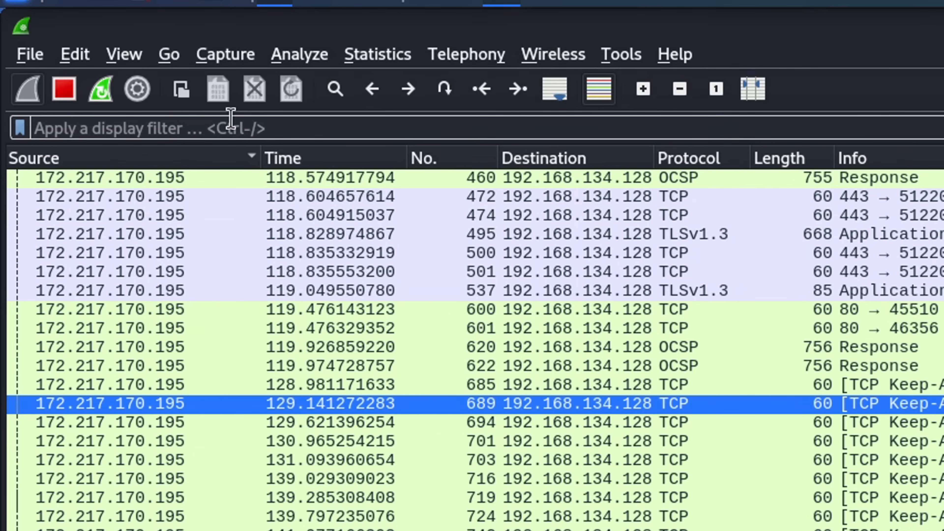
type("not ")
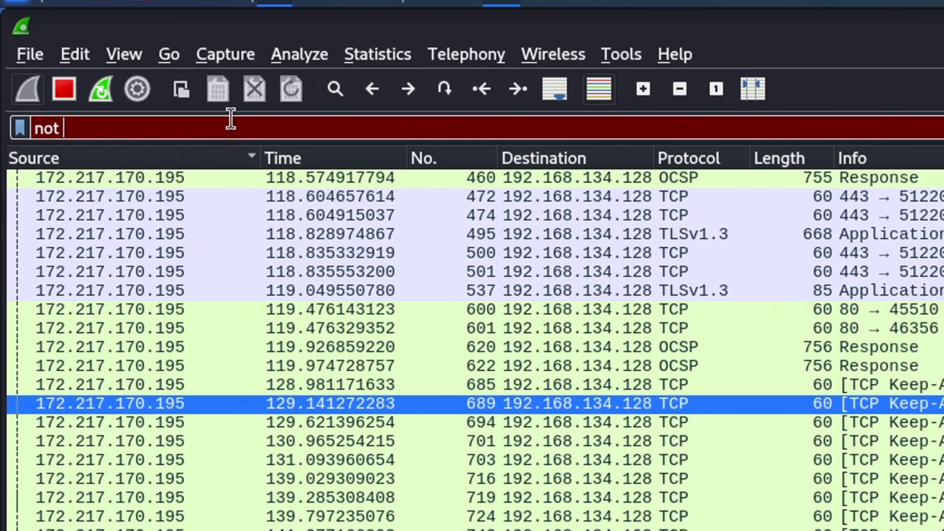
type("ip")
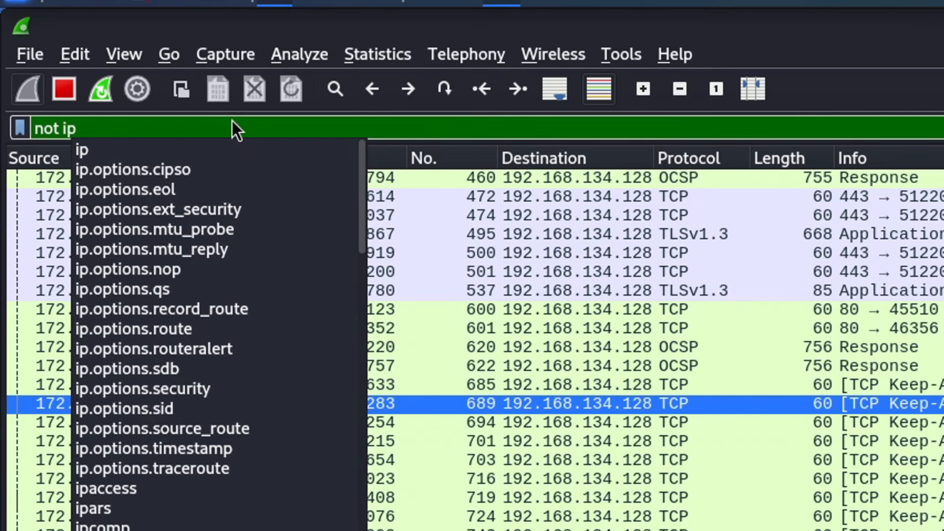
type(".addr=")
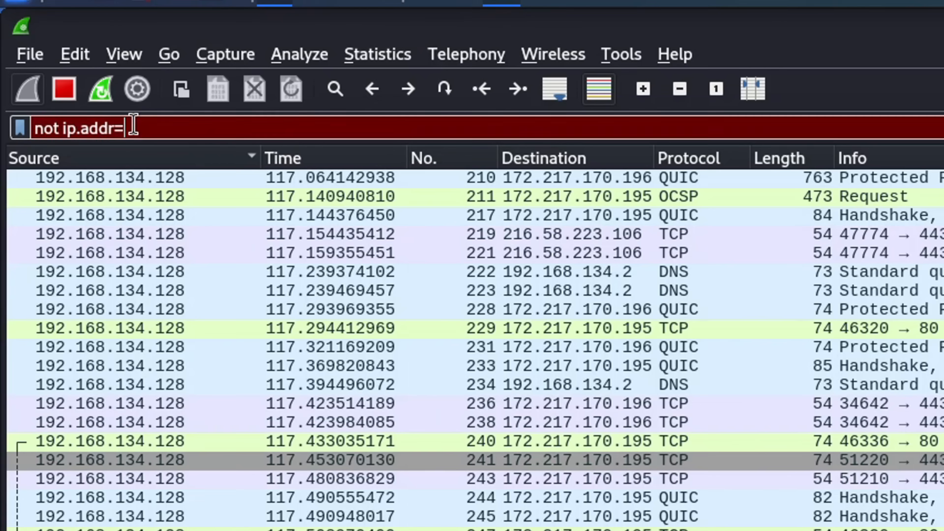
type("=192.168")
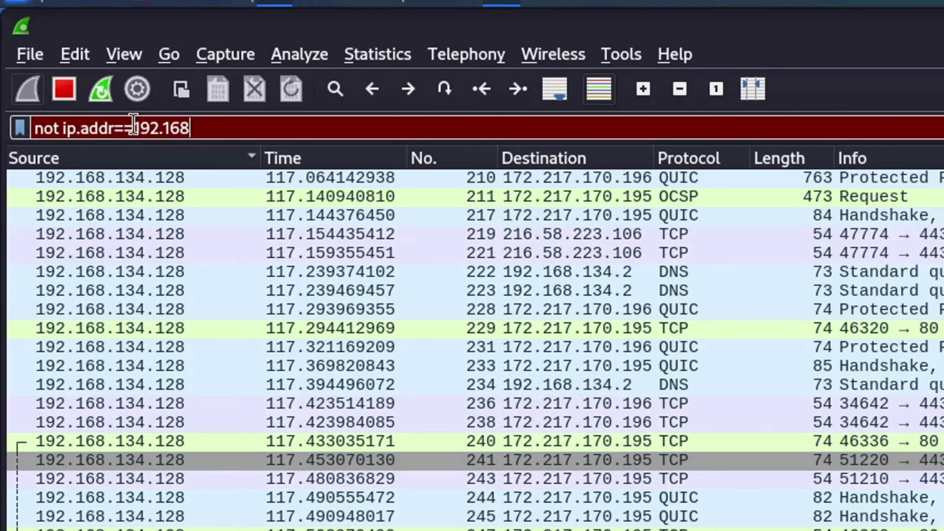
type(".134.128")
key("Return")
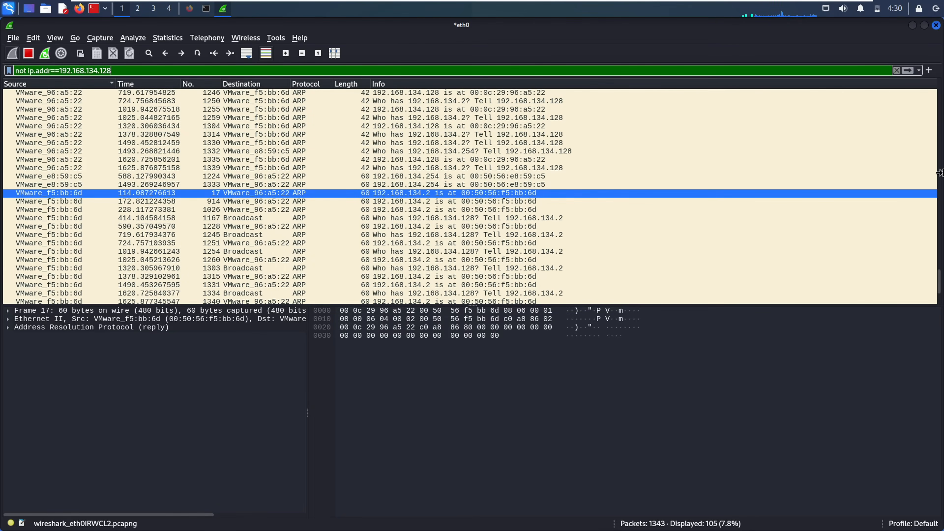
left_click_drag(939, 286, 925, 159)
scroll(925, 156, "down", 10)
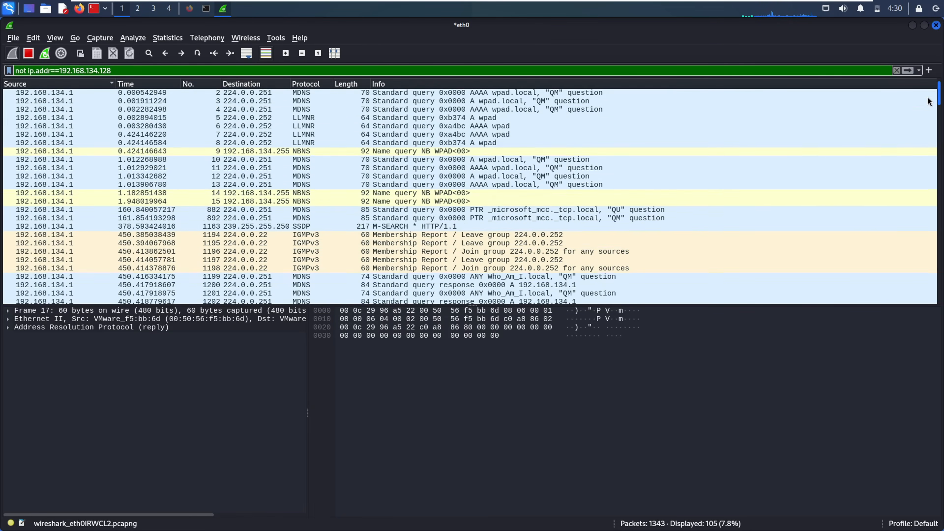
left_click_drag(936, 385, 929, 422)
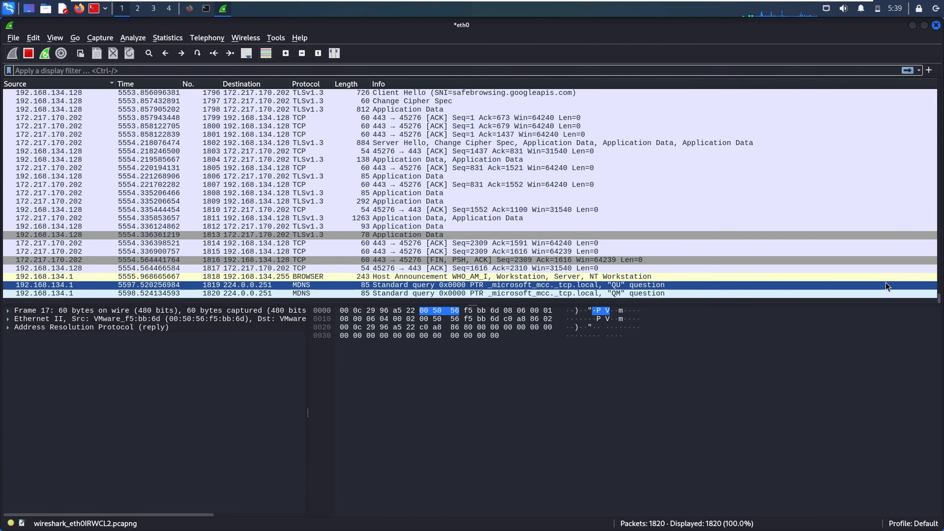
left_click(745, 188)
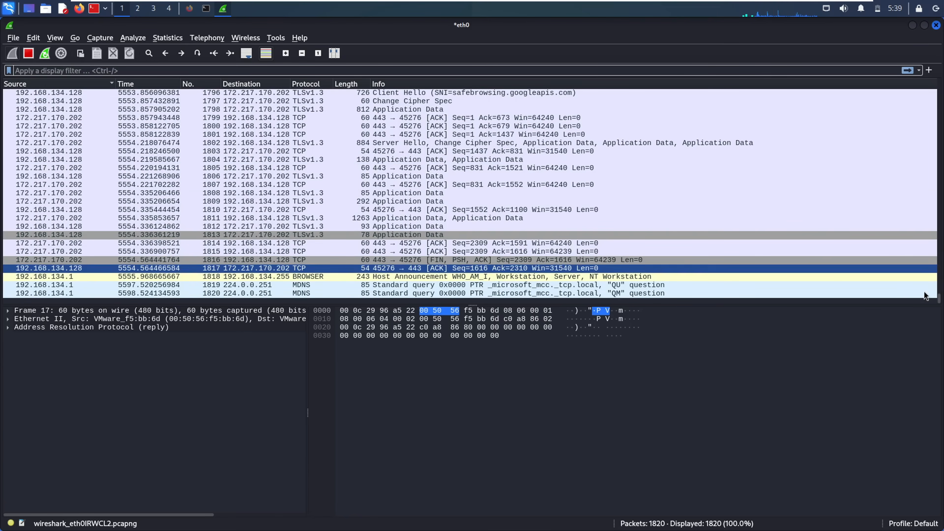
left_click_drag(939, 301, 935, 270)
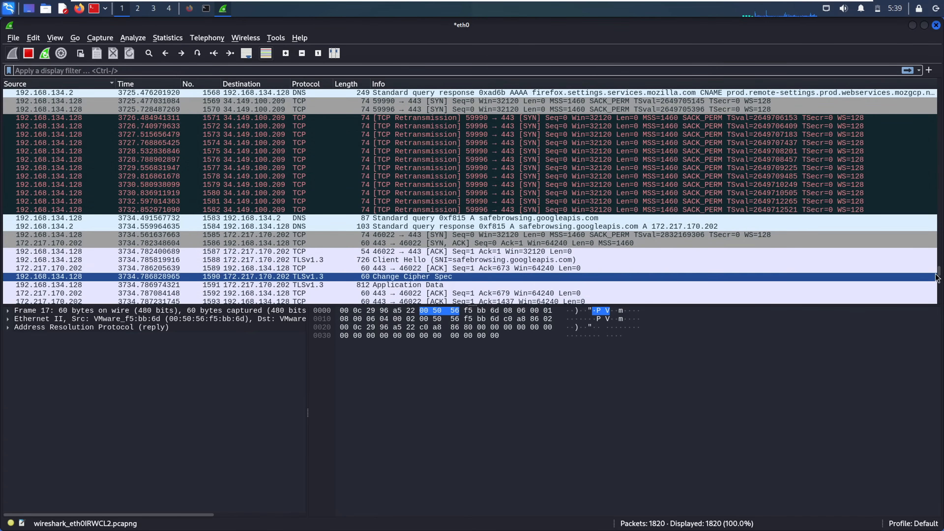
left_click_drag(937, 271, 934, 90)
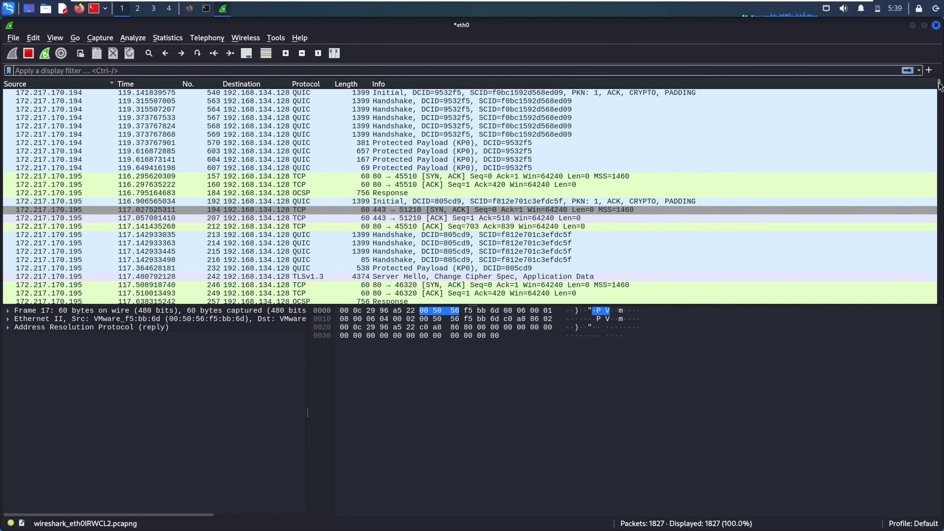
left_click_drag(938, 97, 937, 249)
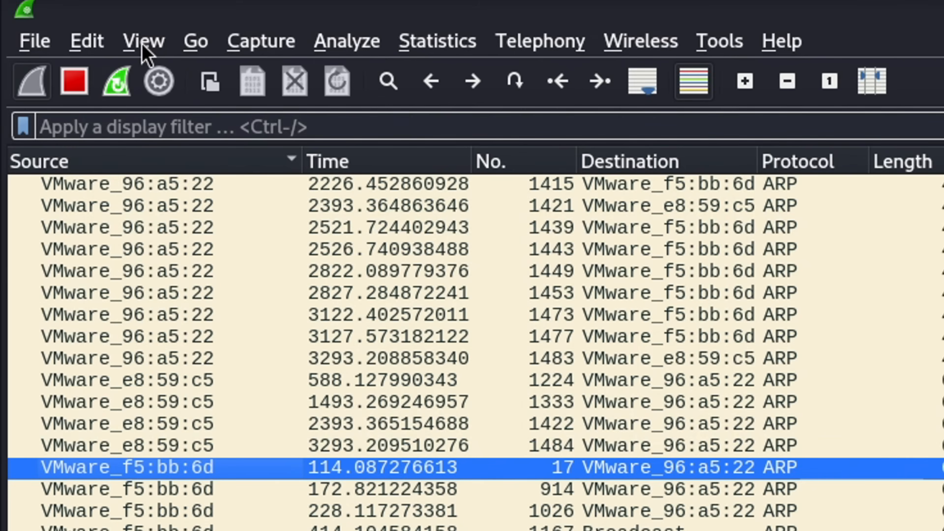
- Open View > Coloring Rules, look at the Bad TCP and HTTP rules, and add a new rule
left_click(54, 38)
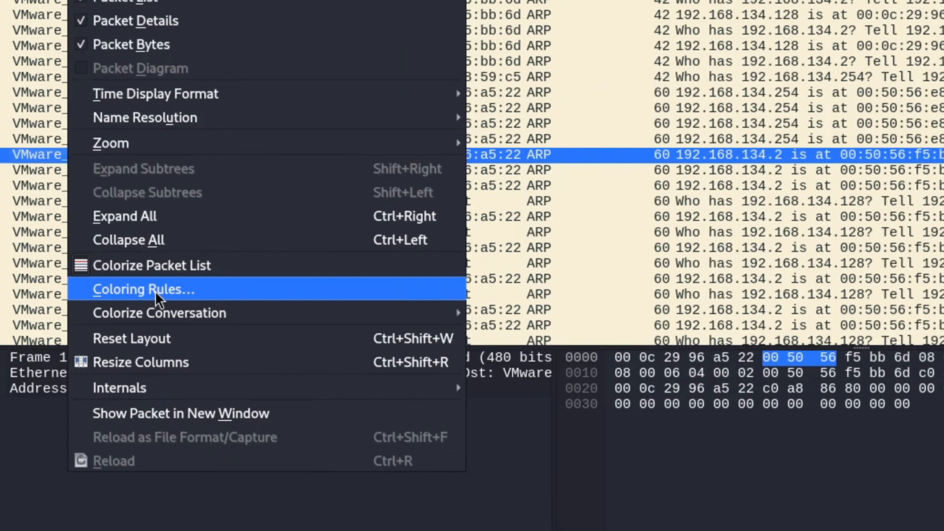
left_click(156, 294)
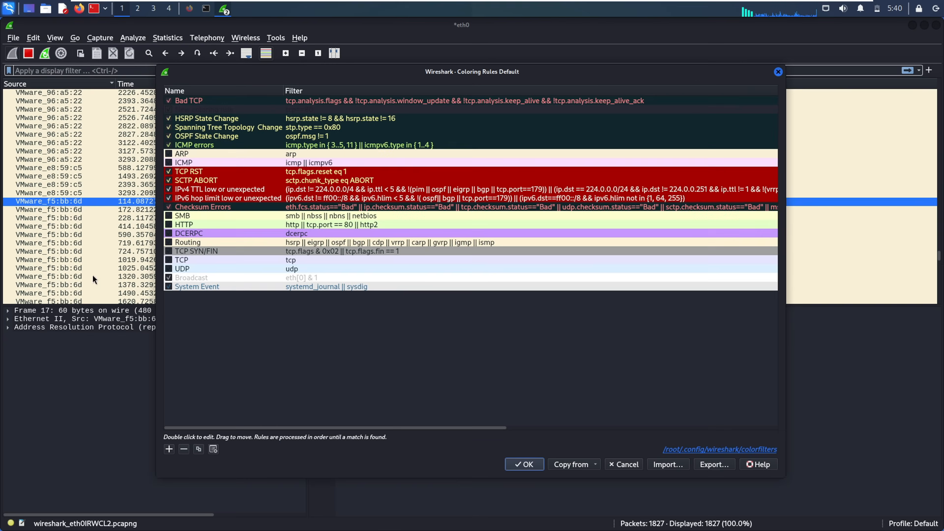
left_click_drag(323, 79, 338, 91)
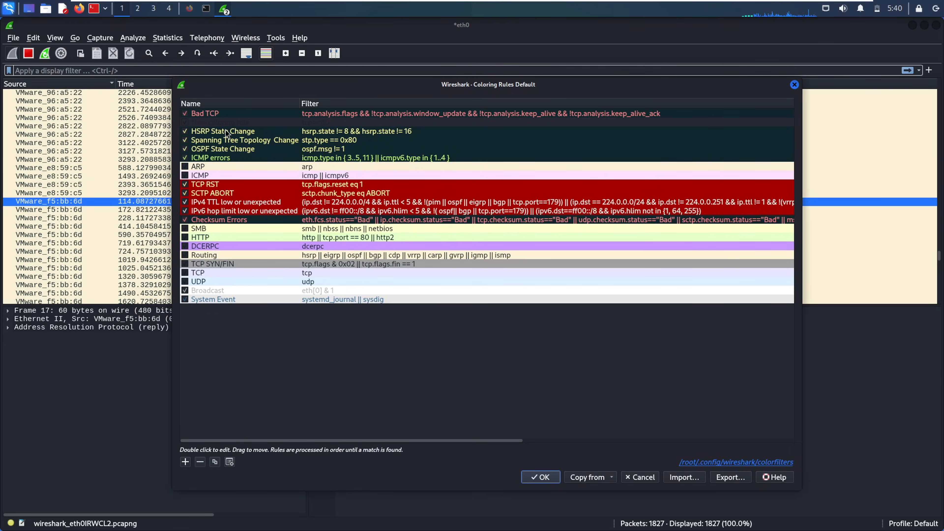
left_click(217, 114)
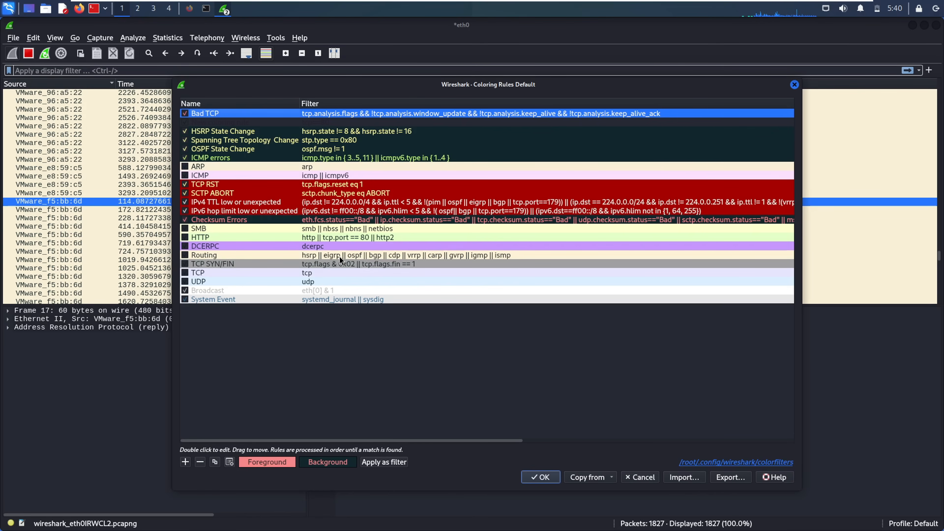
left_click(202, 237)
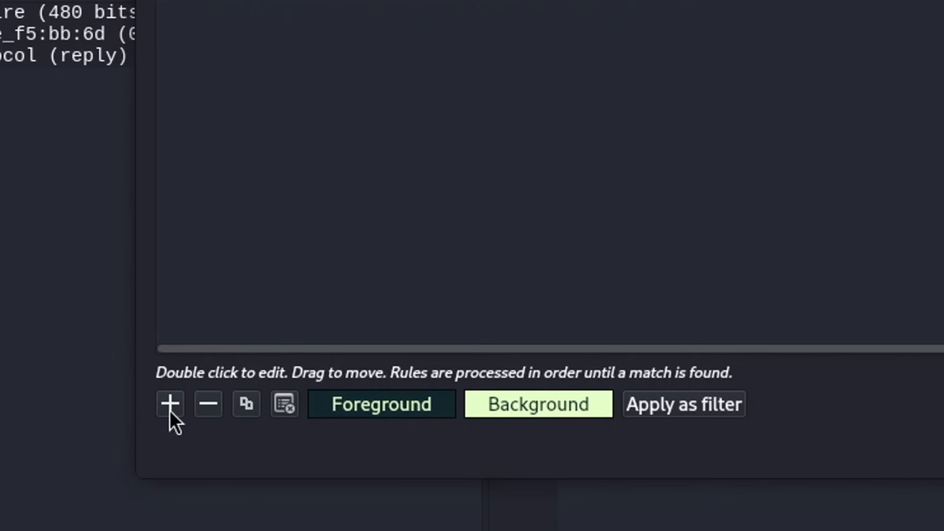
left_click(170, 404)
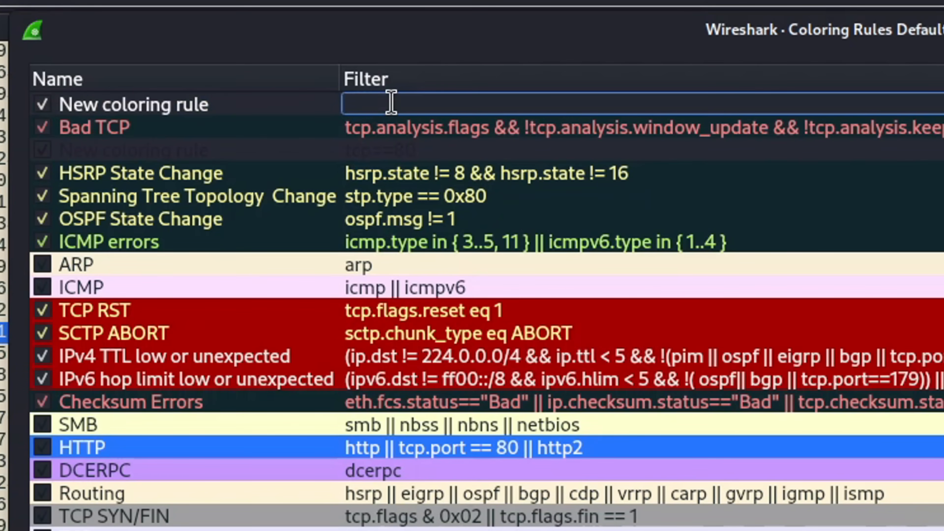
- Give the new coloring rule the filter tcp.port==80 and name it 'port 80'
type("tcp")
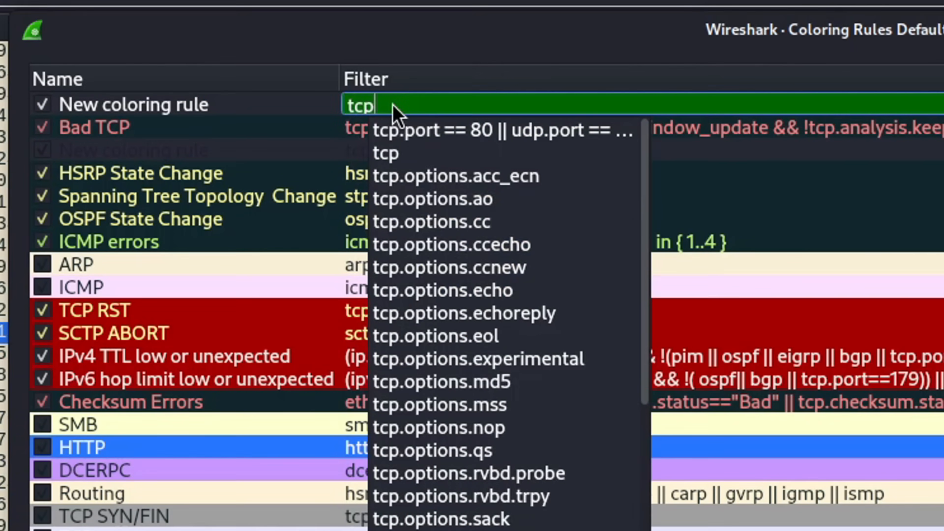
type(".port==80")
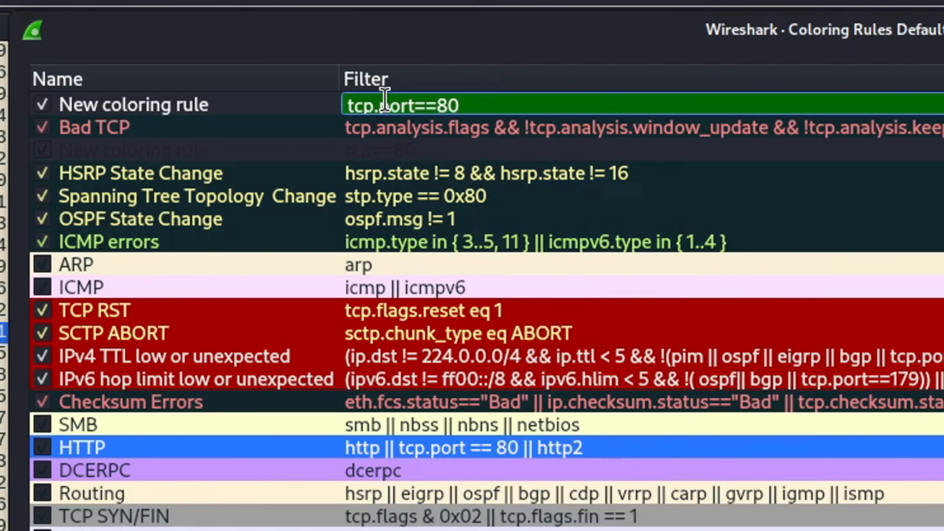
key("Return")
double_click(163, 104)
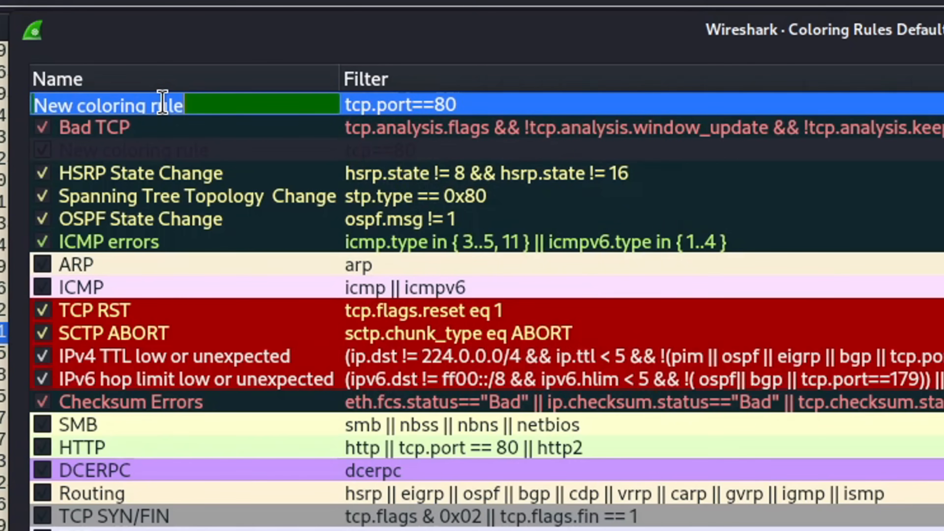
type("port 80")
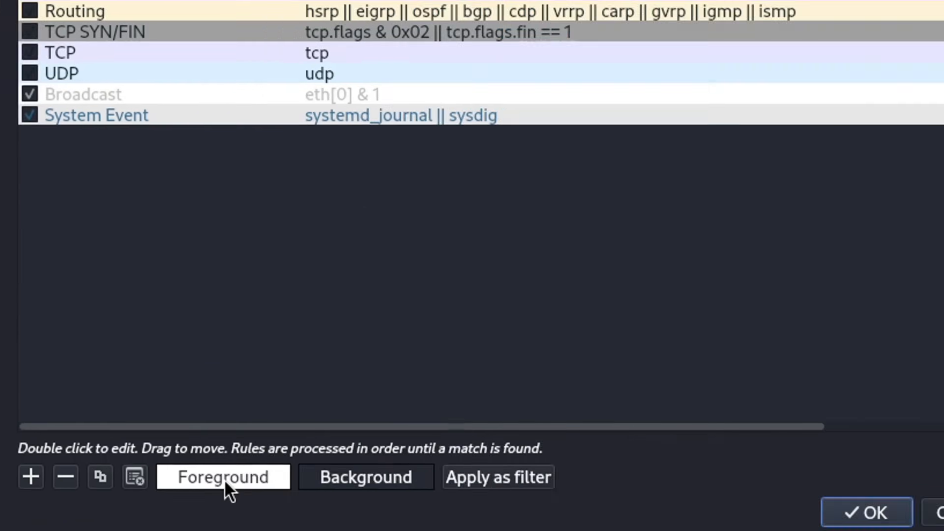
- Set the rule's foreground colour to pink and close the Coloring Rules dialog
left_click(225, 477)
left_click(544, 245)
left_click(544, 146)
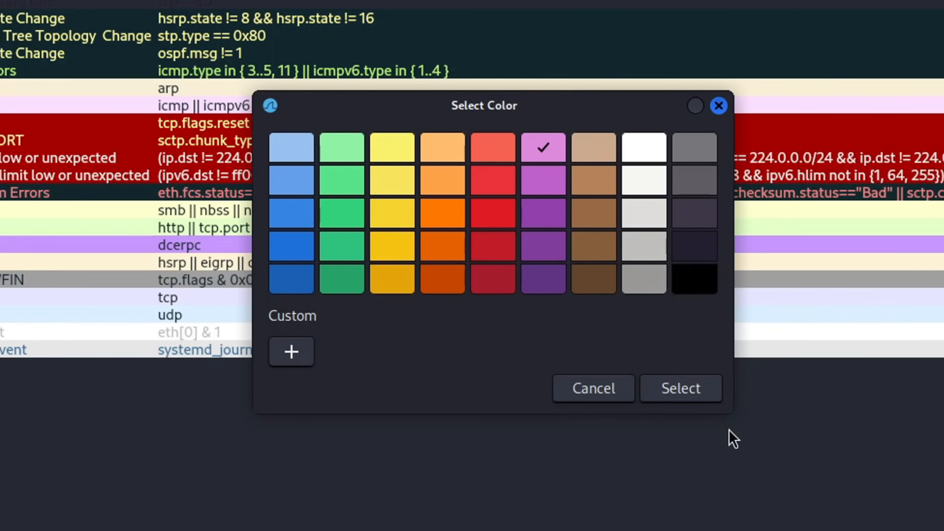
left_click(679, 387)
left_click(351, 144)
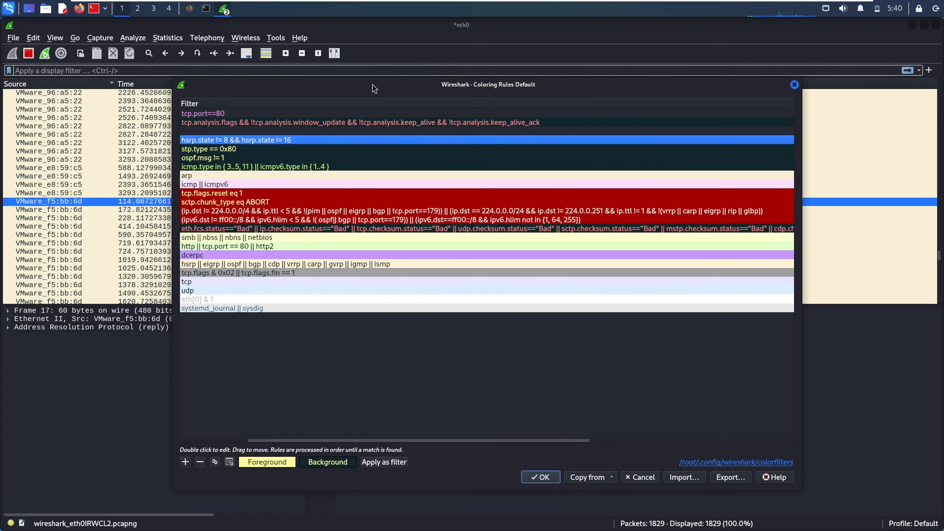
left_click(794, 85)
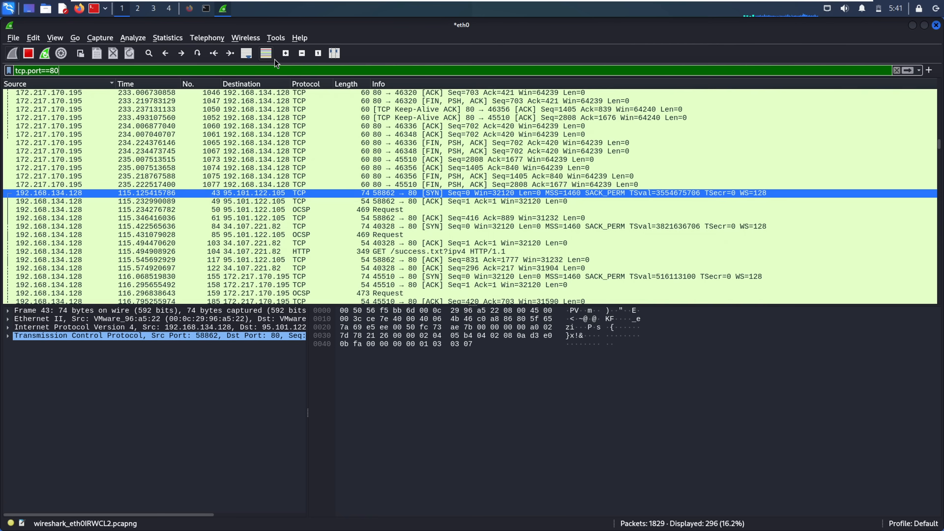
- Turn packet colouring off, clear the invalid '80' filter text, then turn colouring back on
left_click(266, 56)
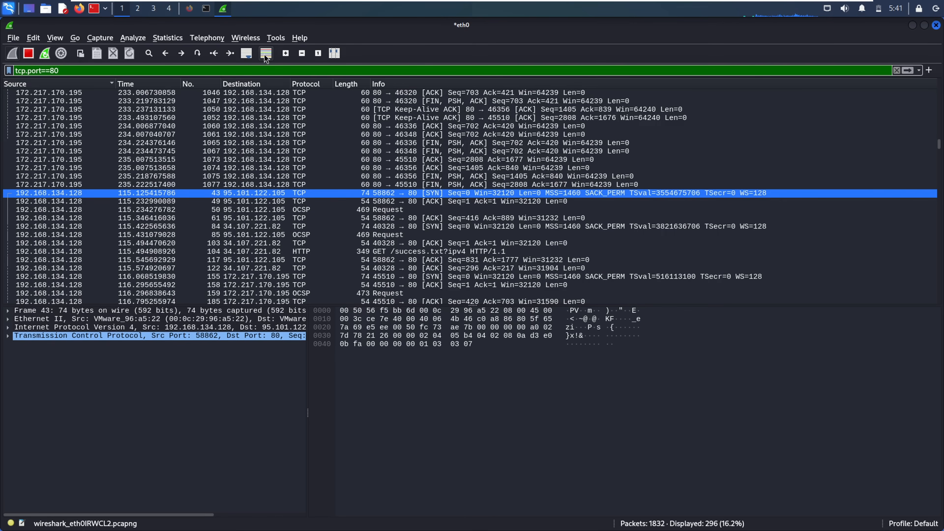
key("ctrl+slash")
type("80")
key("BackSpace")
key("BackSpace")
left_click(61, 39)
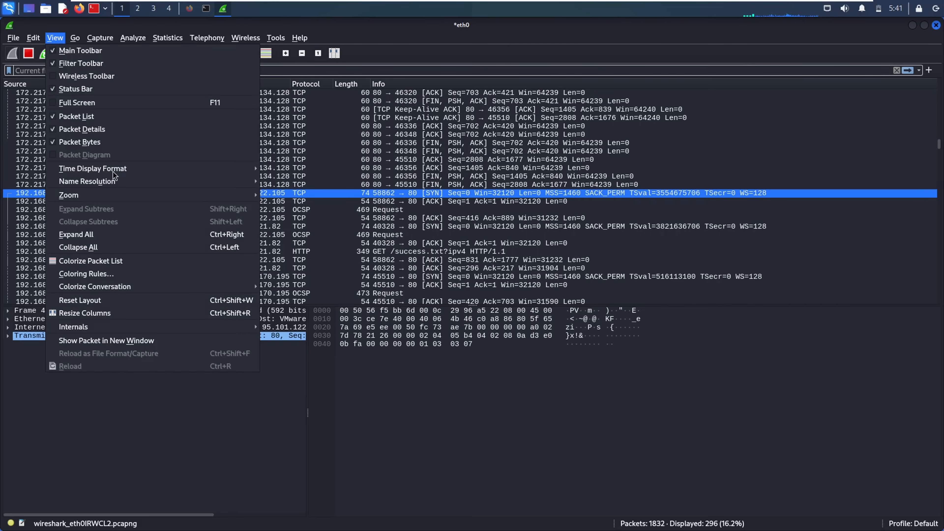
left_click(479, 309)
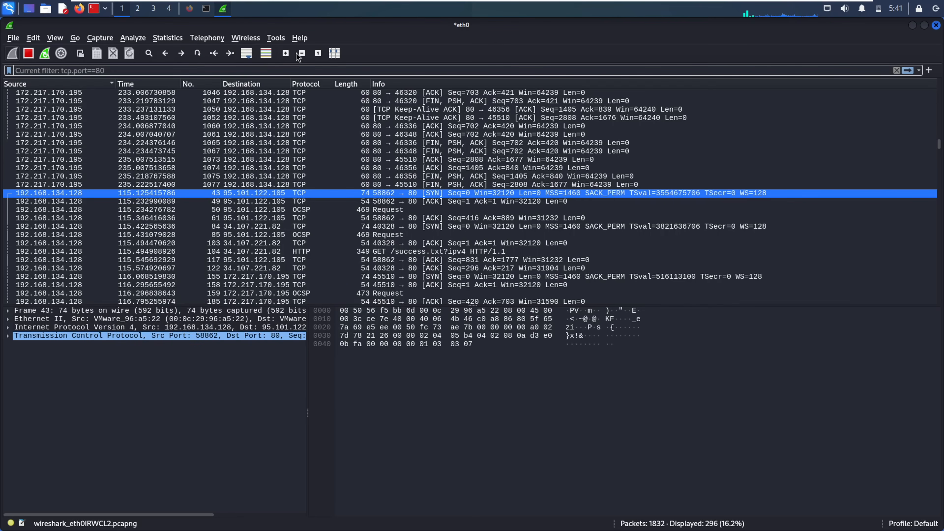
left_click(268, 54)
- Clear the display filter to show all packets and toggle packet colouring off and on
left_click(896, 70)
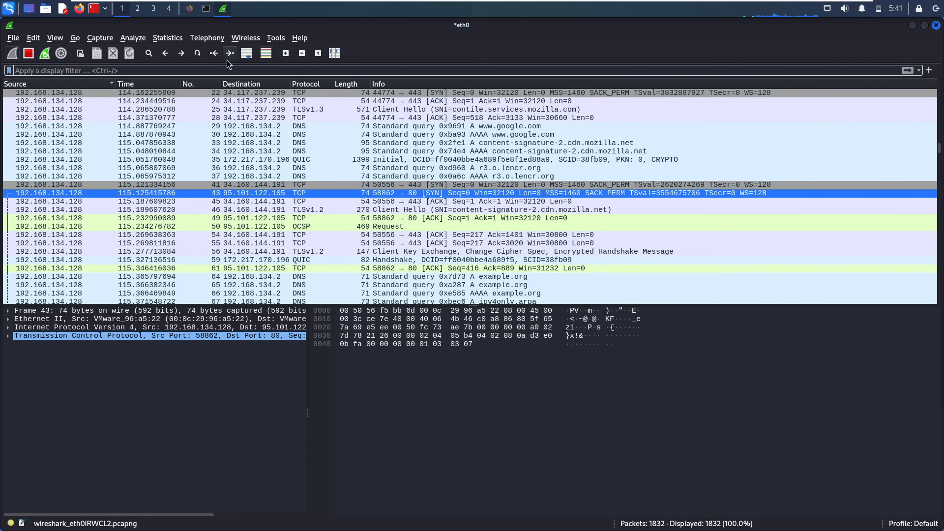
left_click(270, 54)
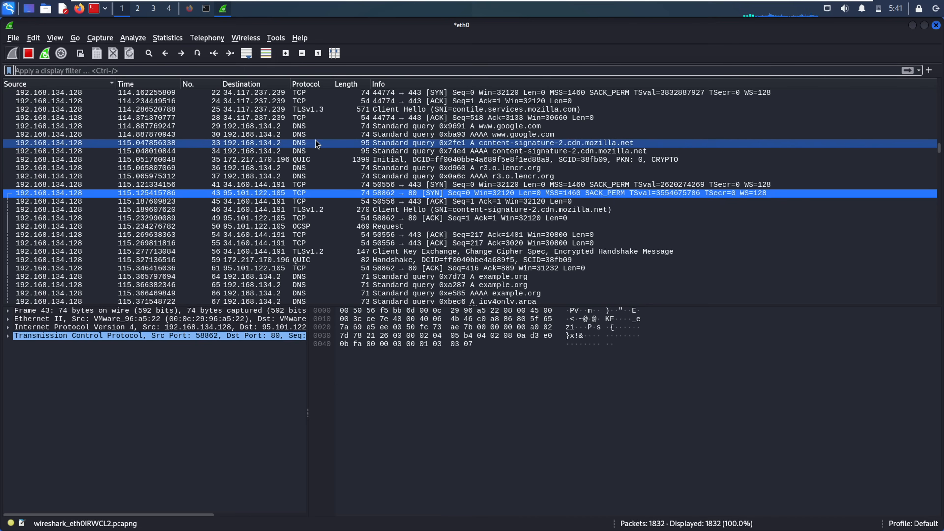
left_click(265, 54)
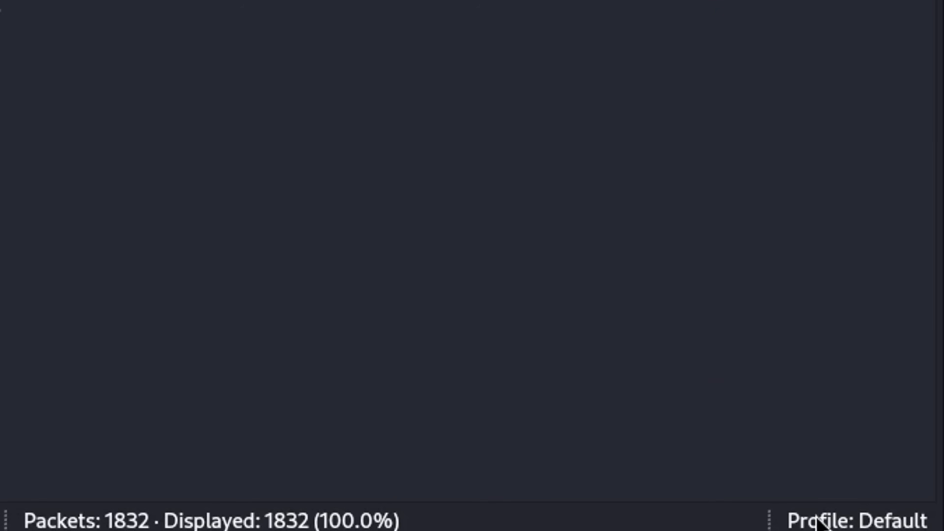
- Open the status-bar configuration profile list and close it, staying on the Default profile
left_click(904, 523)
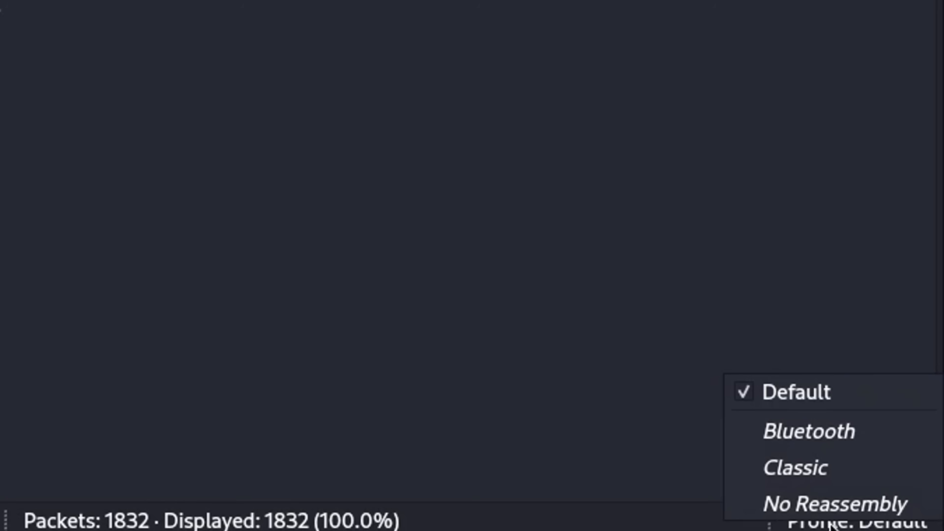
left_click(504, 369)
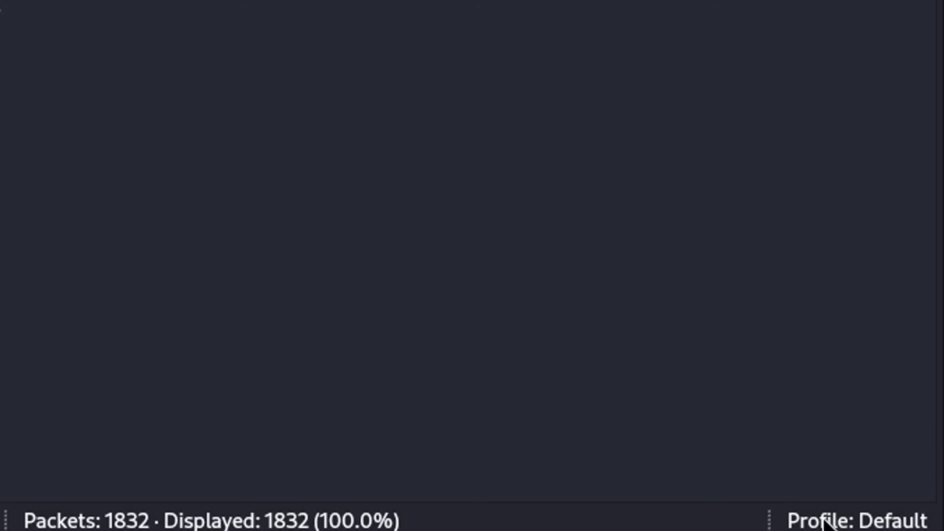
left_click(804, 524)
left_click(804, 525)
- Create a new personal configuration profile, named after the user, from the status-bar Profile menu
right_click(831, 523)
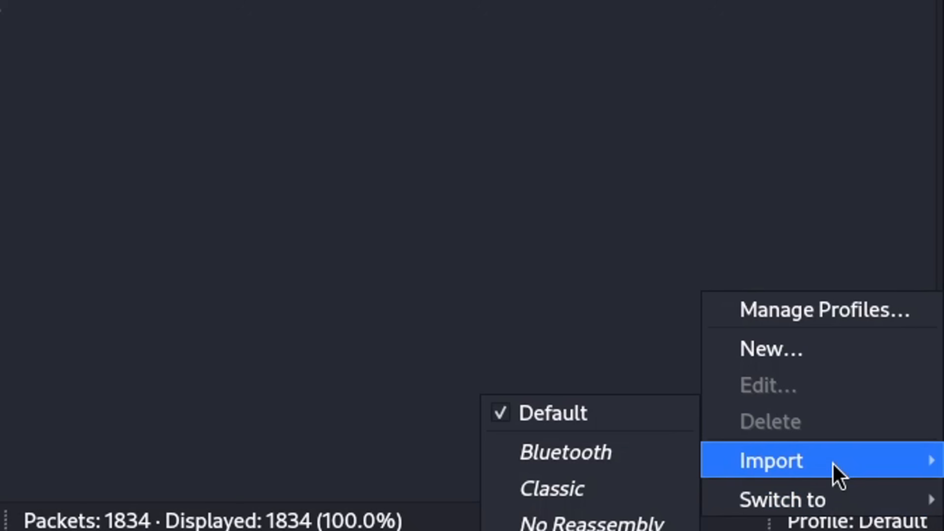
left_click(809, 354)
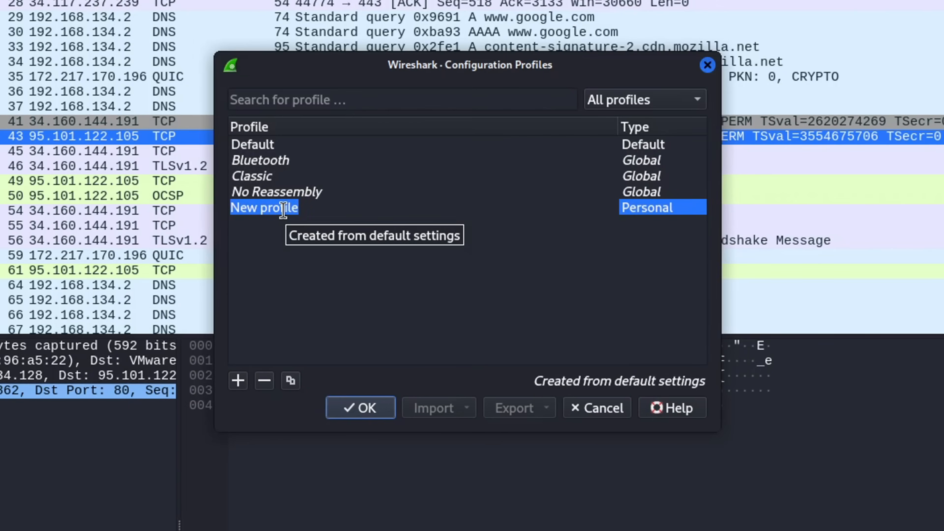
type("Joe")
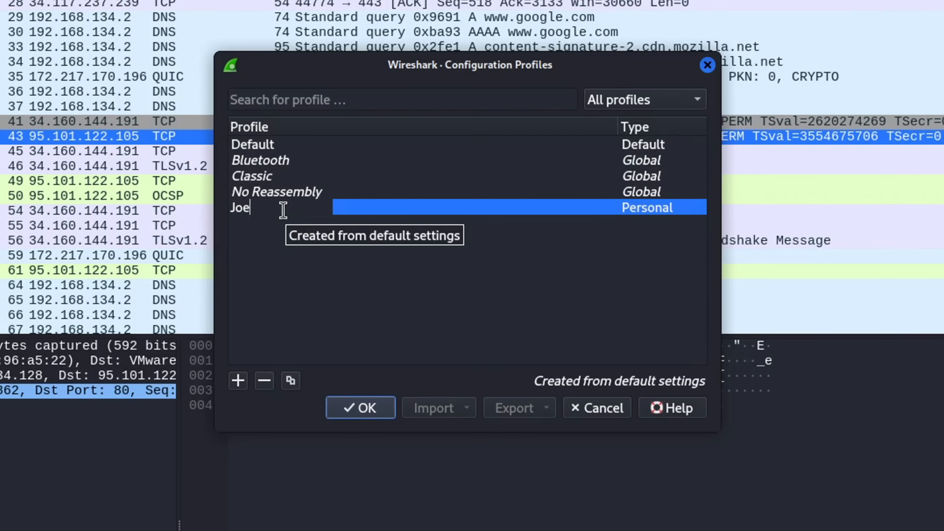
left_click(365, 407)
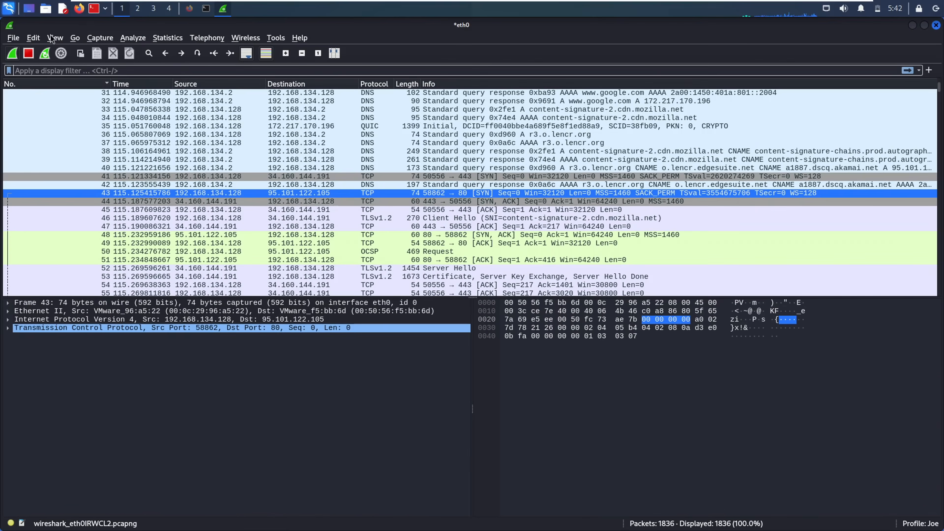
- Check the new profile's Coloring Rules, showing only the defaults, then close them
left_click(54, 38)
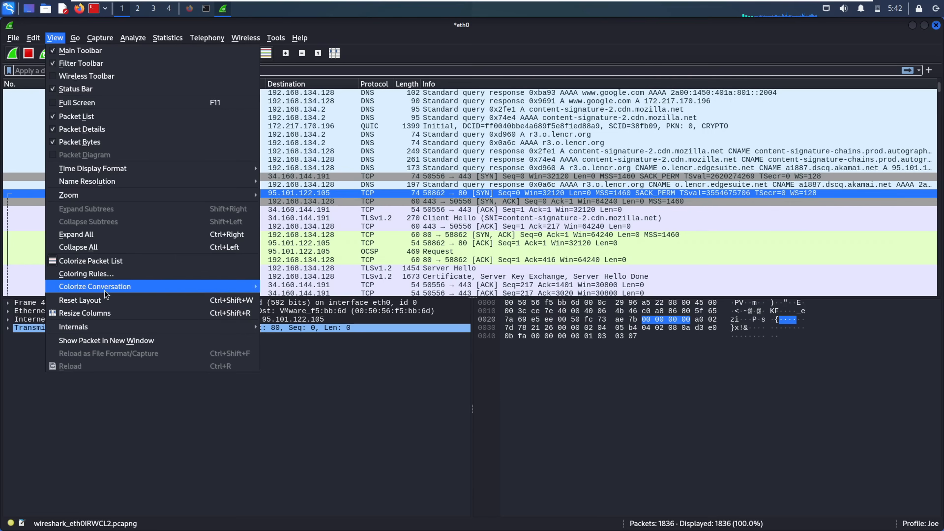
left_click(99, 274)
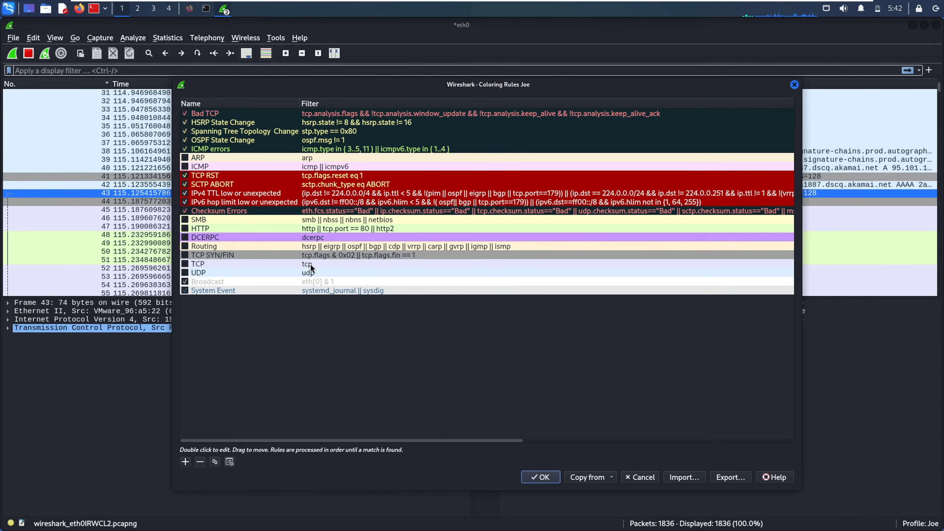
left_click(794, 84)
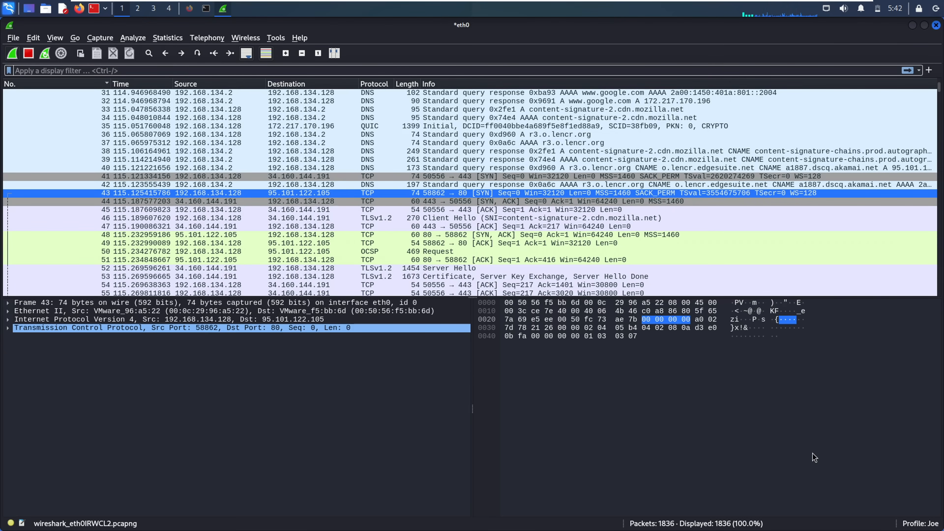
left_click(934, 525)
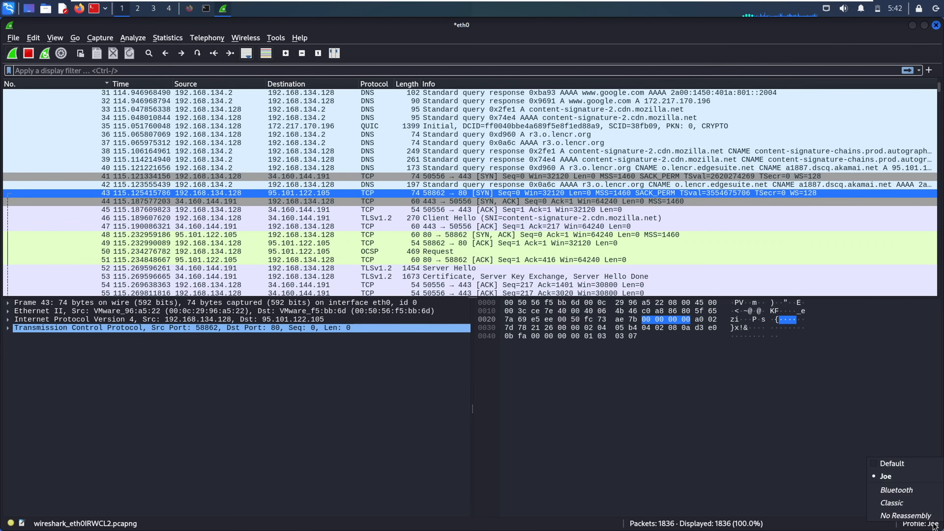
left_click(896, 474)
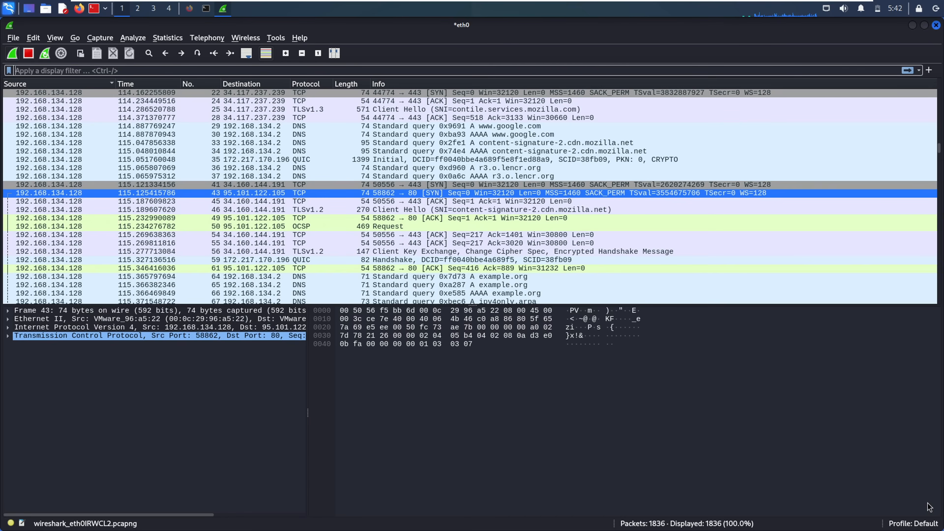
left_click(922, 525)
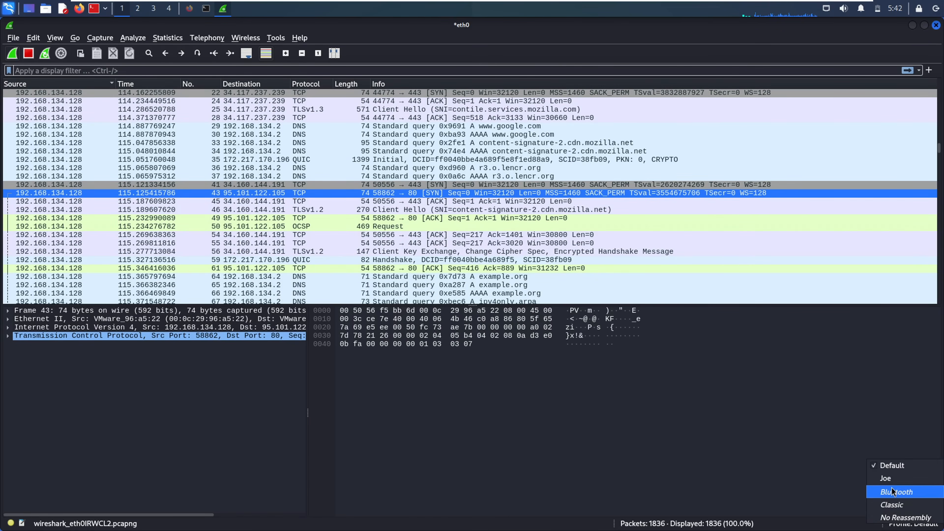
left_click(887, 480)
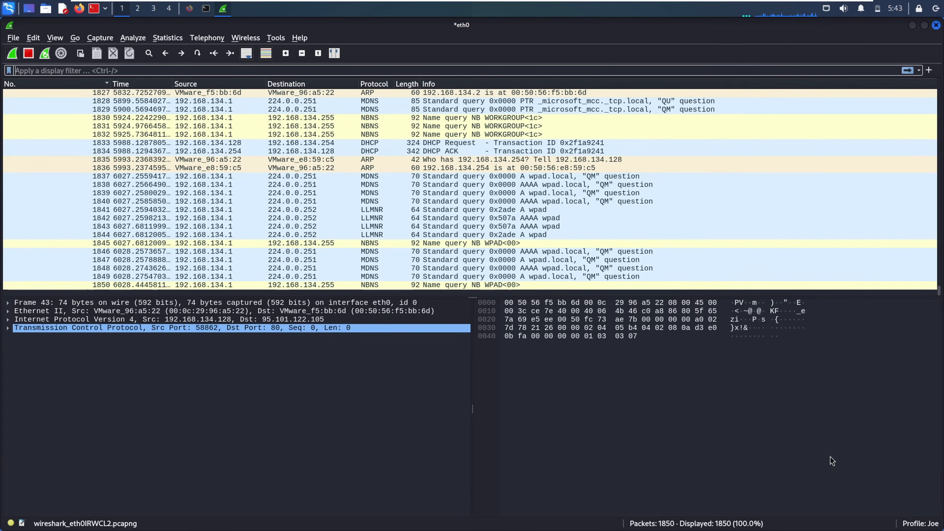
left_click(928, 524)
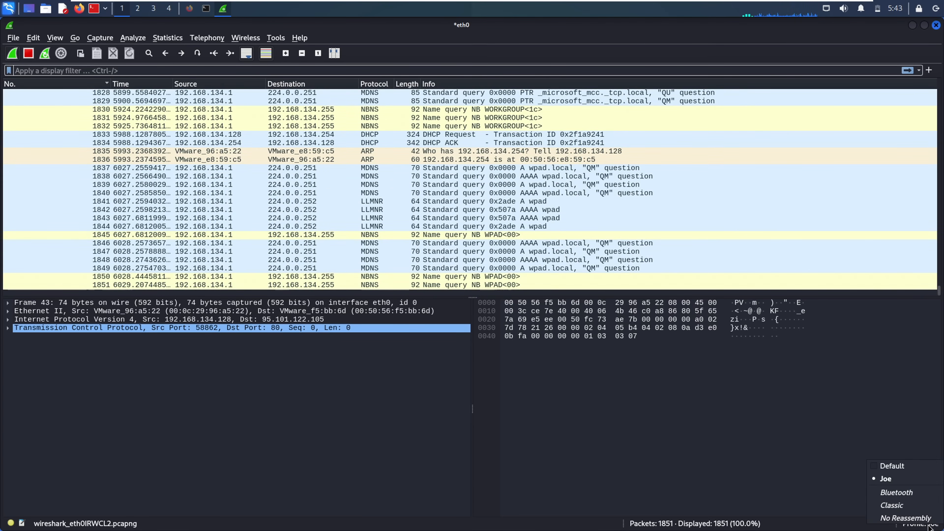
left_click(896, 480)
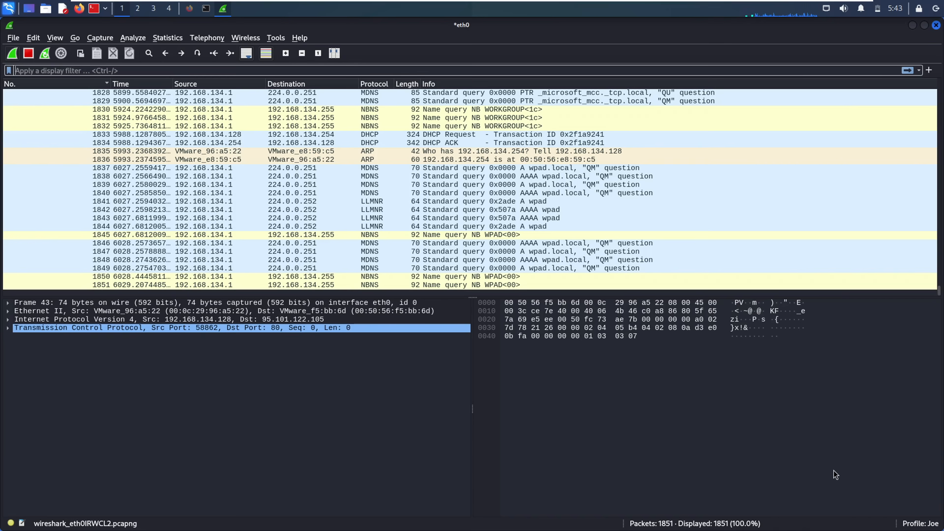
left_click_drag(816, 185, 825, 151)
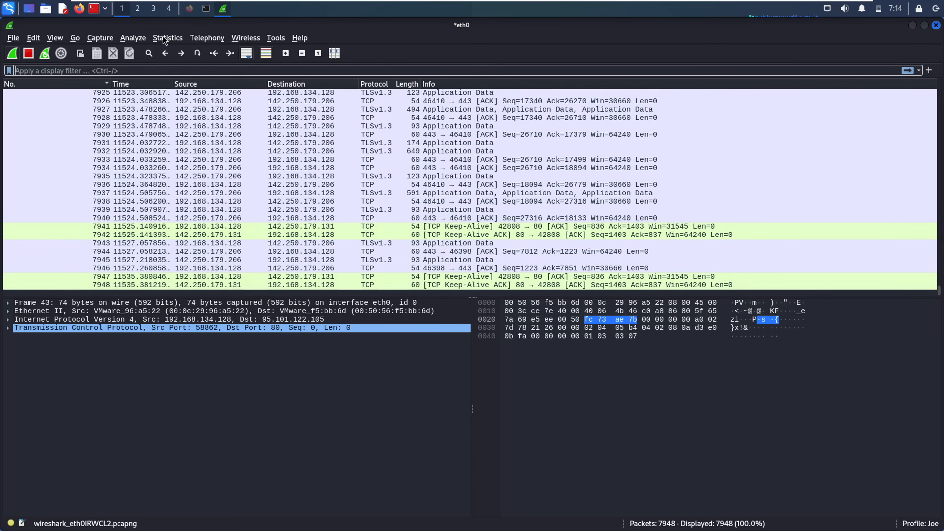
- Browse the Statistics and Wireless menus, then return to Statistics with Capture File Properties at the top
left_click(166, 37)
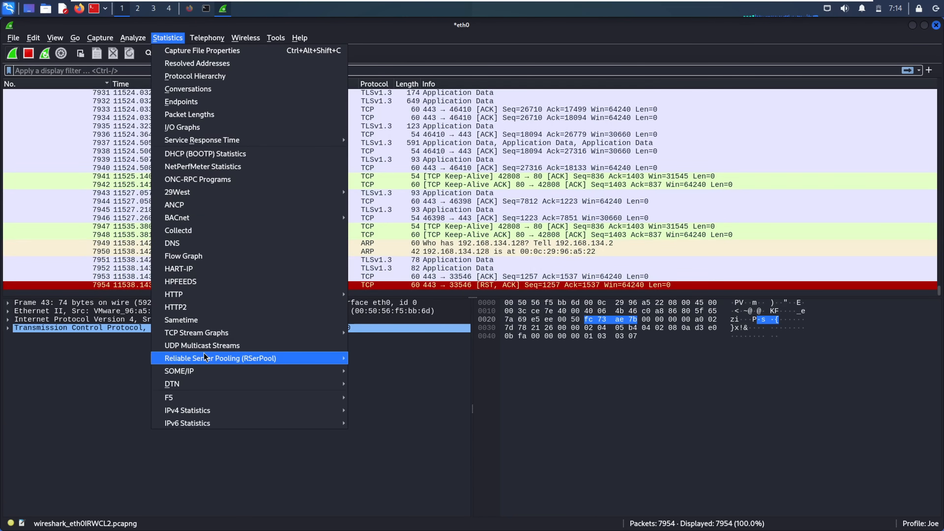
mouse_move(250, 39)
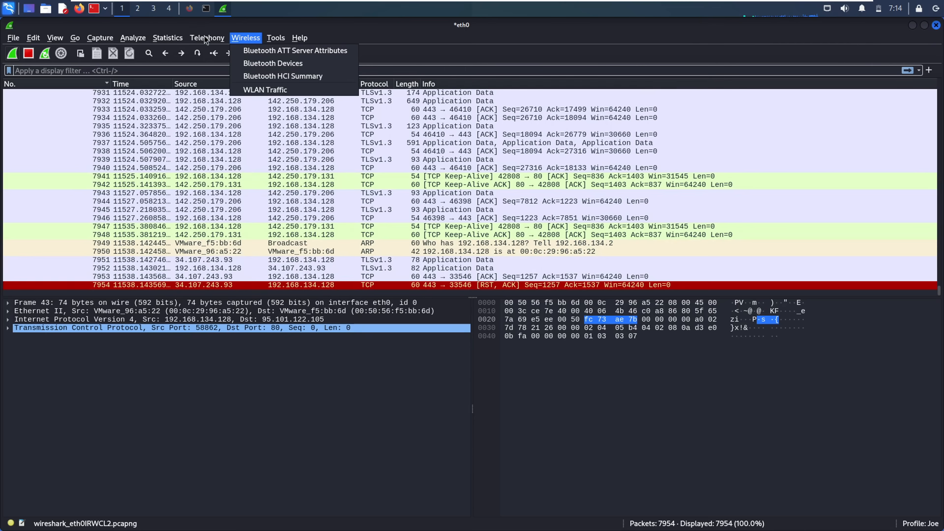
left_click(174, 36)
left_click(174, 36)
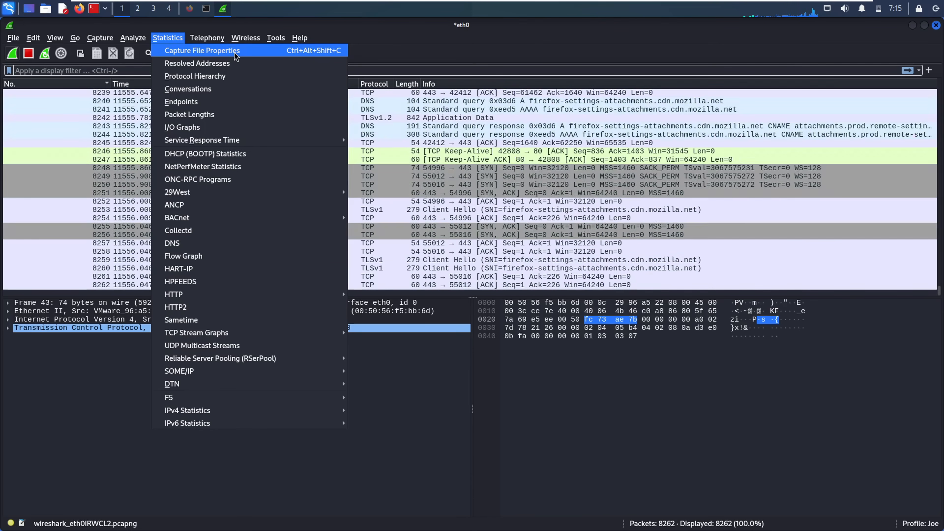
- Open Capture File Properties and review the File section's name, length and SHA256/SHA1 hashes
key("Escape")
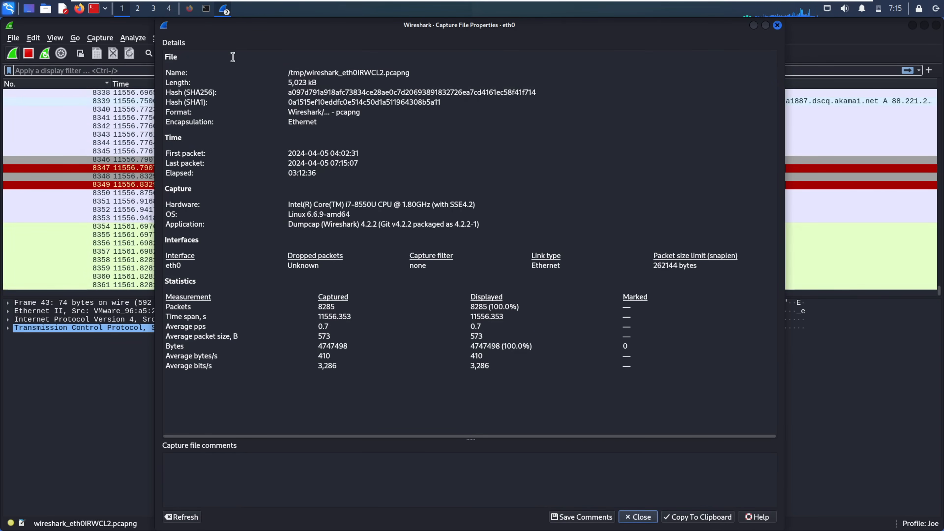
double_click(170, 60)
left_click(225, 73)
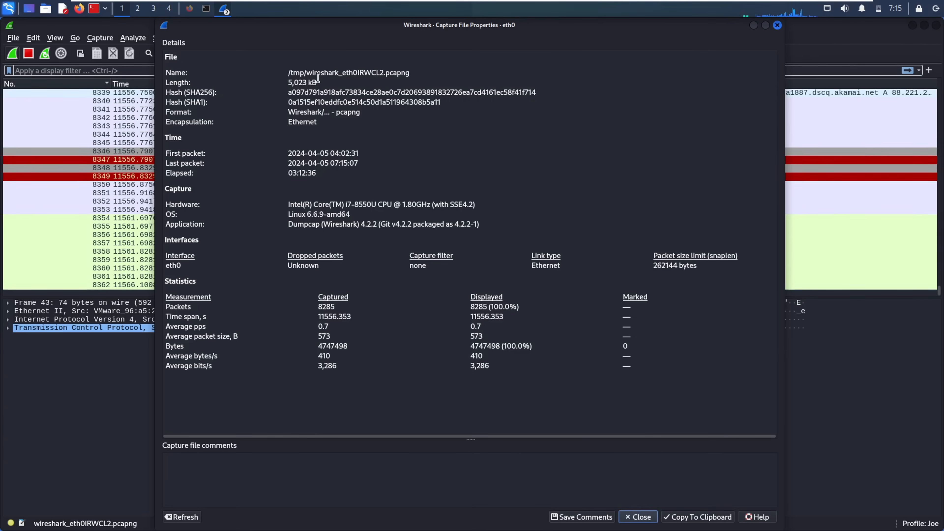
left_click_drag(282, 71, 475, 80)
left_click(305, 83)
mouse_move(289, 92)
left_mouse_down()
mouse_move(456, 110)
mouse_move(289, 93)
left_mouse_up()
left_click(363, 113)
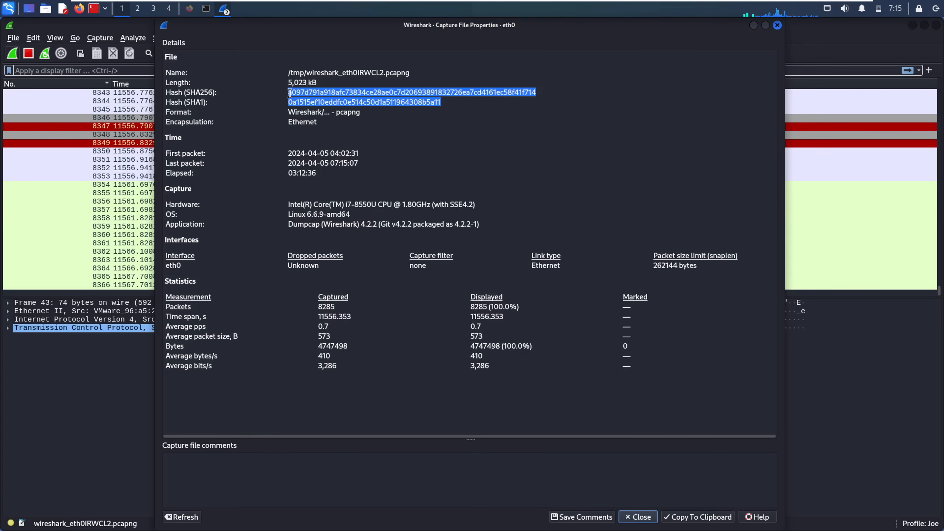
left_click(349, 109)
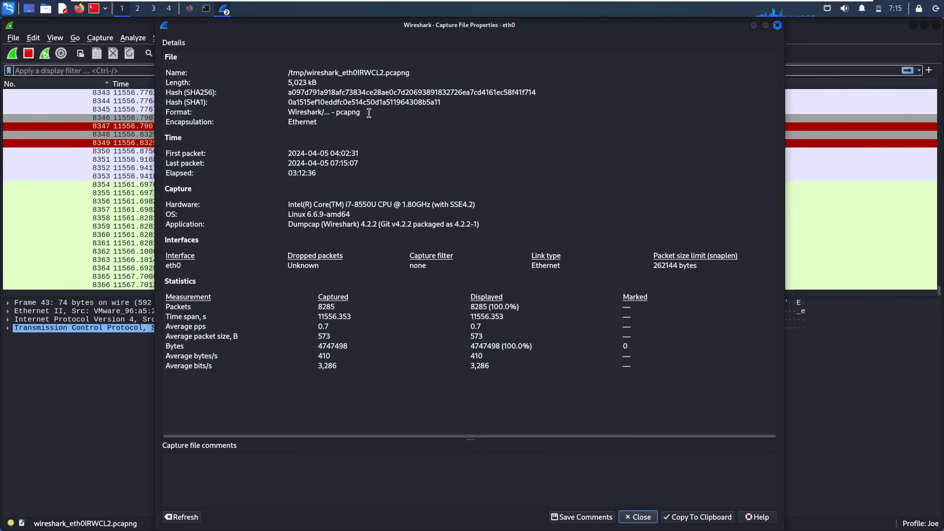
- Review the Time section's first packet, last packet and 03:12:36 elapsed time
double_click(181, 139)
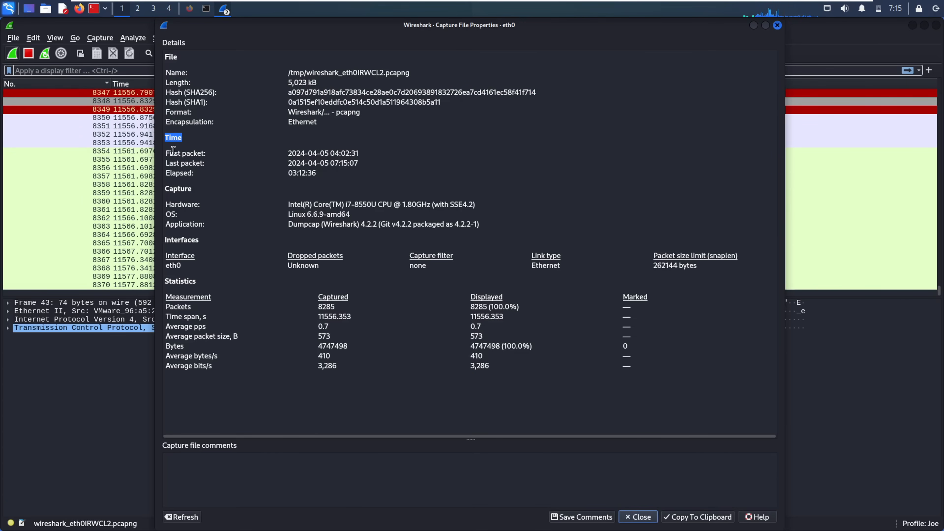
left_click_drag(168, 150, 361, 151)
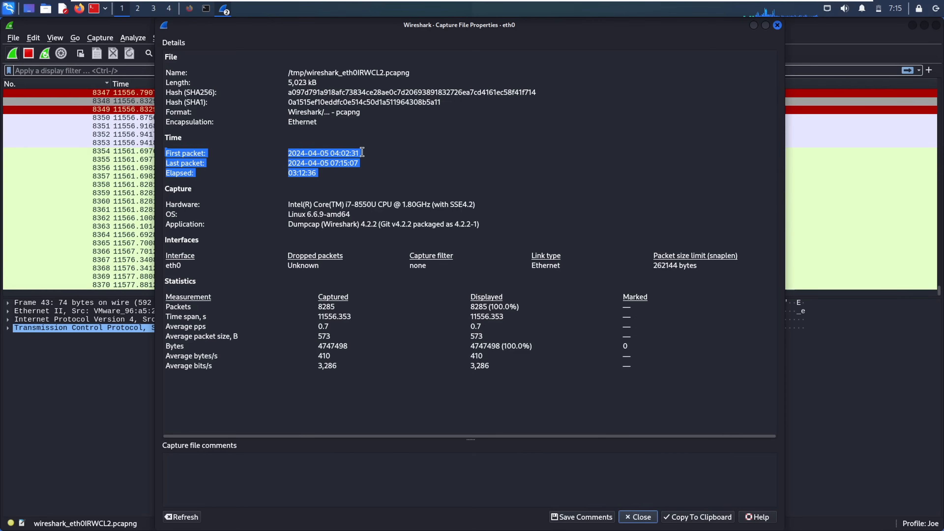
double_click(194, 163)
double_click(354, 163)
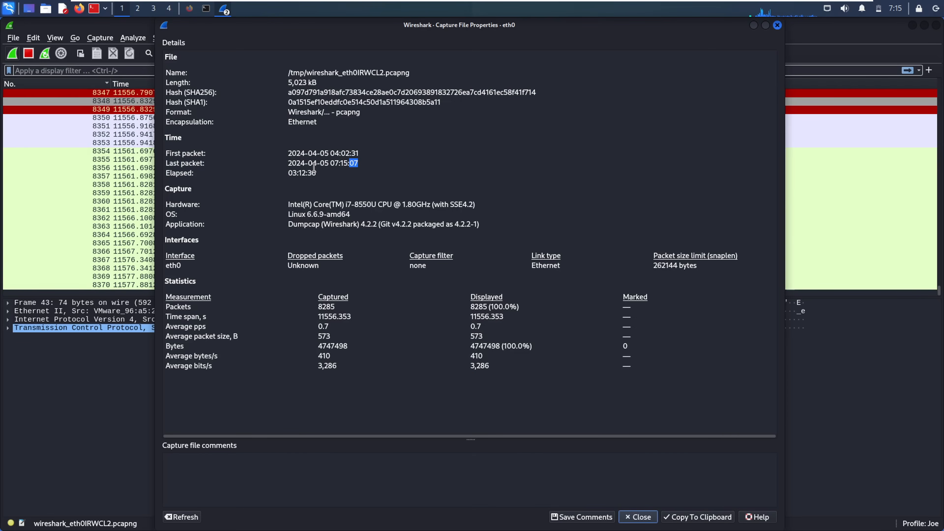
left_click_drag(328, 179, 243, 174)
double_click(178, 174)
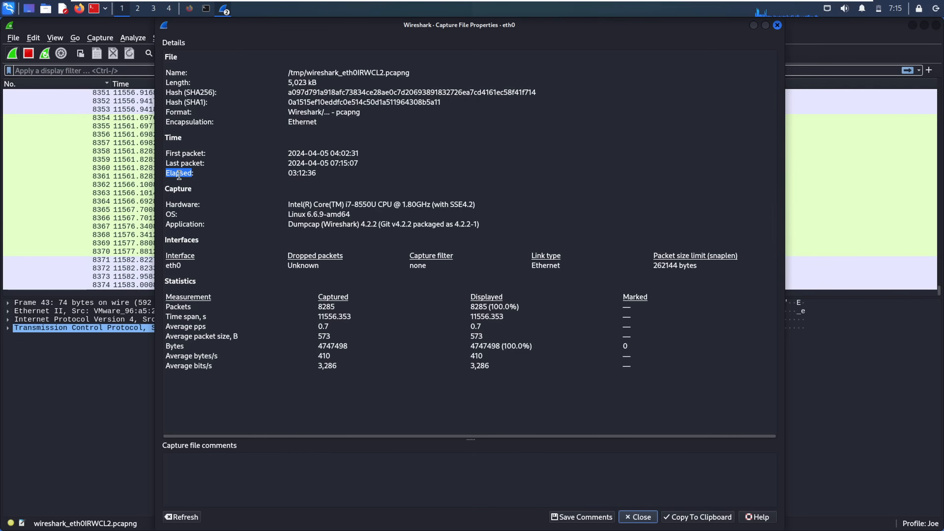
double_click(306, 176)
triple_click(300, 175)
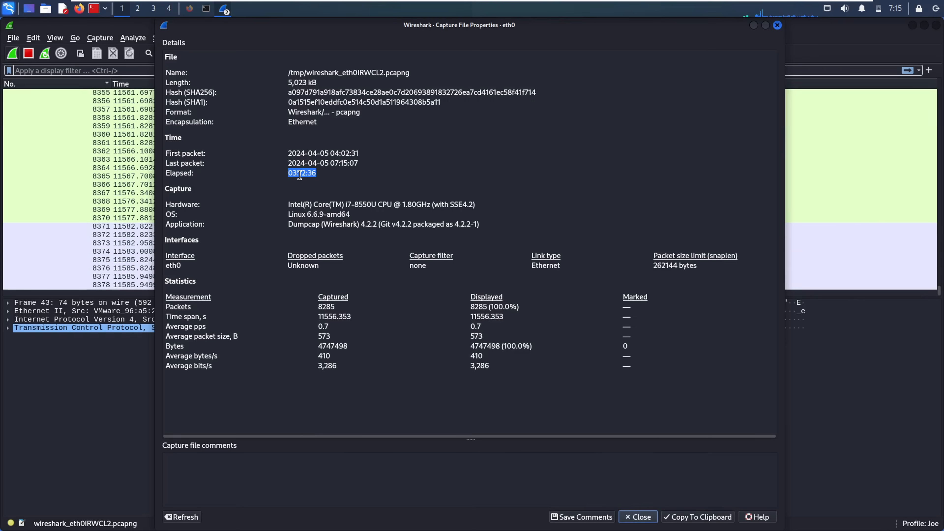
- Review the Capture section: i7-8550U CPU, amd64 OS, eth0 interface, 262144-byte snaplen
double_click(186, 189)
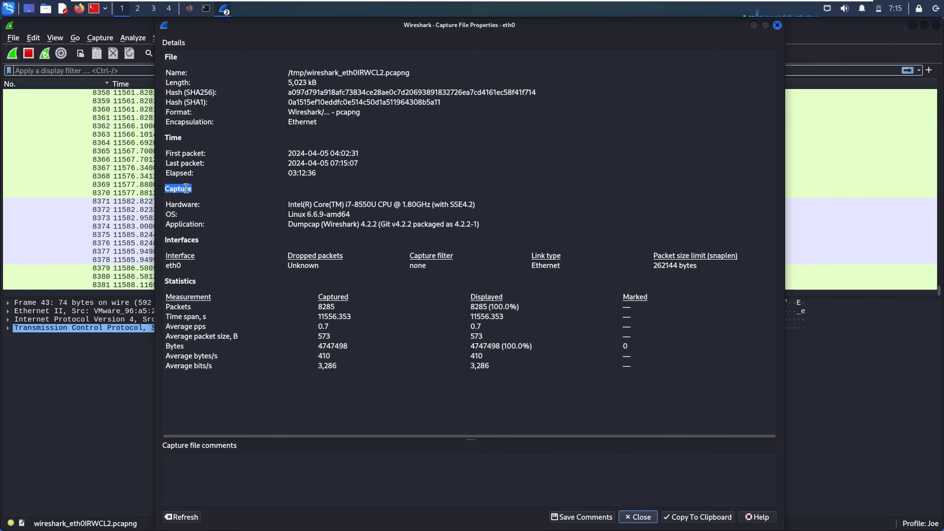
left_click(295, 208)
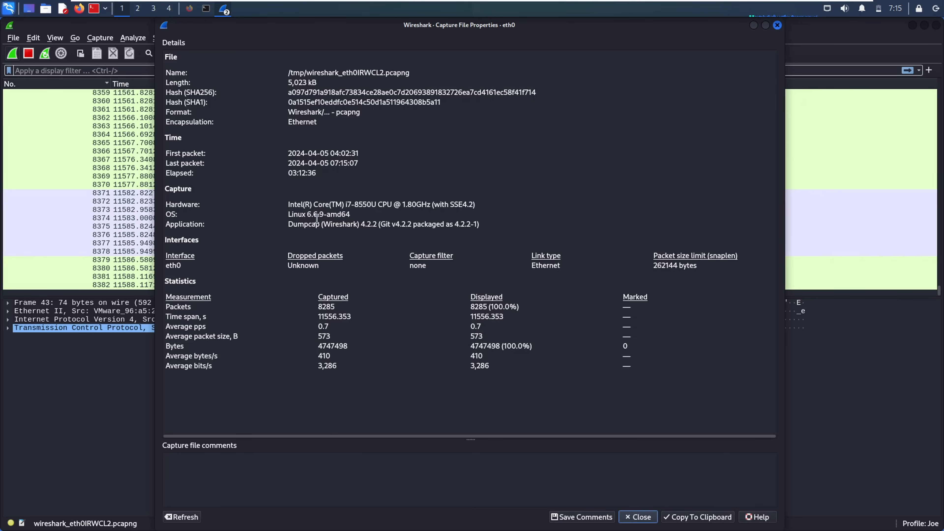
double_click(304, 207)
left_click_drag(377, 207, 288, 205)
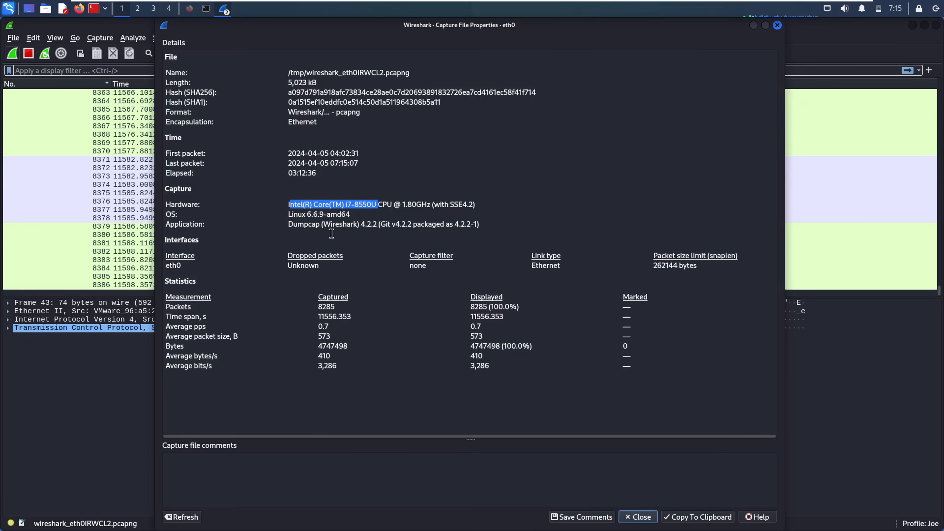
double_click(325, 225)
double_click(370, 218)
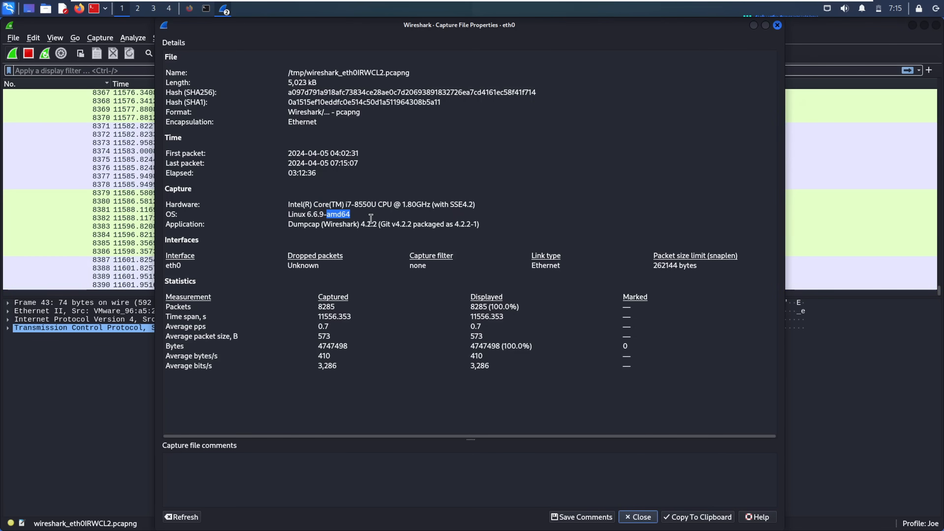
left_click(371, 223)
double_click(171, 265)
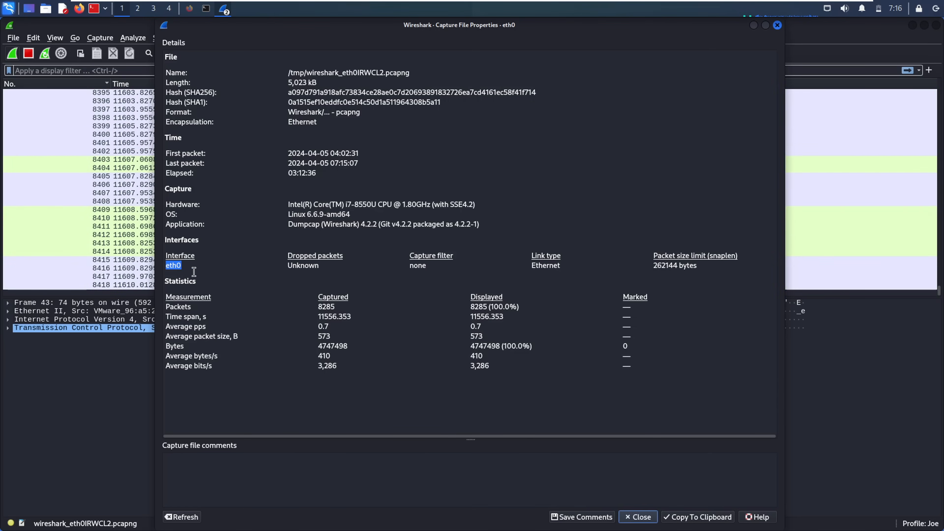
double_click(310, 266)
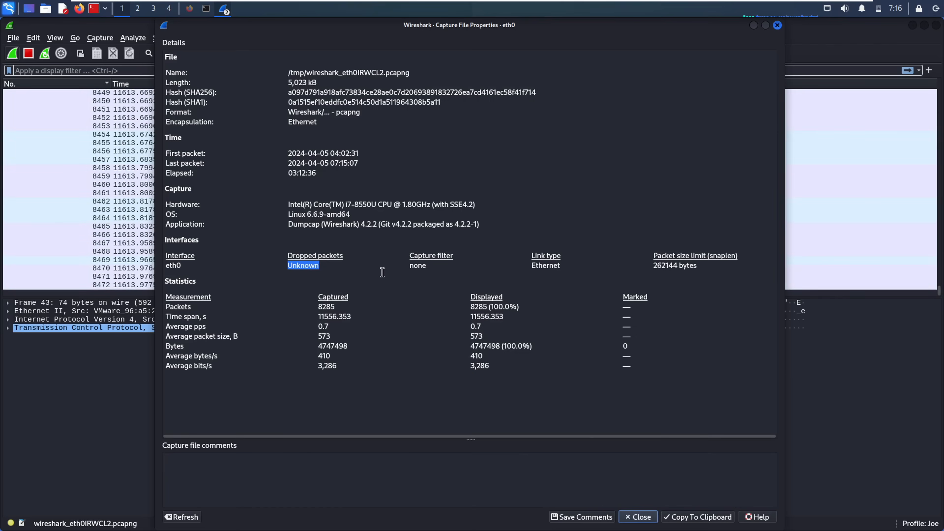
left_click_drag(438, 257, 412, 257)
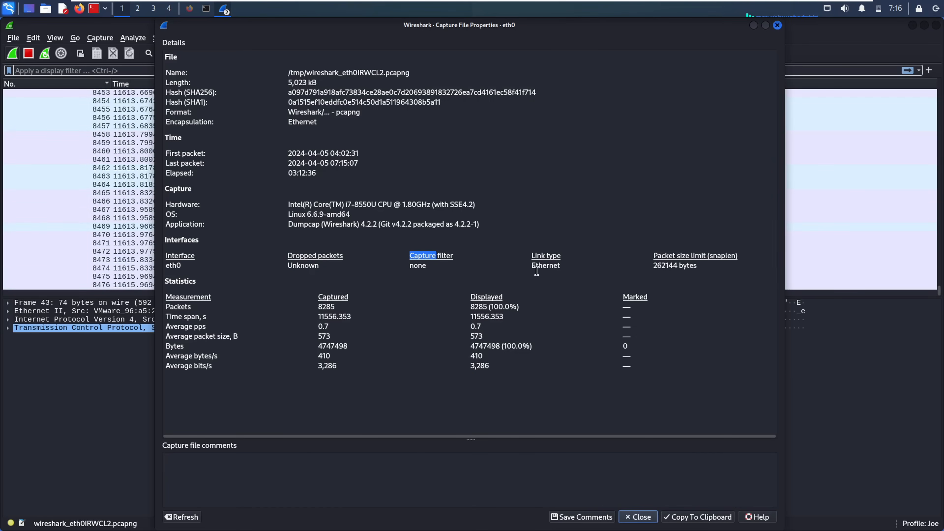
triple_click(553, 269)
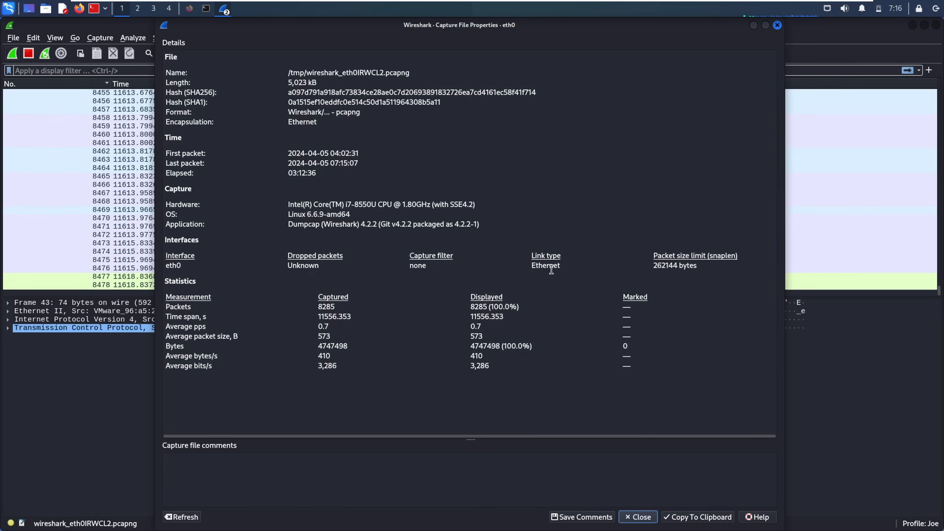
left_click(672, 265)
triple_click(672, 264)
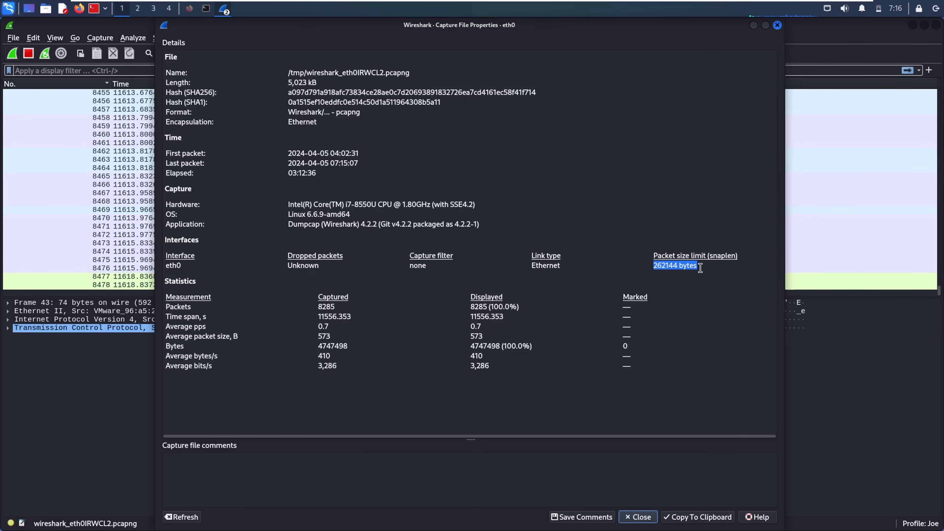
- Review the Statistics section: 8285 captured and displayed packets, 11556 time span, average pps and bytes/s
double_click(186, 281)
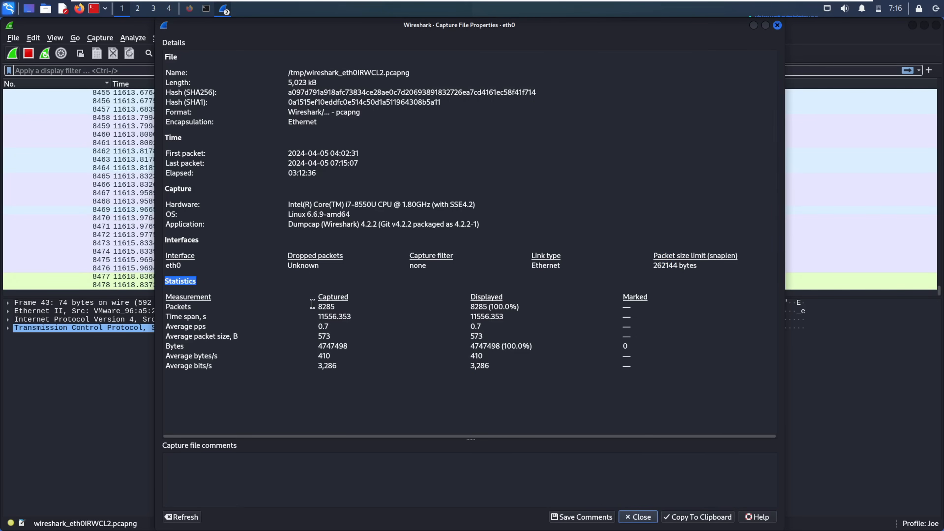
double_click(330, 316)
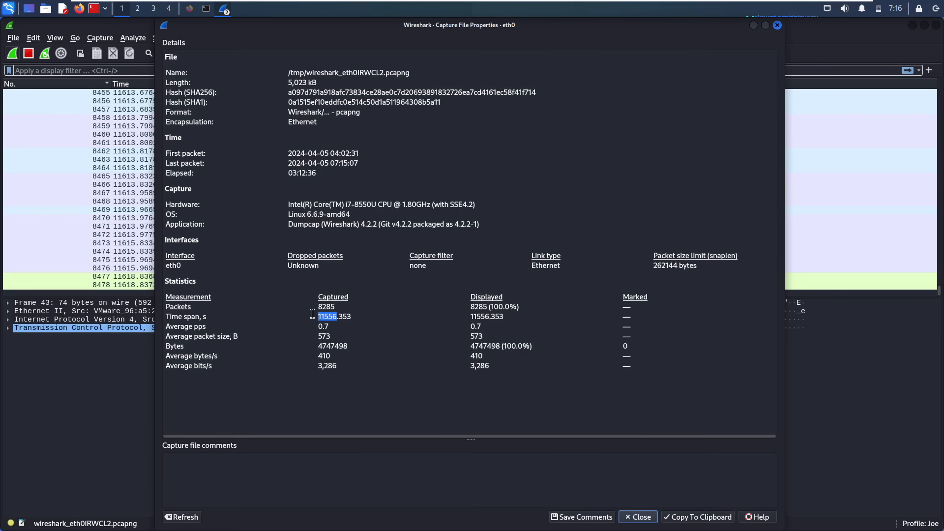
double_click(321, 306)
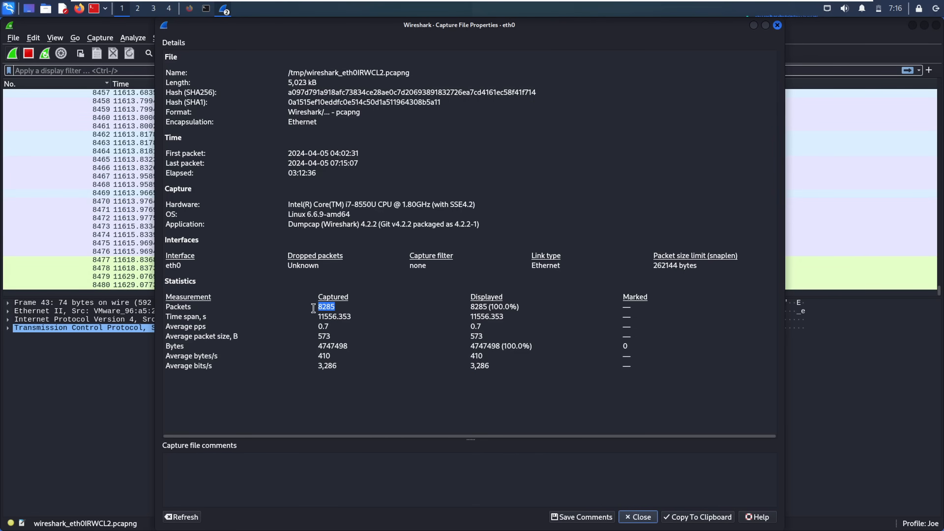
double_click(471, 307)
double_click(336, 316)
double_click(197, 326)
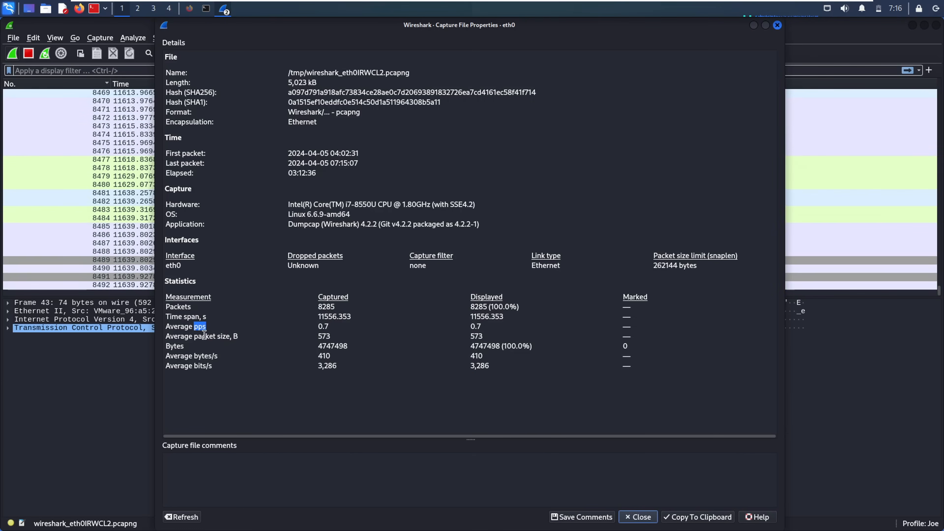
left_click(220, 337)
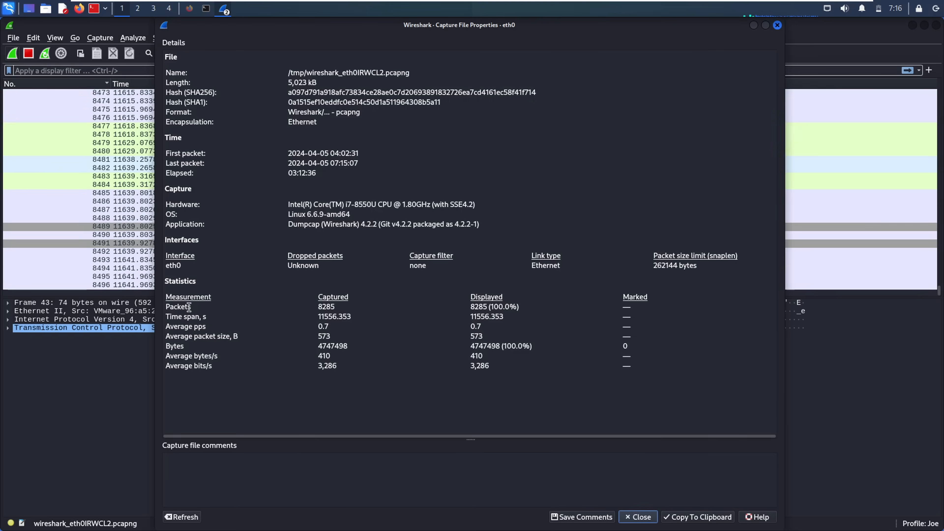
double_click(190, 352)
double_click(194, 360)
left_click(284, 479)
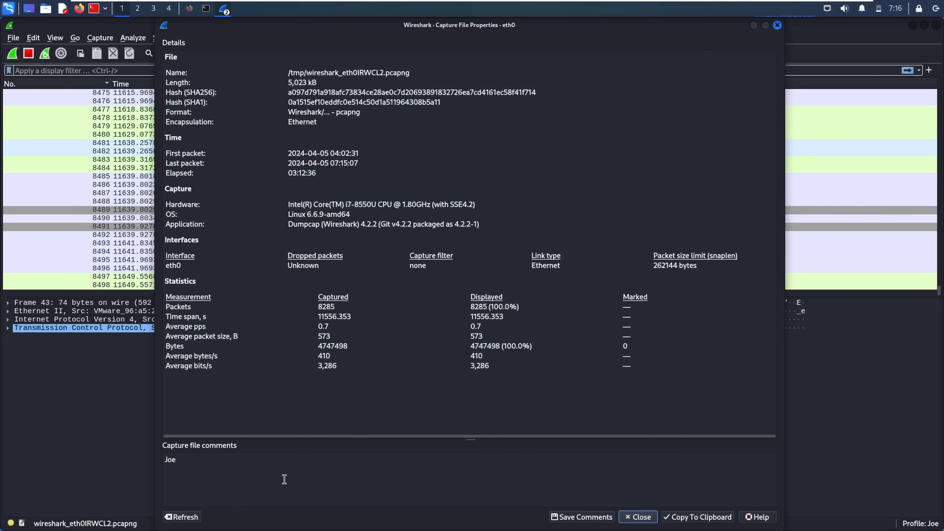
- Close and reopen Capture File Properties to see refreshed figures of 8536 packets and 03:14:21 elapsed
left_click(638, 518)
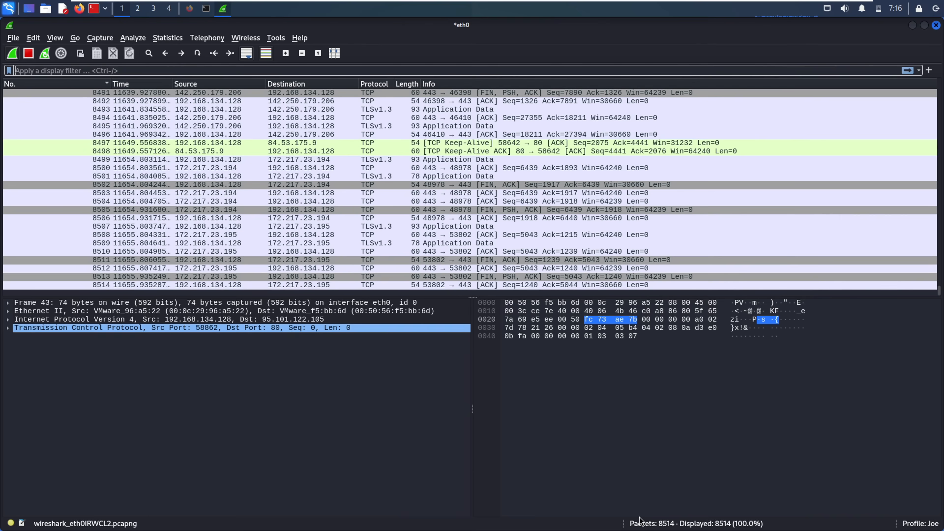
left_click(166, 39)
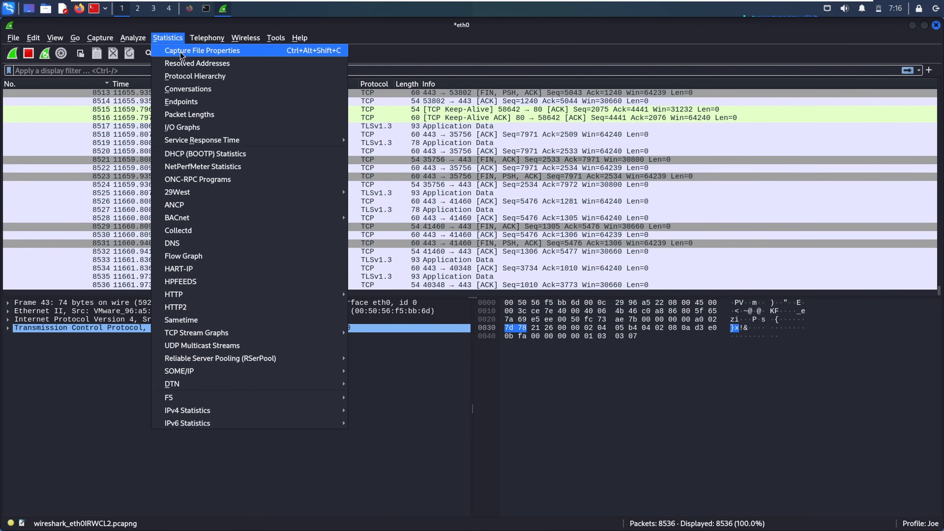
left_click(180, 51)
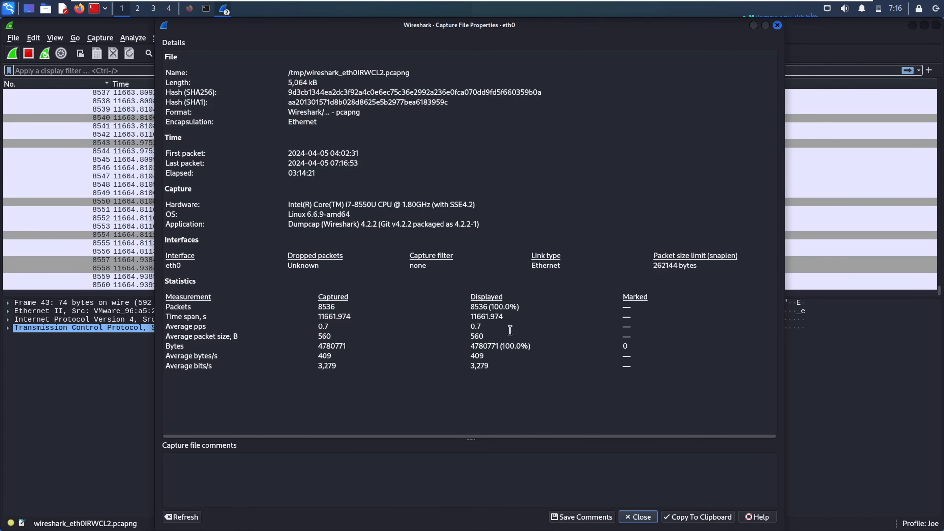
left_click(776, 25)
left_click(177, 38)
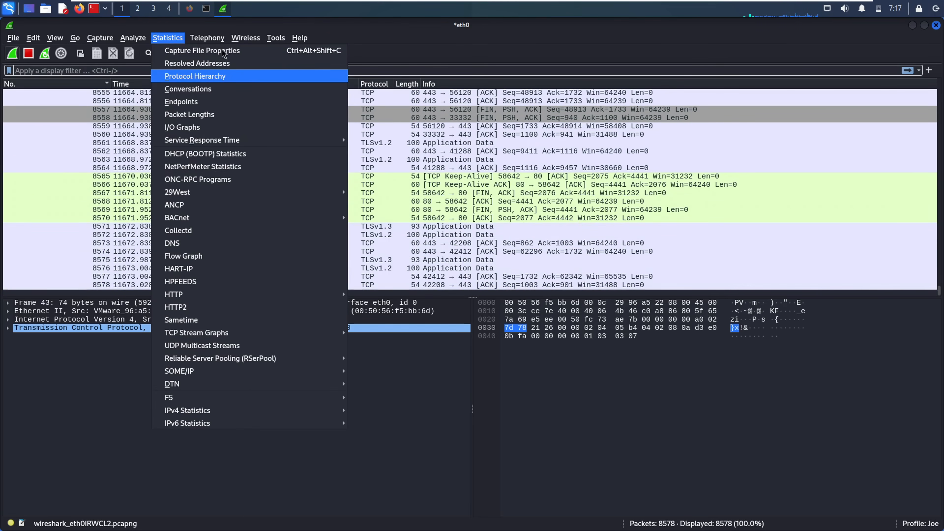
left_click(190, 66)
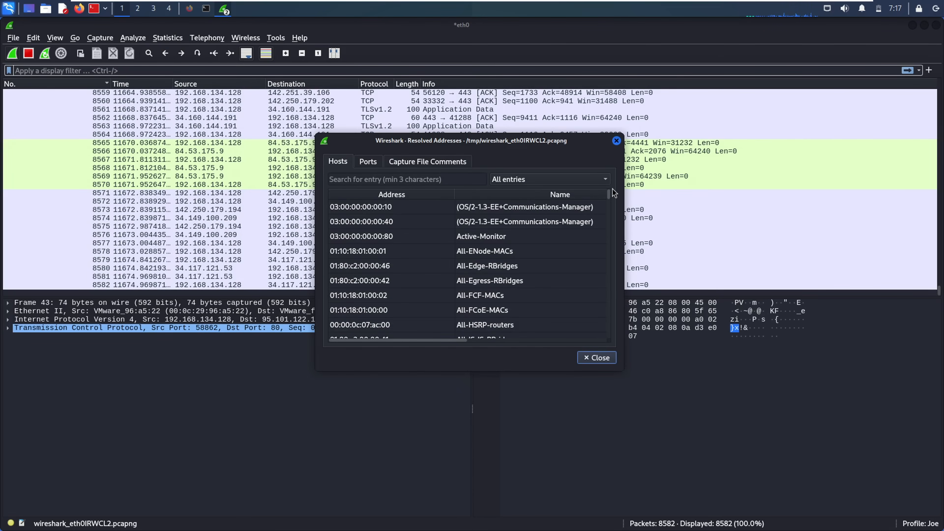
left_click(387, 222)
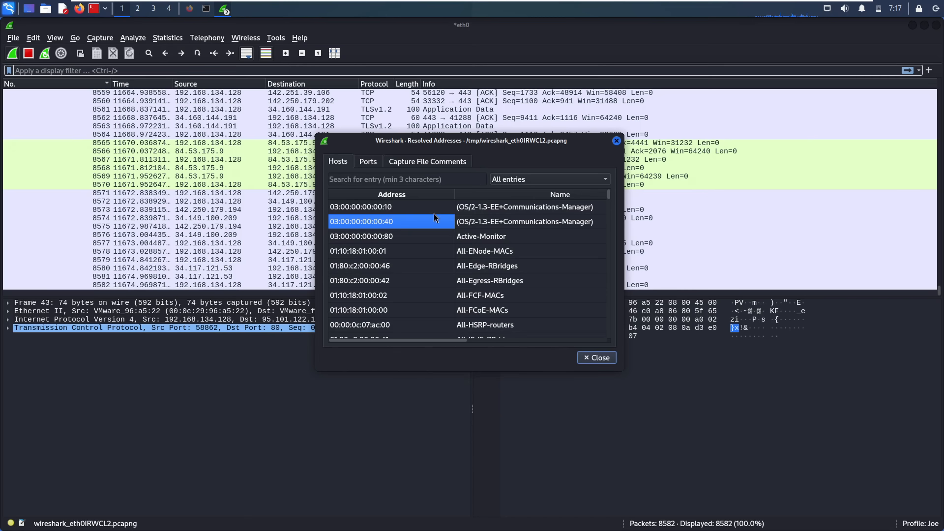
left_click(404, 195)
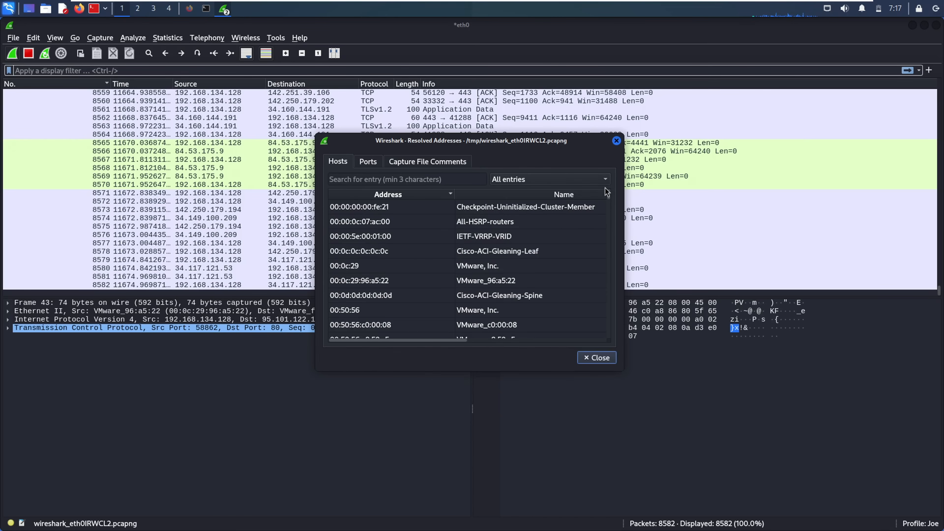
left_click_drag(609, 199, 608, 296)
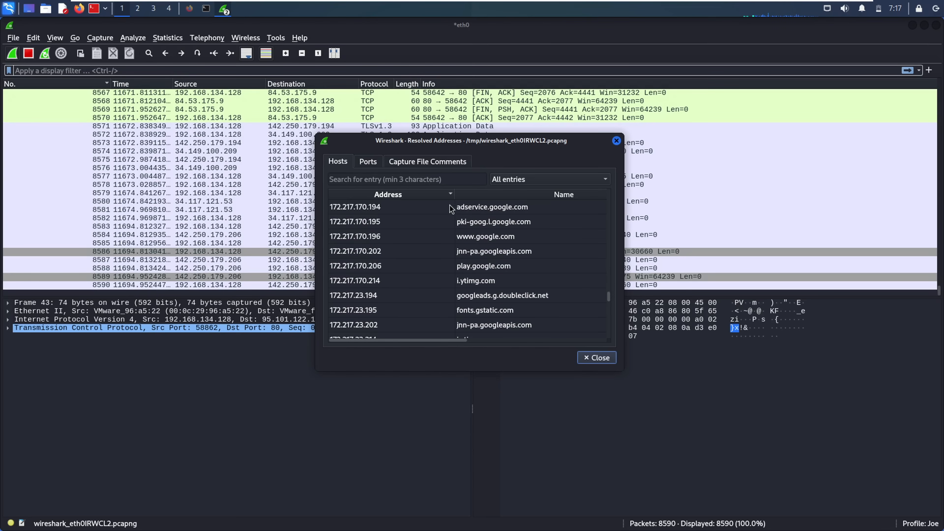
left_click(411, 237)
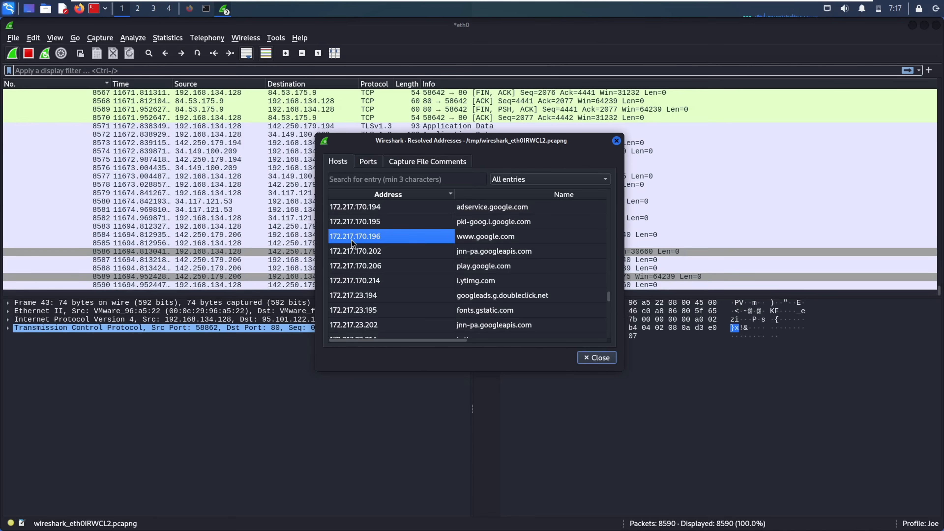
left_click(484, 236)
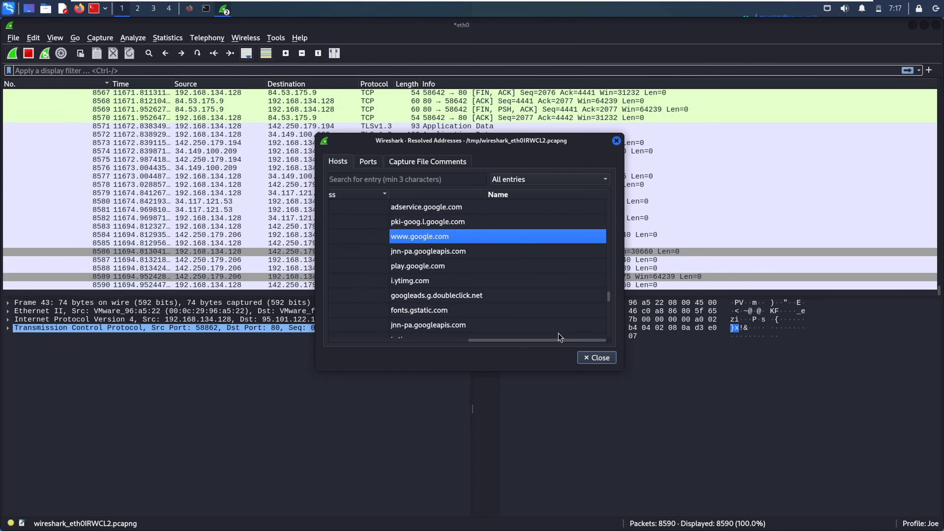
- Inspect the 00:0d:0d:0d:0d:0d hardware address resolved as Cisco-ACI-Gleaning-Spine
left_click_drag(532, 341, 391, 336)
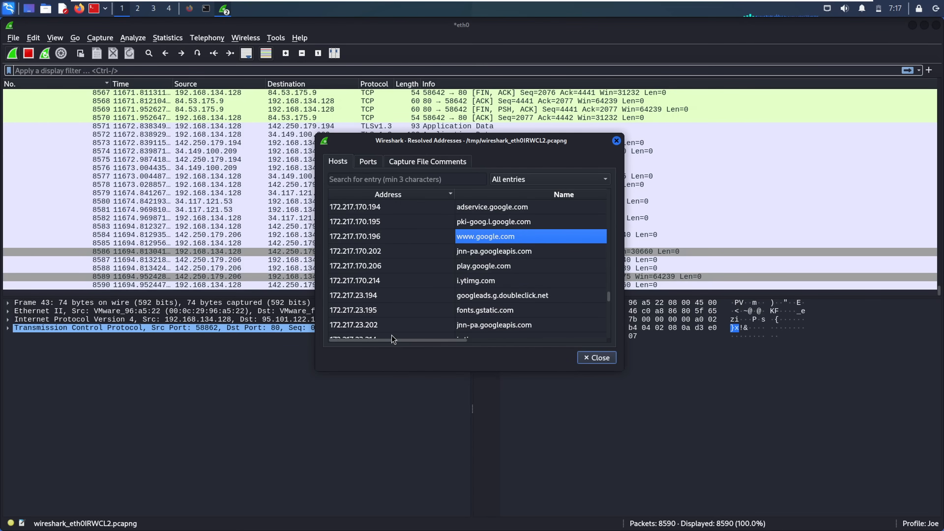
left_click(349, 241)
left_click_drag(609, 302, 599, 201)
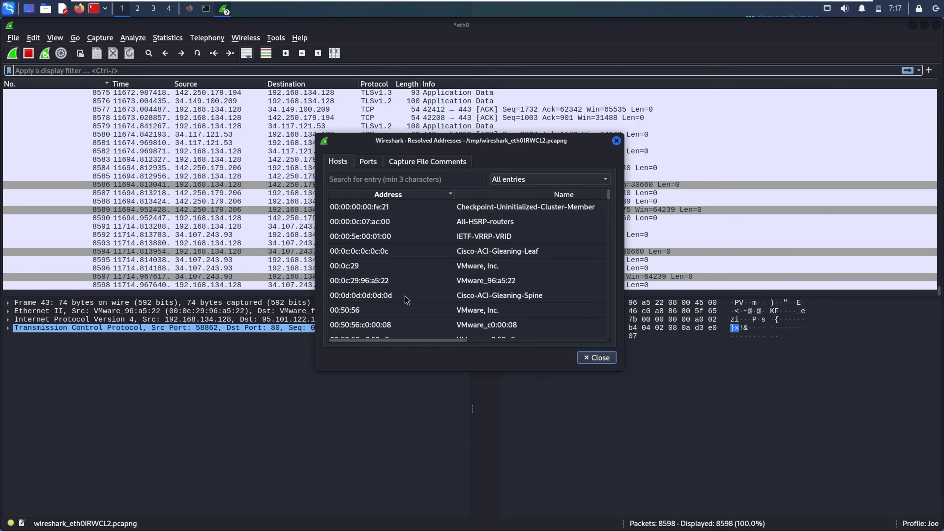
left_click(371, 297)
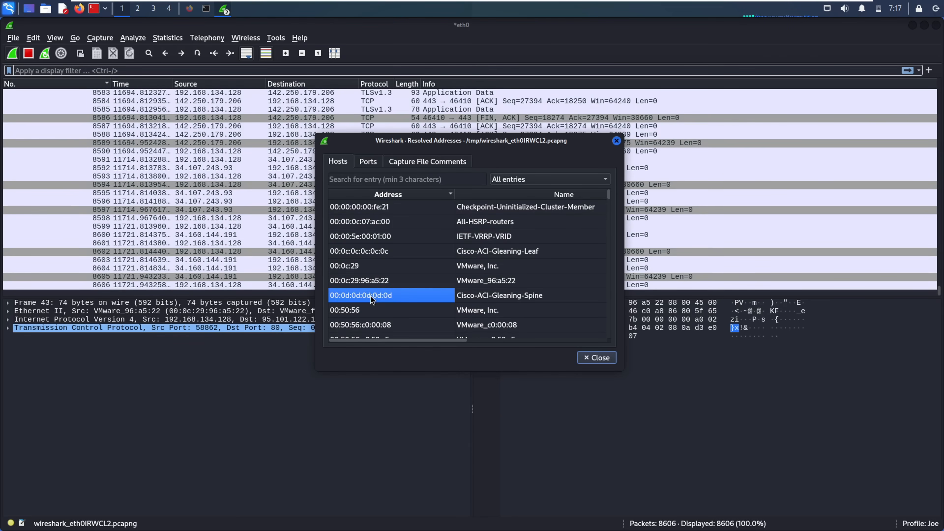
left_click(491, 297)
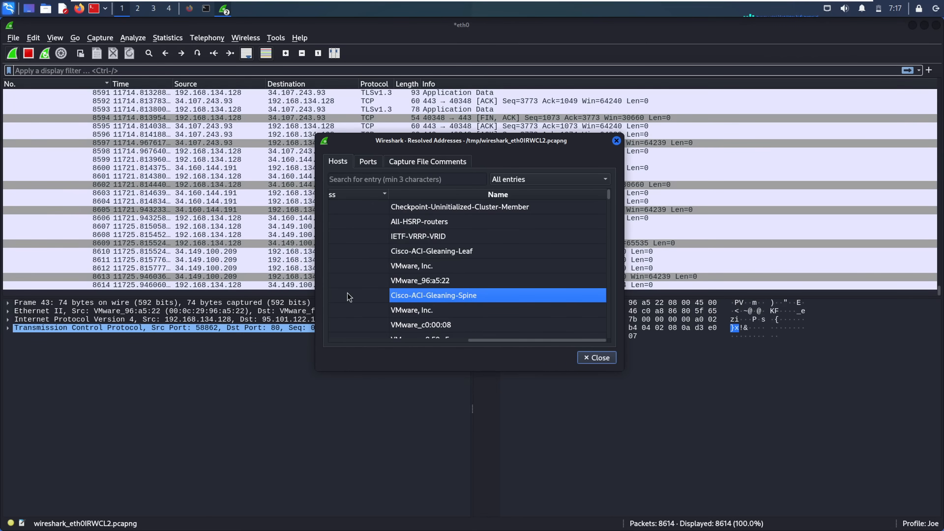
left_click(348, 296)
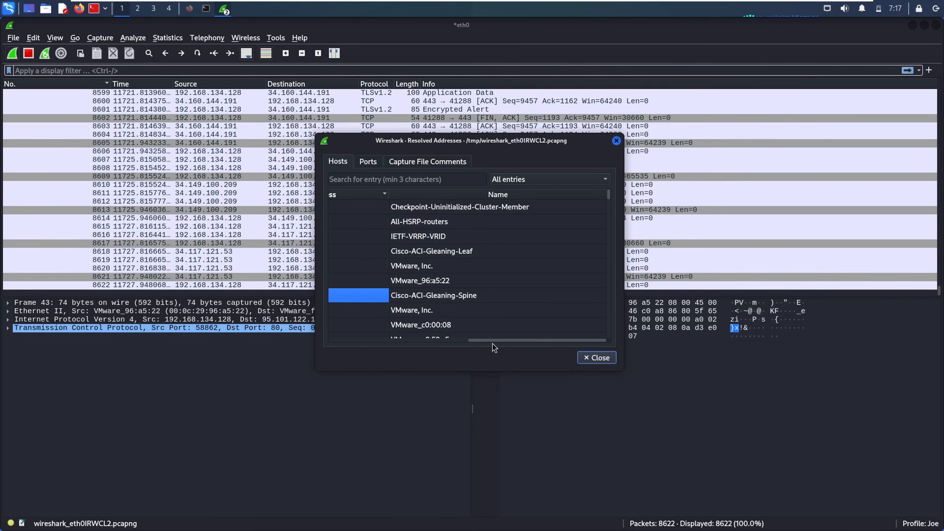
left_click_drag(493, 341, 353, 341)
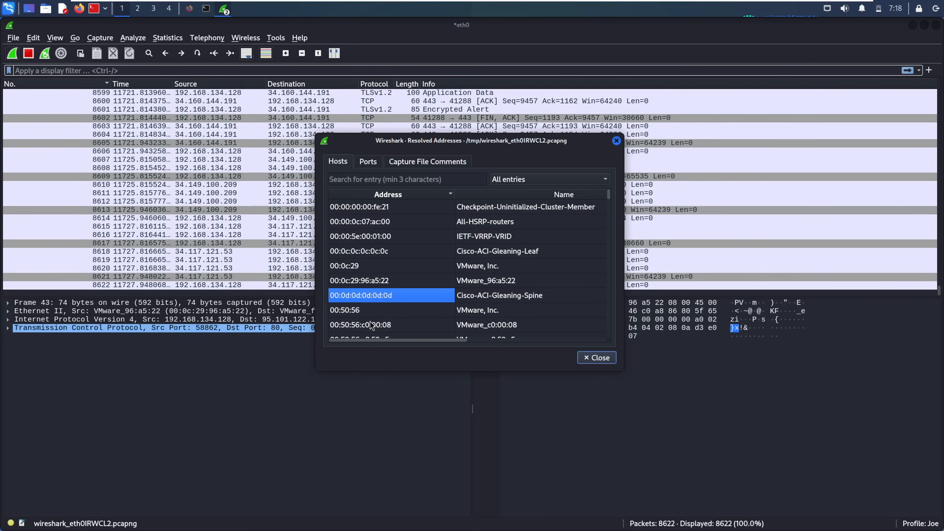
- Check the Ports and Capture File Comments tabs, then close Resolved Addresses
left_click(368, 161)
left_click(404, 164)
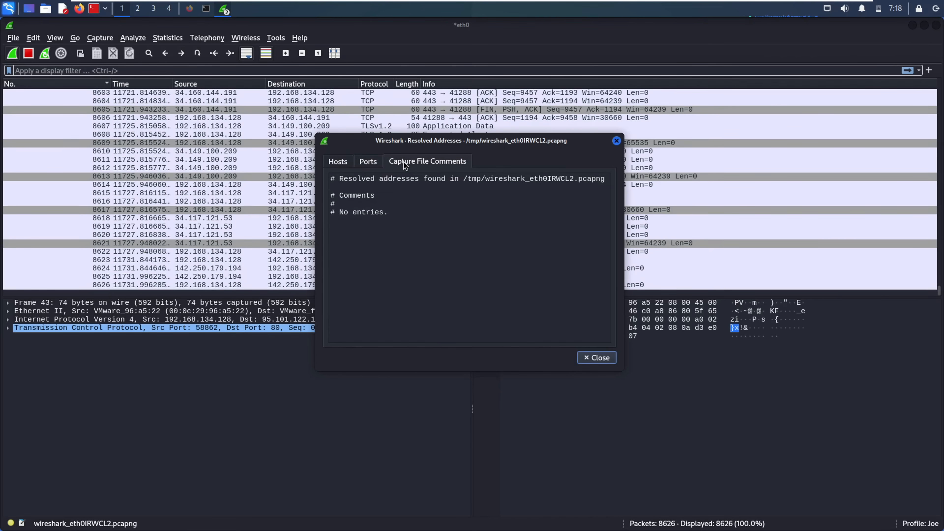
left_click(595, 357)
left_click(166, 38)
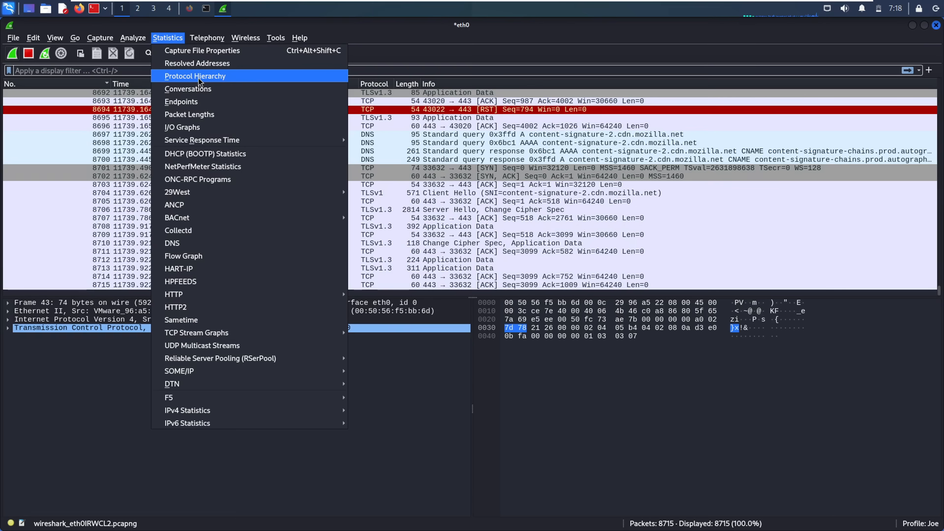
- Open Protocol Hierarchy Statistics and inspect the TCP and Transport Layer Security rows
left_click(231, 77)
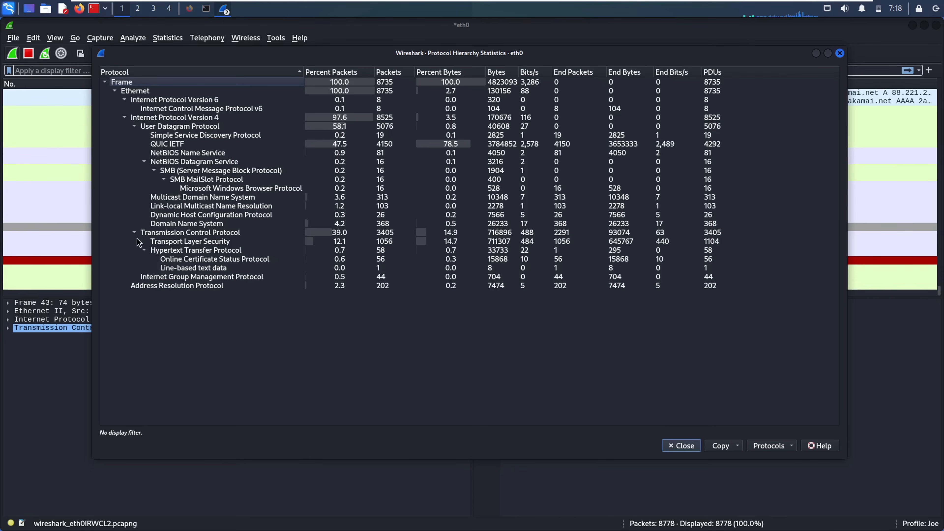
left_click(160, 235)
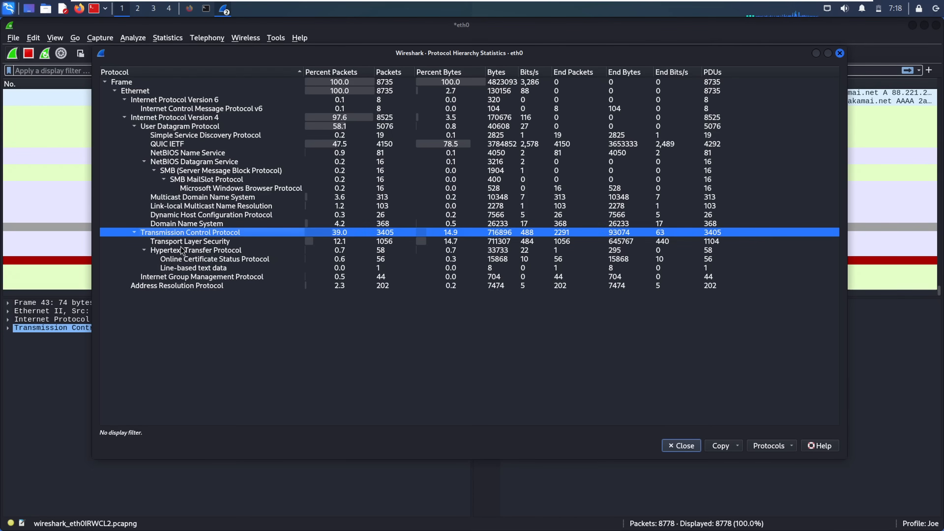
left_click(196, 242)
left_click(174, 233)
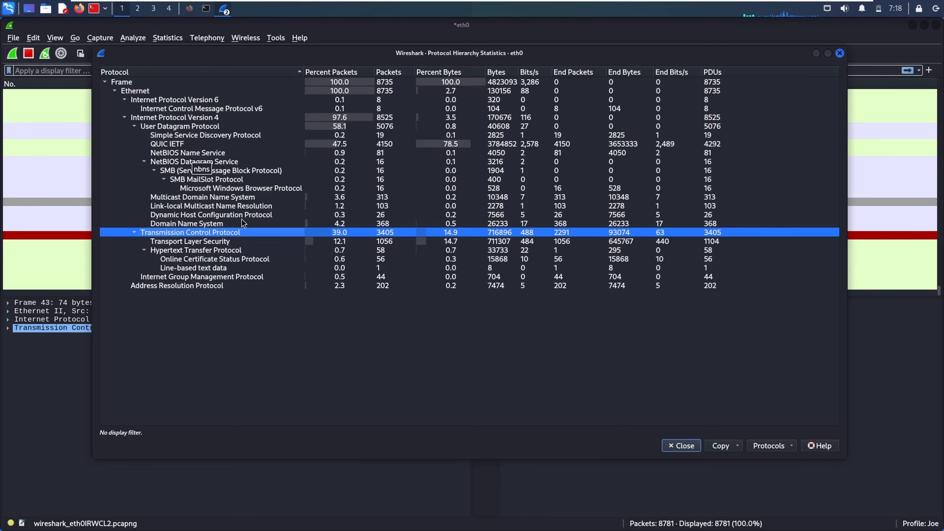
left_click(352, 344)
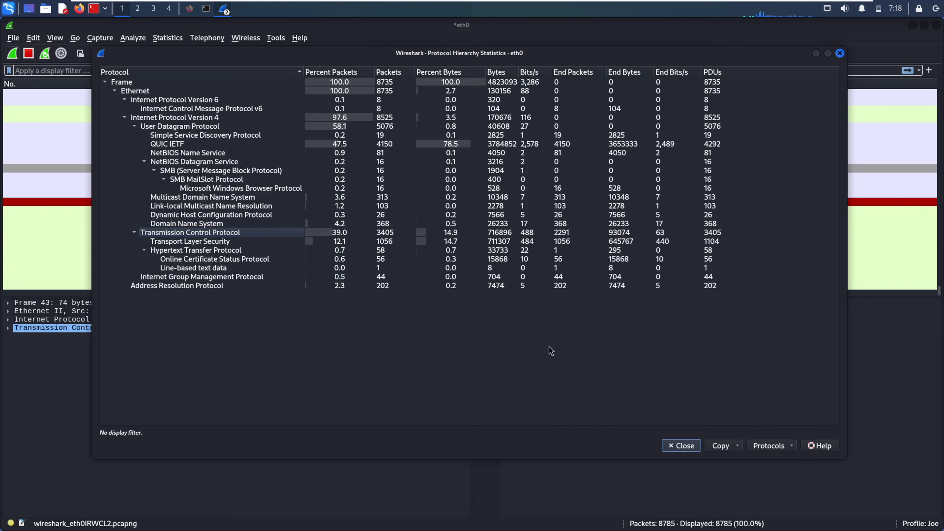
- Inspect the HTTP, TCP, IPv4, IPv6, UDP and DNS rows of the hierarchy
left_click(151, 252)
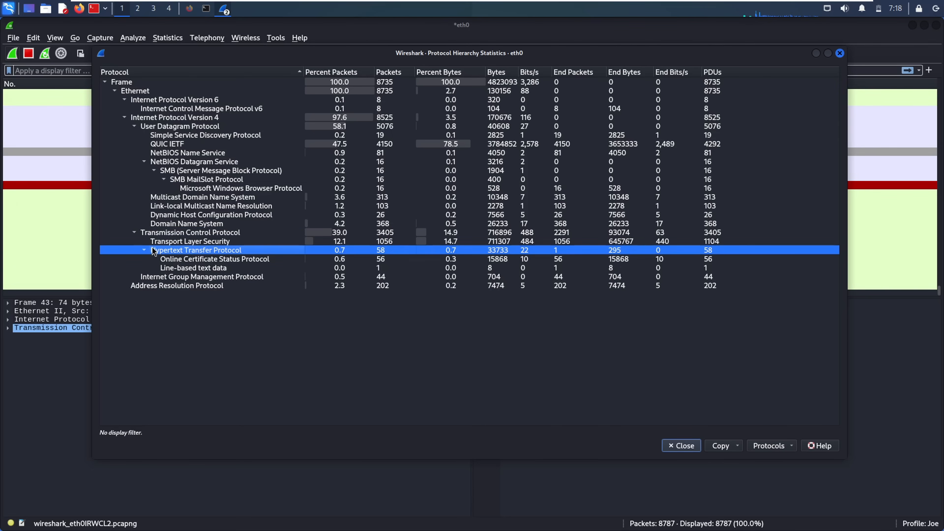
left_click(166, 234)
left_click(148, 117)
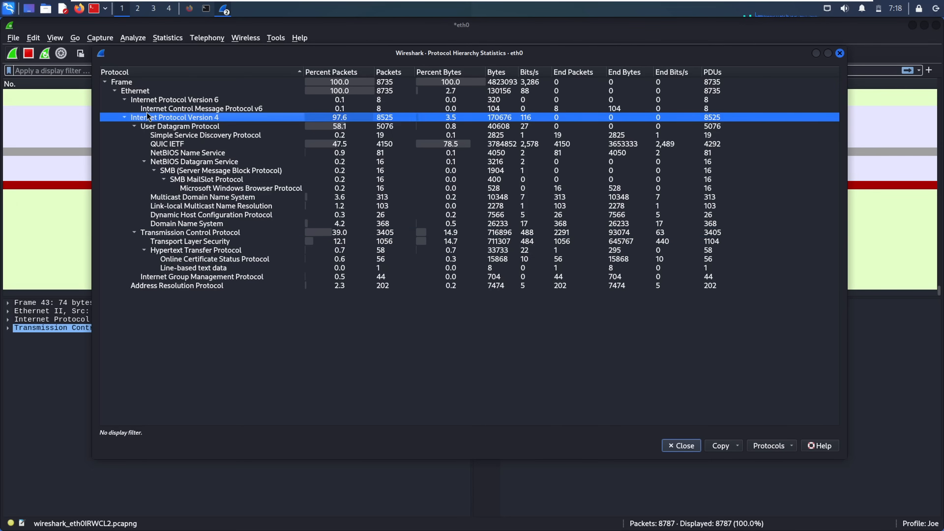
left_click(146, 101)
left_click(152, 126)
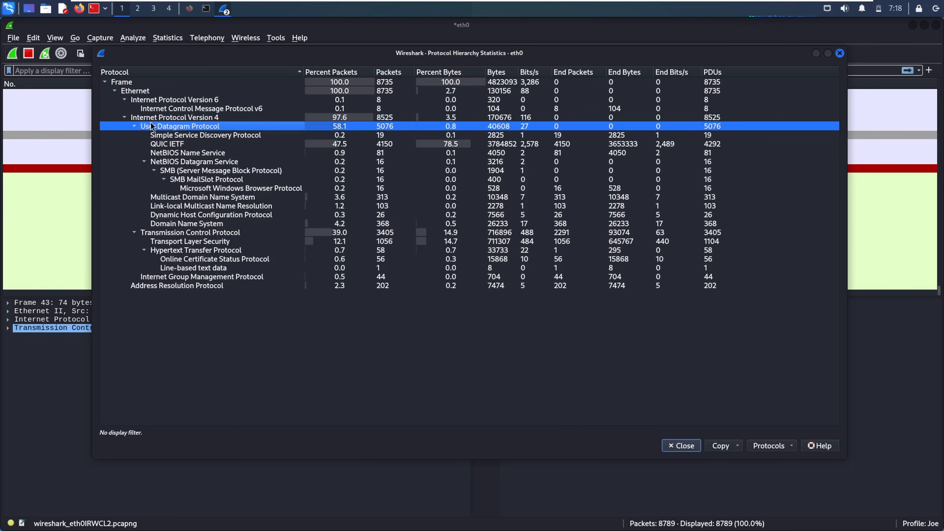
left_click(309, 224)
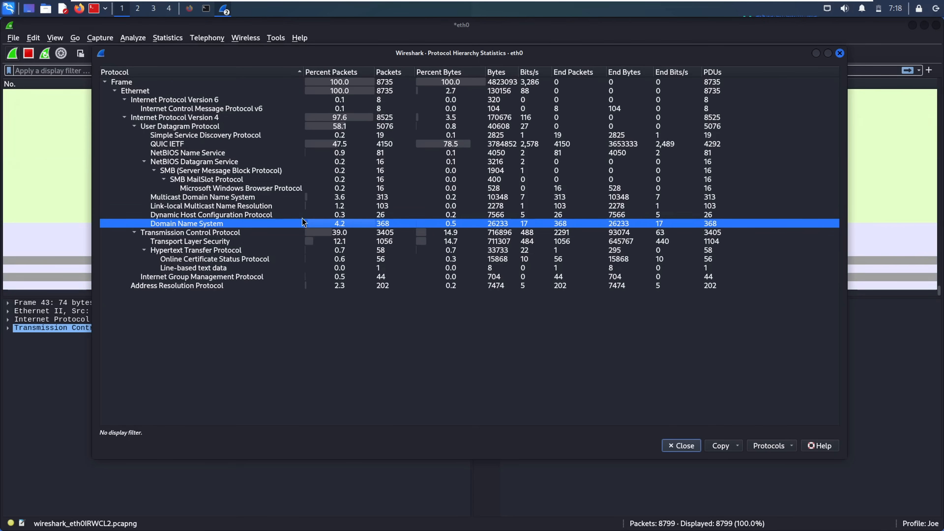
right_click(186, 225)
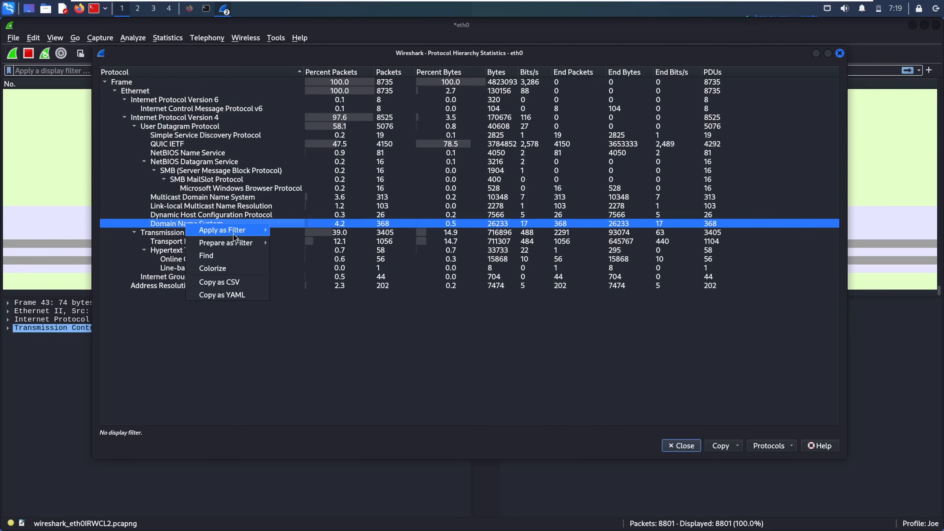
- Apply DNS as a filter from the hierarchy and view the filtered packet list
mouse_move(233, 234)
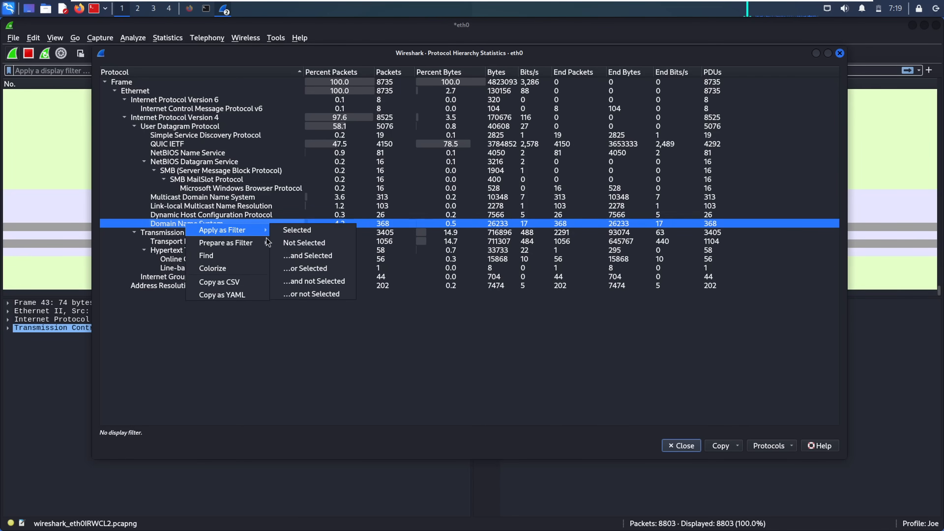
left_click(292, 231)
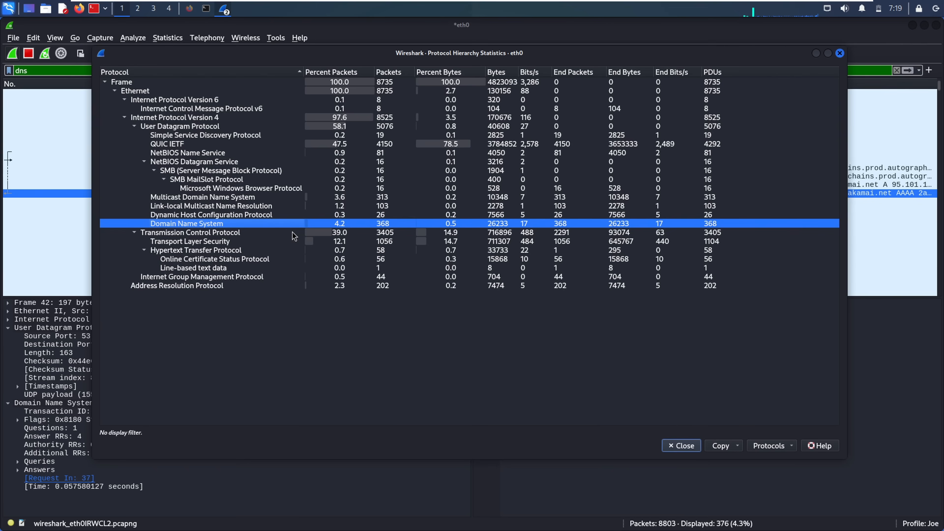
left_click(44, 87)
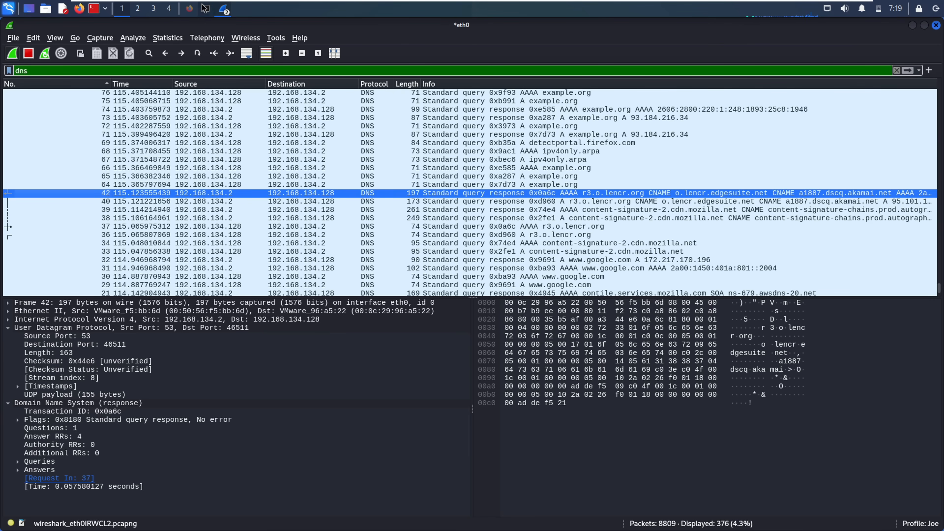
mouse_move(223, 9)
left_click(259, 39)
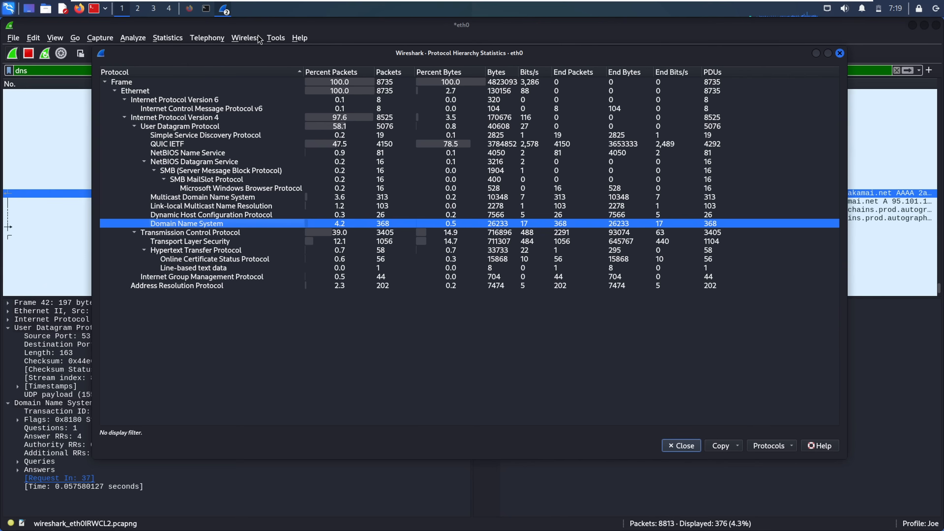
- Apply Microsoft Windows Browser Protocol as the packet list filter
left_click(181, 232)
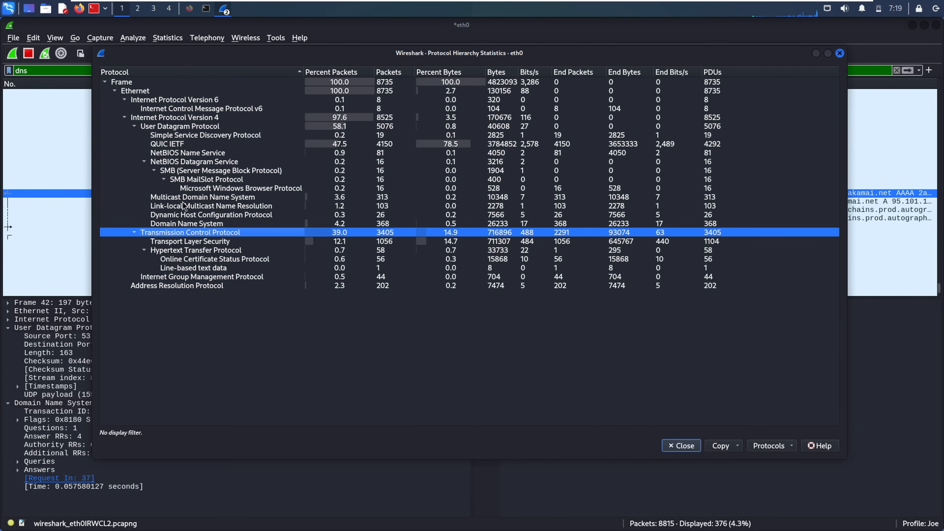
left_click(193, 191)
right_click(192, 191)
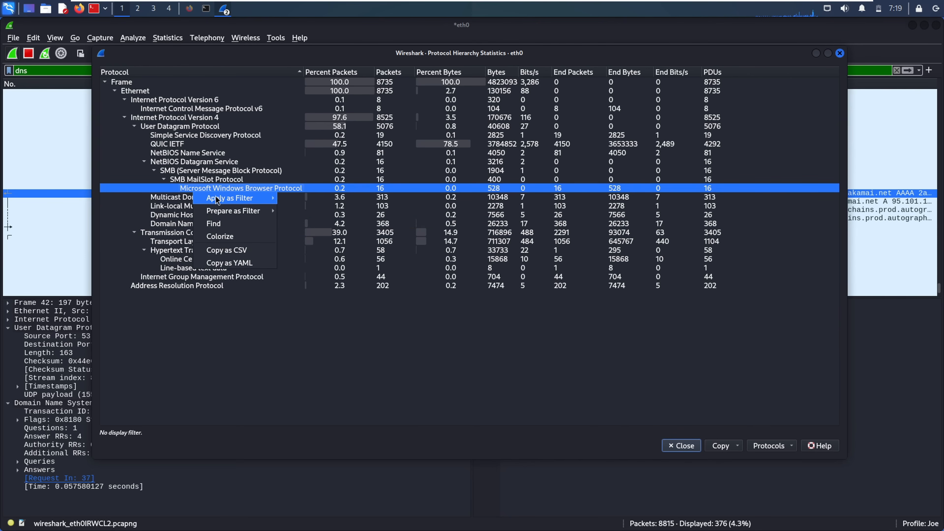
mouse_move(215, 199)
left_click(292, 199)
- Maximize the main capture window showing the 16 browser Host Announcement packets
left_click_drag(3, 130, 179, 114)
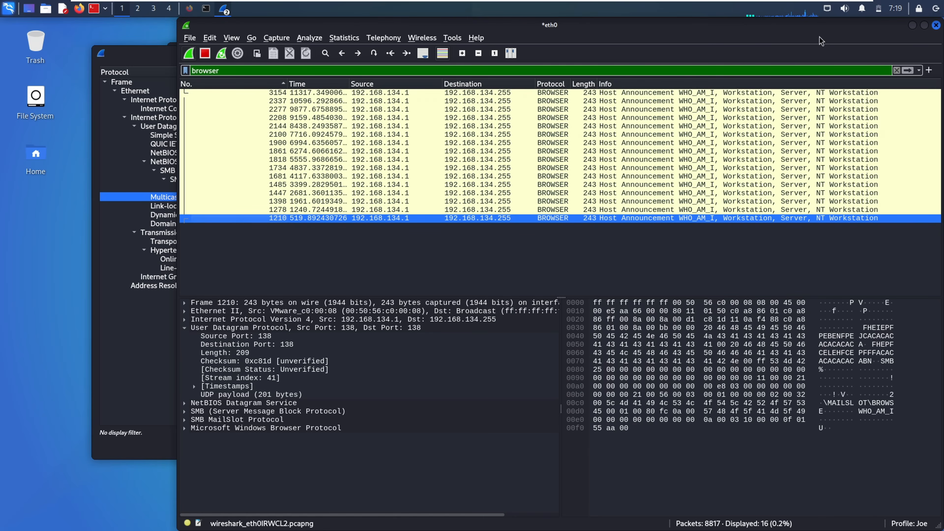
left_click(923, 26)
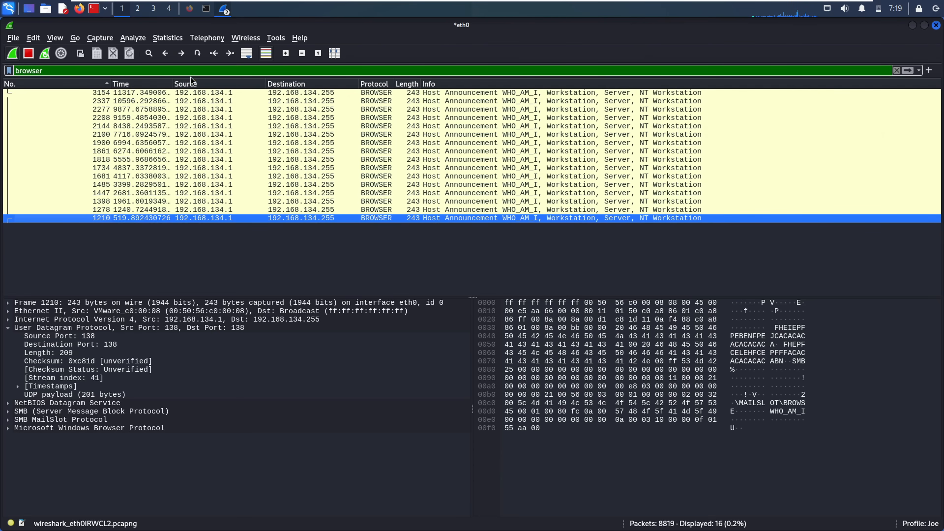
left_click(162, 39)
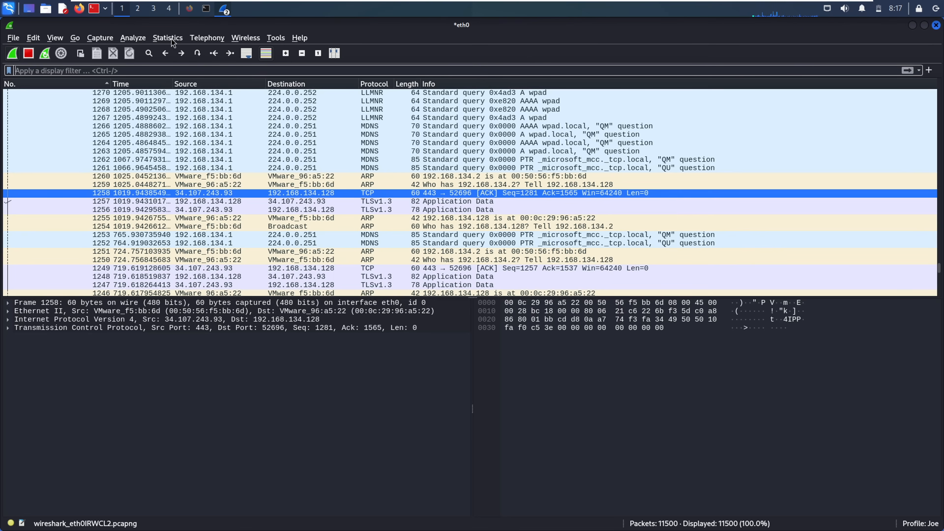
- Open Statistics > Conversations to list 12 Ethernet, 58 IPv4, 151 TCP and 443 UDP conversations
left_click(170, 38)
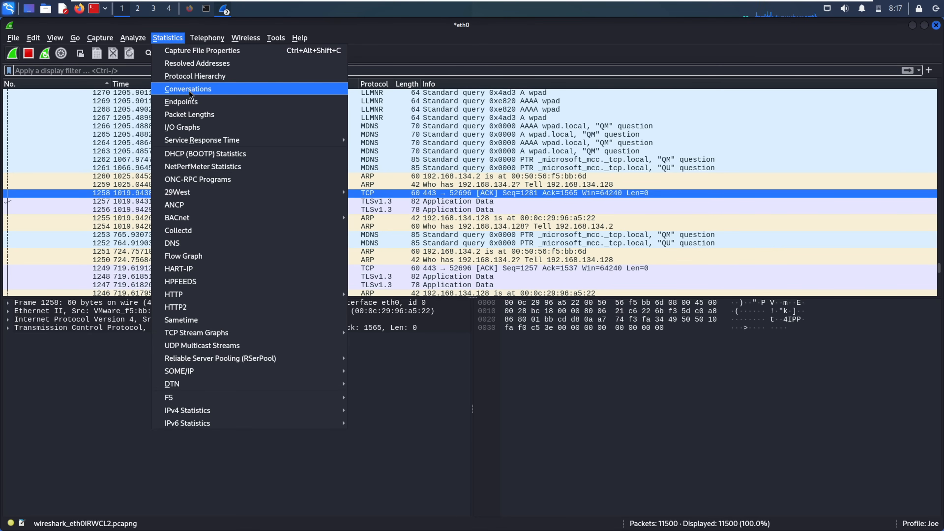
left_click(210, 93)
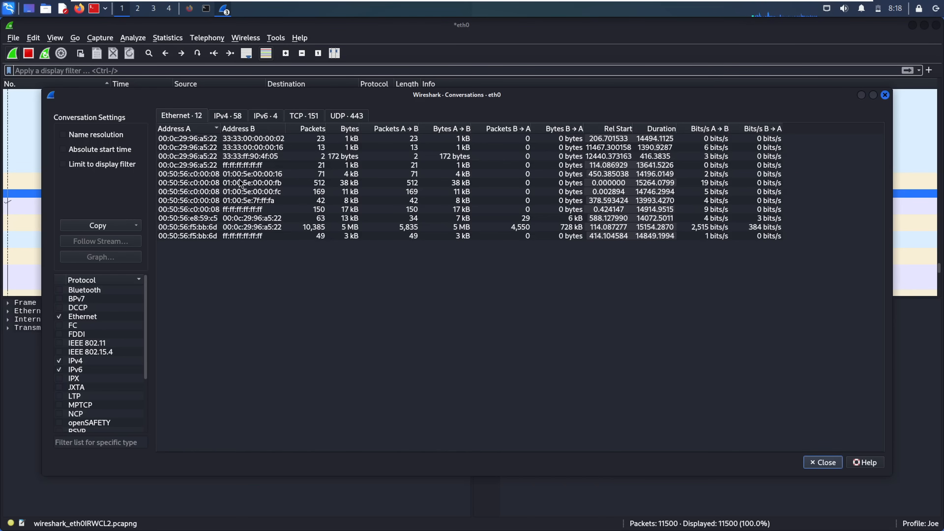
- Browse the IPv4, Ethernet, IPv6, TCP and UDP conversation tabs
left_click(227, 117)
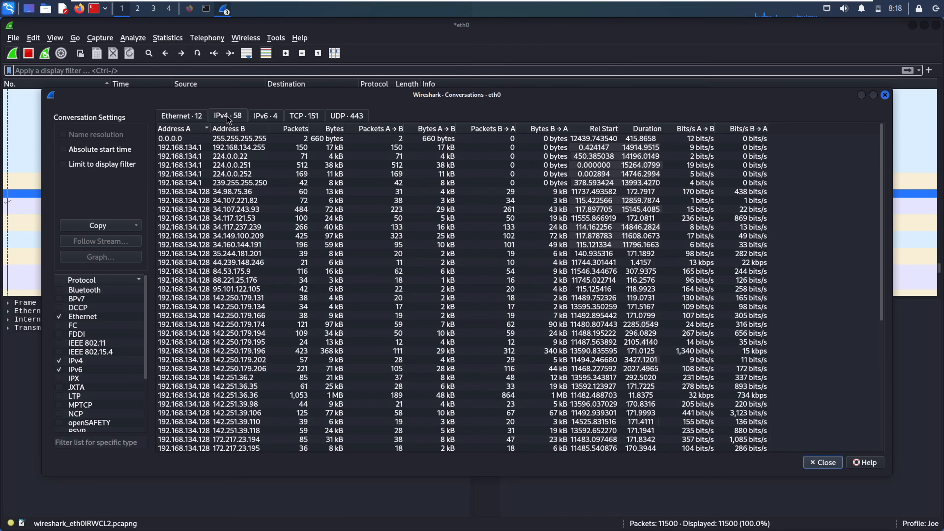
left_click(191, 118)
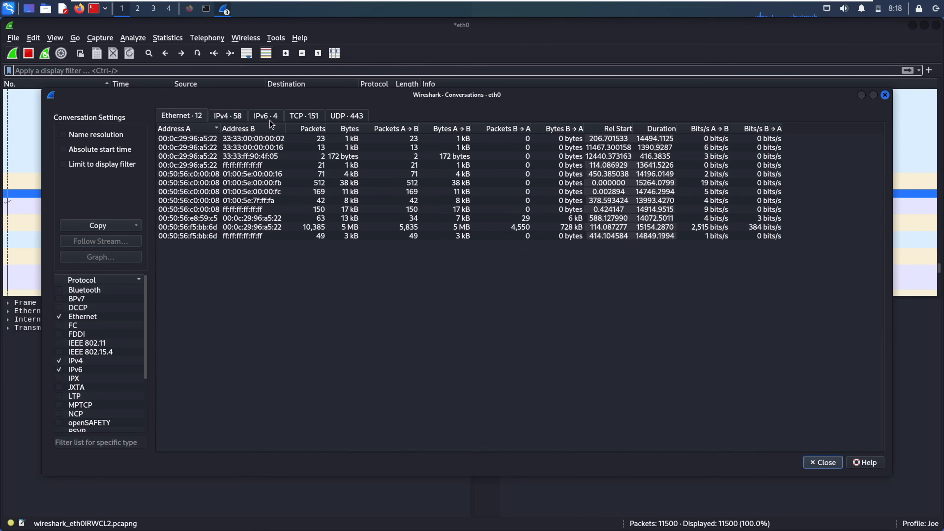
left_click(270, 124)
left_click(178, 112)
left_click(307, 116)
left_click(344, 115)
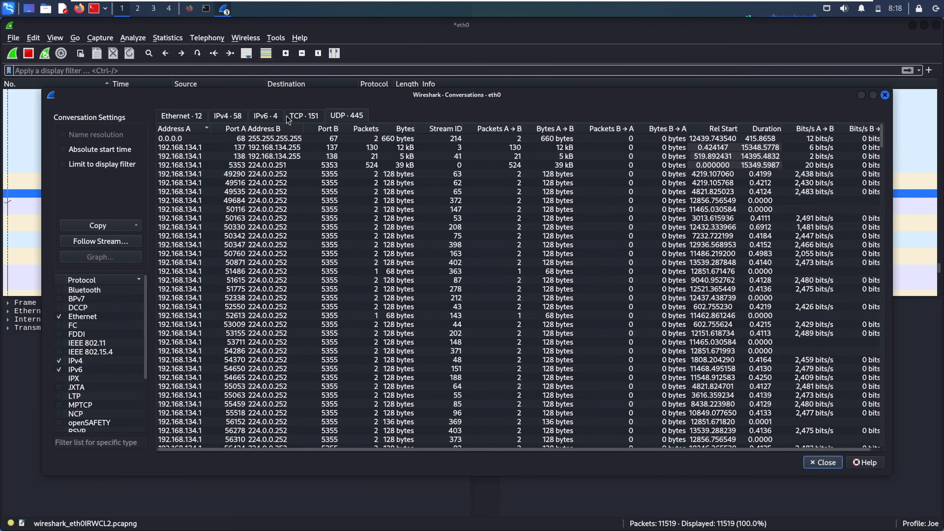
- Sort IPv4 conversations by Packets descending and select 192.168.134.128 ↔ 172.217.170.196
left_click(236, 115)
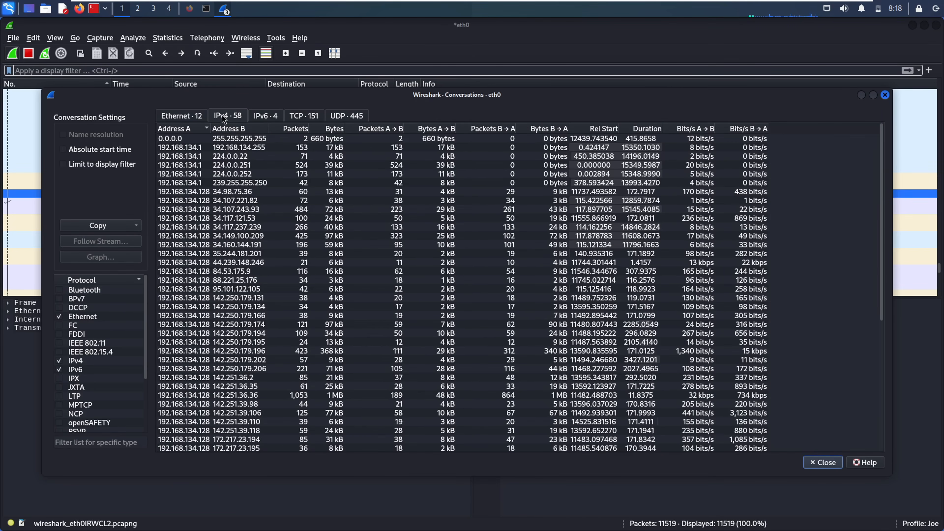
left_click(284, 128)
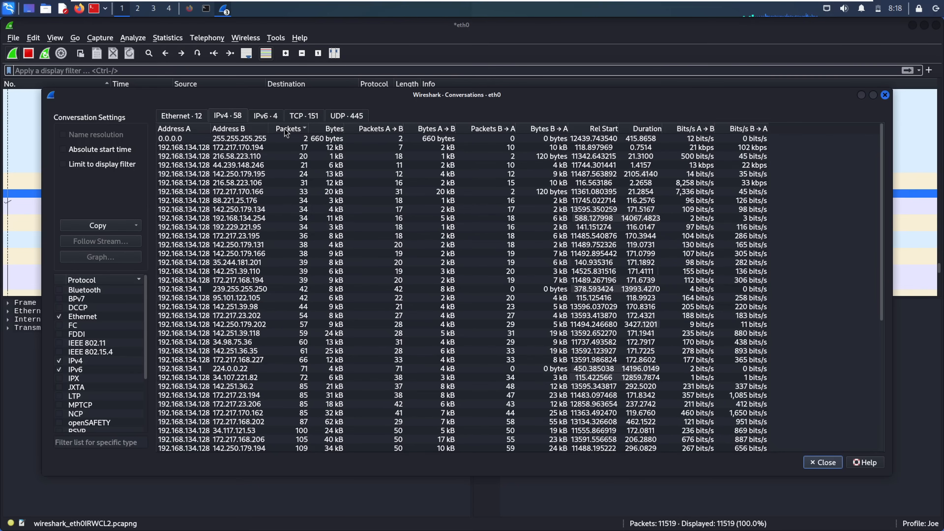
left_click(294, 129)
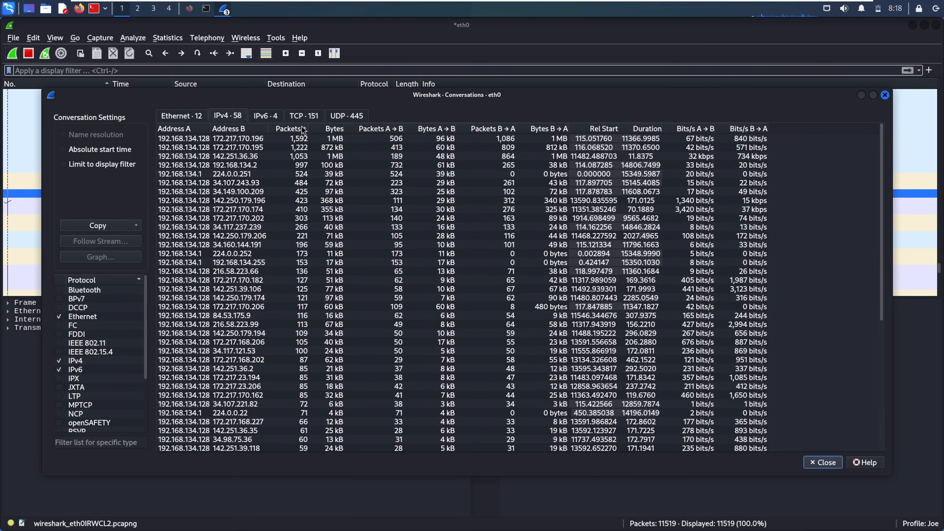
left_click(303, 139)
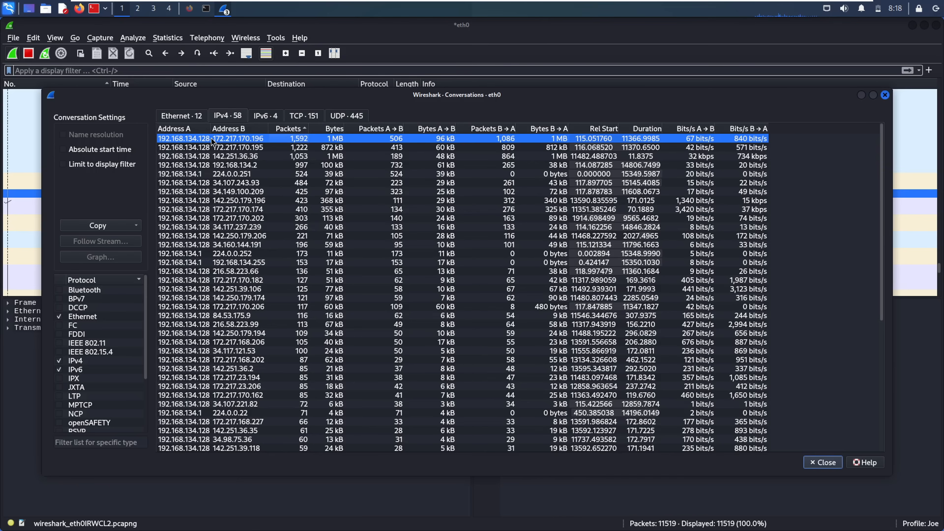
- Apply the selected conversation as an A ↔ B filter and inspect packet 2548 in the filtered list
right_click(191, 140)
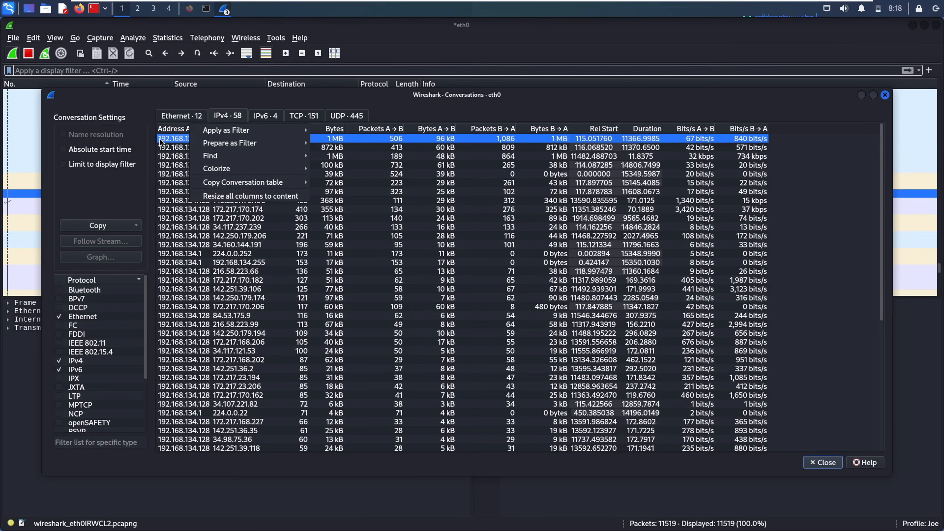
key("Escape")
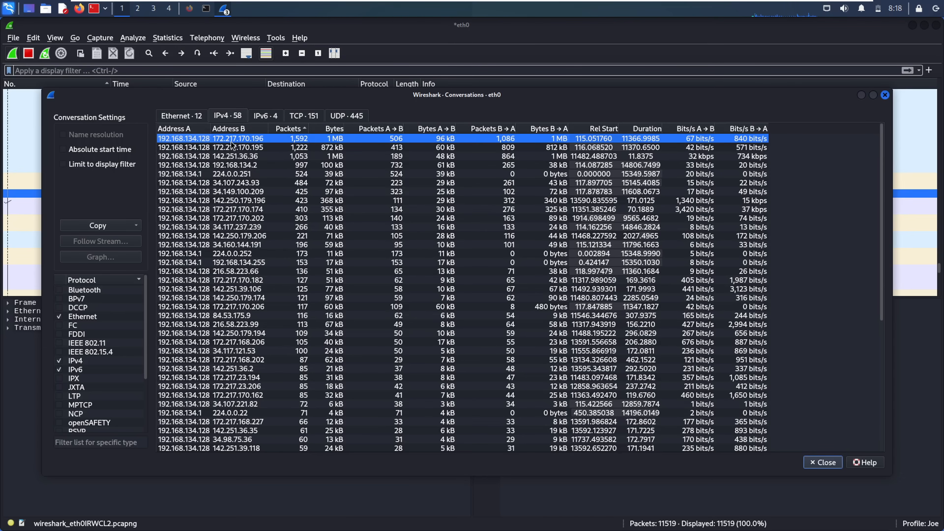
right_click(247, 138)
mouse_move(268, 136)
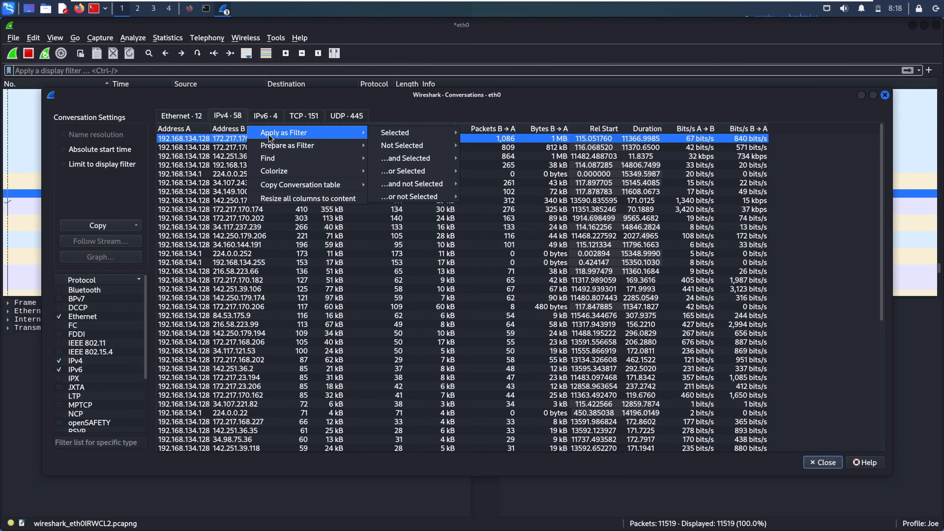
mouse_move(409, 130)
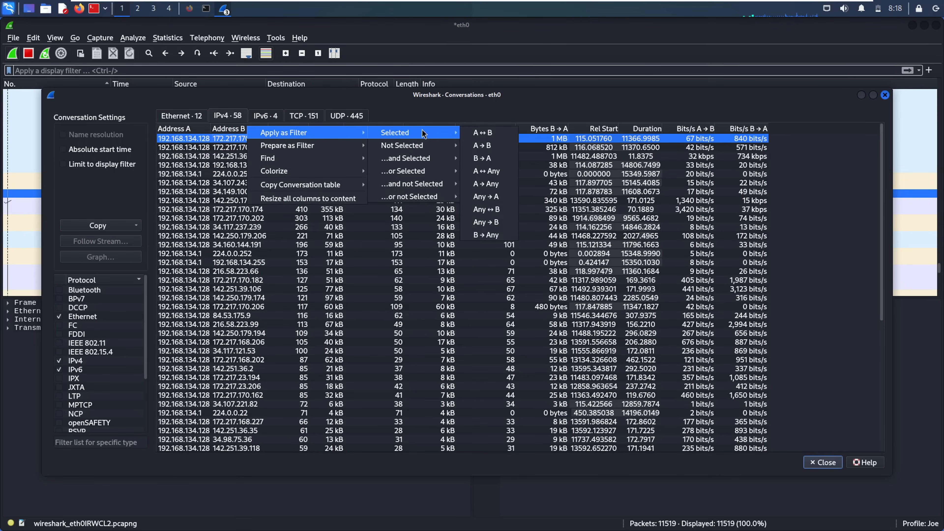
left_click(479, 136)
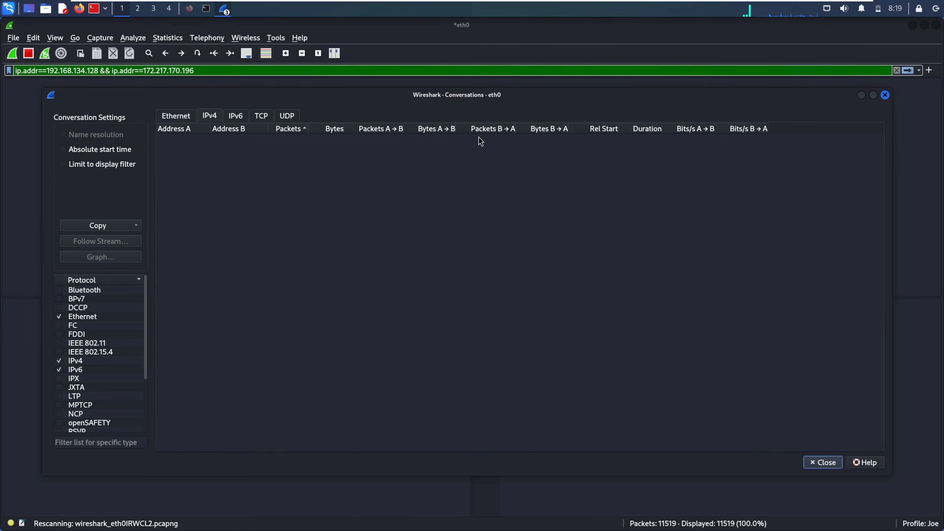
left_click(2, 93)
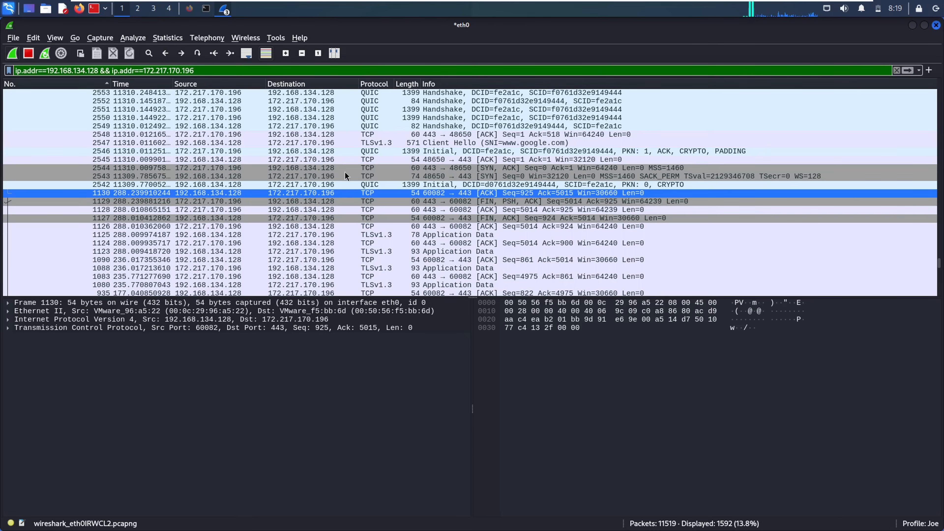
left_click(394, 134)
left_click(167, 39)
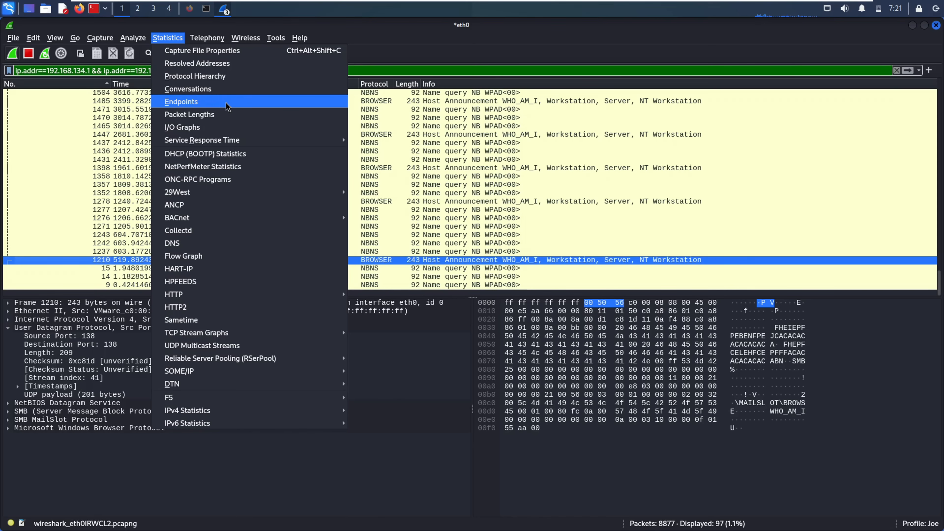
- Open Endpoints statistics and check Ethernet broadcast and IPv4 endpoints 192.168.134.1 and 192.168.134.255
left_click(199, 105)
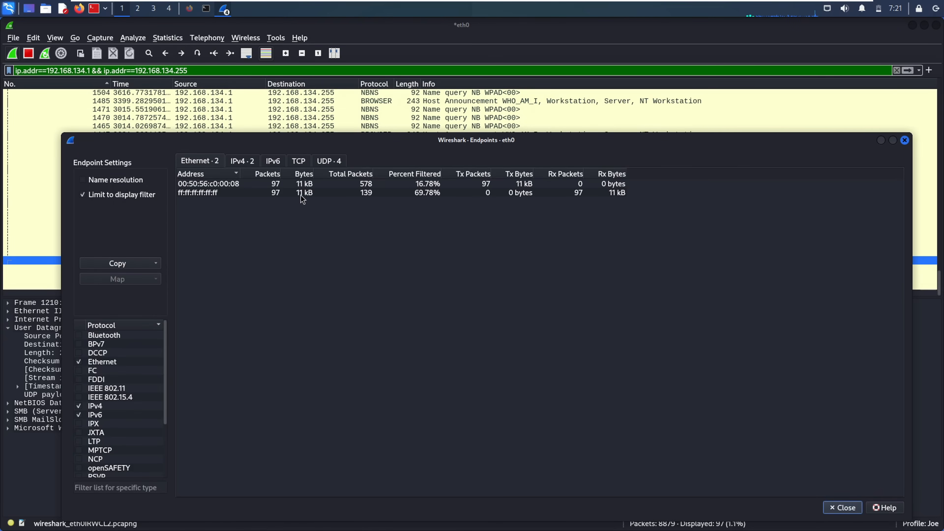
left_click(218, 185)
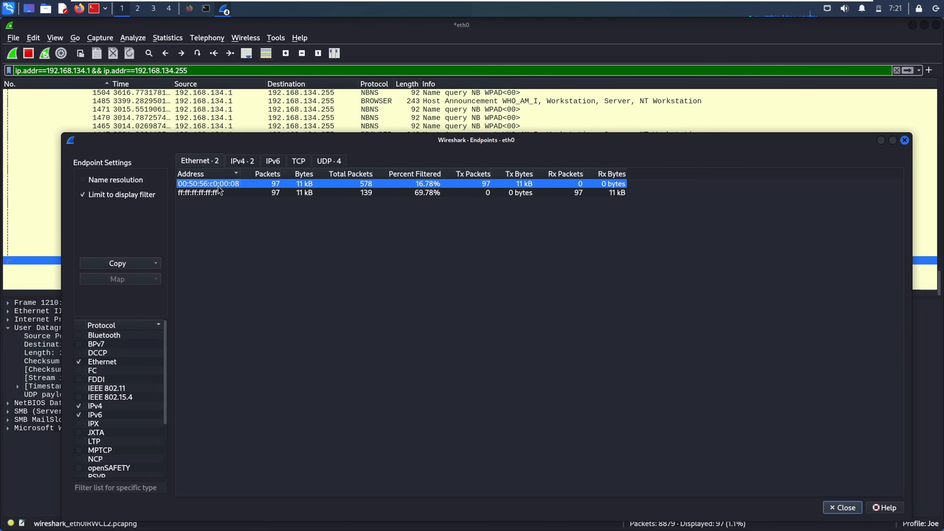
left_click(231, 194)
left_click(240, 162)
left_click(213, 185)
left_click(223, 194)
- Recheck Ethernet endpoint 00:50:56:c0:00:08, then clear the display filter to list all packets
left_click(211, 163)
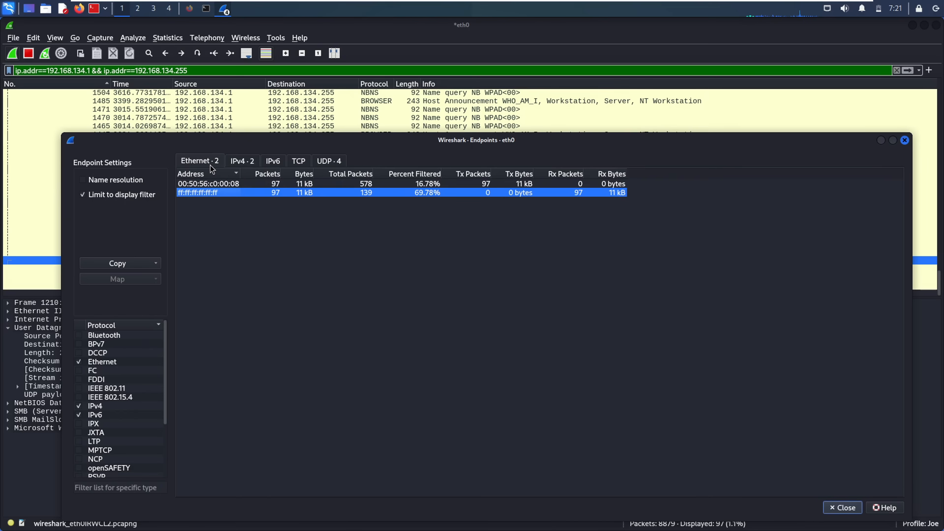
left_click(230, 184)
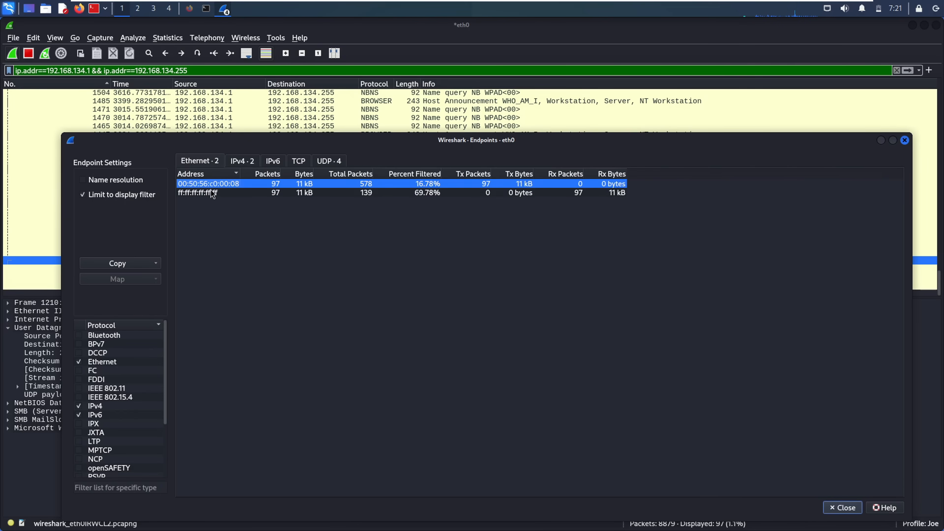
left_click(214, 193)
left_click(217, 185)
left_click(251, 160)
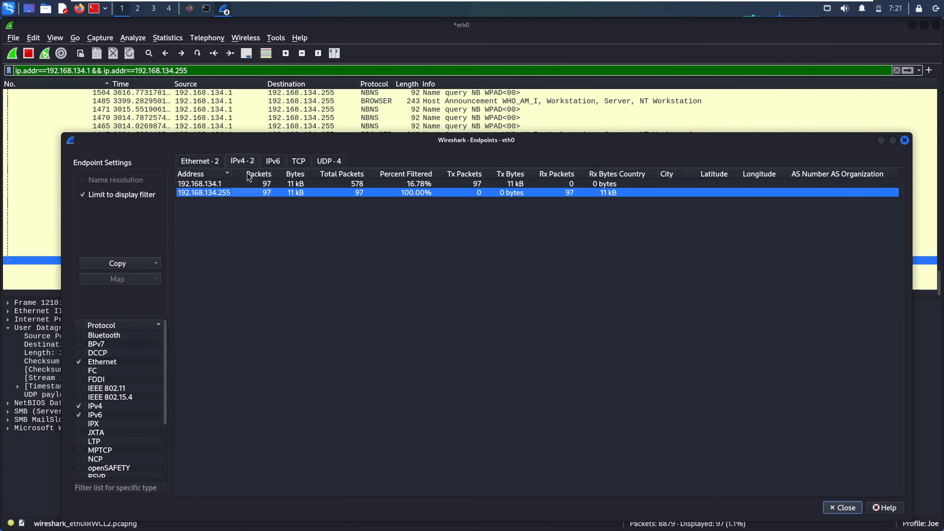
left_click(210, 162)
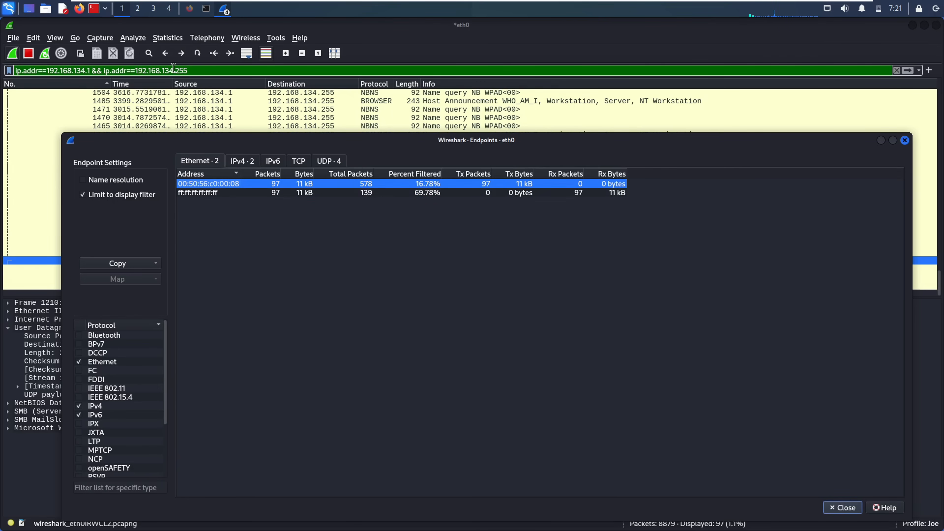
left_click(896, 70)
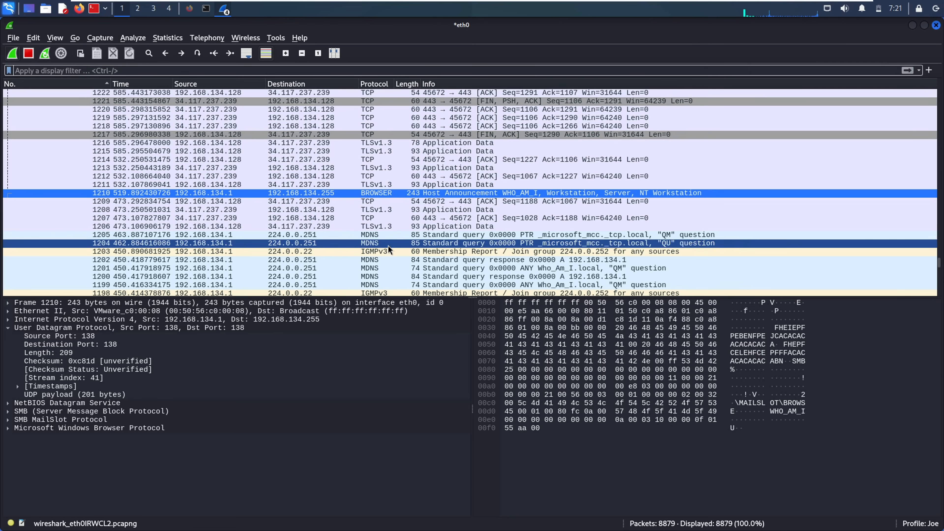
- Inspect packet 1209, then reopen Endpoints for the whole capture and compare IPv4 and Ethernet tabs
left_click(343, 198)
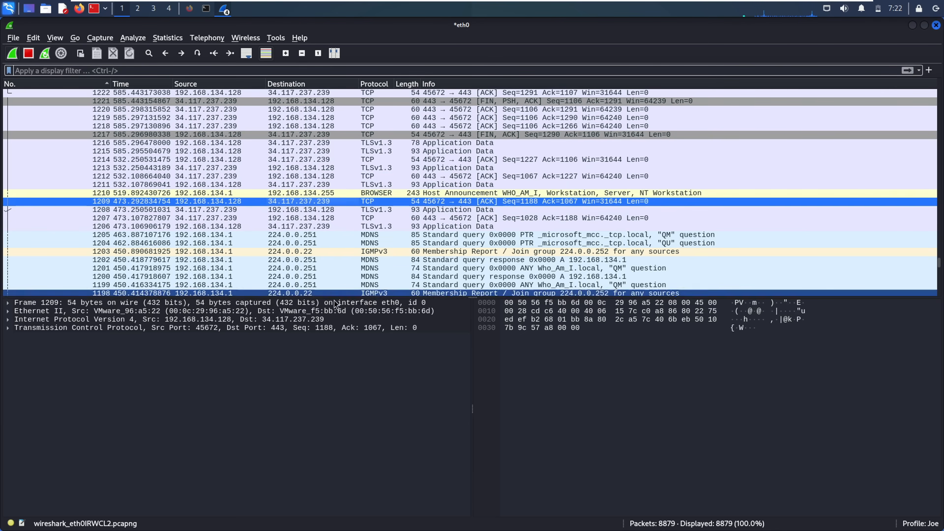
left_click(162, 37)
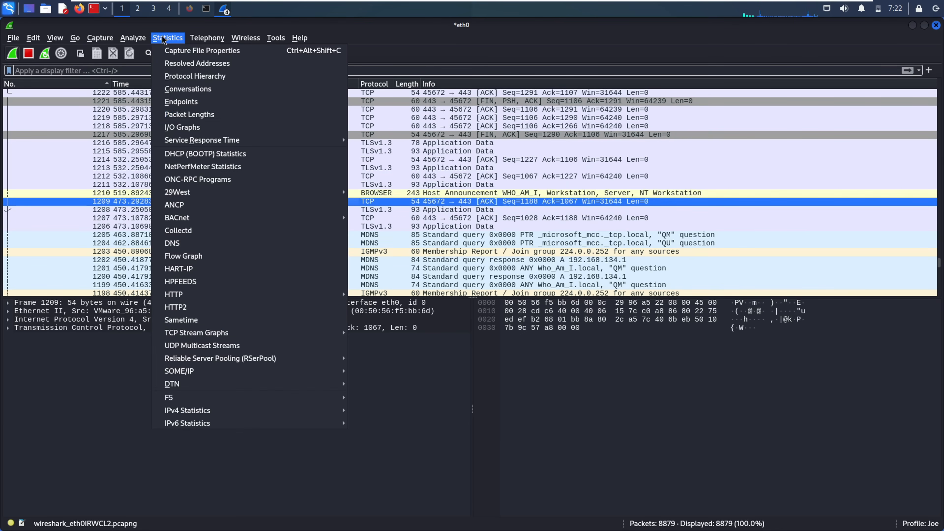
left_click(194, 102)
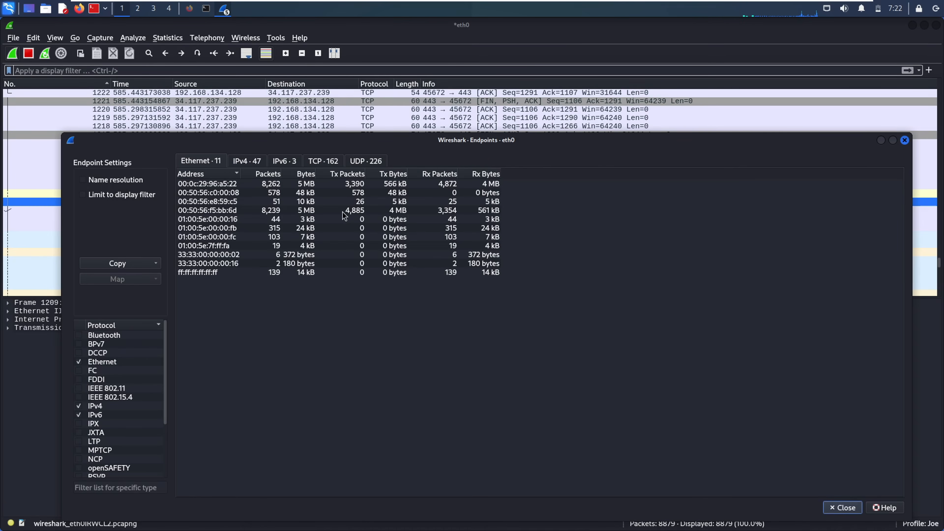
left_click(256, 161)
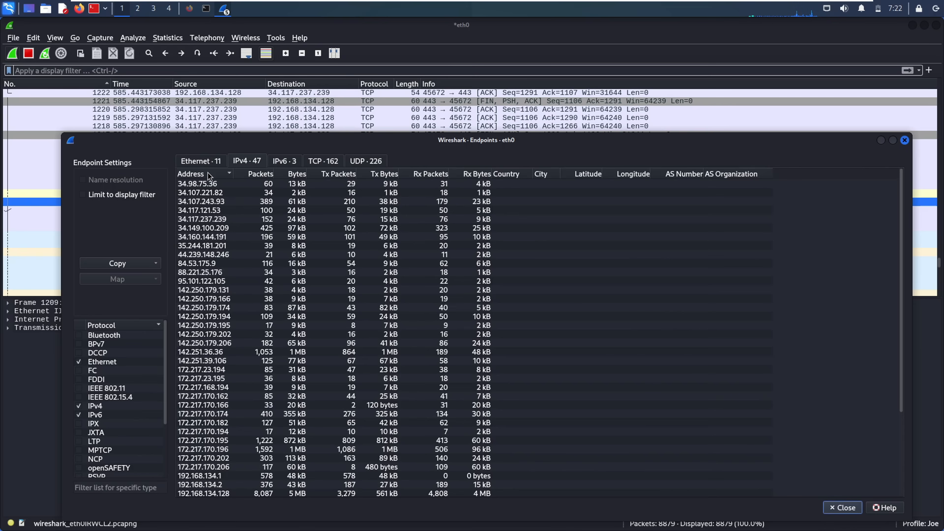
left_click(199, 156)
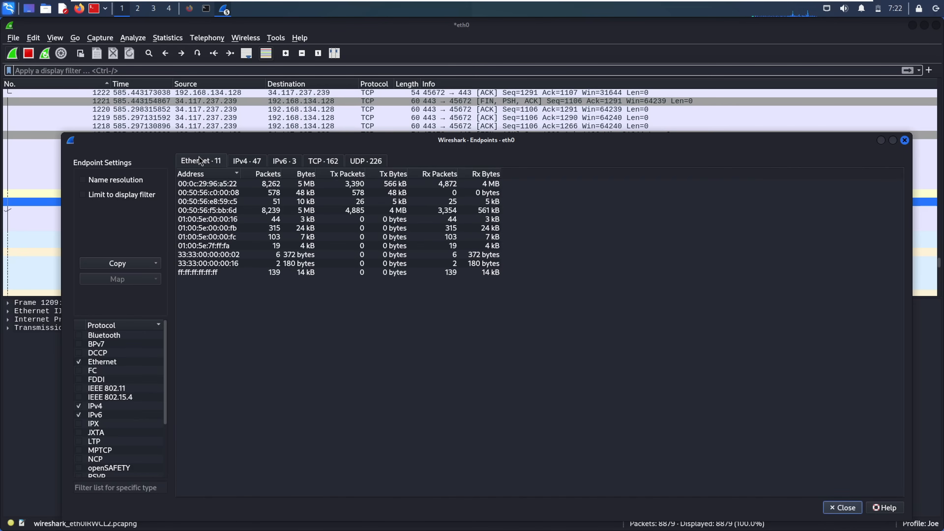
left_click(246, 158)
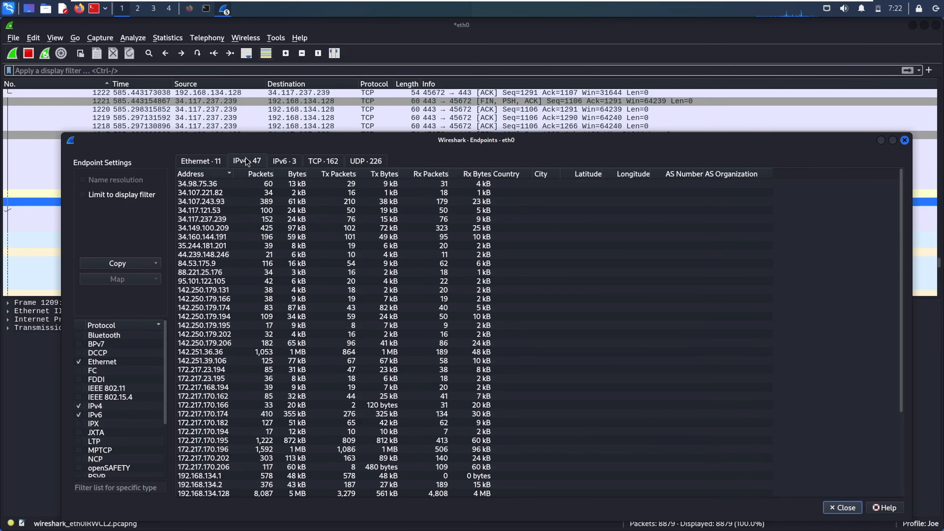
- Sort IPv4 endpoints by packets descending and review 192.168.134.128, 172.217.170.195 and 172.217.170.196
left_click(226, 174)
left_click(226, 173)
left_click(262, 174)
left_click(265, 173)
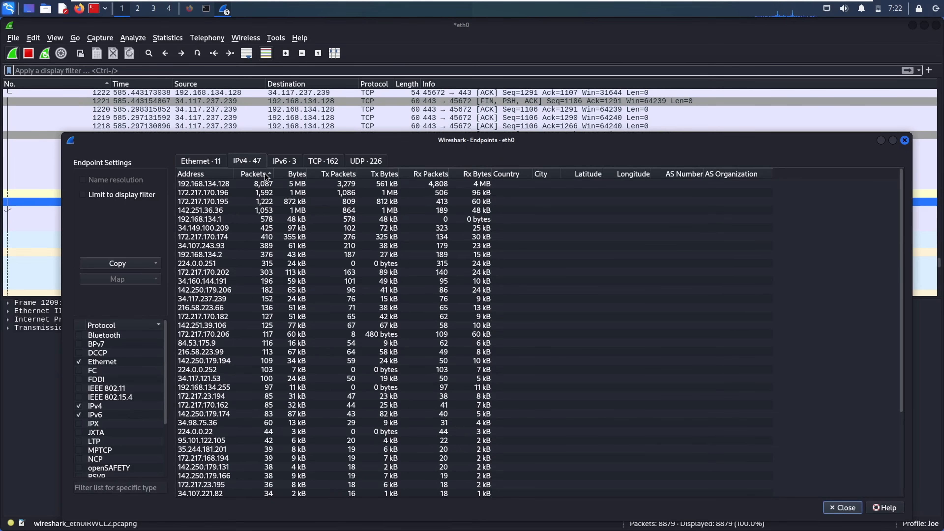
left_click(210, 185)
left_click(219, 201)
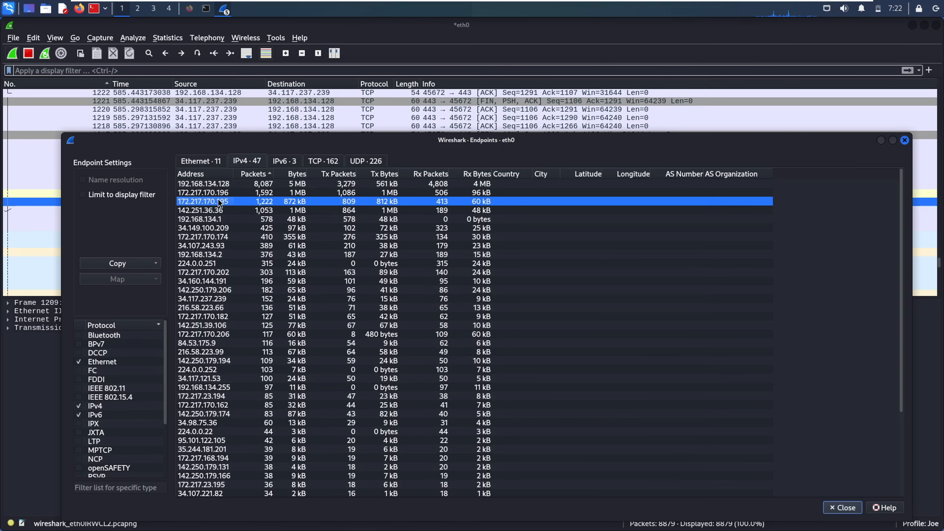
left_click(223, 219)
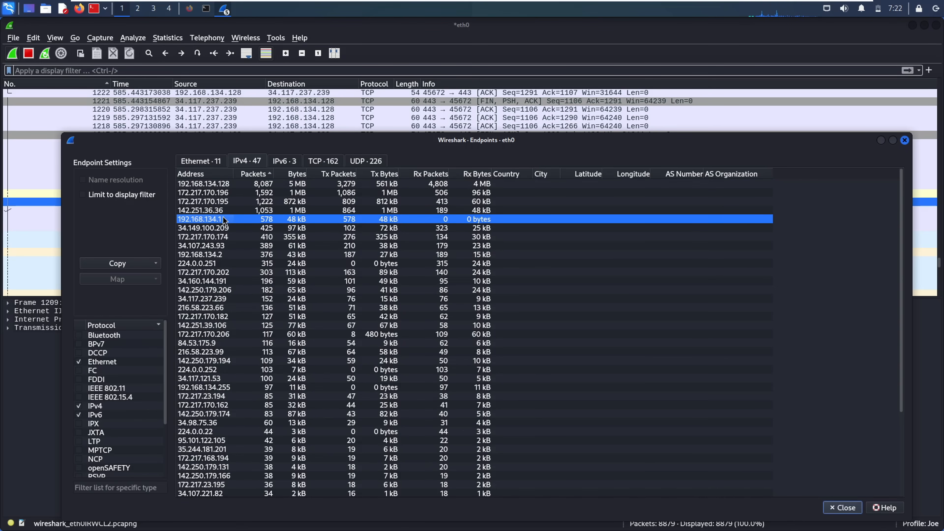
left_click(236, 193)
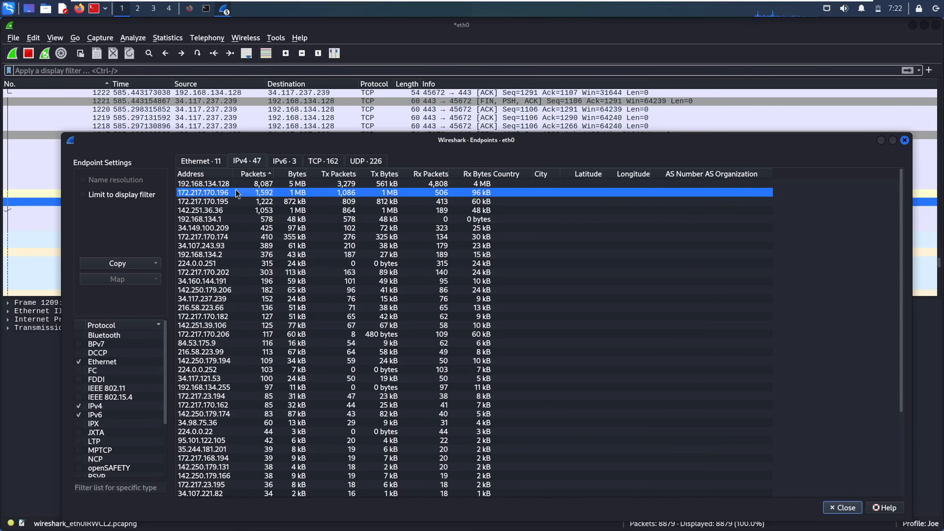
left_click(268, 183)
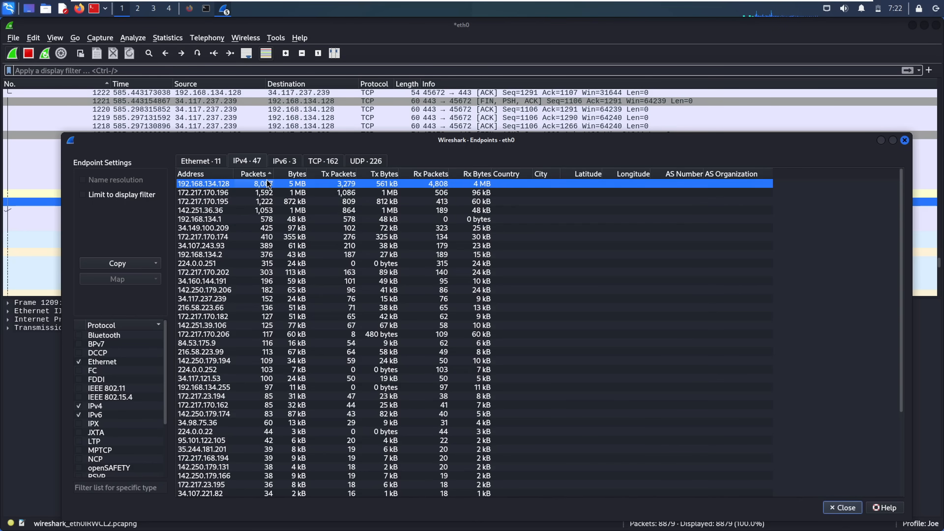
- Compare against the Ethernet tab and review IPv4 endpoints 216.58.223.66, 172.217.170.195 and 192.168.134.128
left_click(215, 161)
left_click(248, 163)
left_click(280, 308)
left_click(231, 203)
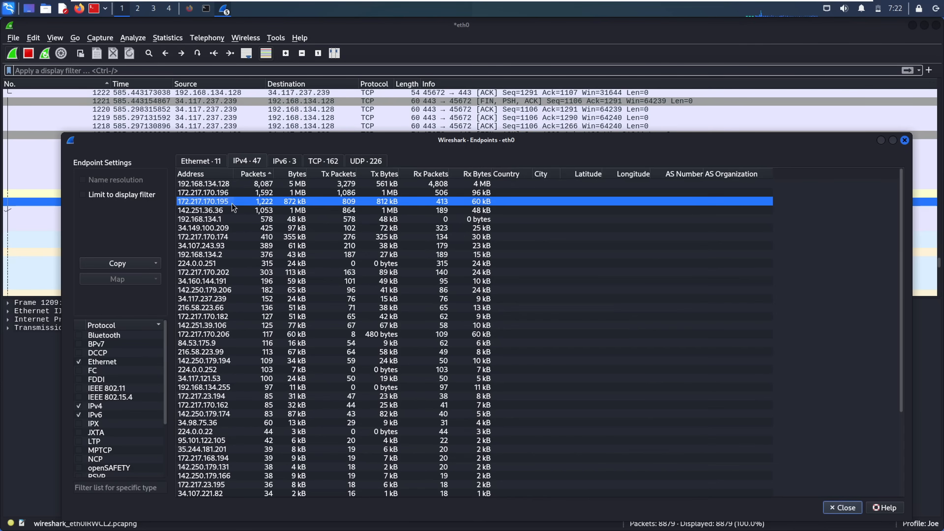
left_click(194, 160)
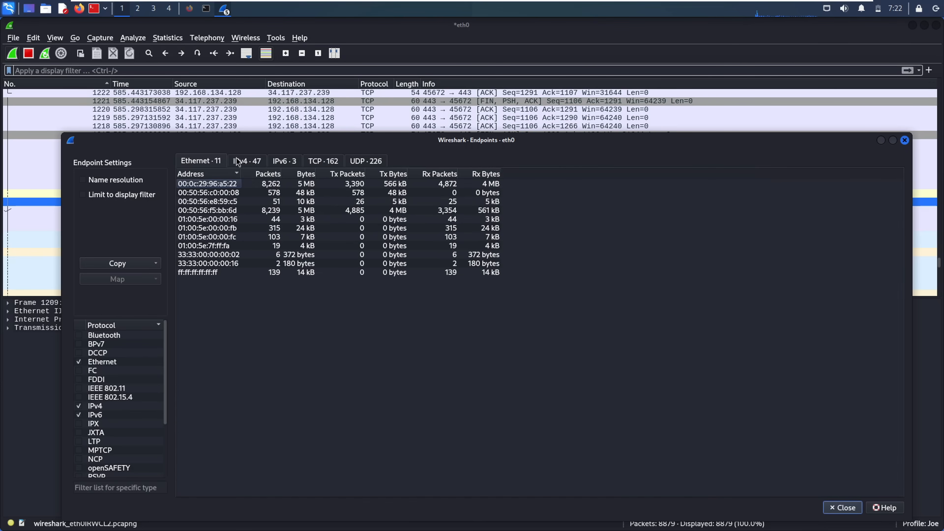
left_click(246, 160)
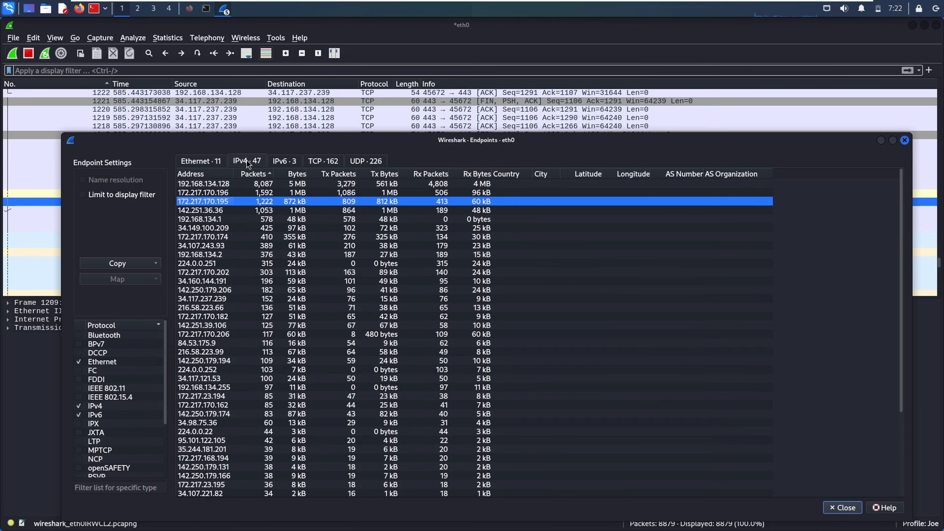
left_click(221, 184)
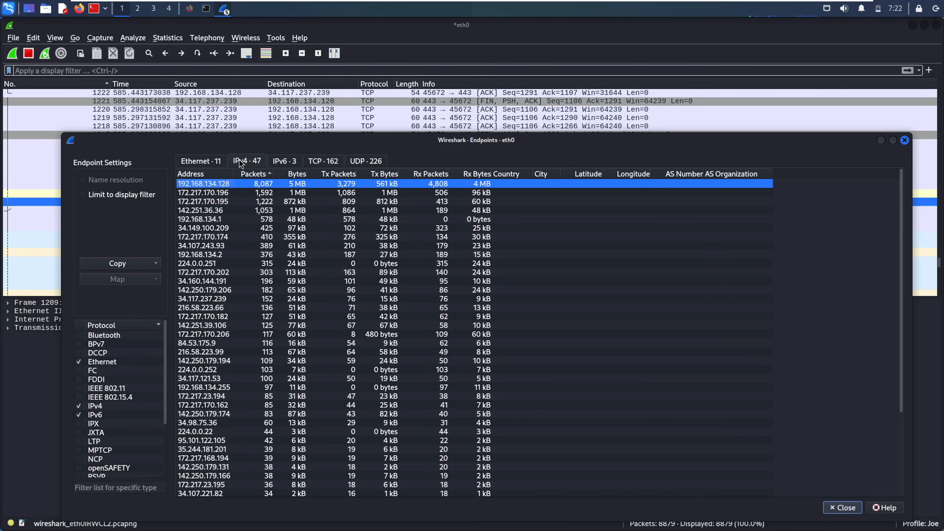
- Confirm descending packet-count order and recheck the top endpoints, ending on 192.168.134.128
left_click(253, 172)
left_click(253, 172)
left_click(264, 194)
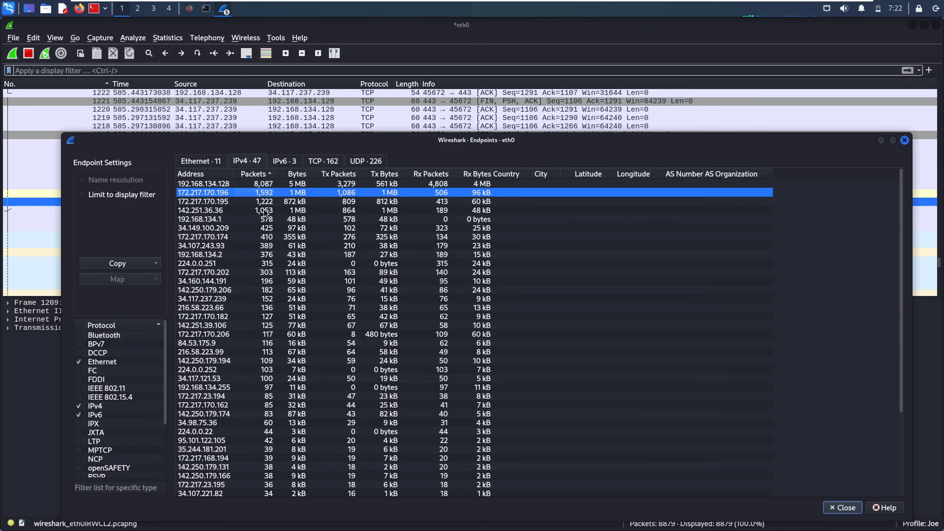
left_click(247, 186)
left_click(222, 194)
left_click(211, 203)
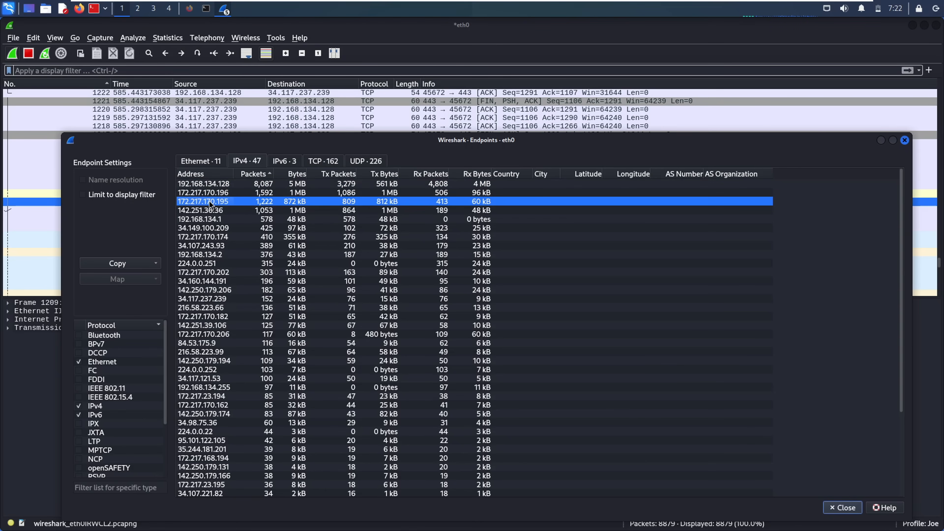
left_click(240, 184)
- Apply 192.168.134.128 as the display filter ip.addr==192.168.134.128
right_click(238, 183)
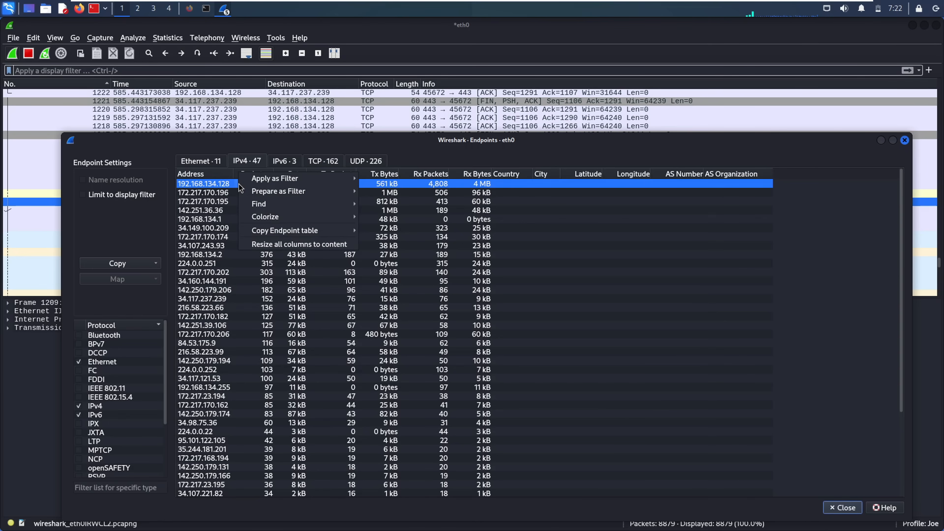
mouse_move(282, 179)
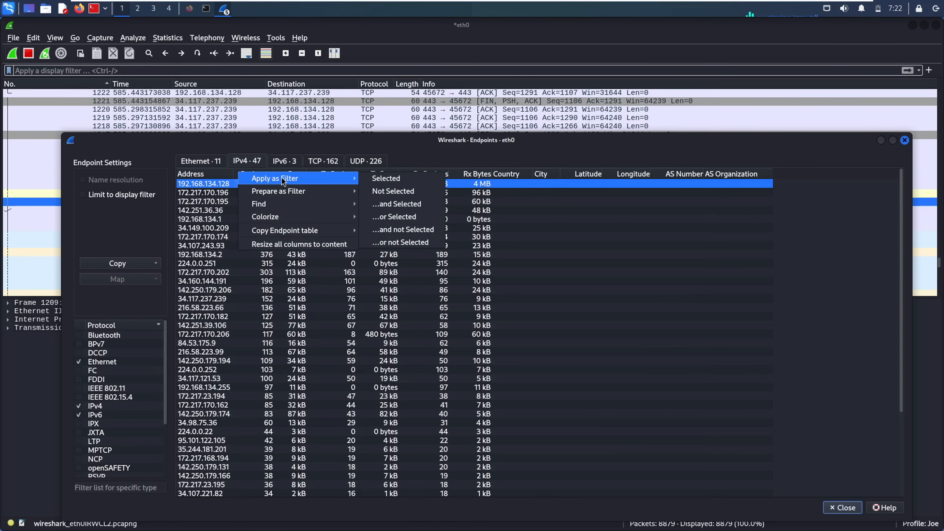
left_click(382, 179)
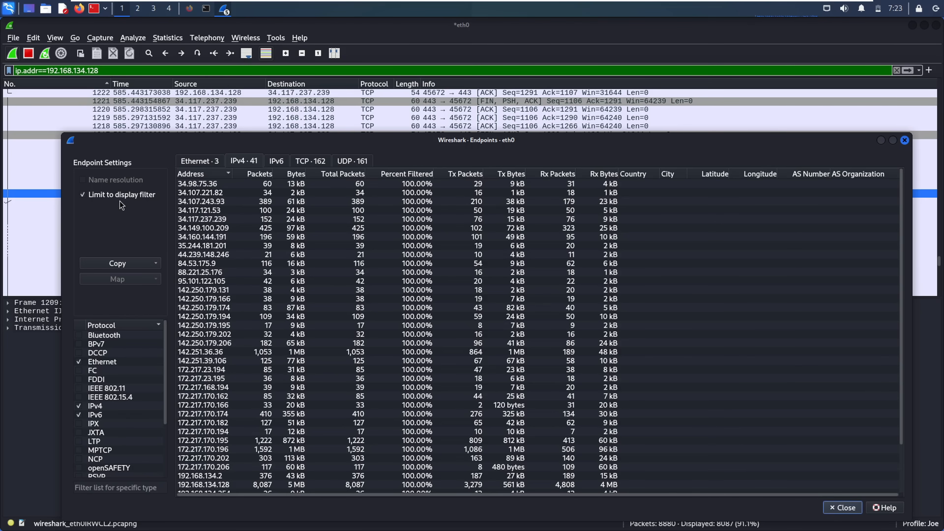
- Toggle Limit to display filter and copy the endpoint table as JSON
left_click(123, 194)
left_click(85, 194)
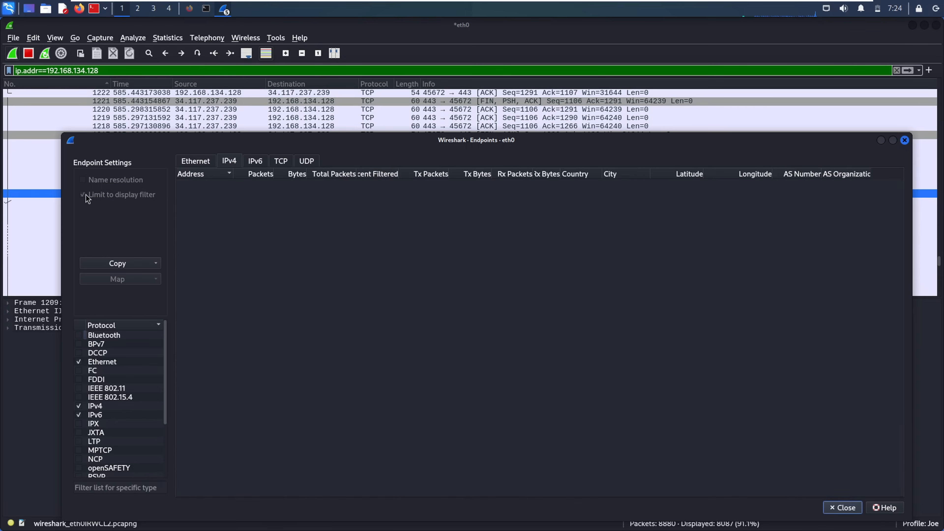
left_click(118, 262)
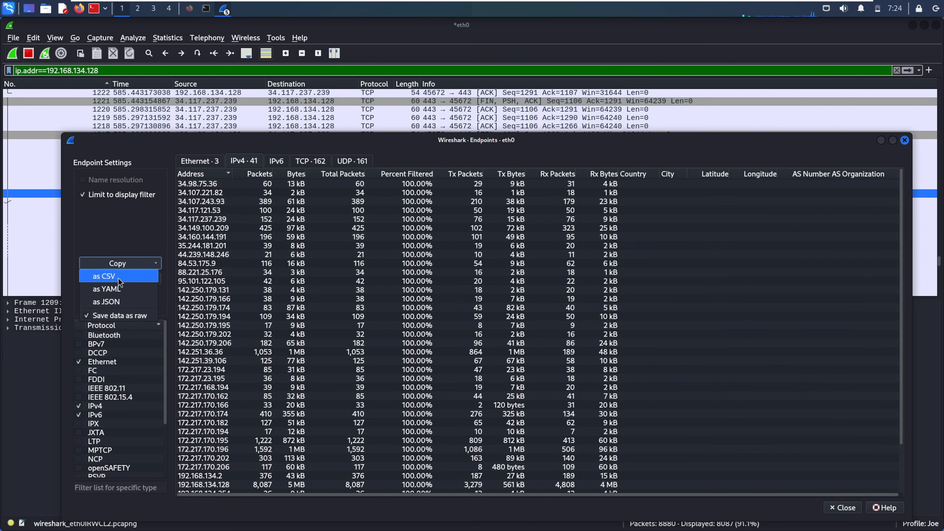
left_click(121, 302)
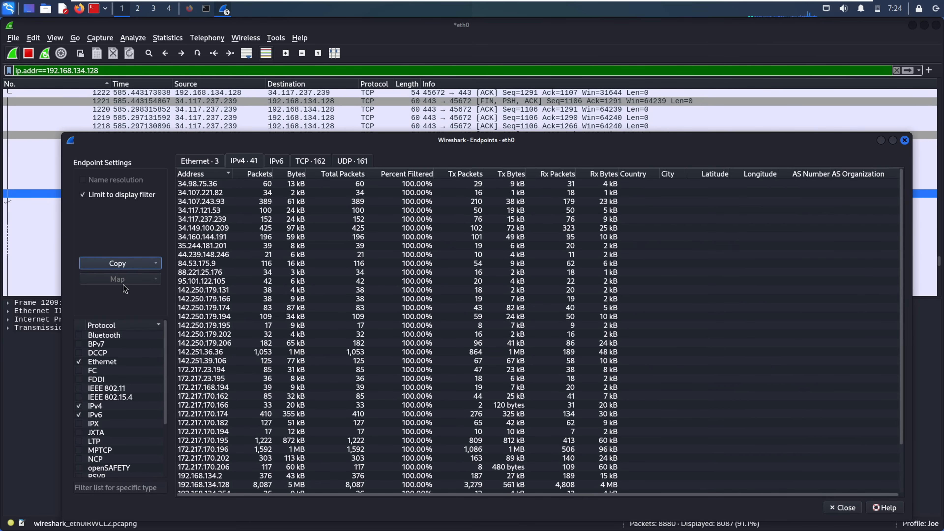
- Count endpoints over all packets, sort MAC endpoints by Tx packets, and close Endpoints
left_click(221, 202)
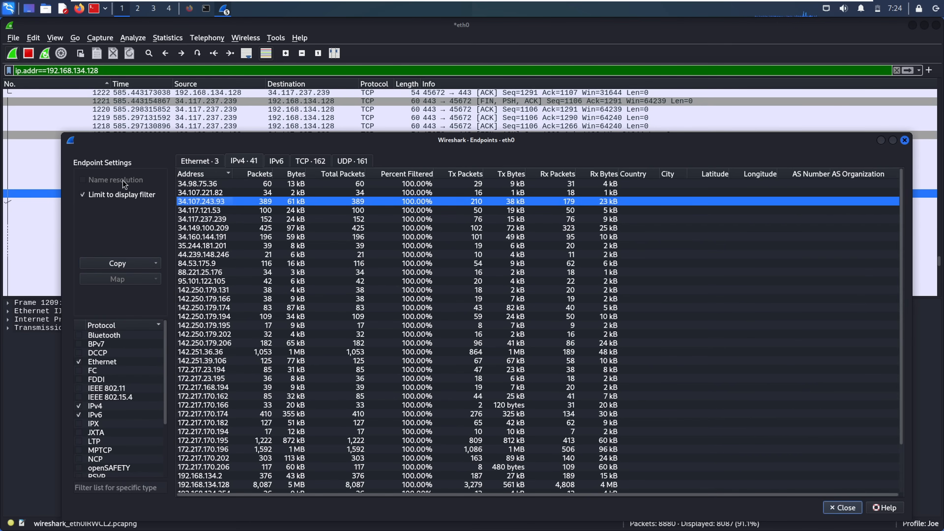
left_click(140, 196)
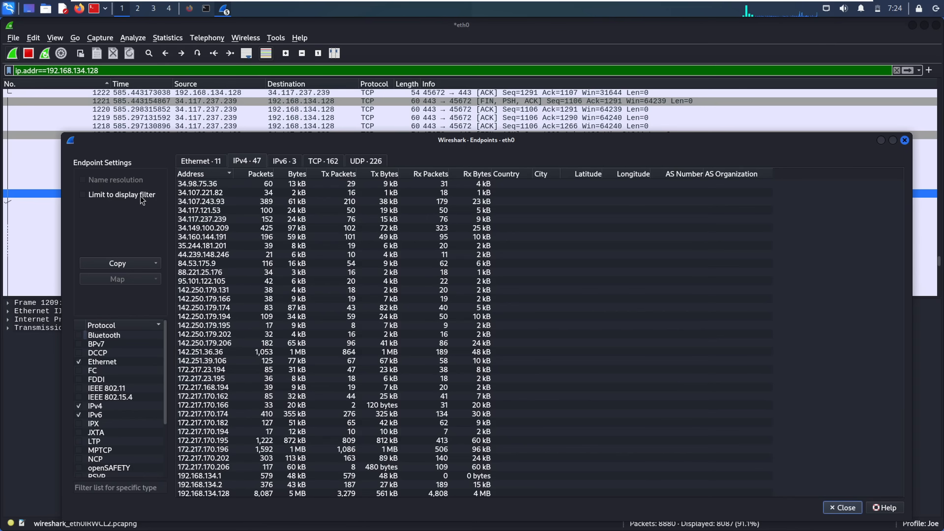
left_click(207, 159)
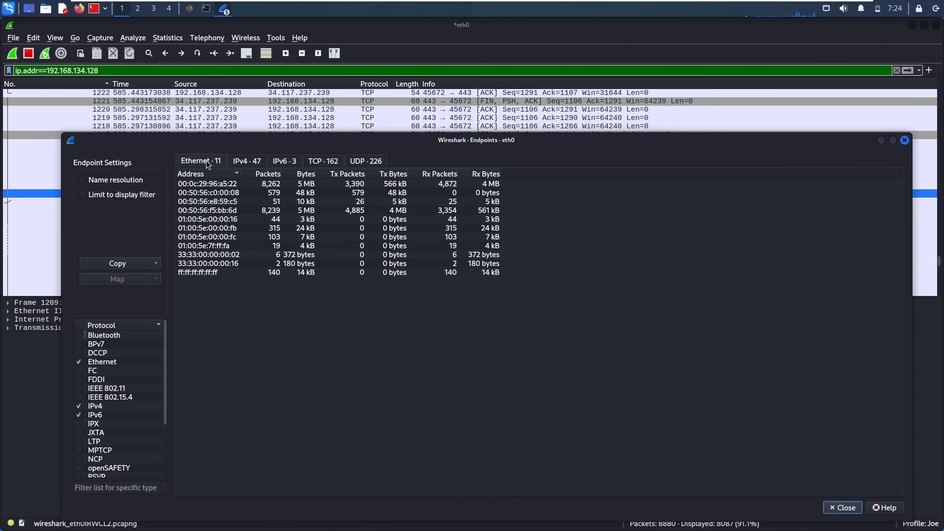
left_click(333, 203)
left_click(341, 174)
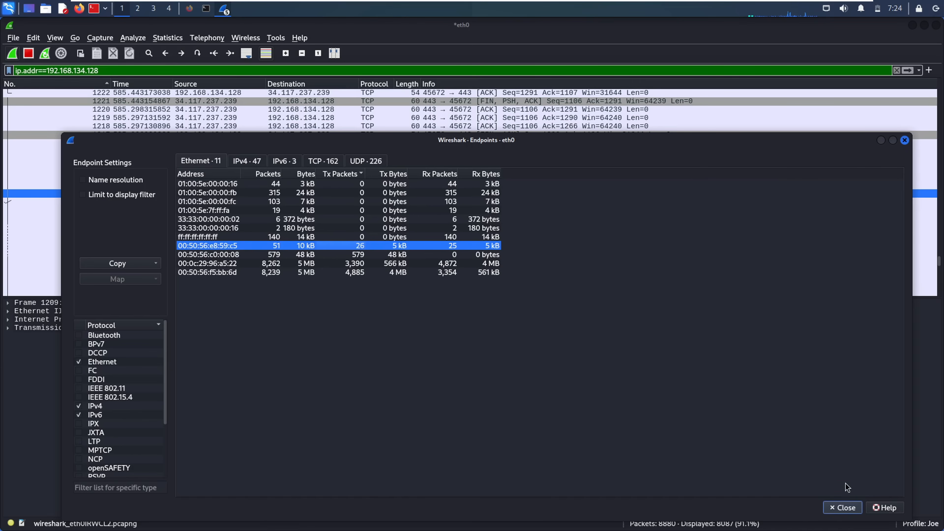
left_click(841, 508)
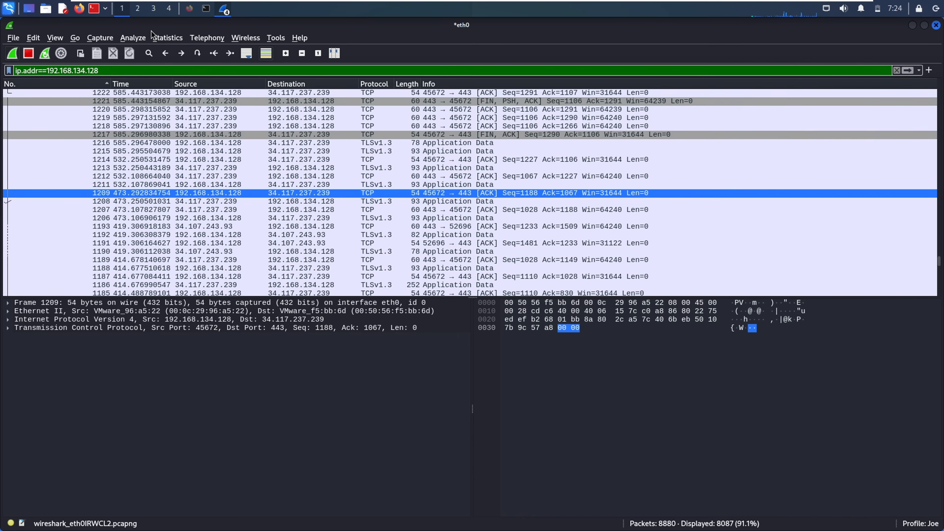
- Review the Statistics > Packet Lengths breakdown for the filtered capture
left_click(167, 37)
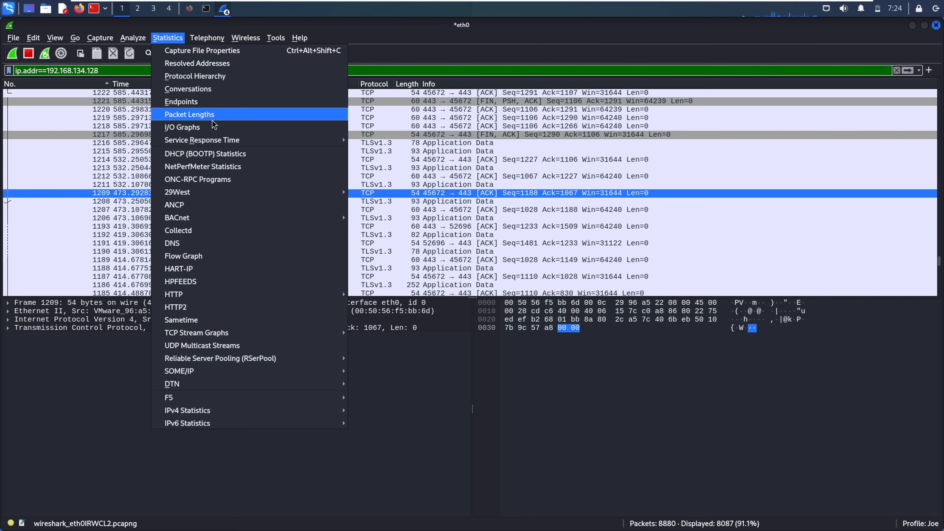
left_click(219, 117)
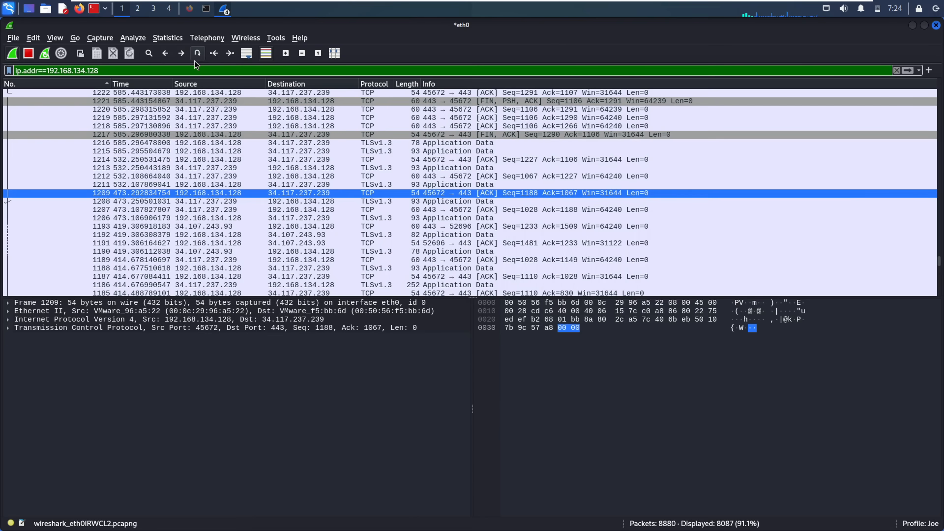
left_click(168, 38)
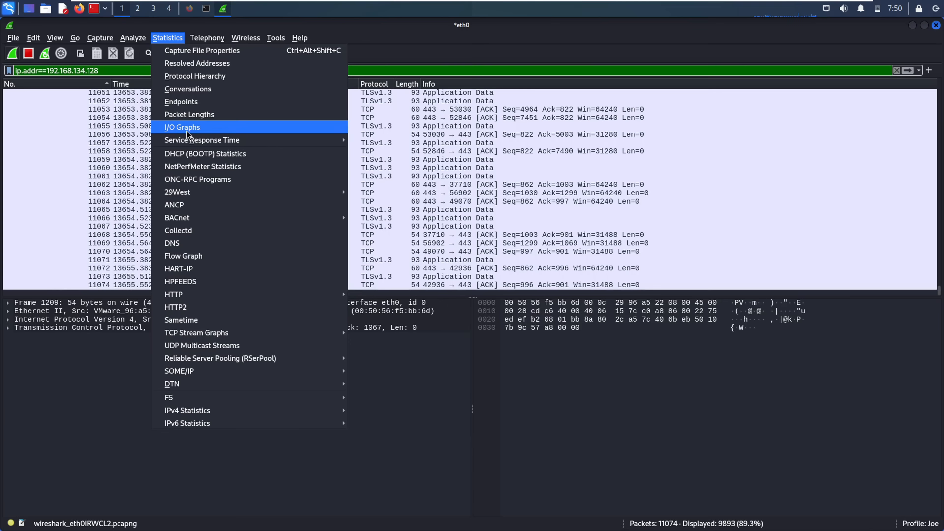
- Open I/O Graphs, jump to packet 2949 at the tallest spike, and hide TCP Errors and filtered lines
left_click(201, 131)
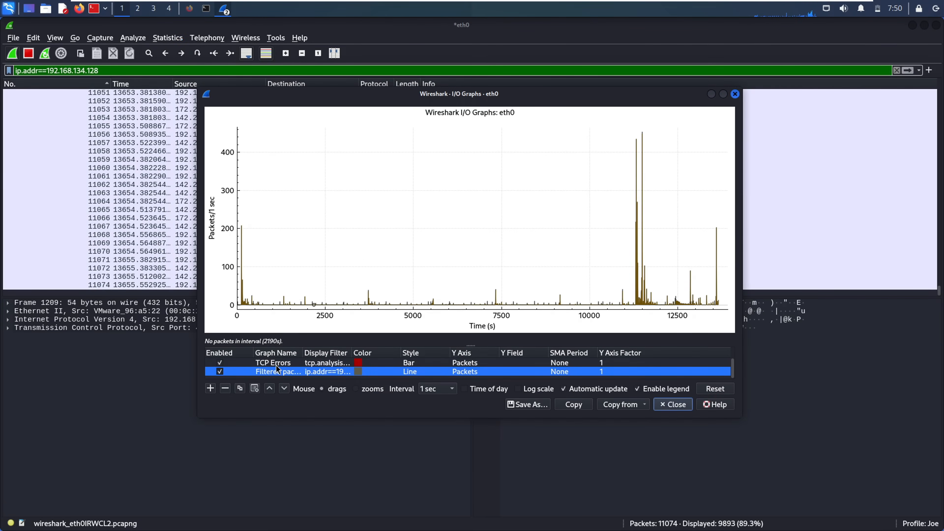
left_click_drag(602, 244, 466, 249)
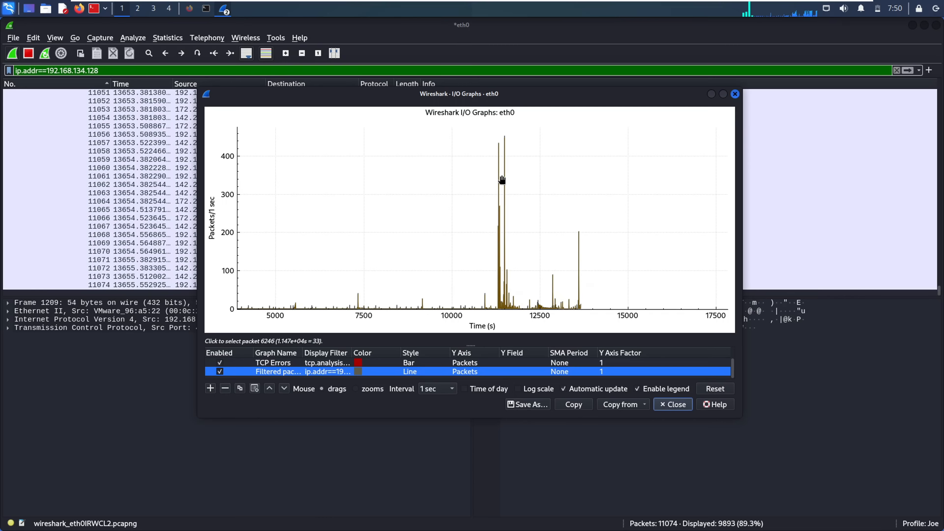
left_click(499, 187)
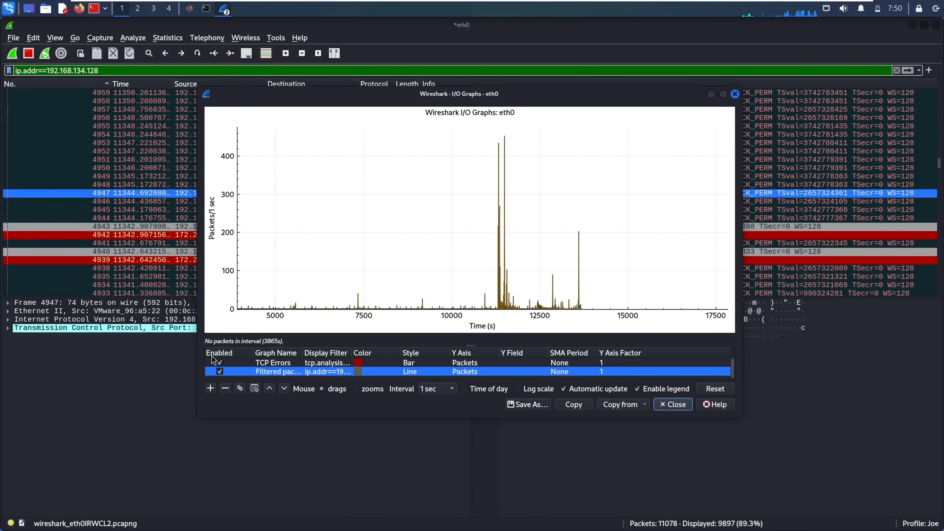
left_click(219, 362)
left_click(220, 371)
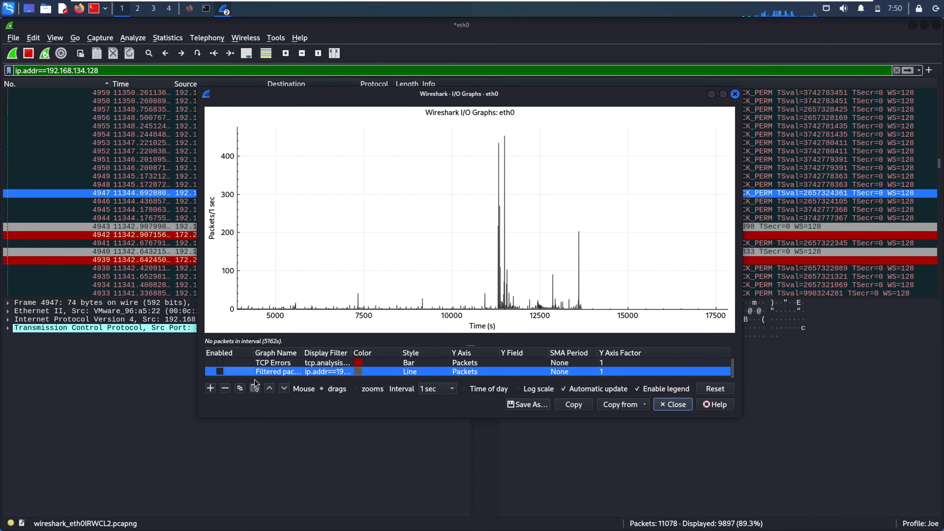
- Add a new graph line named udp and enable it
left_click(210, 389)
double_click(285, 371)
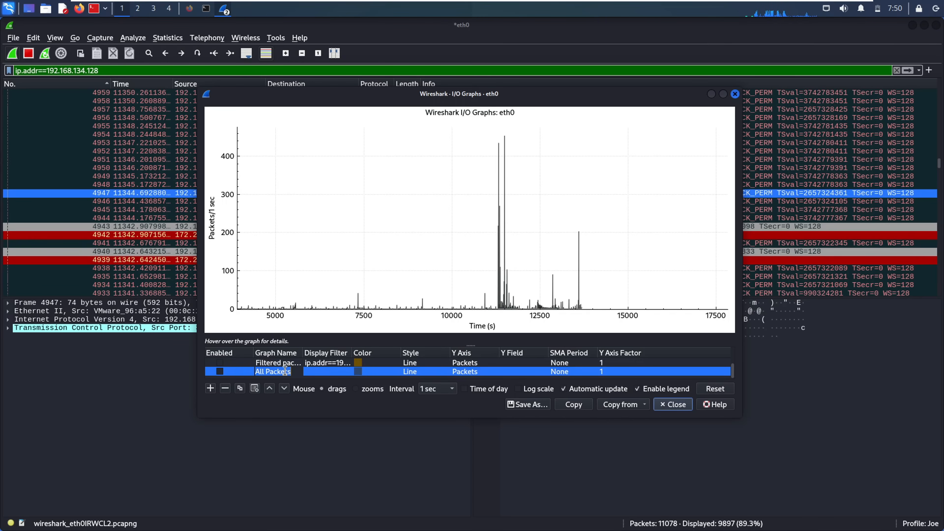
type("udp")
key("Tab")
type("udp")
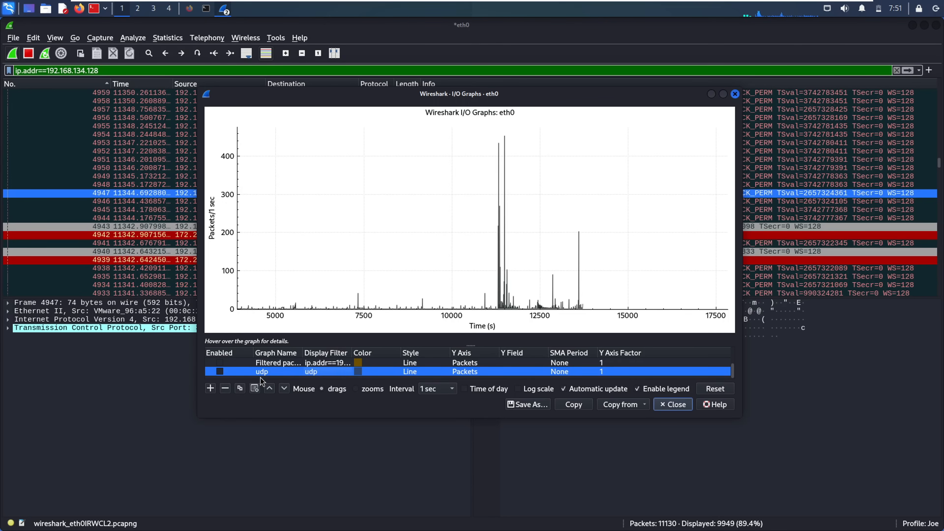
left_click(260, 377)
left_click(257, 373)
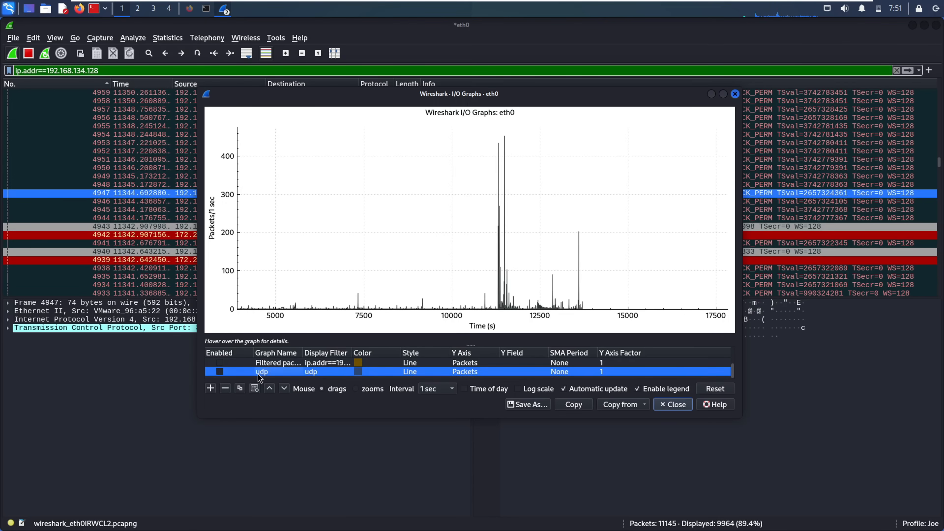
left_click(219, 371)
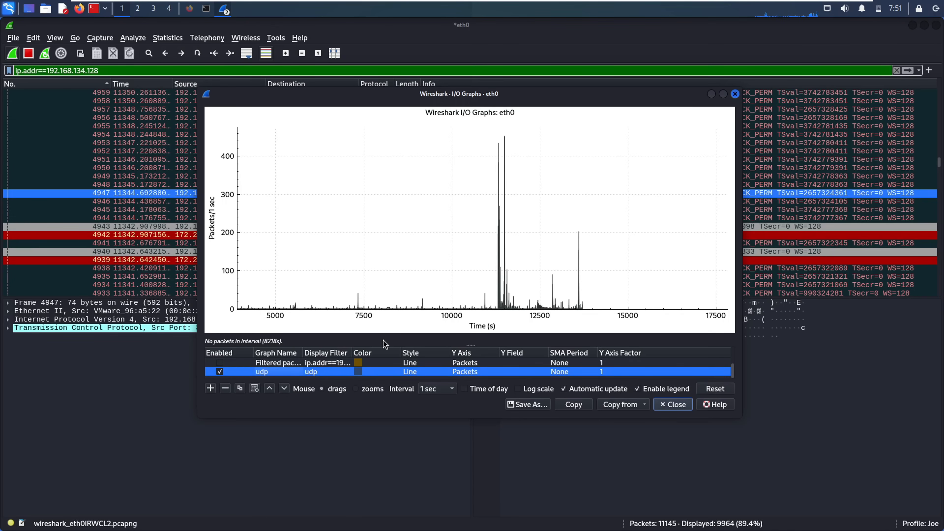
- Jump to another spike's packet, add one more graph line, and close I/O Graphs
mouse_move(383, 340)
left_click(499, 153)
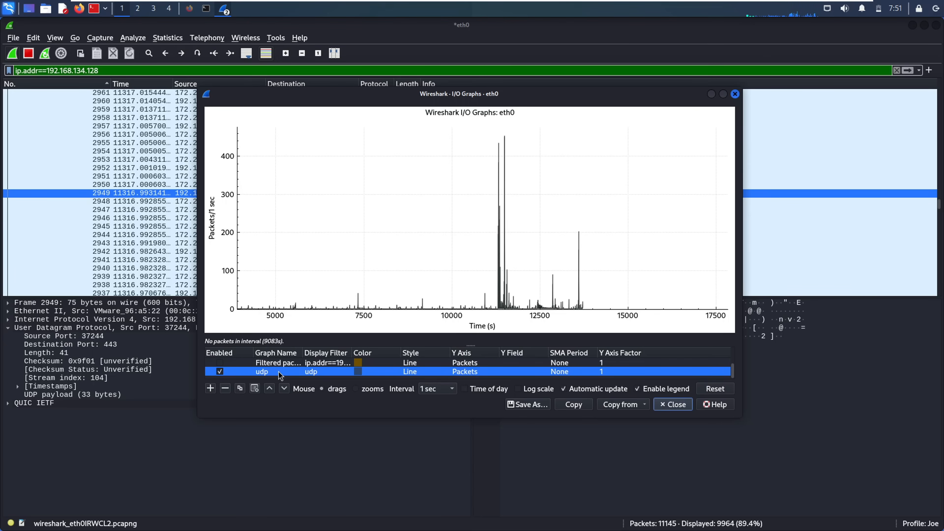
left_click(211, 388)
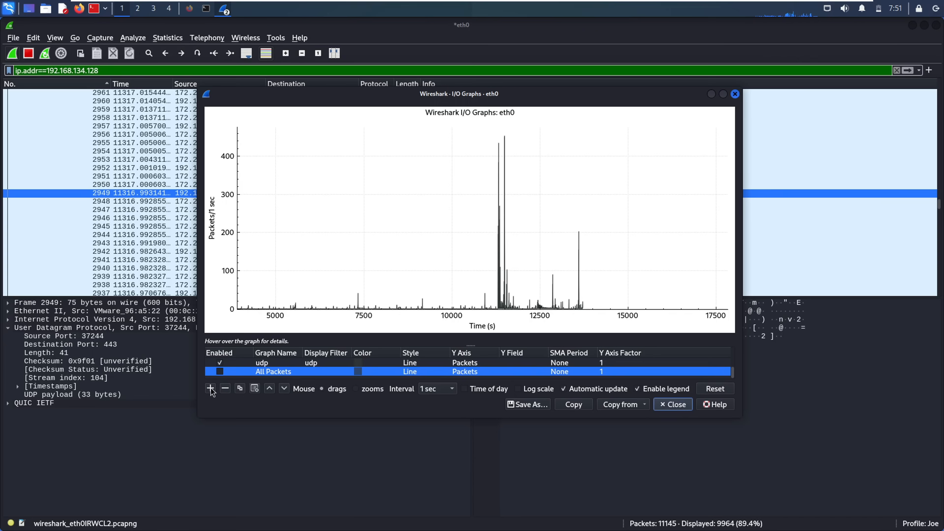
double_click(266, 372)
key("Escape")
key("Escape")
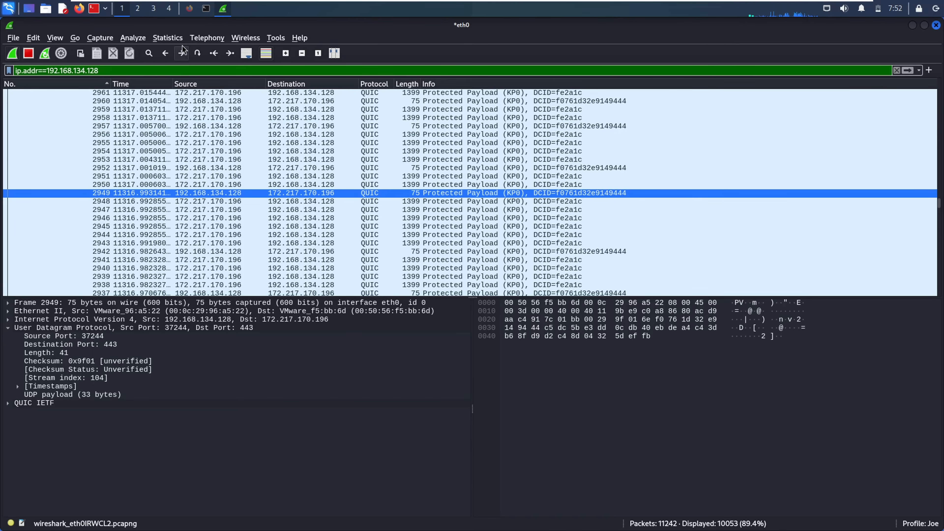
left_click(177, 38)
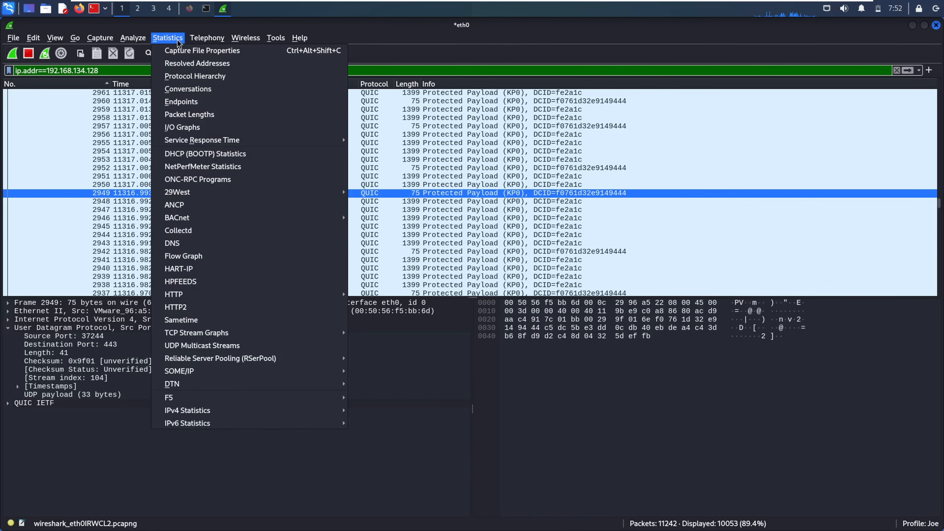
mouse_move(244, 138)
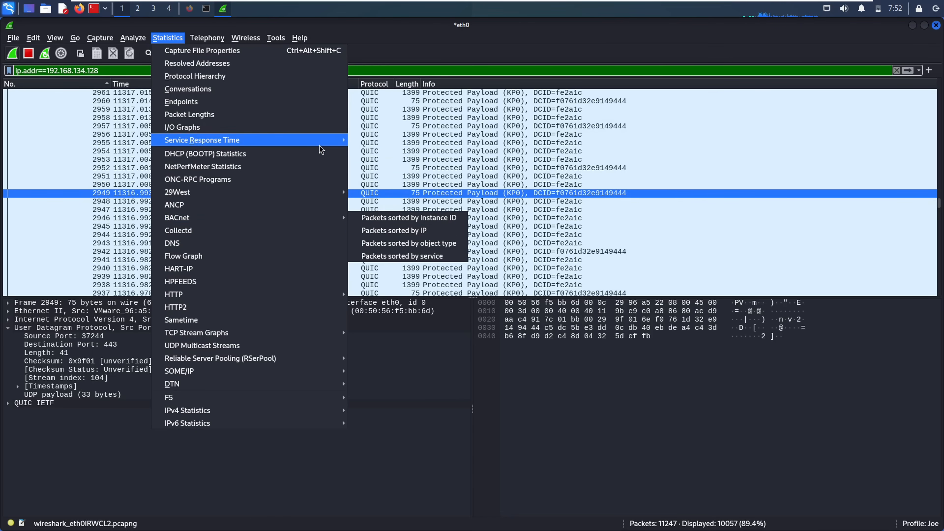
mouse_move(319, 145)
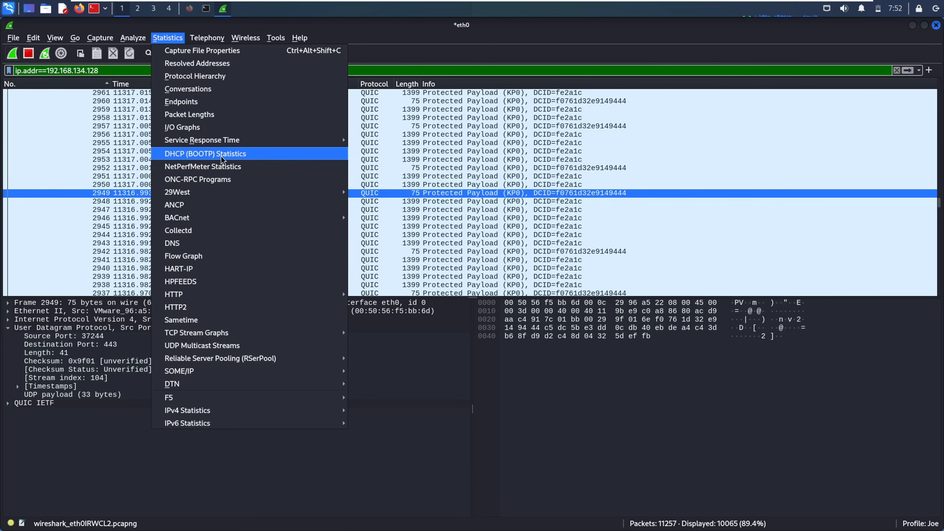
left_click(214, 154)
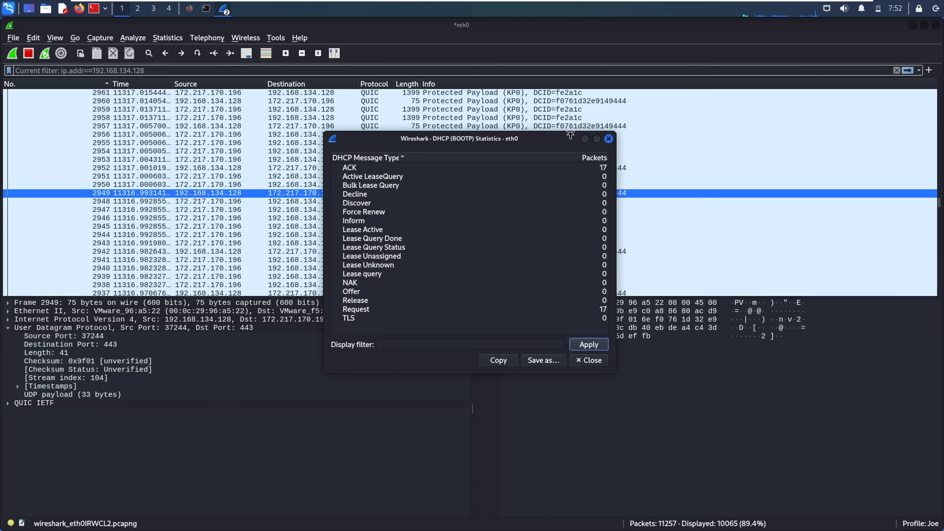
left_click(391, 168)
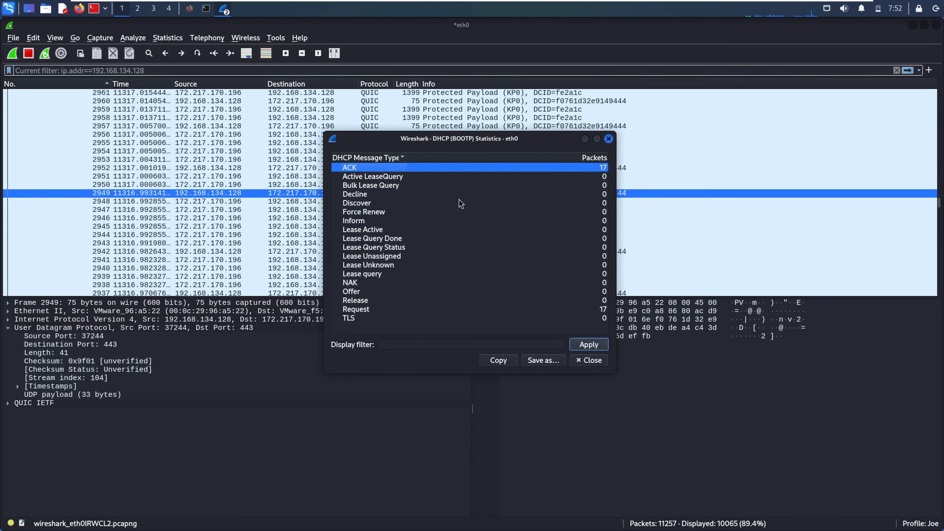
left_click(586, 310)
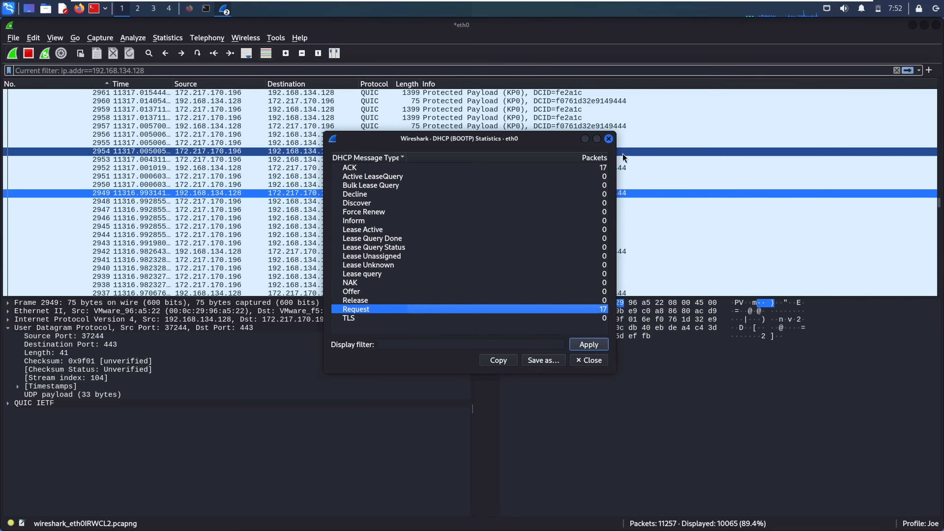
left_click(609, 138)
left_click(167, 37)
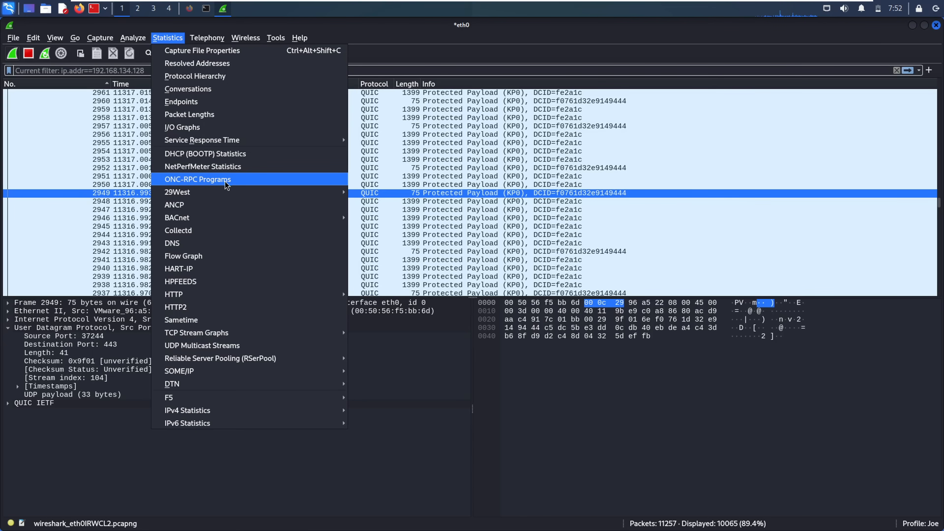
left_click(202, 184)
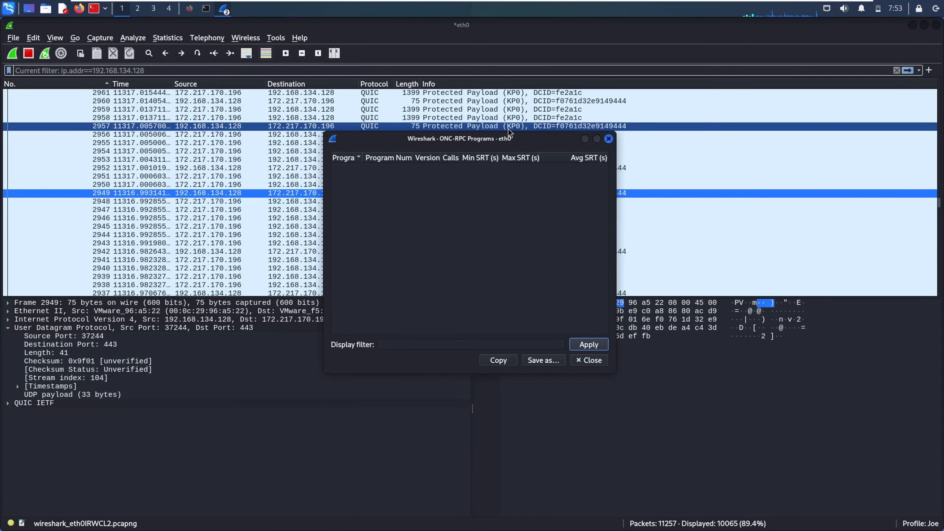
left_click(609, 139)
left_click(179, 39)
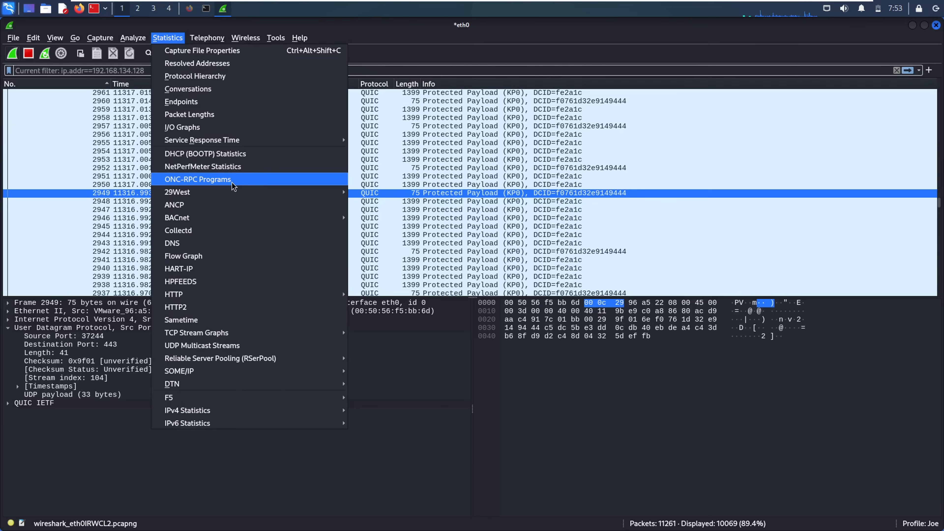
mouse_move(196, 193)
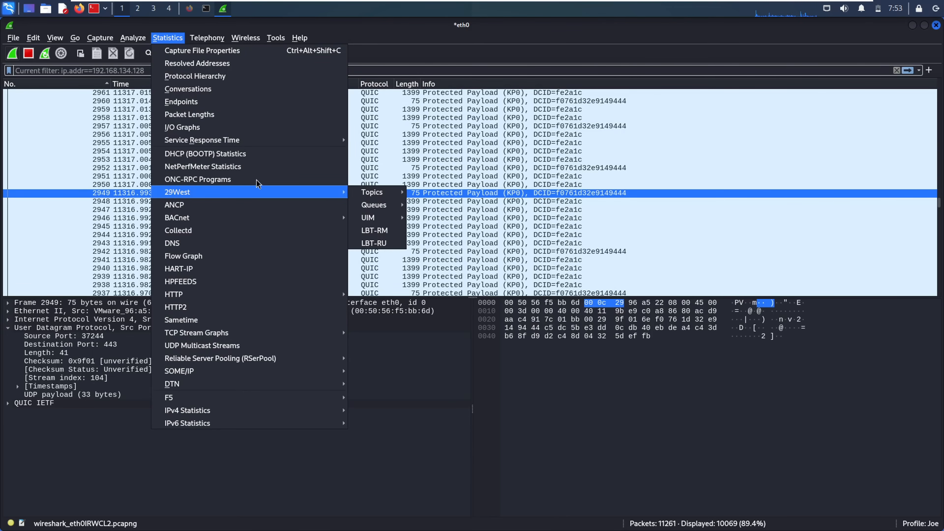
mouse_move(378, 209)
left_click(200, 205)
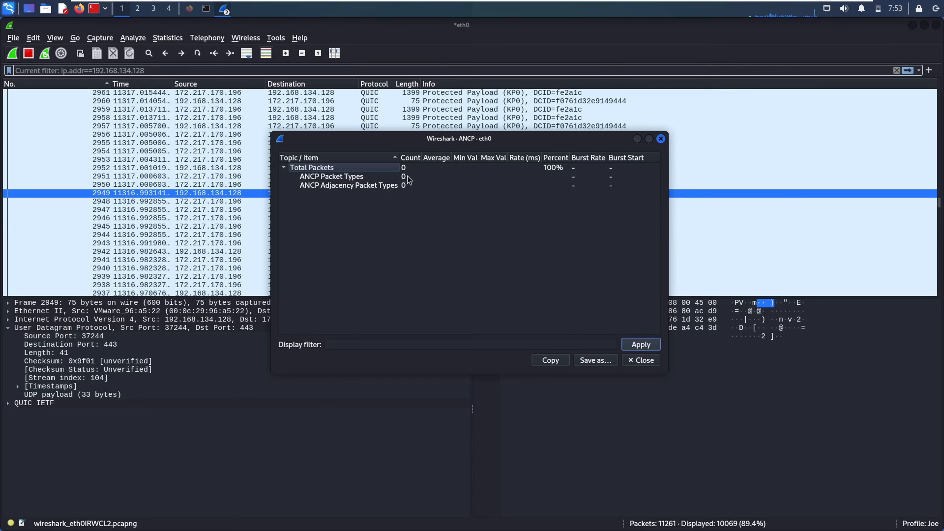
left_click(377, 178)
left_click(378, 186)
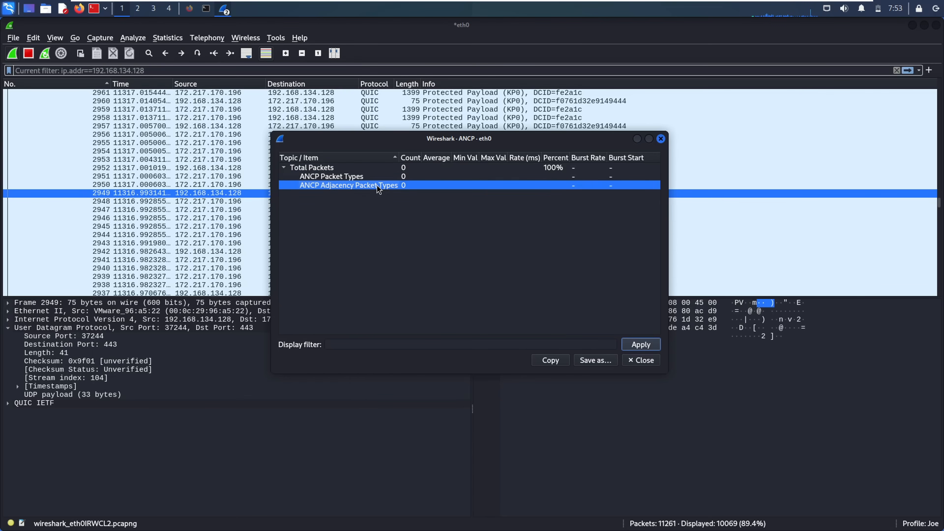
left_click(661, 138)
left_click(165, 39)
mouse_move(204, 205)
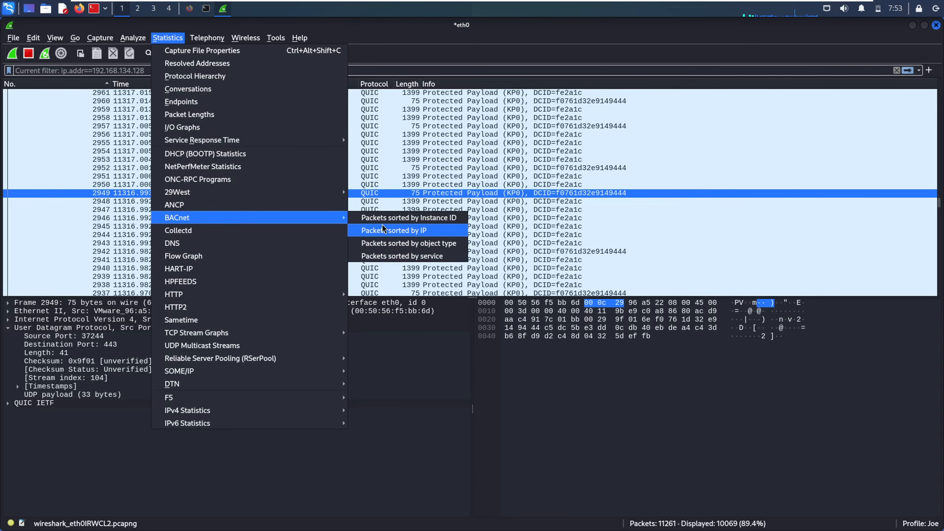
left_click(386, 231)
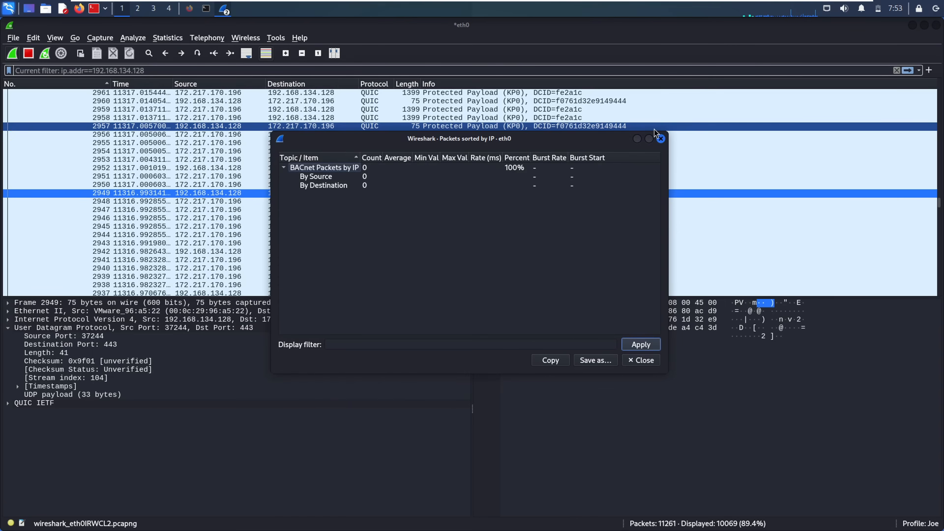
left_click(662, 139)
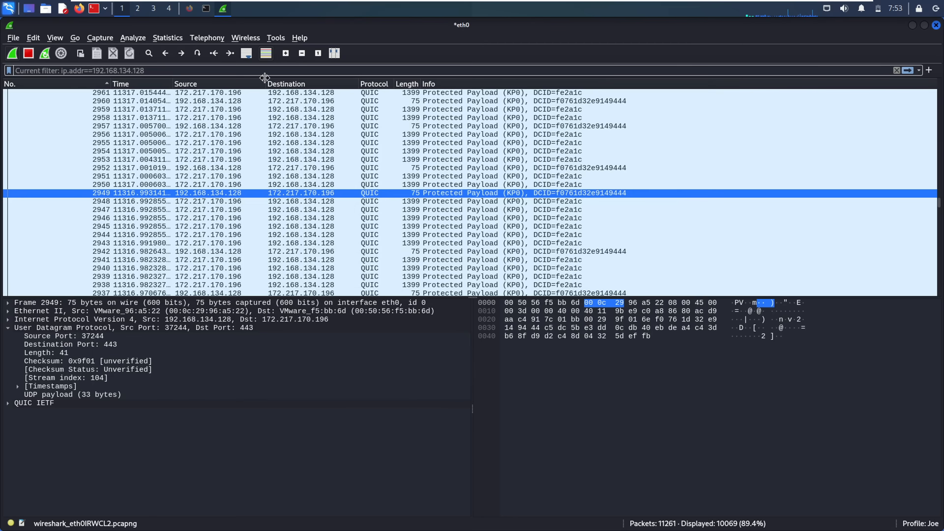
left_click(167, 38)
mouse_move(222, 219)
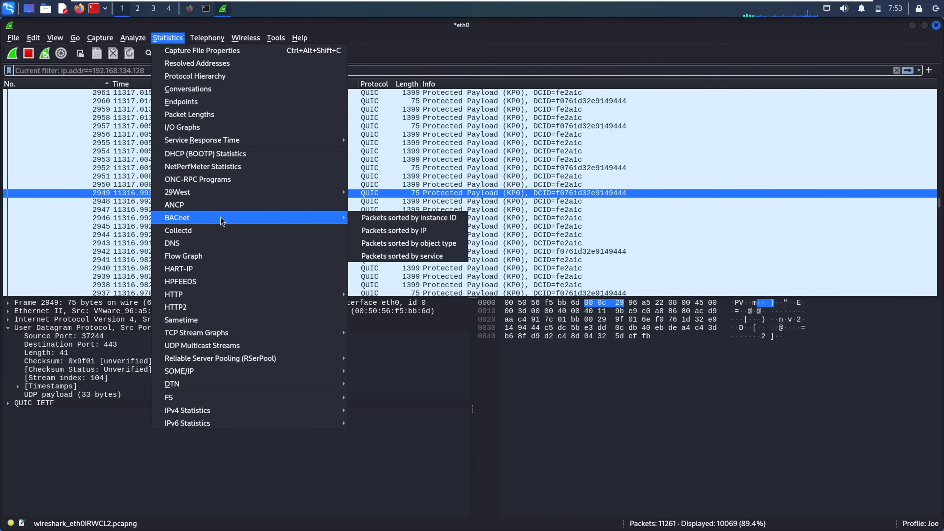
left_click(373, 218)
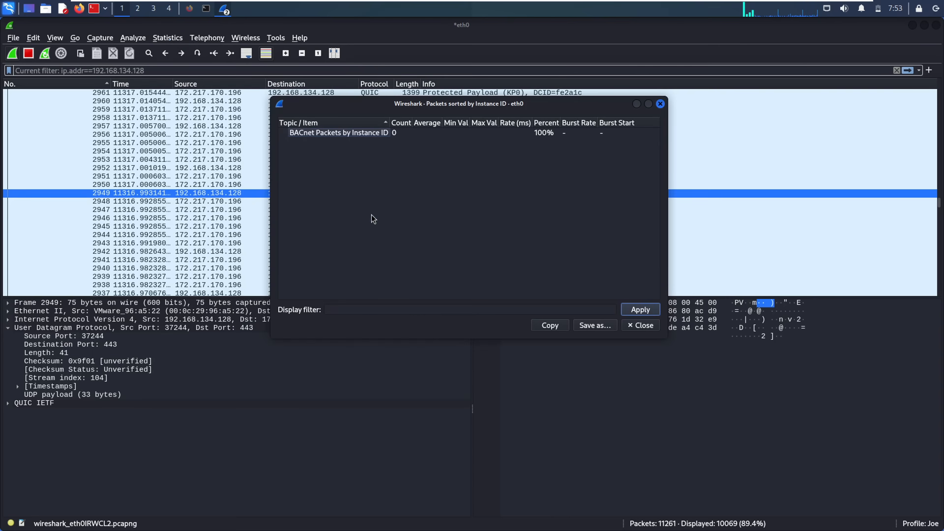
left_click(660, 104)
left_click(168, 39)
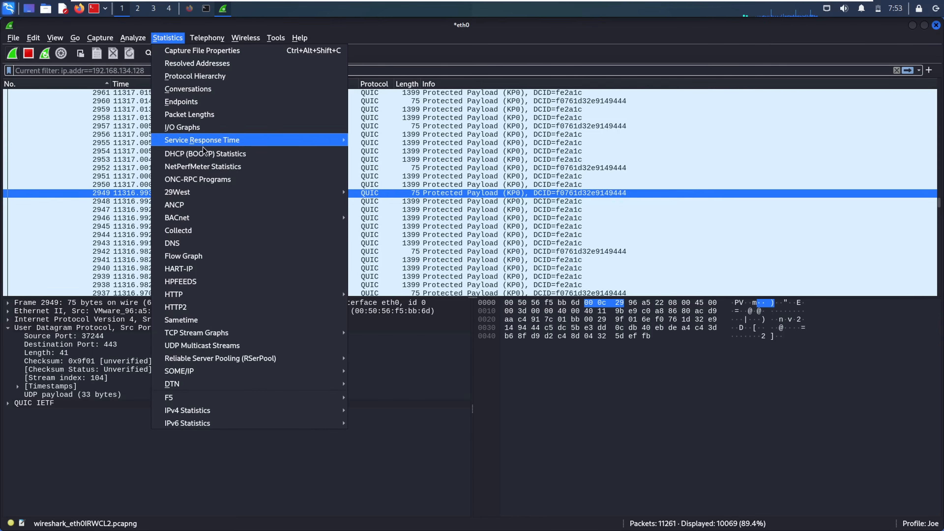
mouse_move(214, 220)
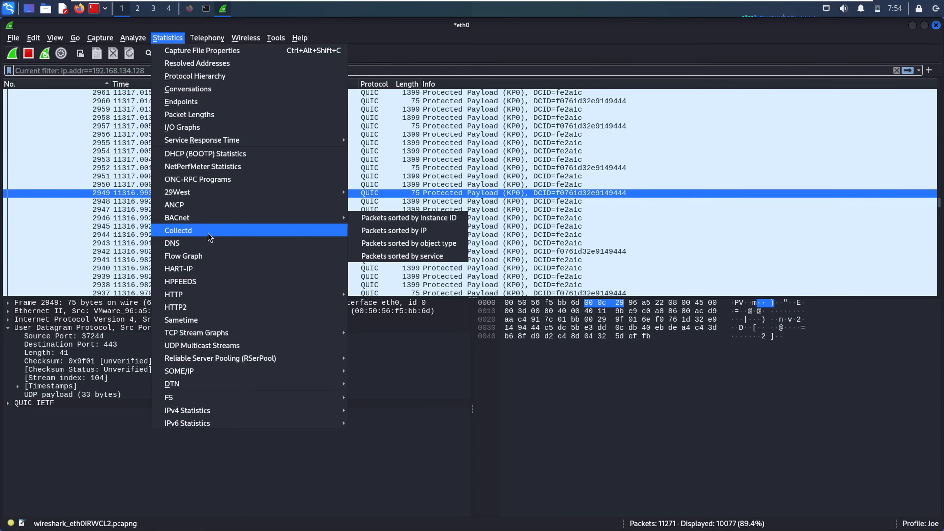
- View and close Collectd statistics, then open the Flow Graph of the capture
left_click(205, 234)
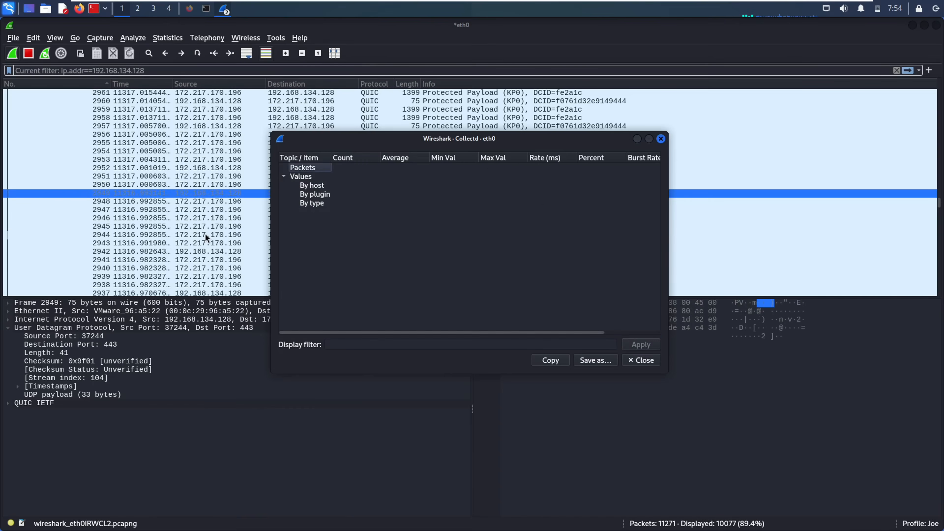
left_click(660, 138)
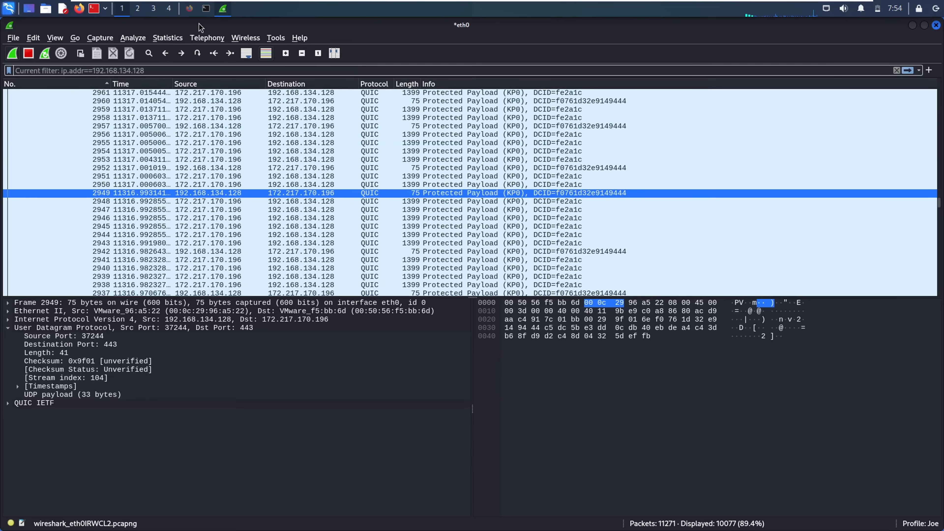
left_click(170, 38)
mouse_move(198, 220)
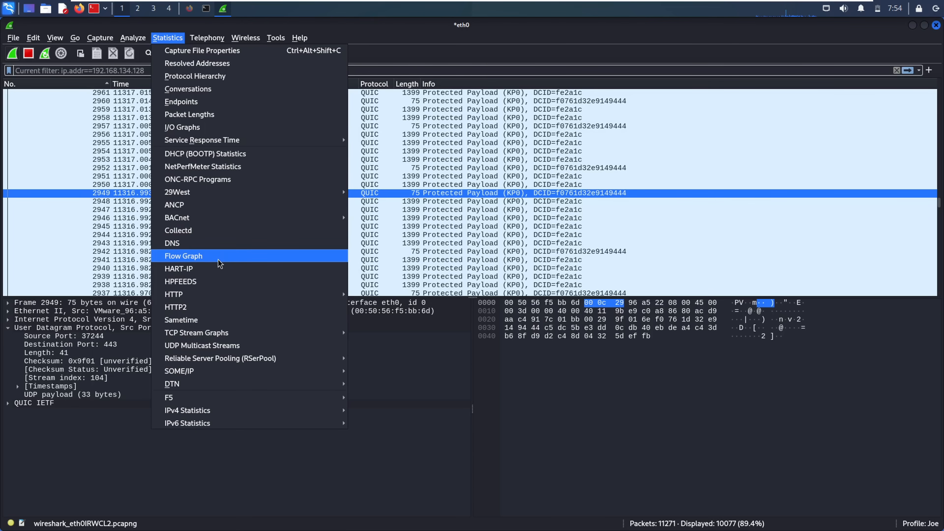
left_click(219, 262)
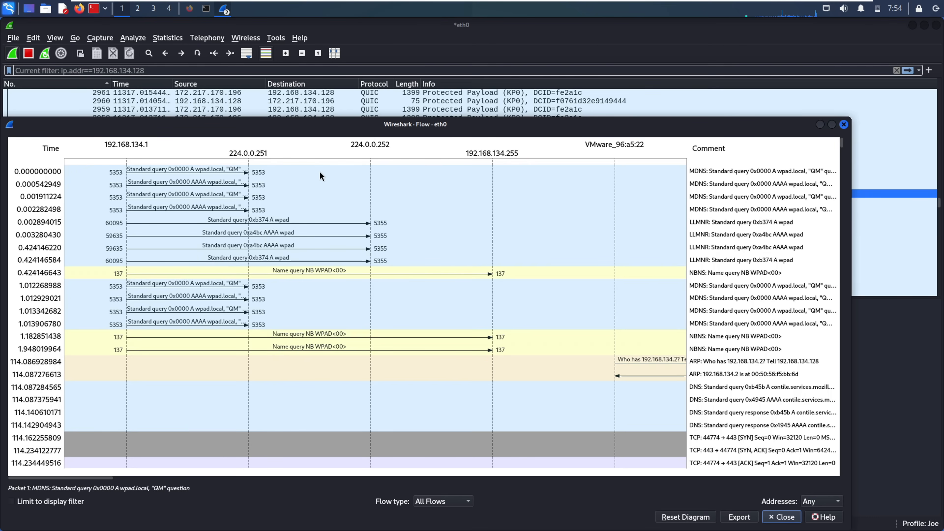
- Inspect MDNS queries and the NBNS name query at 1.948019964 in the flow
left_click(218, 172)
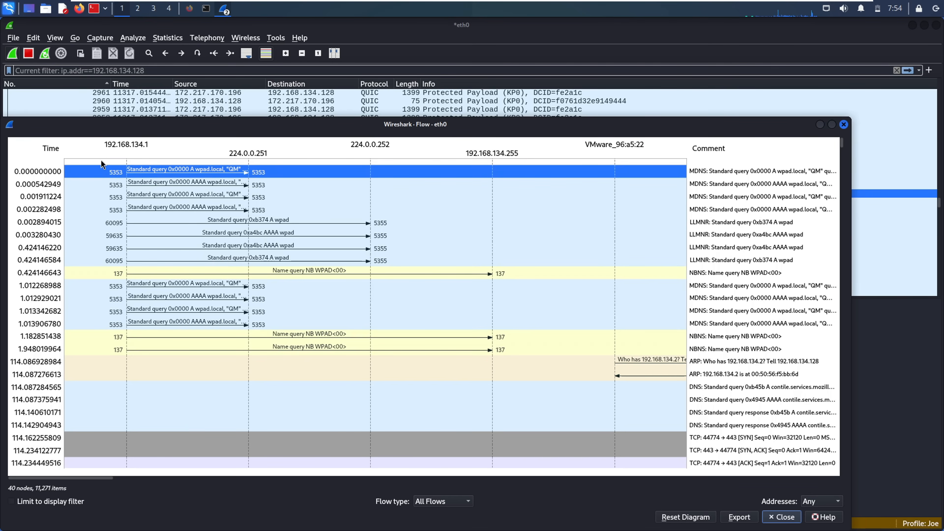
left_click(183, 181)
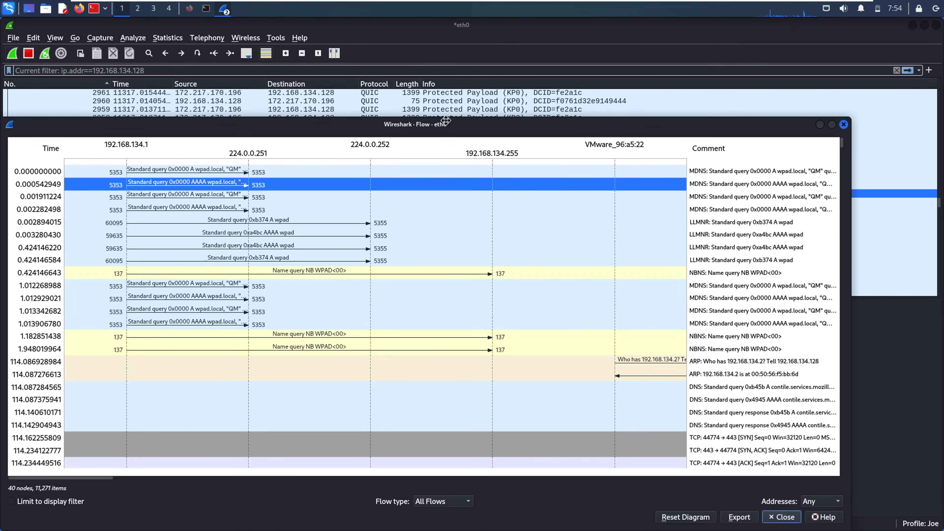
left_click_drag(447, 122, 443, 104)
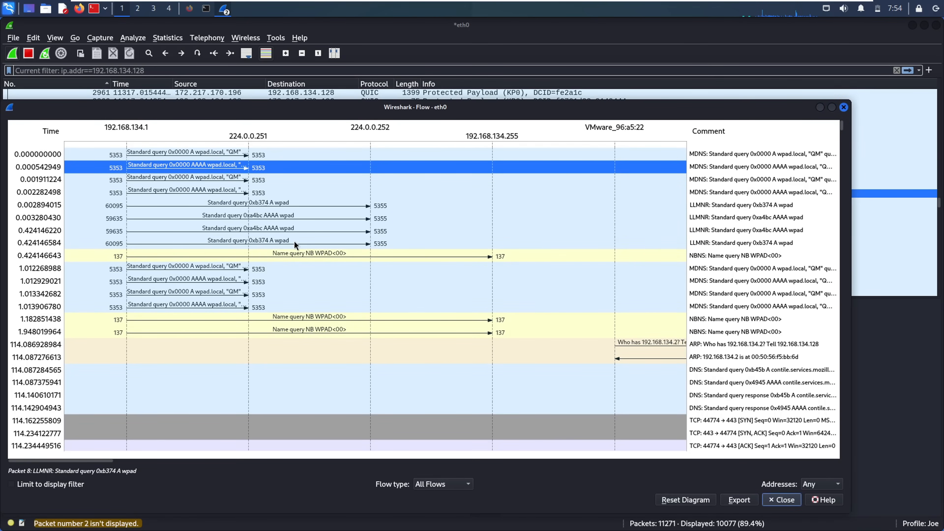
left_click(280, 263)
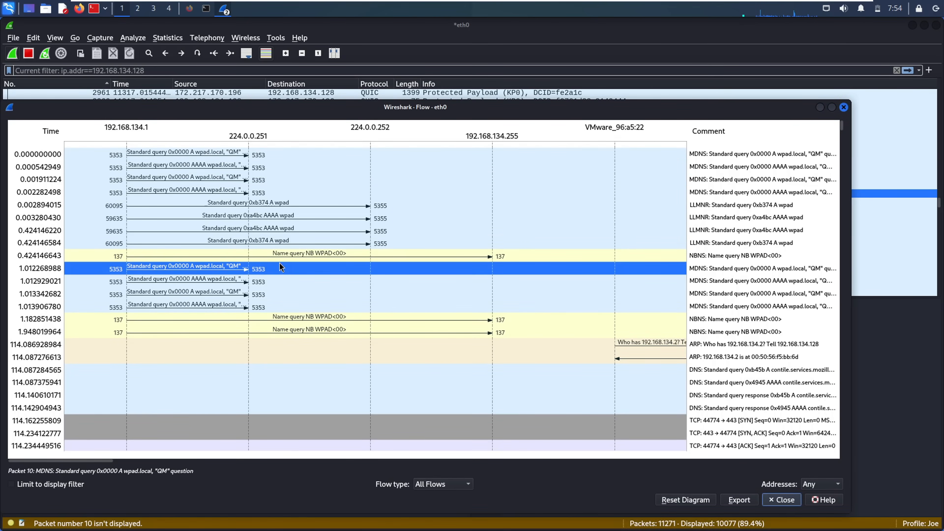
left_click(254, 335)
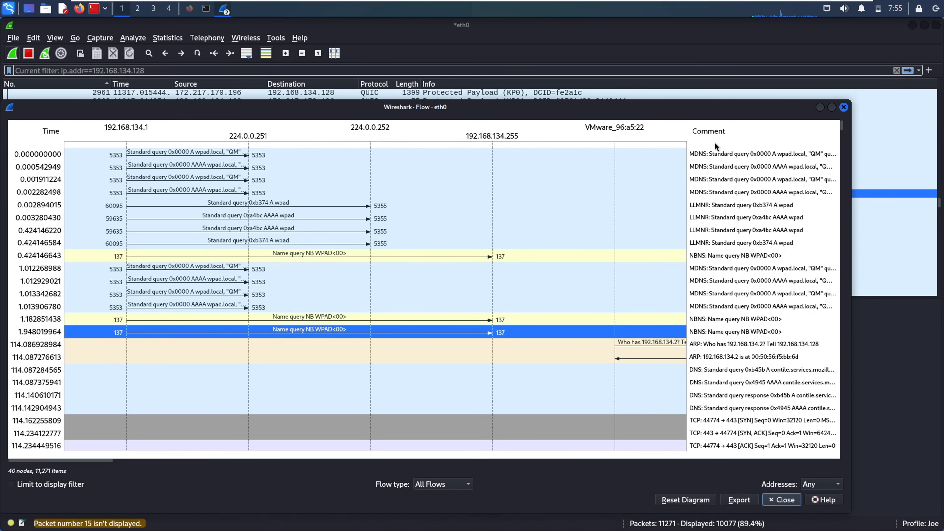
left_click(704, 157)
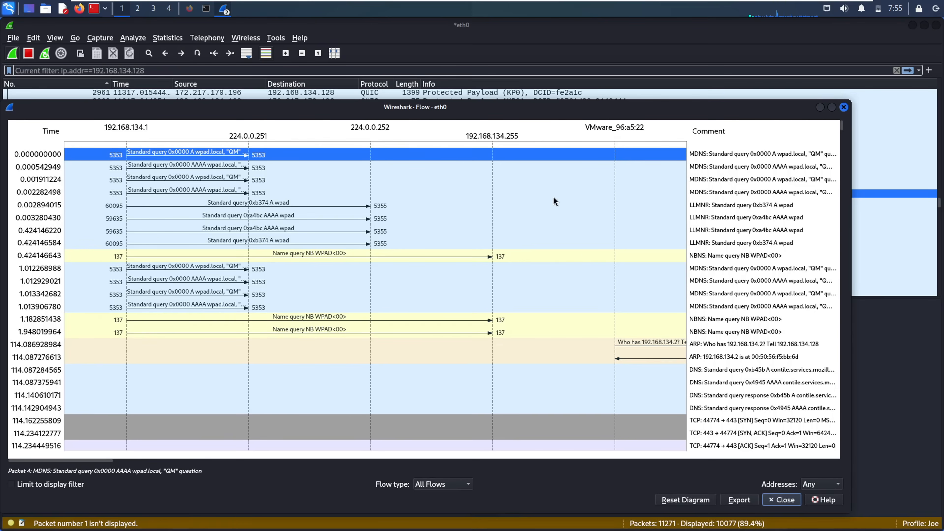
- Inspect the LLMNR query, DNS response at 114.142904943 and NBNS queries, then close Flow
left_click(35, 231)
left_click(35, 280)
left_click(42, 412)
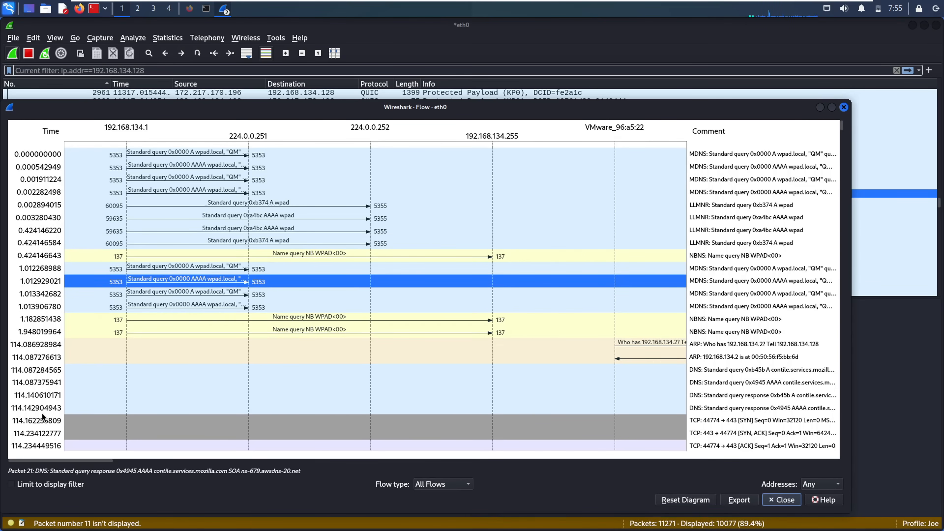
left_click(179, 319)
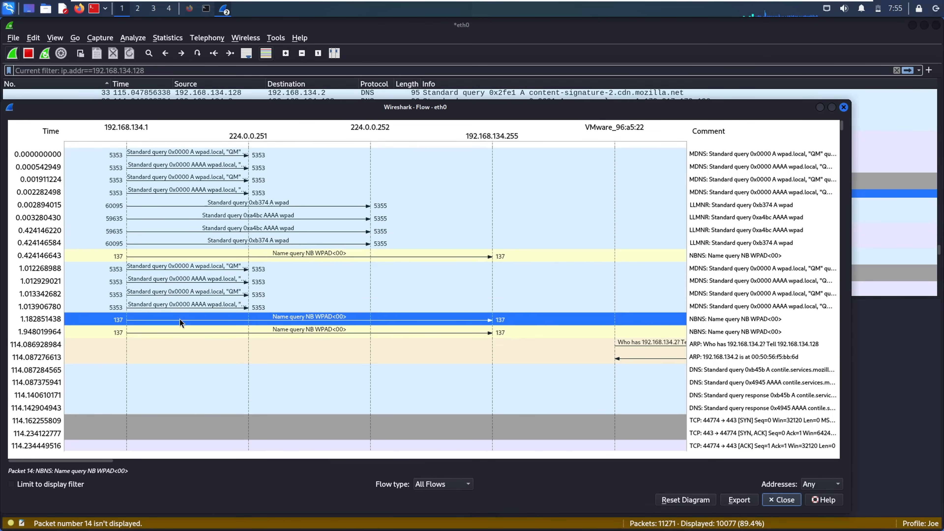
left_click(352, 337)
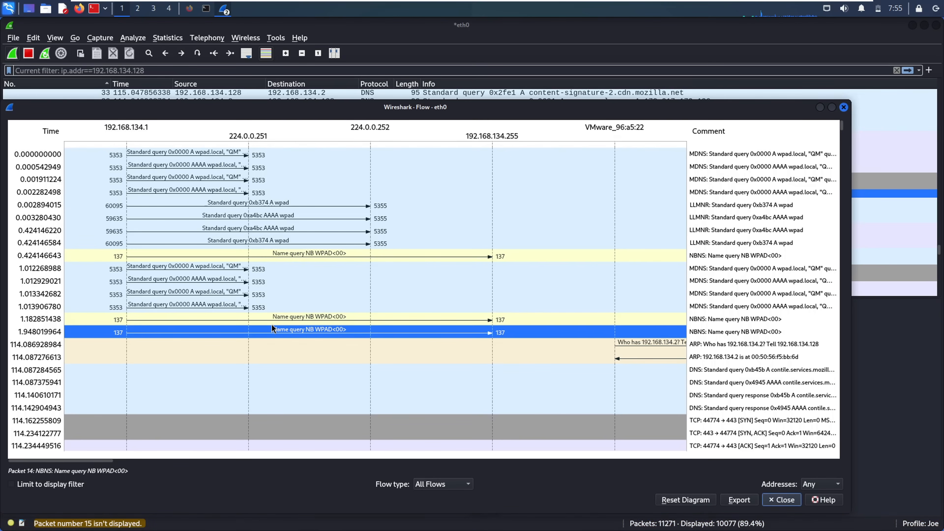
left_click(844, 107)
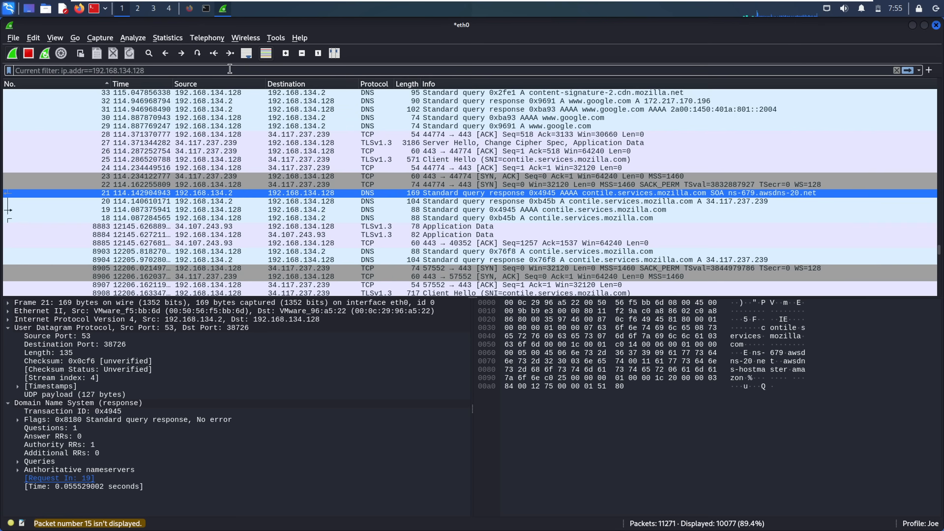
left_click(166, 38)
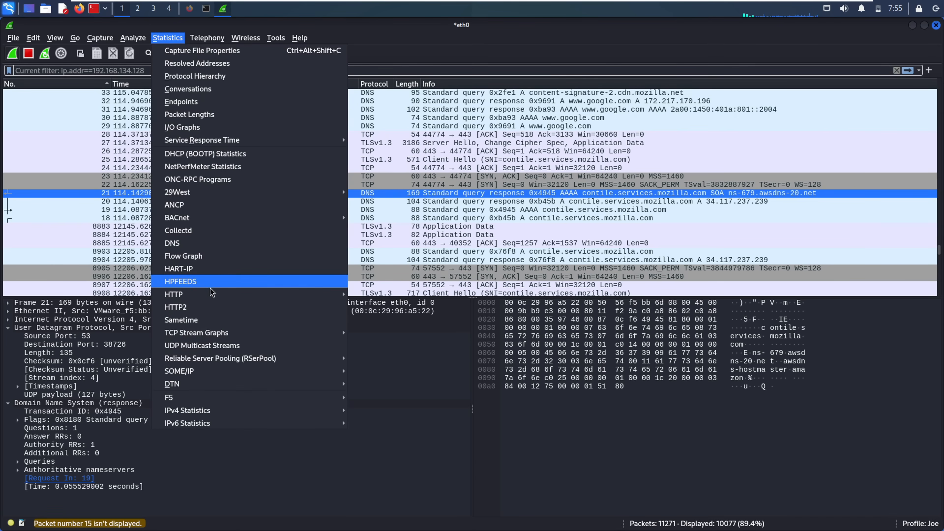
left_click(223, 269)
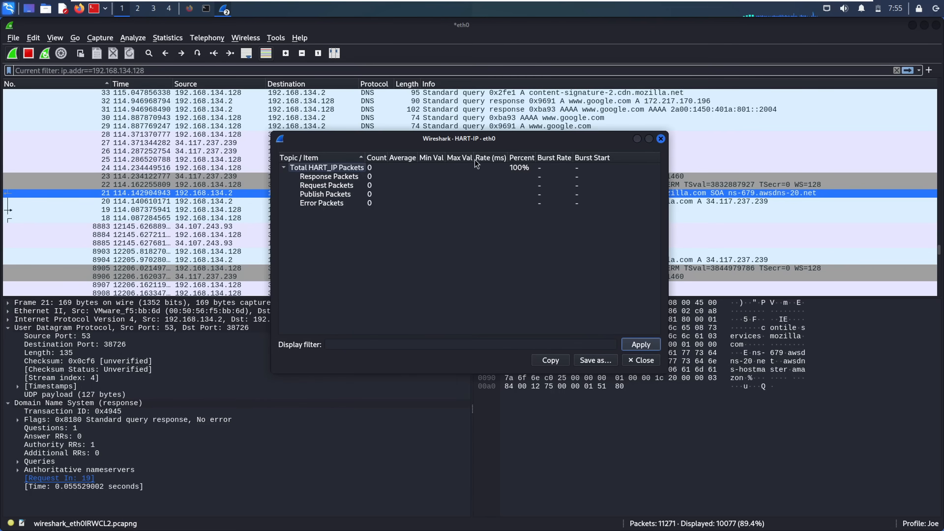
left_click(303, 178)
left_click(345, 213)
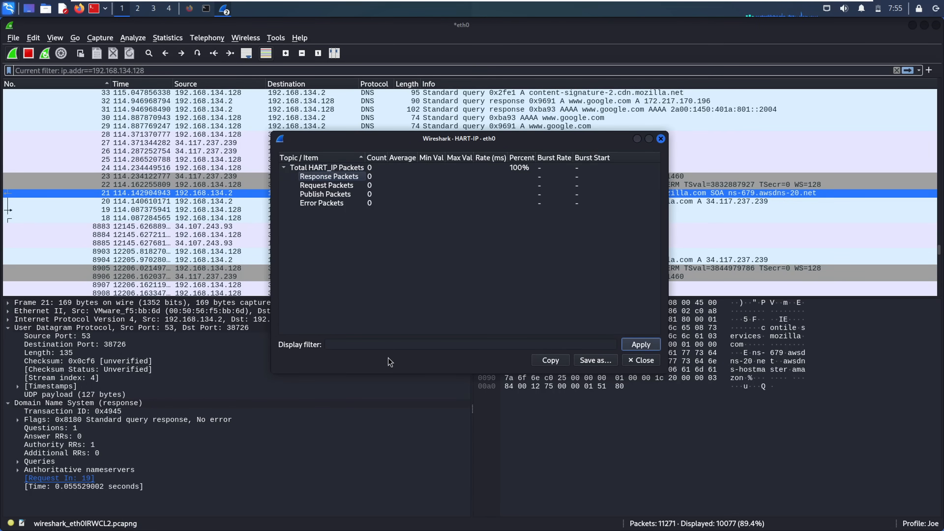
left_click(387, 344)
type("tcp")
key("Escape")
left_click(484, 299)
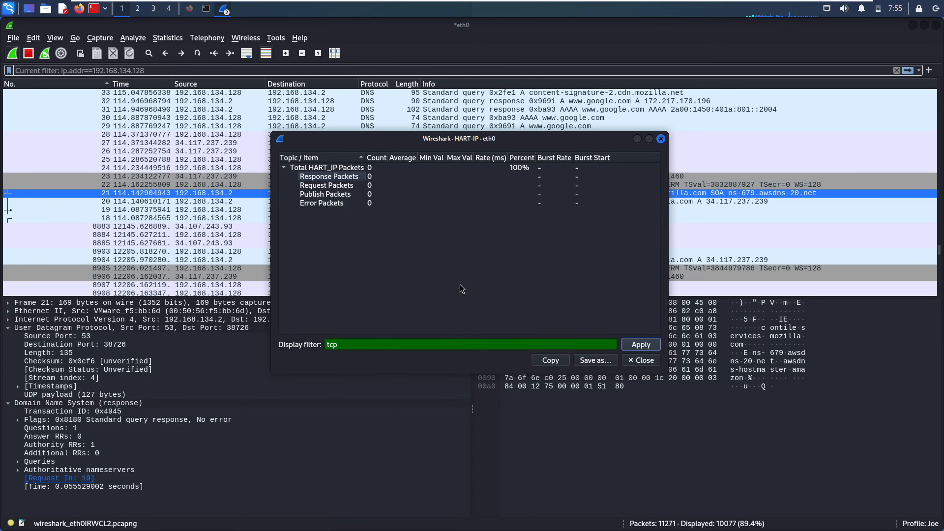
left_click(366, 343)
double_click(365, 342)
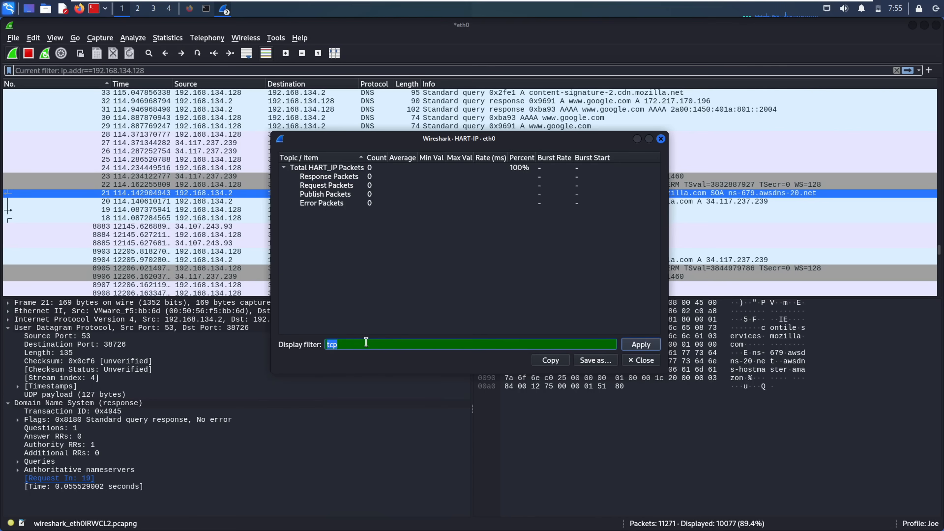
left_click(394, 292)
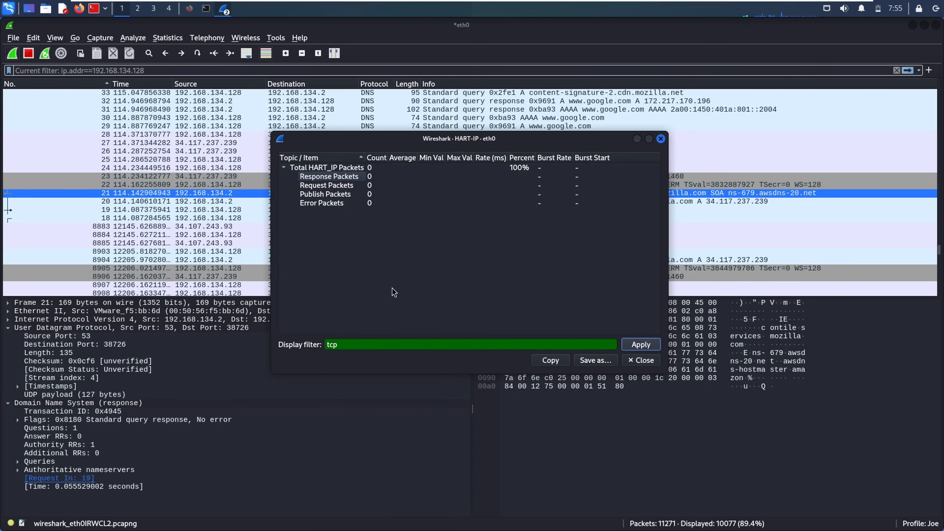
left_click(661, 139)
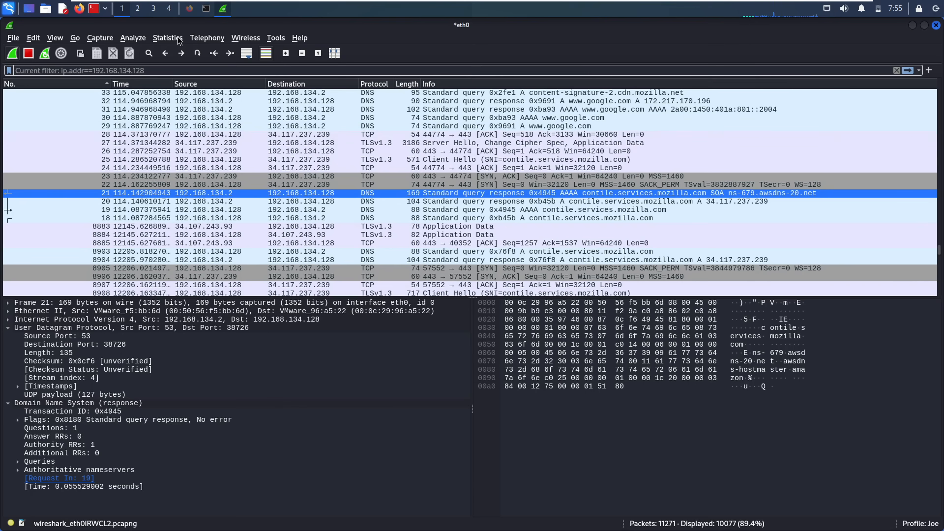
left_click(168, 37)
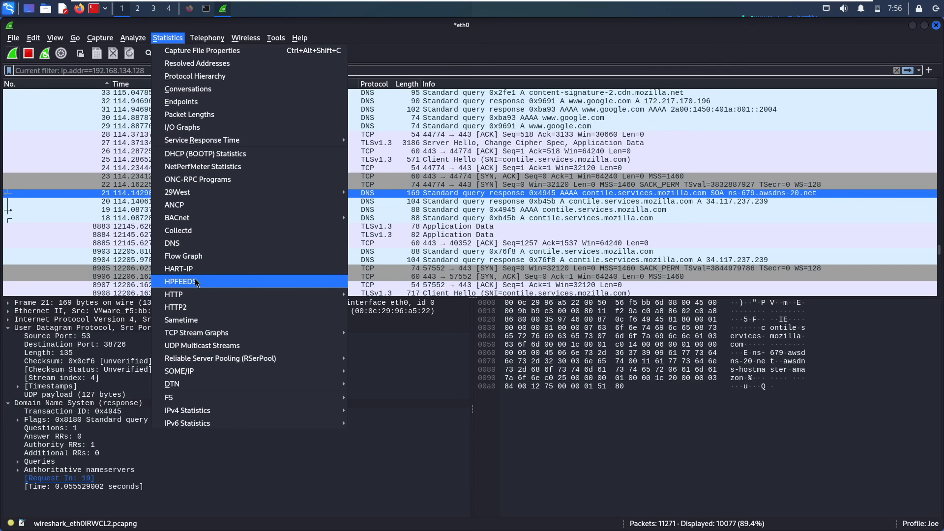
mouse_move(210, 296)
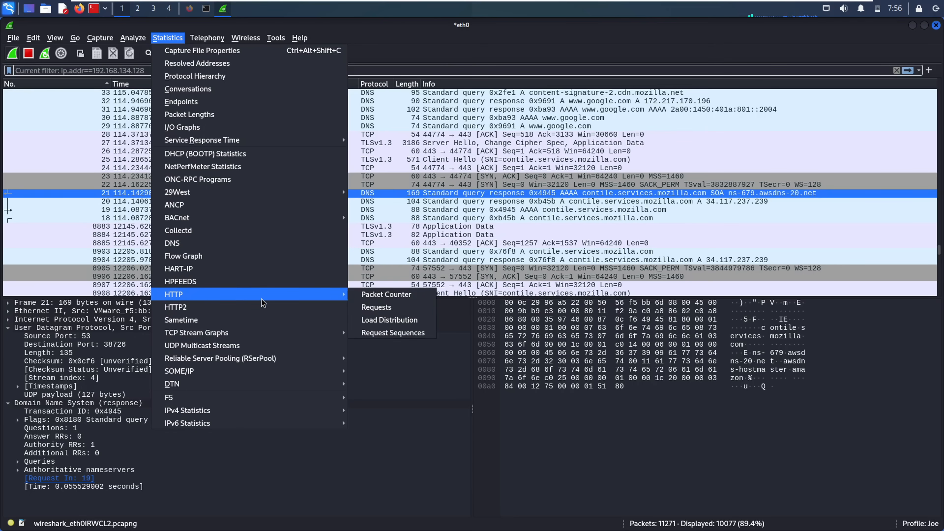
left_click(374, 308)
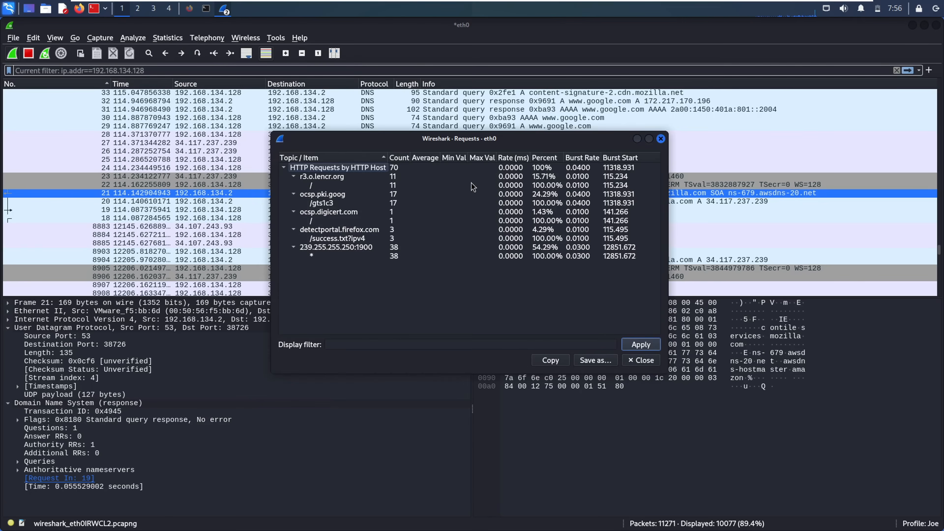
left_click(373, 257)
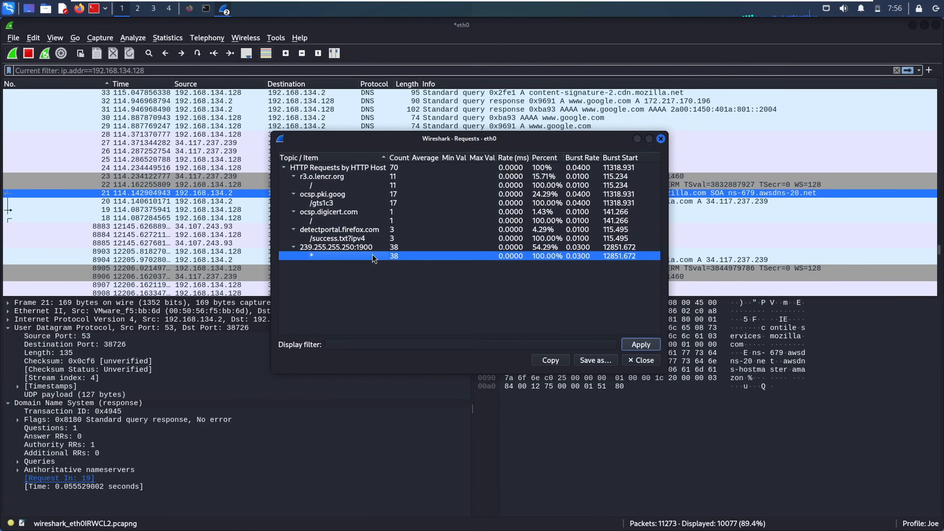
left_click(660, 138)
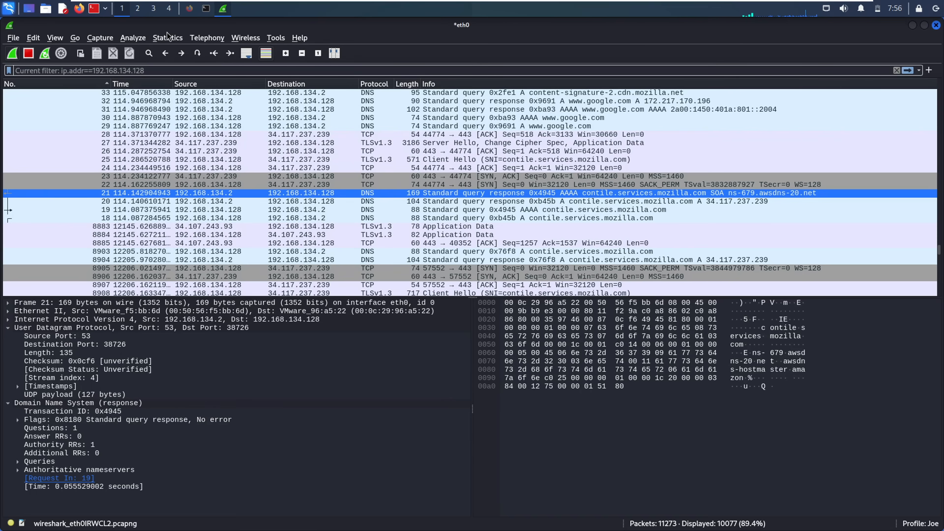
- View the Sametime message statistics showing zero messages, then close them
left_click(167, 38)
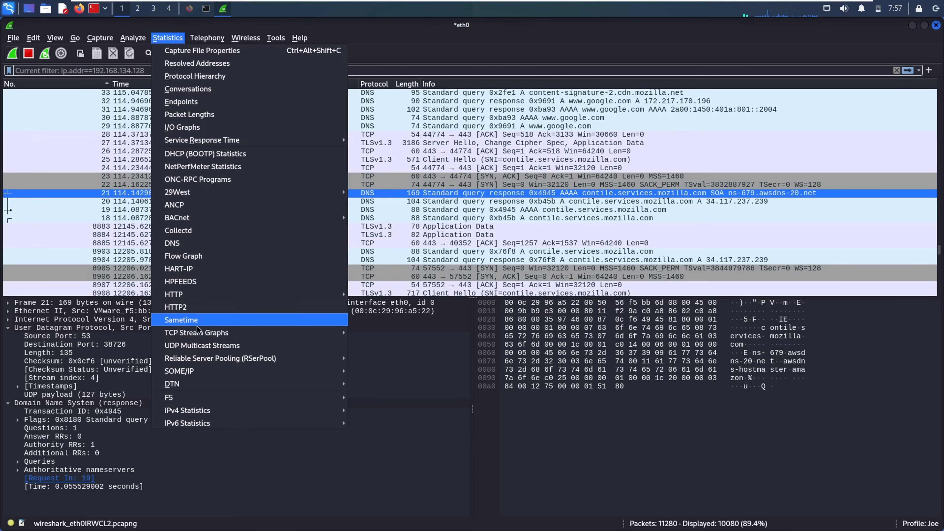
left_click(183, 320)
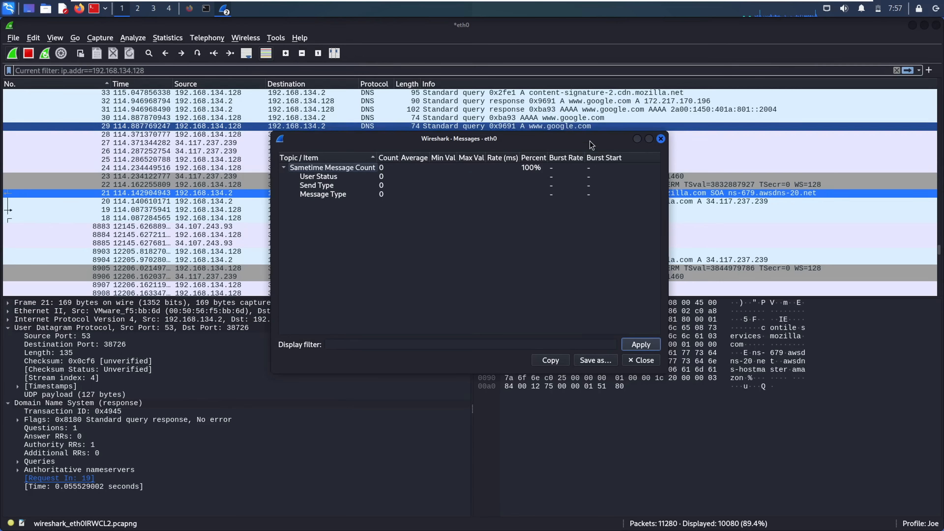
left_click(660, 138)
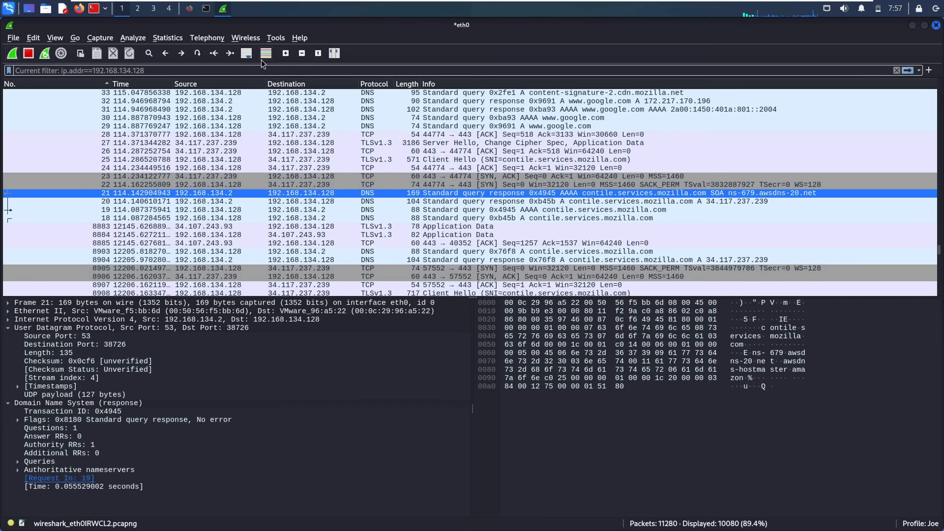
left_click(162, 40)
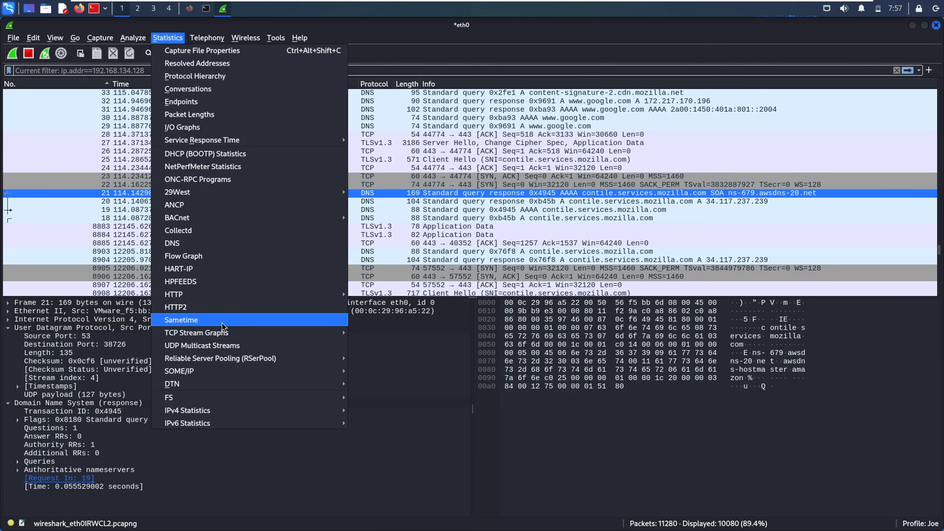
- Select packet 22, the TCP SYN to port 443
mouse_move(217, 335)
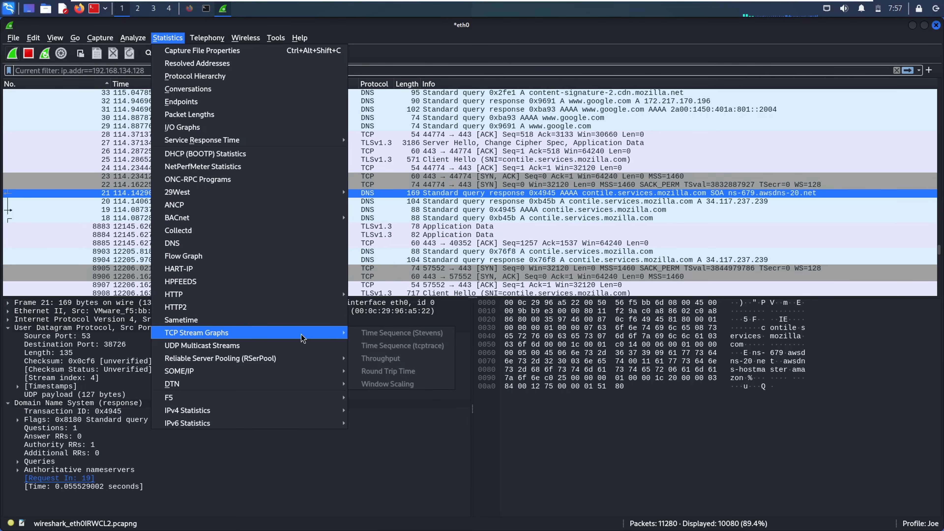
left_click(444, 169)
left_click(376, 184)
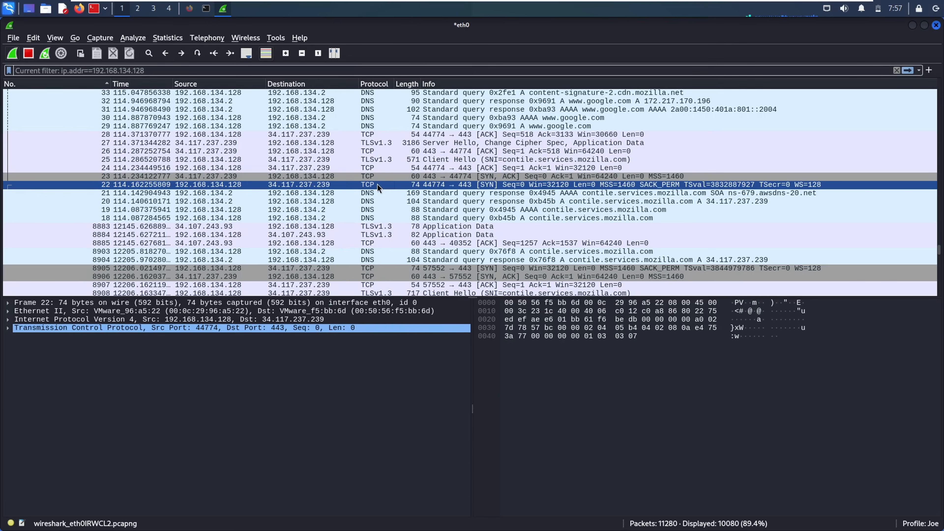
- Bring up the Statistics > TCP Stream Graphs submenu
left_click(166, 37)
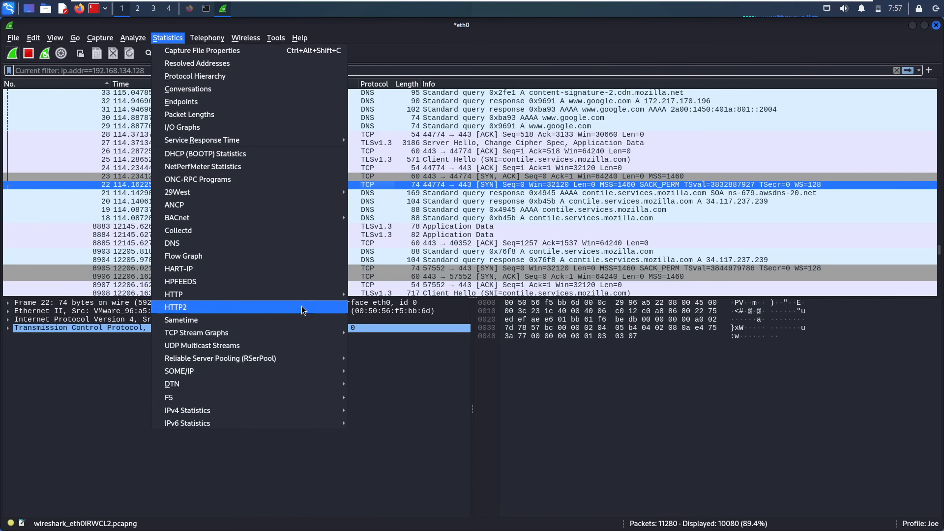
mouse_move(301, 333)
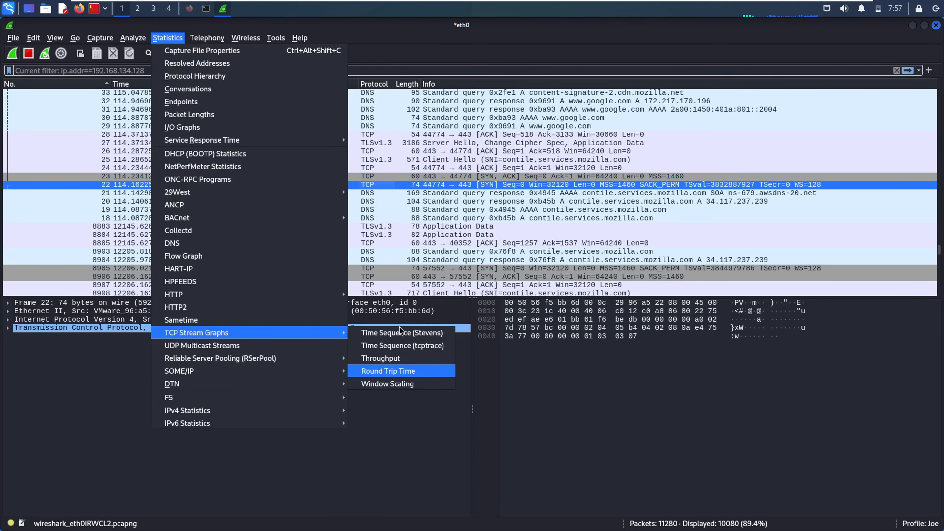
left_click(417, 238)
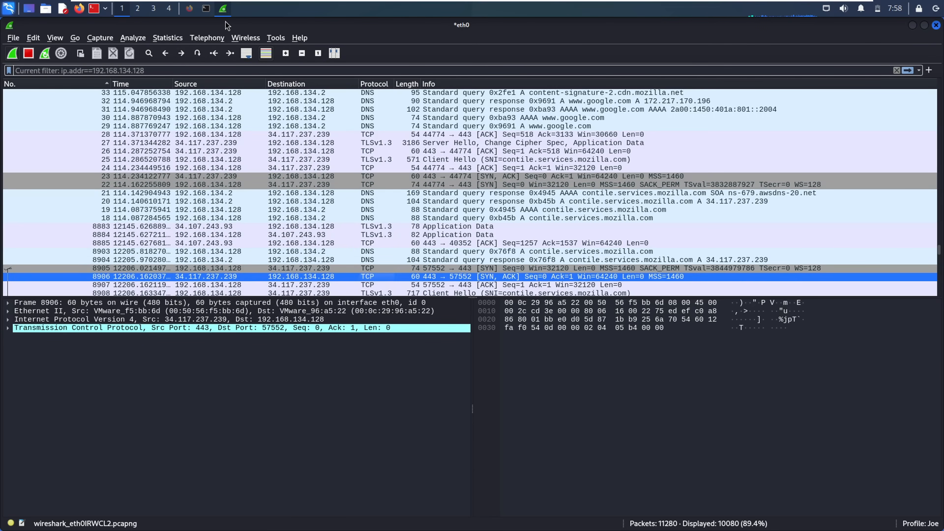
left_click(159, 38)
mouse_move(247, 370)
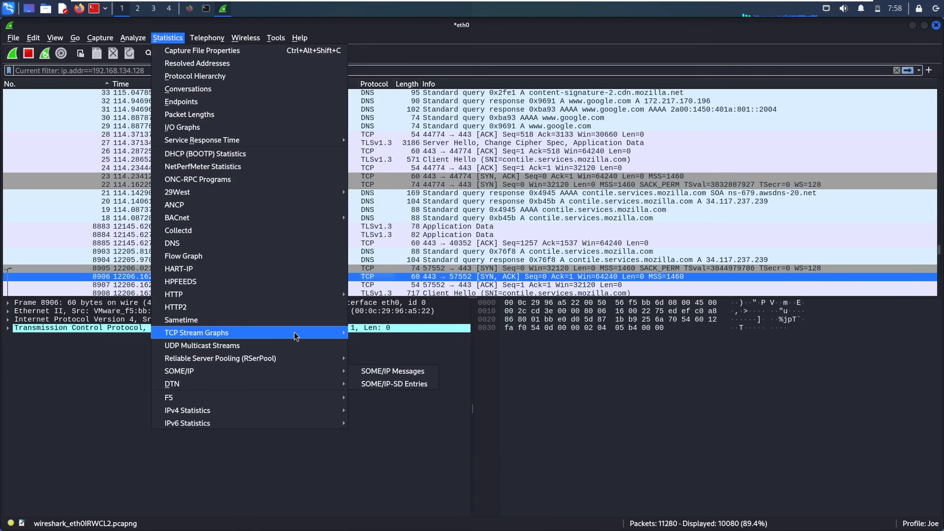
mouse_move(295, 333)
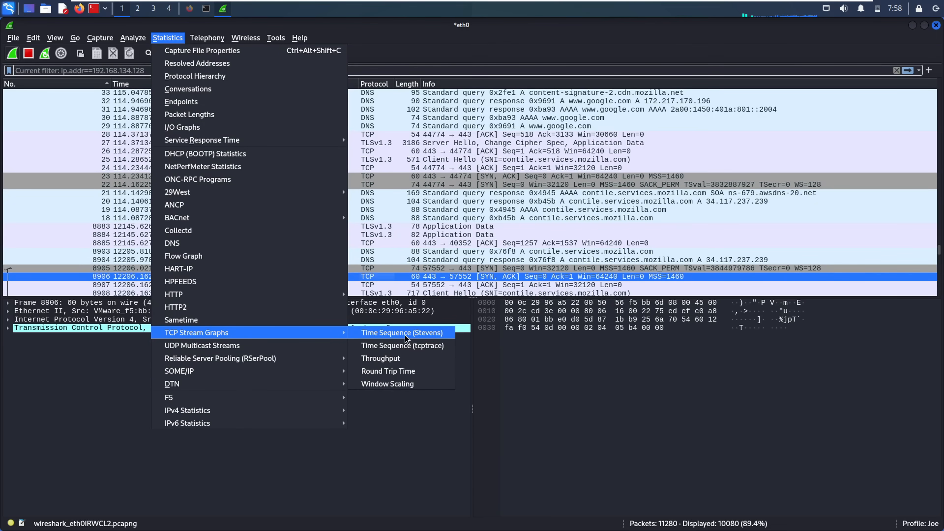
- Open the tcptrace sequence graph for the 443→57552 stream and pan and zoom to the curve's start
left_click(408, 345)
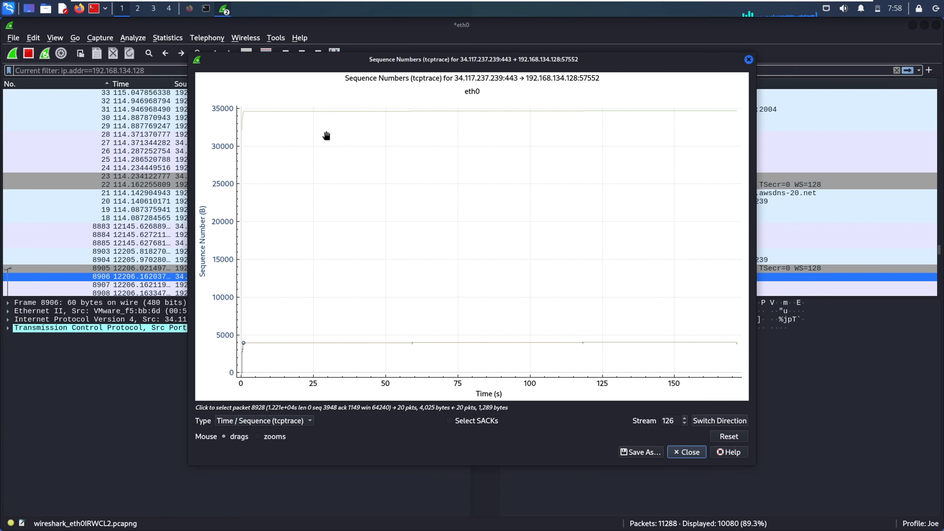
left_click_drag(302, 324, 343, 325)
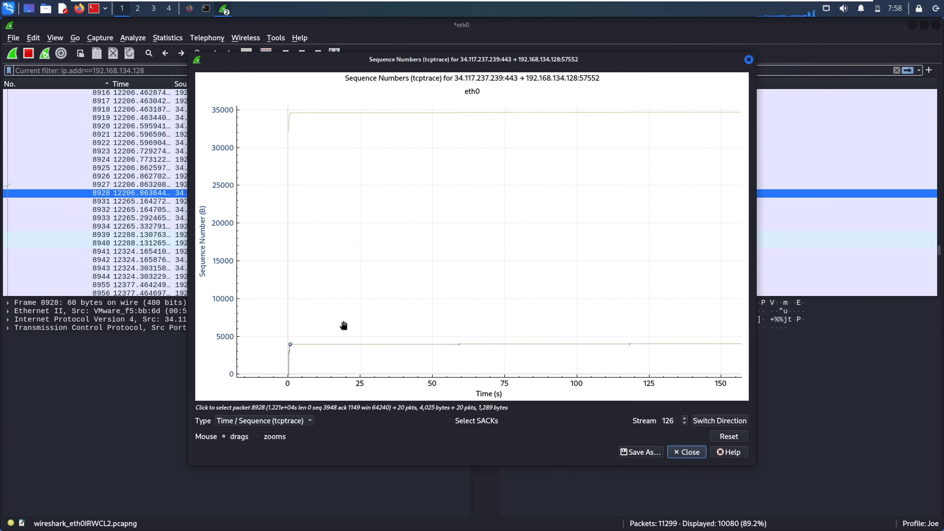
key("plus")
key("plus")
key("plus")
key("plus")
key("plus")
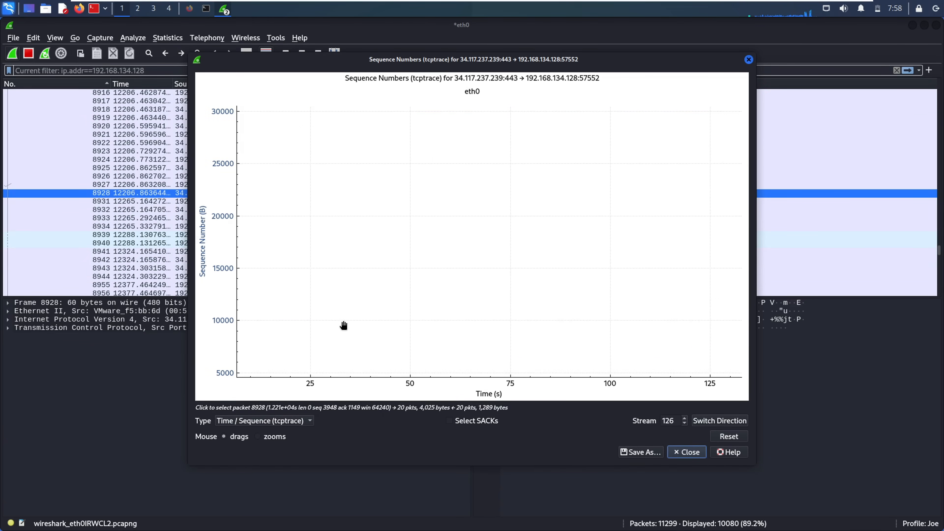
left_click_drag(344, 325, 522, 175)
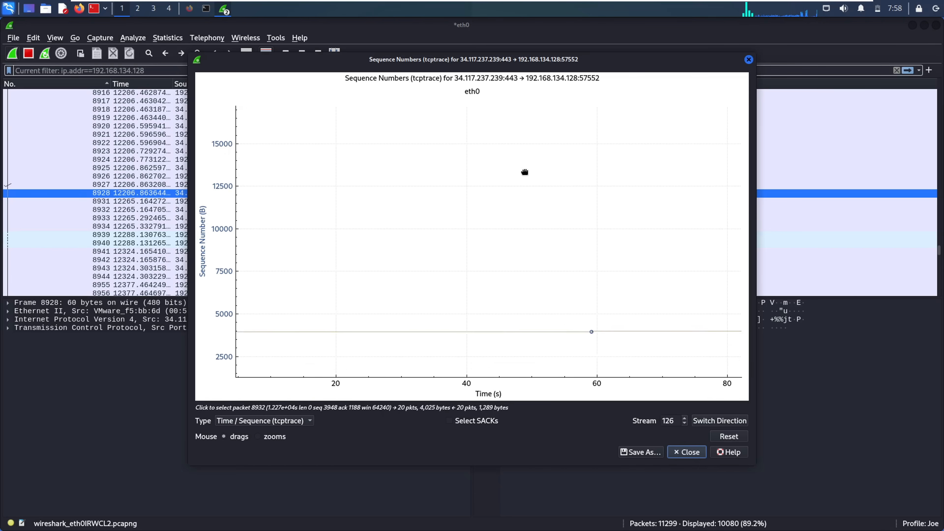
left_click_drag(567, 337, 312, 342)
left_click_drag(598, 316, 428, 339)
key("minus")
key("minus")
key("minus")
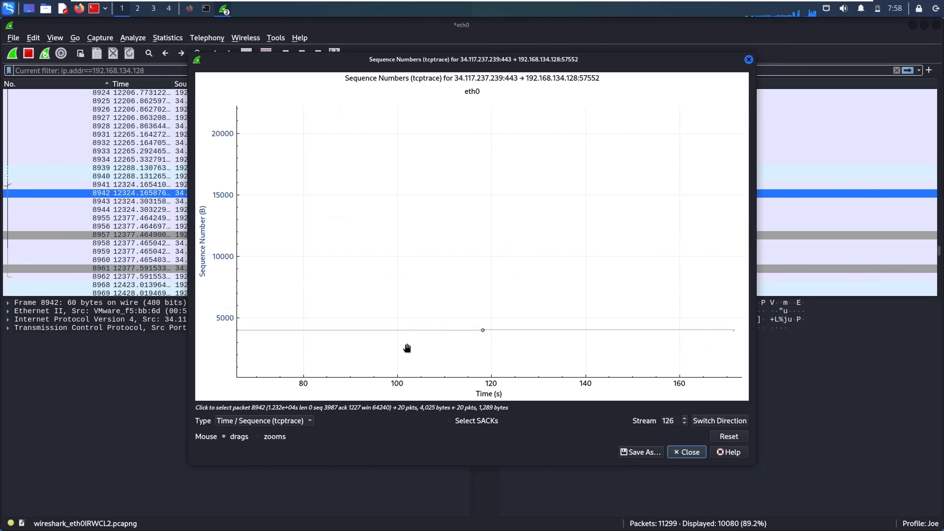
left_click_drag(462, 336, 589, 343)
left_click_drag(372, 295, 455, 310)
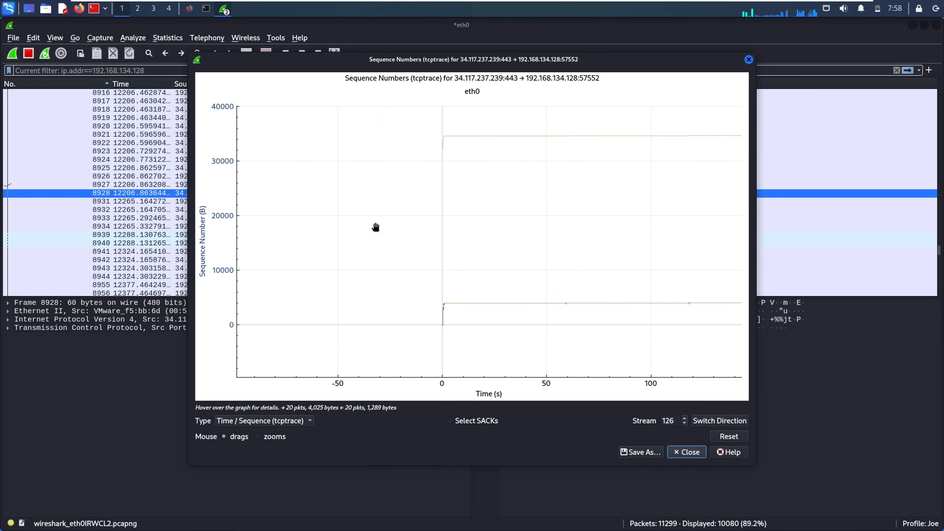
key("plus")
key("plus")
key("plus")
key("plus")
key("plus")
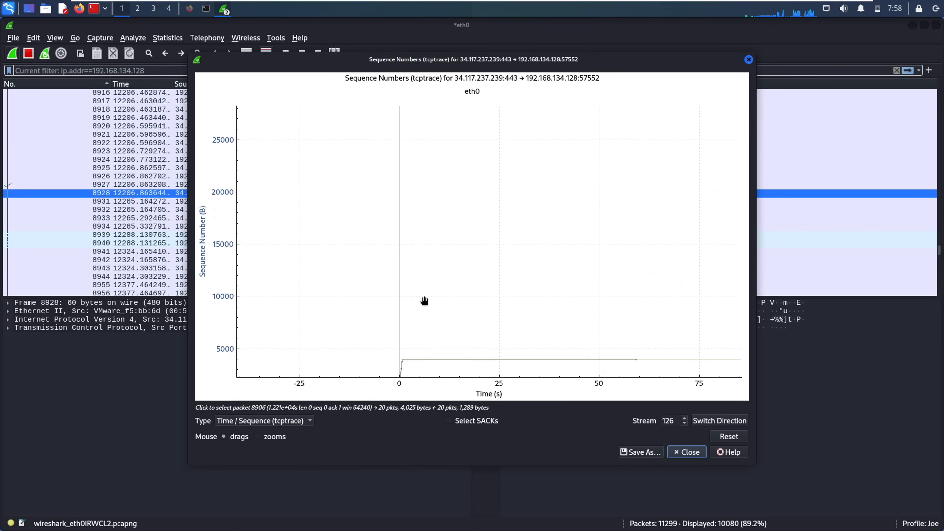
left_click_drag(407, 338, 417, 214)
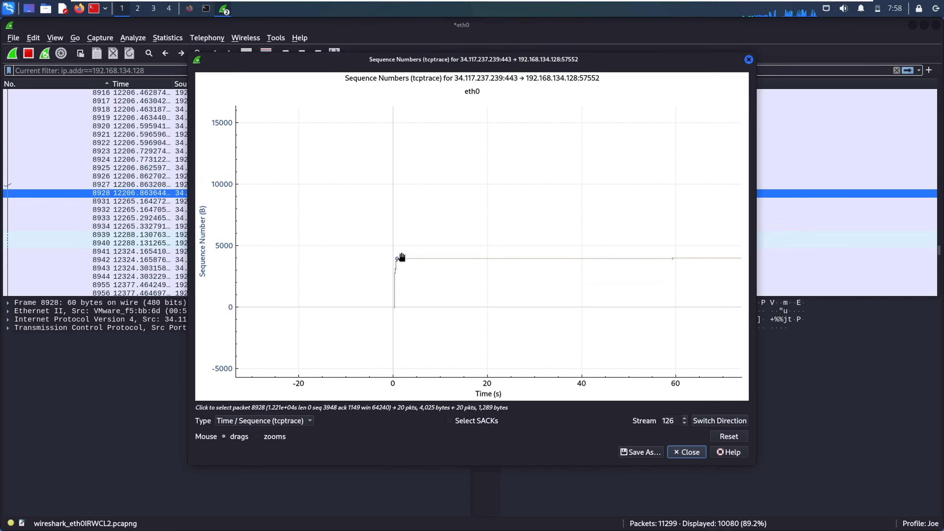
- Jump to packets 8909 and 8919 from curve points, then view sequence numbers around 20000–42000
left_click(395, 268)
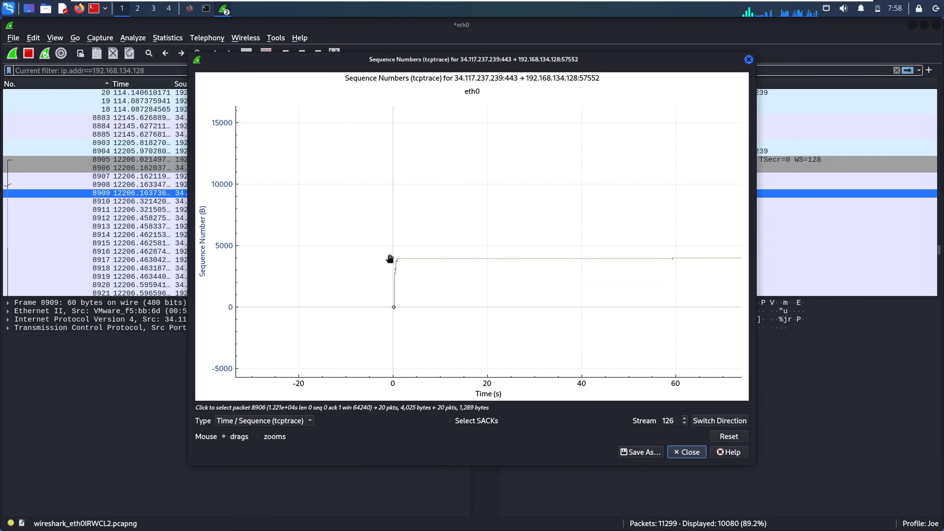
left_click(397, 306)
left_click_drag(396, 282, 501, 402)
left_click_drag(520, 295, 451, 202)
left_click_drag(472, 263, 453, 342)
left_click_drag(442, 257, 439, 384)
left_click_drag(446, 189, 434, 150)
left_click_drag(432, 303, 443, 192)
left_click_drag(435, 325, 436, 268)
- Pan the graph to show sequence numbers 20000 to 35000, then close the graph
left_click_drag(486, 341, 427, 340)
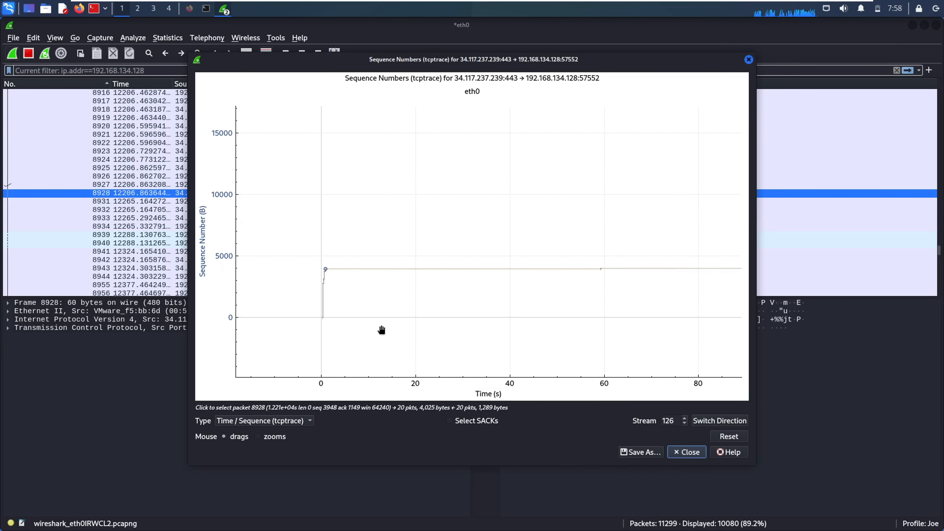
left_click_drag(351, 287, 403, 320)
left_click_drag(400, 160, 398, 184)
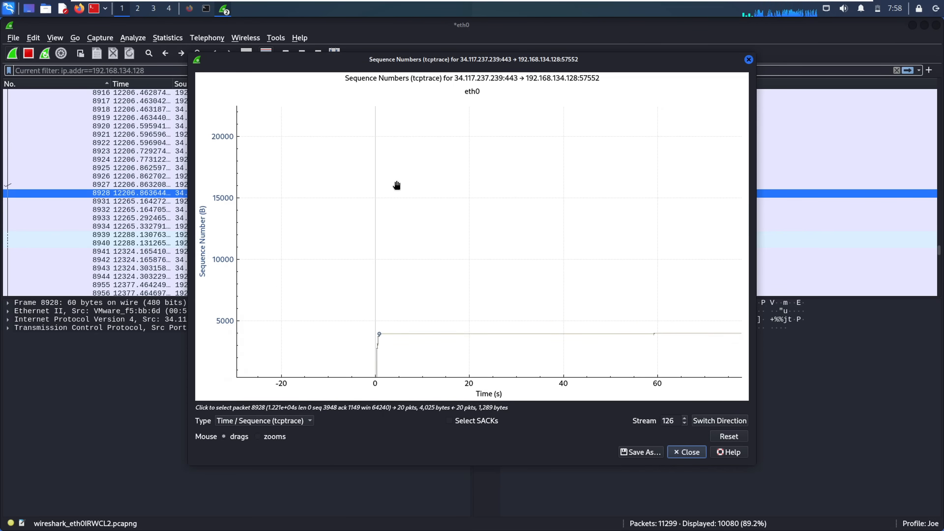
left_click_drag(387, 288, 462, 32)
left_click_drag(427, 321, 427, 195)
left_click_drag(404, 287, 427, 286)
scroll(427, 286, "up", 5)
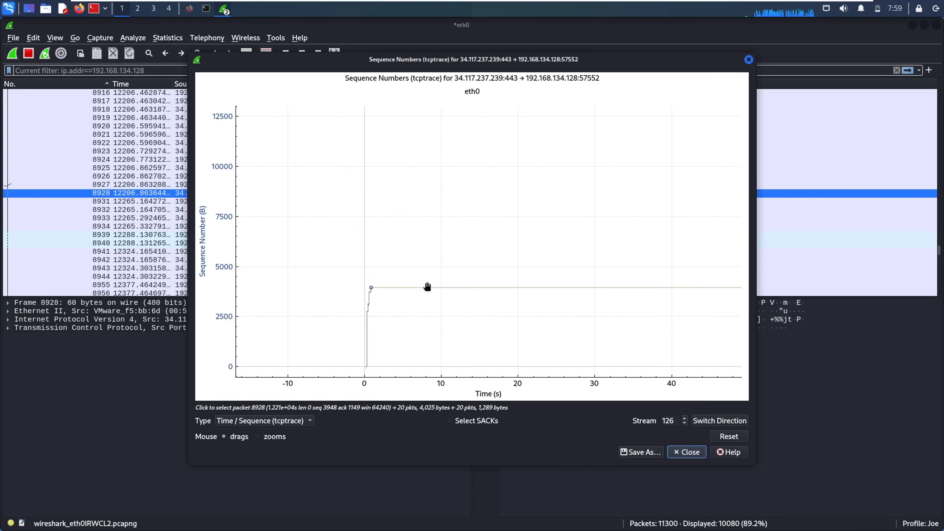
scroll(427, 287, "up", 1)
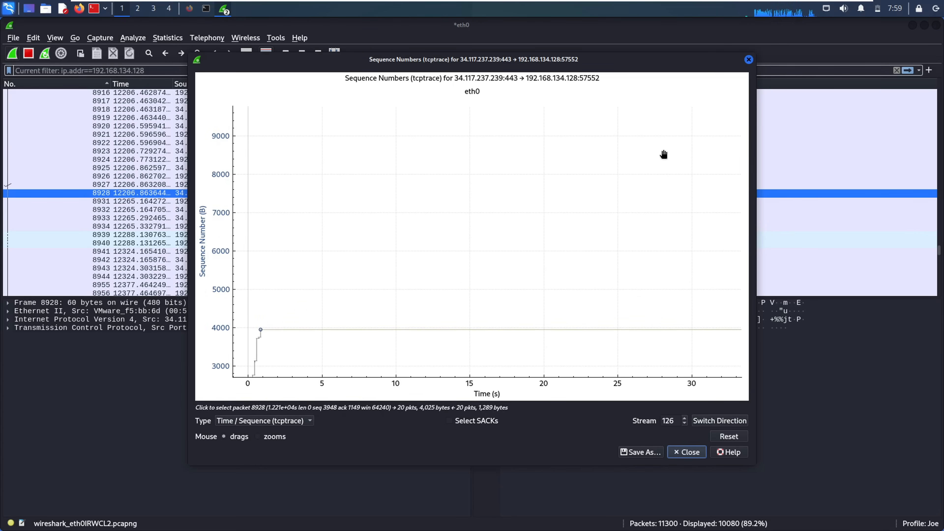
left_click(748, 59)
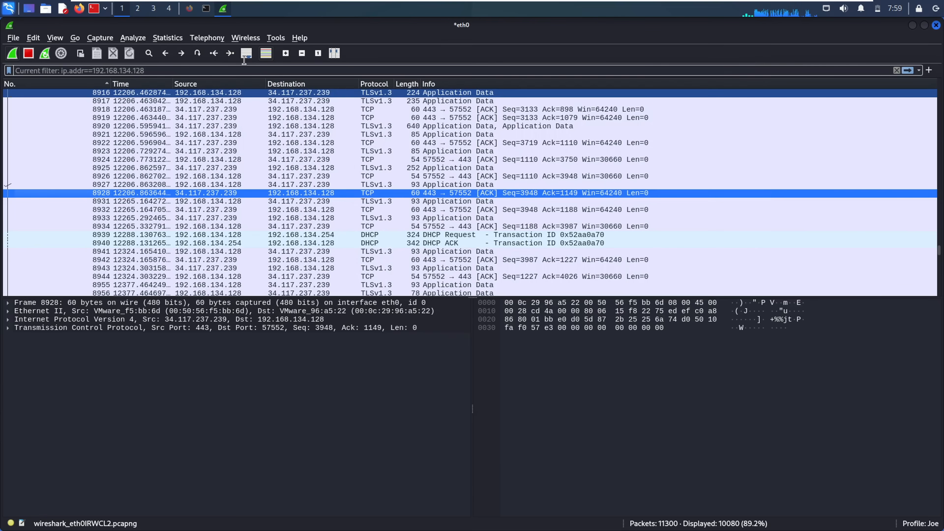
left_click(167, 38)
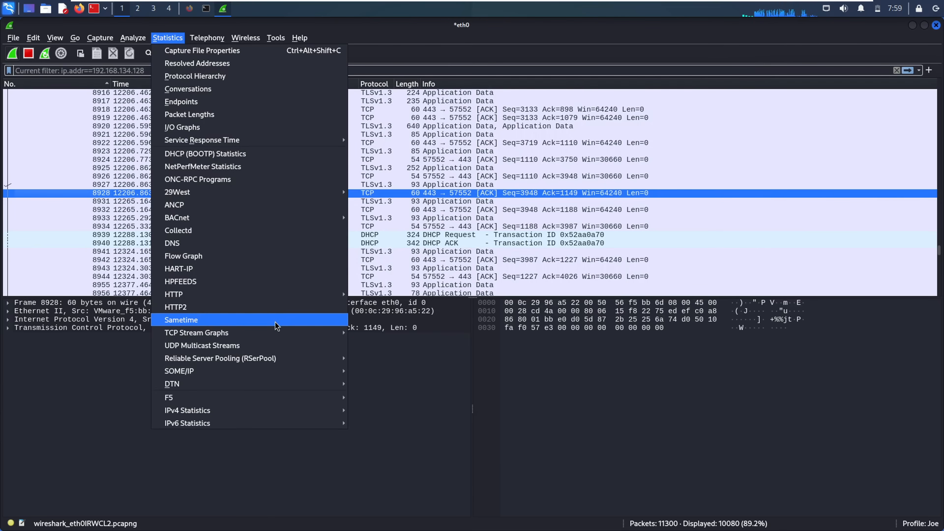
mouse_move(293, 337)
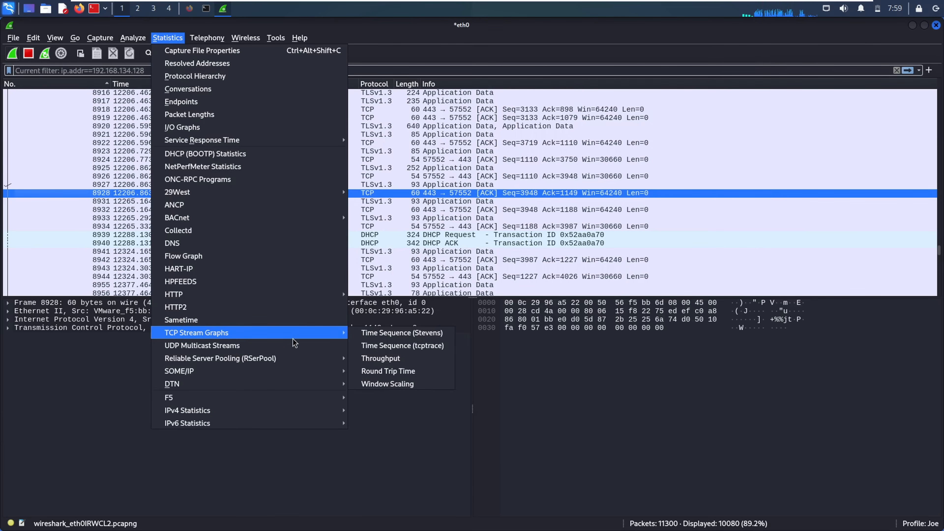
left_click(397, 359)
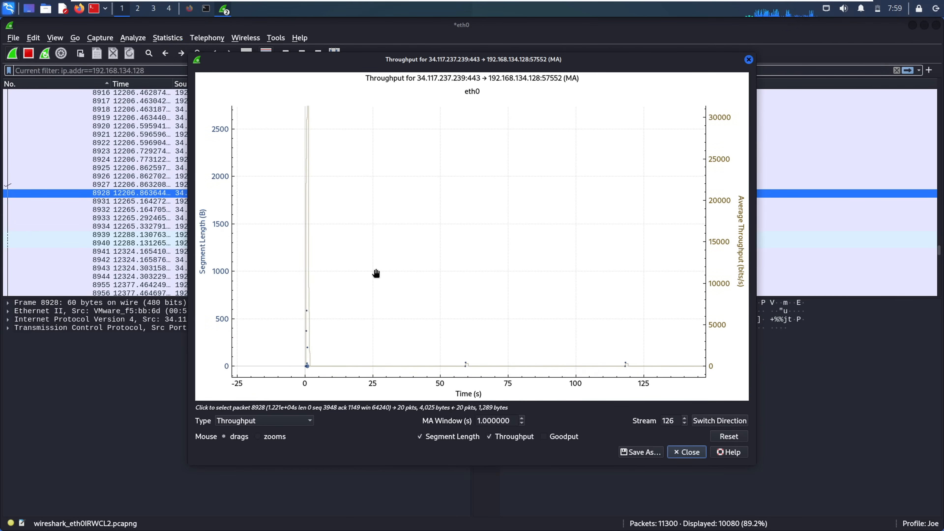
scroll(375, 273, "up", 3)
left_click_drag(407, 259, 543, 126)
left_click_drag(450, 227, 389, 309)
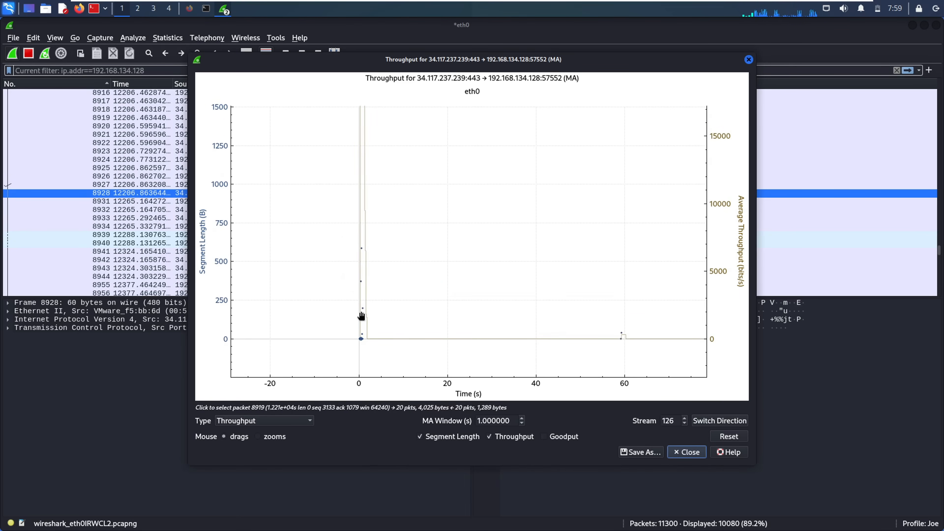
left_click(363, 305)
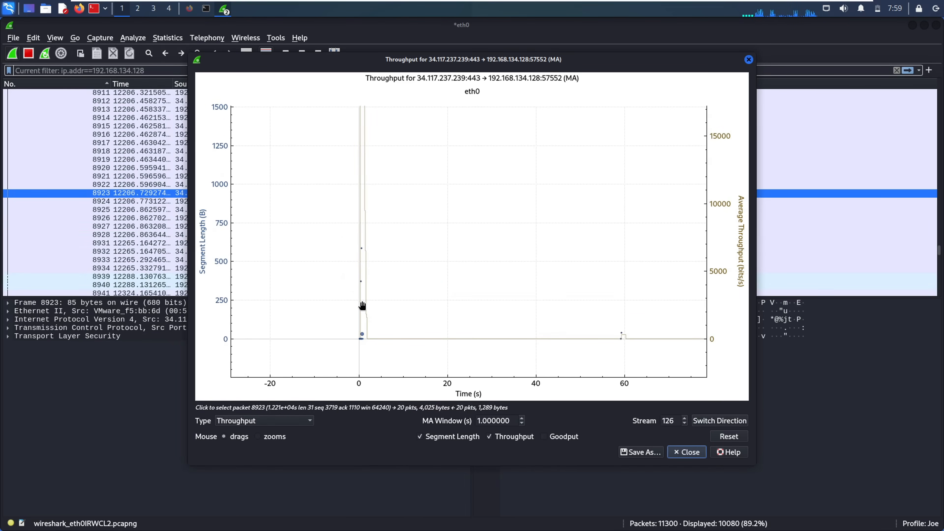
left_click_drag(403, 282, 386, 320)
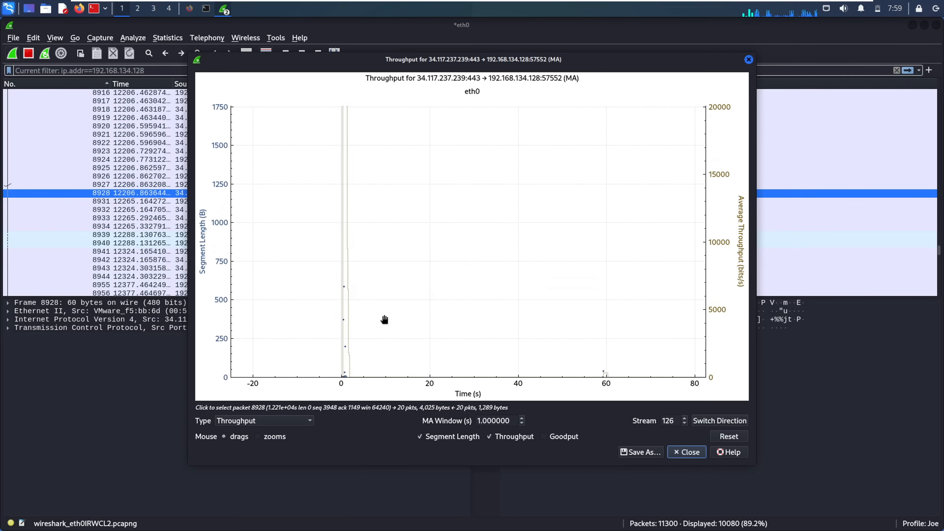
left_click_drag(384, 254, 400, 148)
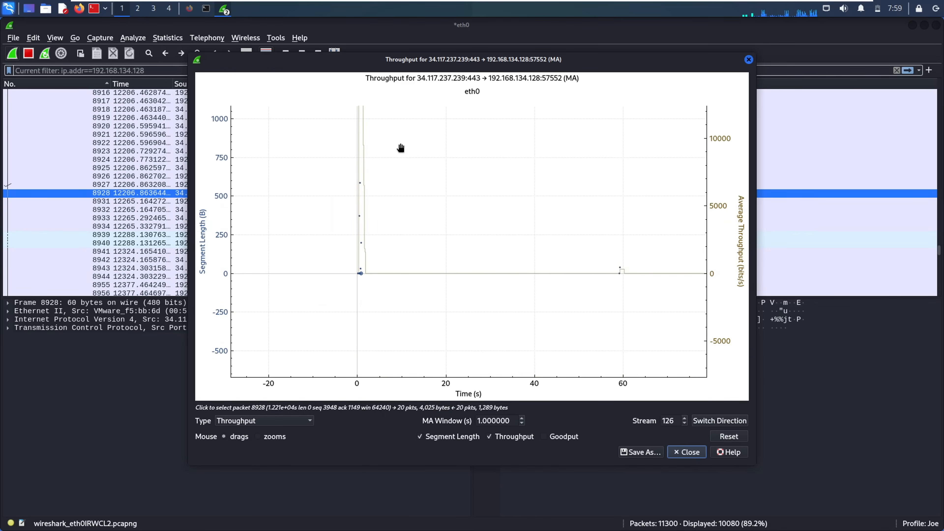
left_click(748, 60)
left_click(166, 38)
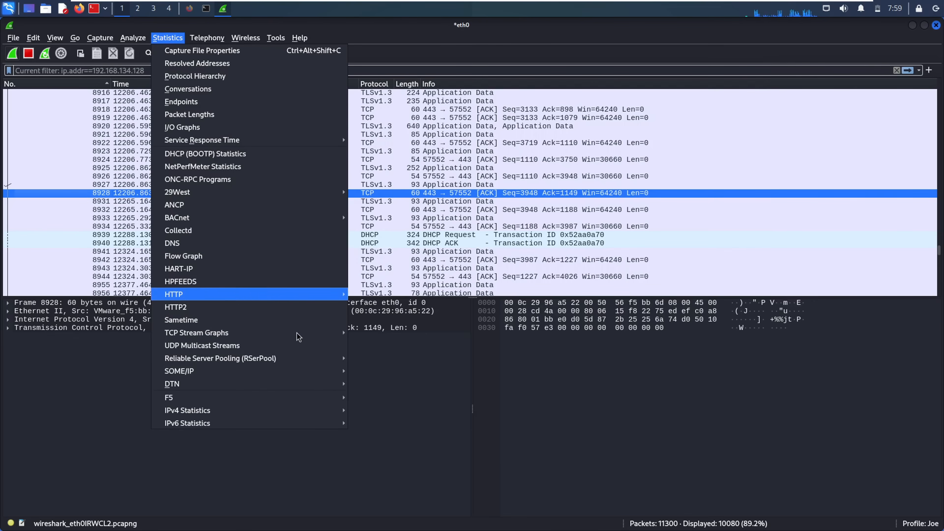
mouse_move(267, 332)
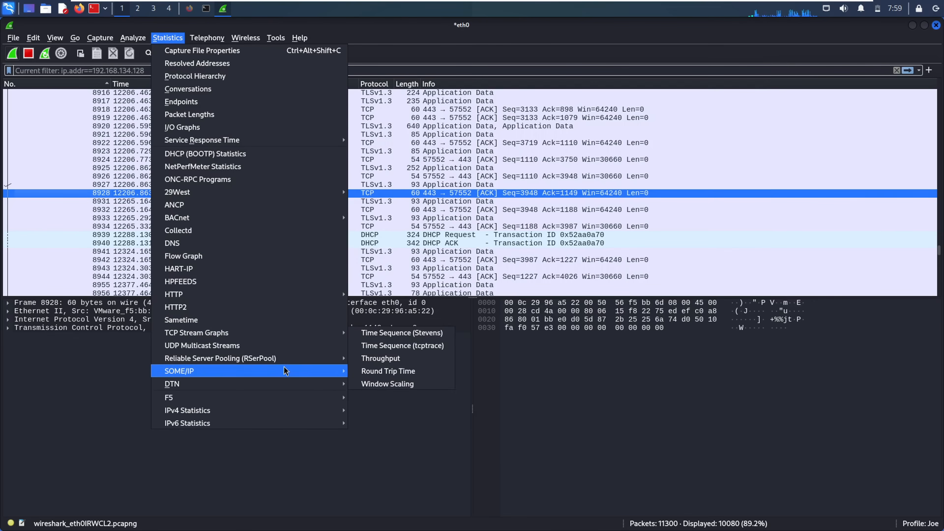
left_click(390, 371)
left_click_drag(400, 263, 460, 238)
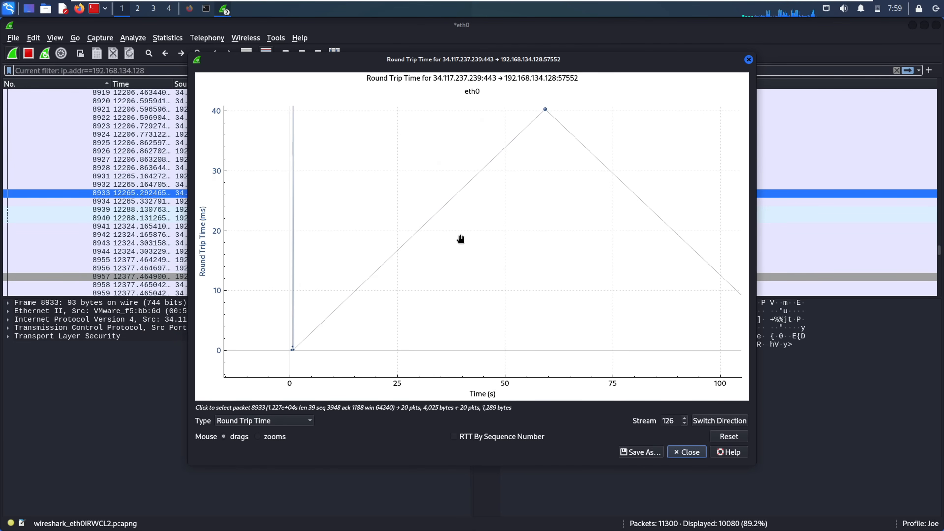
left_click_drag(349, 278, 322, 289)
left_click_drag(382, 339, 396, 320)
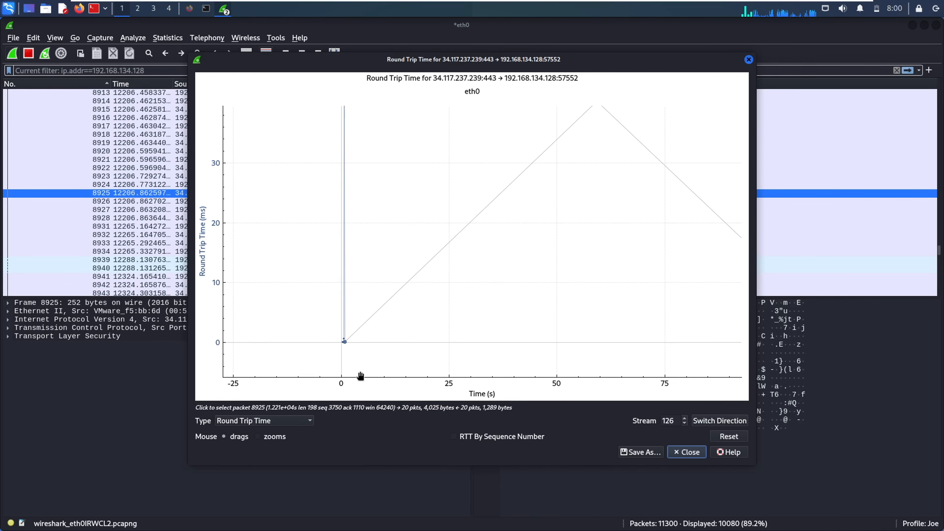
left_click(273, 420)
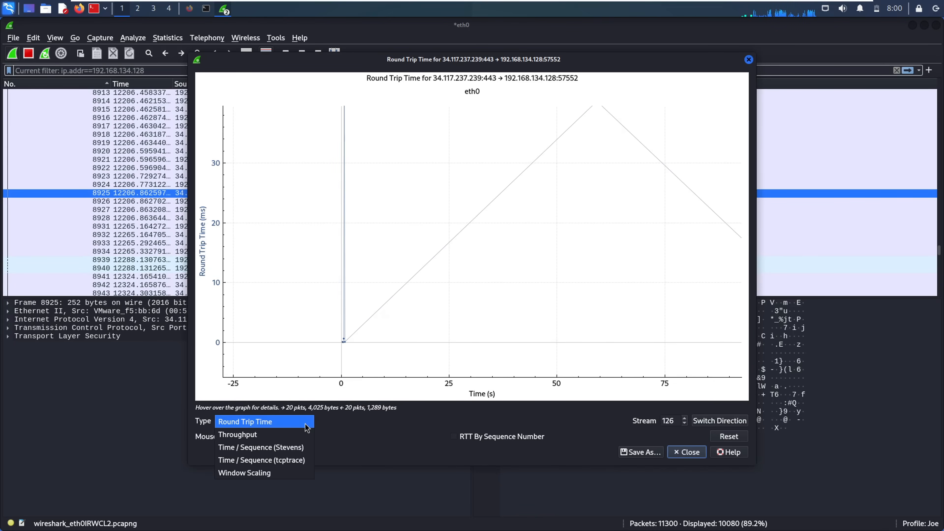
left_click(273, 476)
left_click_drag(368, 304, 472, 258)
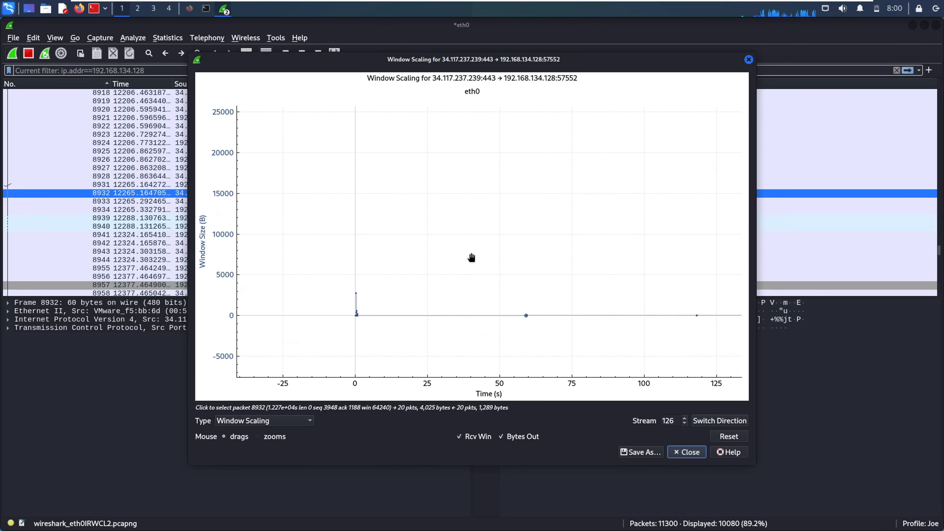
left_click(531, 314)
left_click(355, 313)
left_click_drag(376, 212, 288, 264)
left_click_drag(591, 291, 723, 325)
left_click_drag(560, 254, 560, 181)
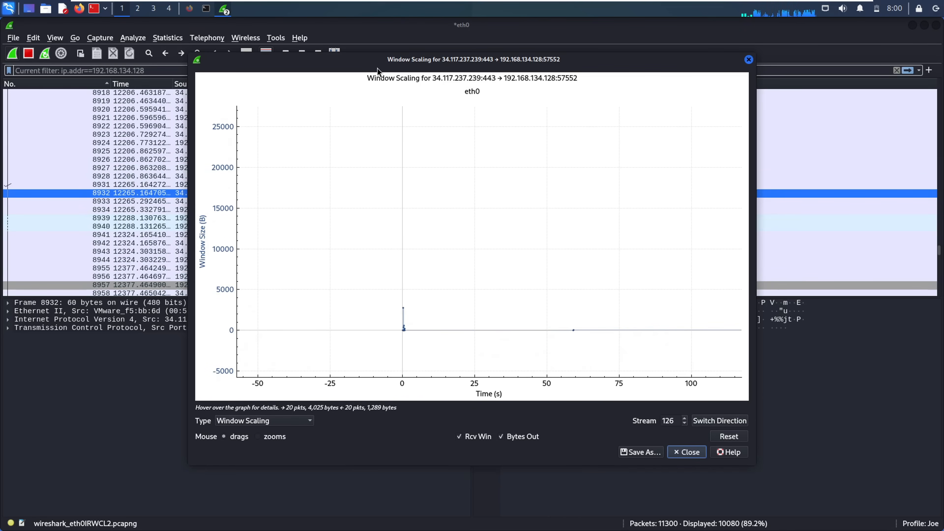
left_click(748, 60)
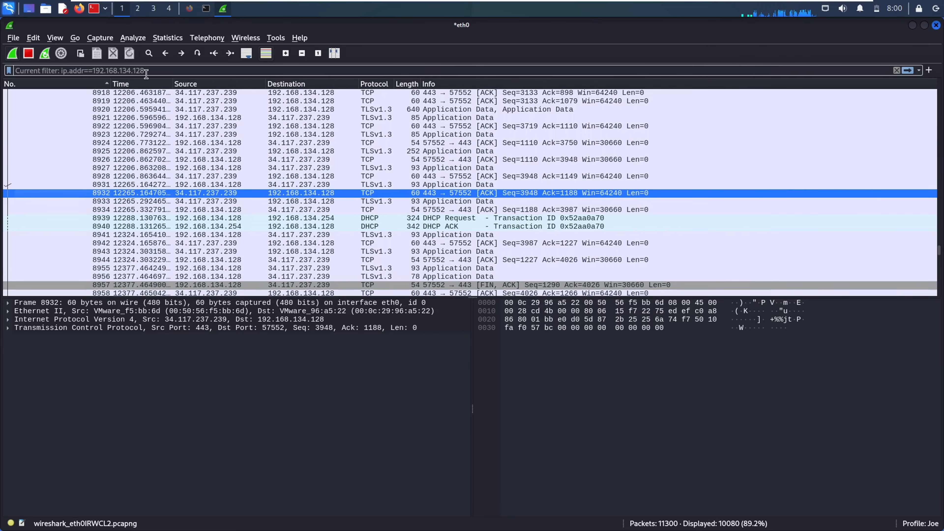
- Open UDP Multicast Streams and browse the streams from ports 5353, 52550, 59635, 59787 and 60095
left_click(168, 37)
mouse_move(270, 334)
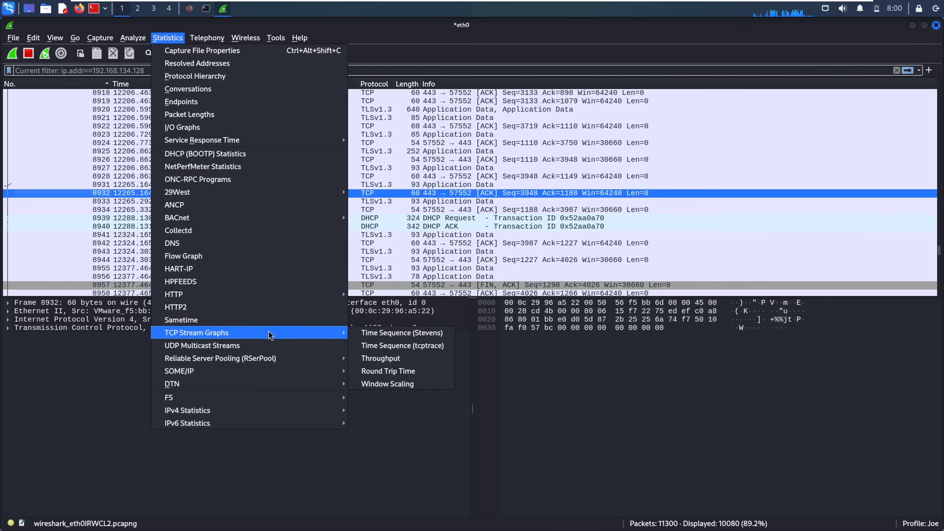
left_click(265, 346)
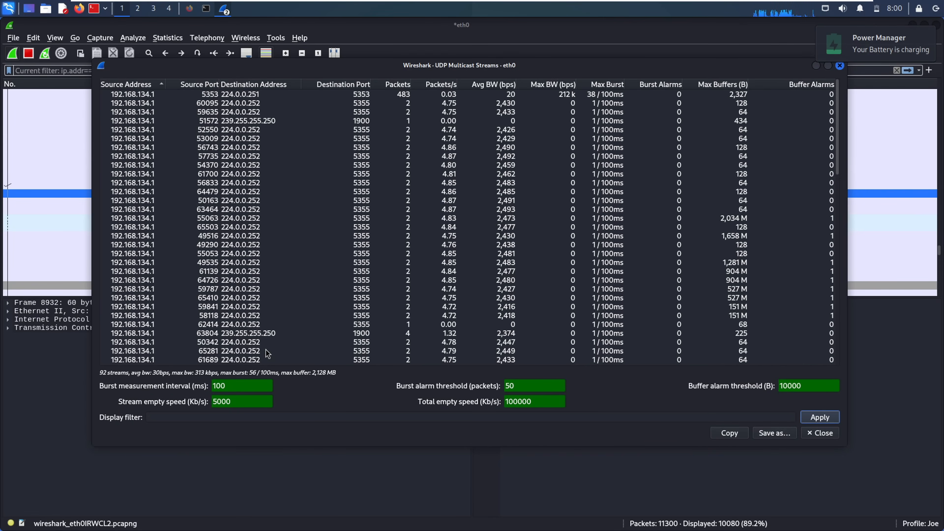
left_click(279, 132)
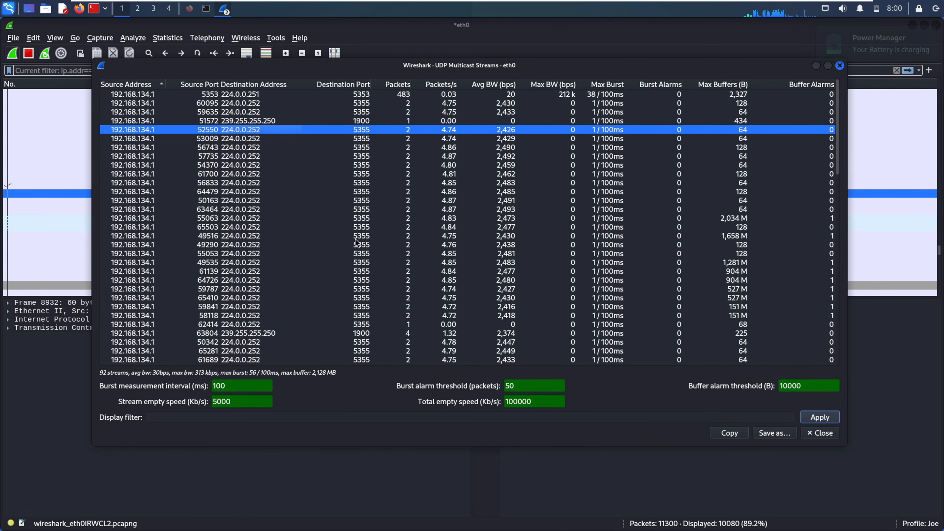
left_click(139, 103)
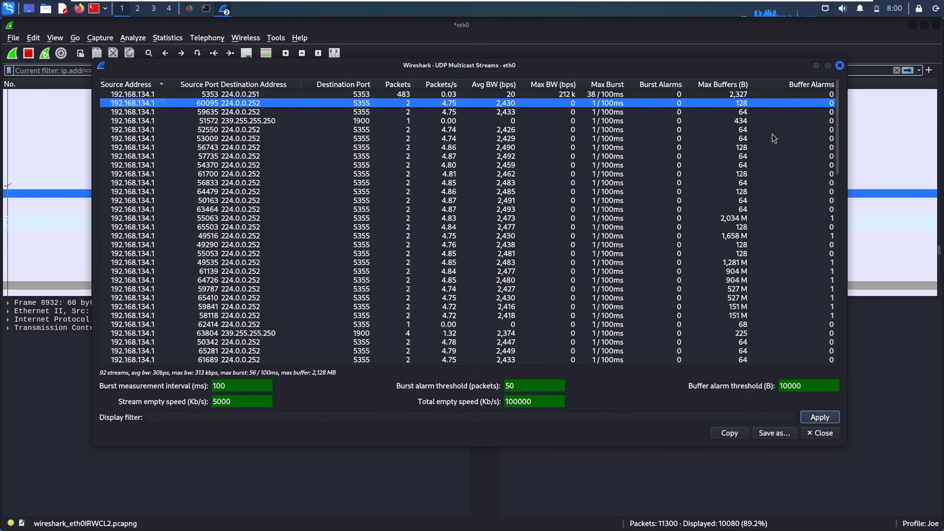
mouse_move(835, 119)
left_mouse_down()
mouse_move(830, 293)
mouse_move(838, 107)
left_mouse_up()
left_click(145, 97)
left_click(140, 115)
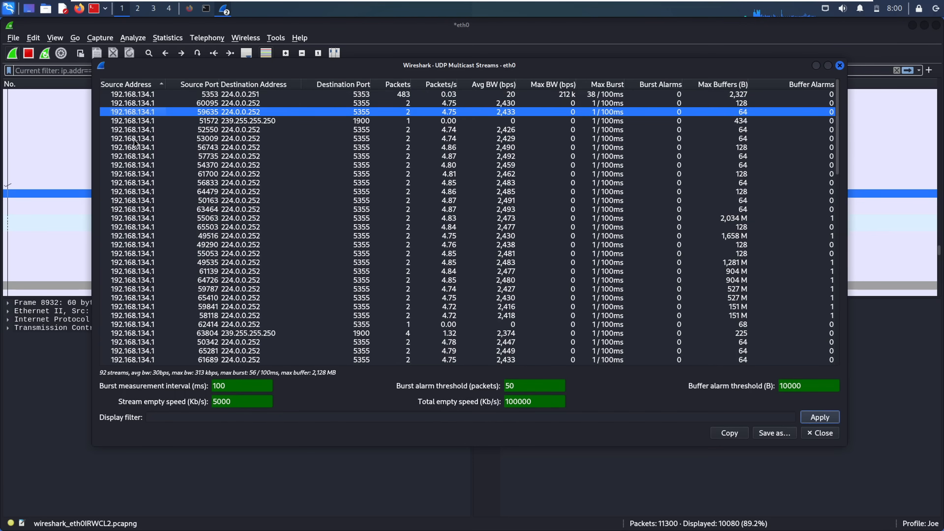
left_click(453, 290)
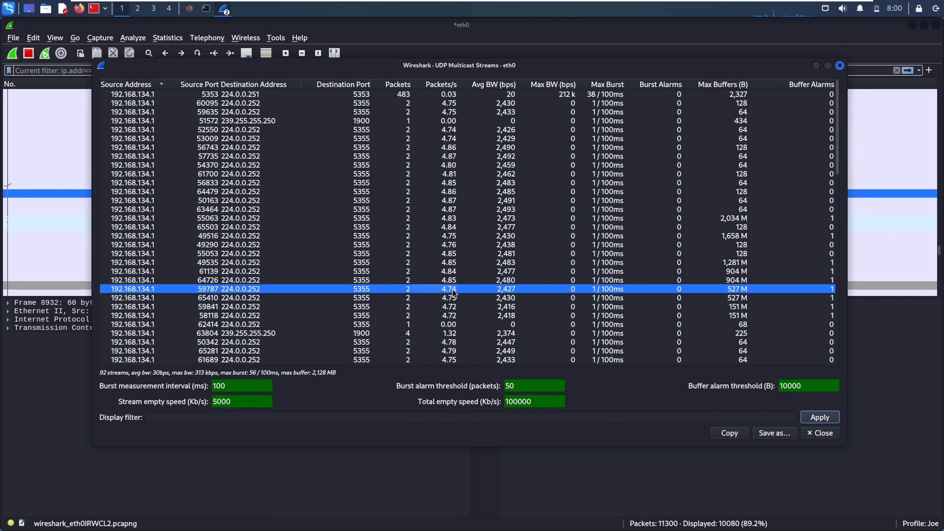
left_click(143, 103)
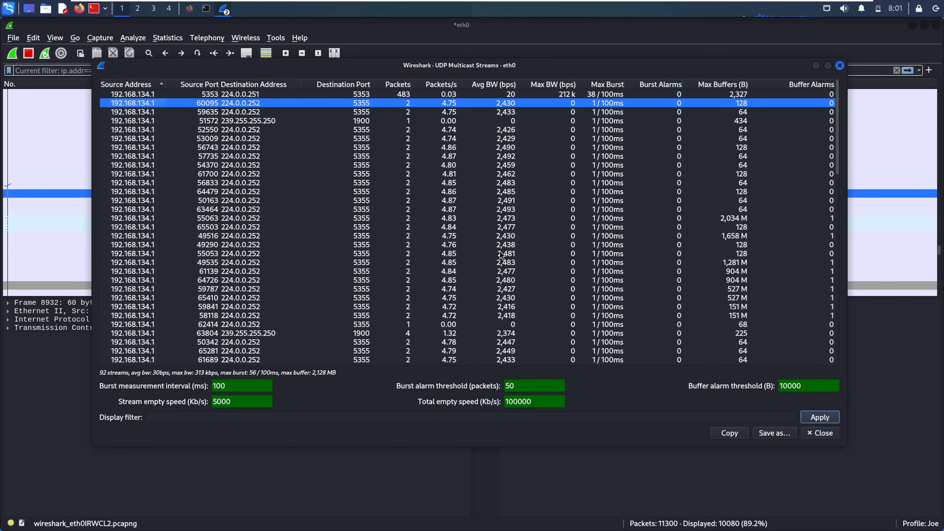
- Apply the 192.168.134.1:64479 → 224.0.0.252:5355 stream as the display filter
scroll(838, 257, "down", 8)
left_click_drag(838, 257, 786, 69)
right_click(257, 191)
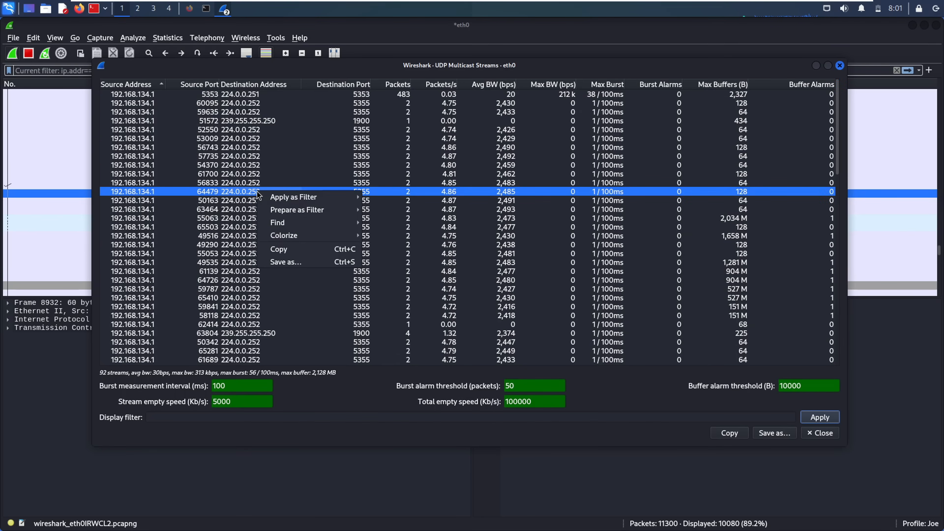
mouse_move(316, 197)
left_click(379, 203)
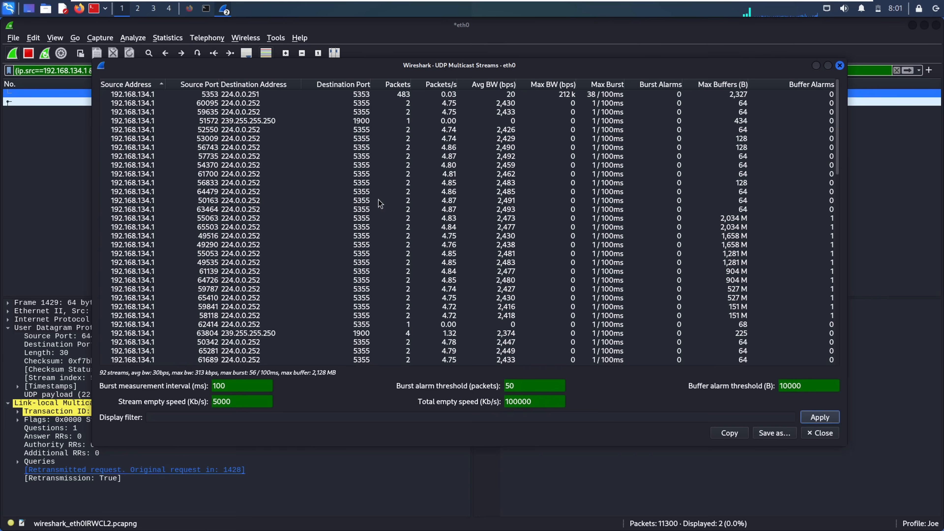
- Inspect packet 1429 and highlight its Link-local Multicast Name Resolution query section
left_click(60, 147)
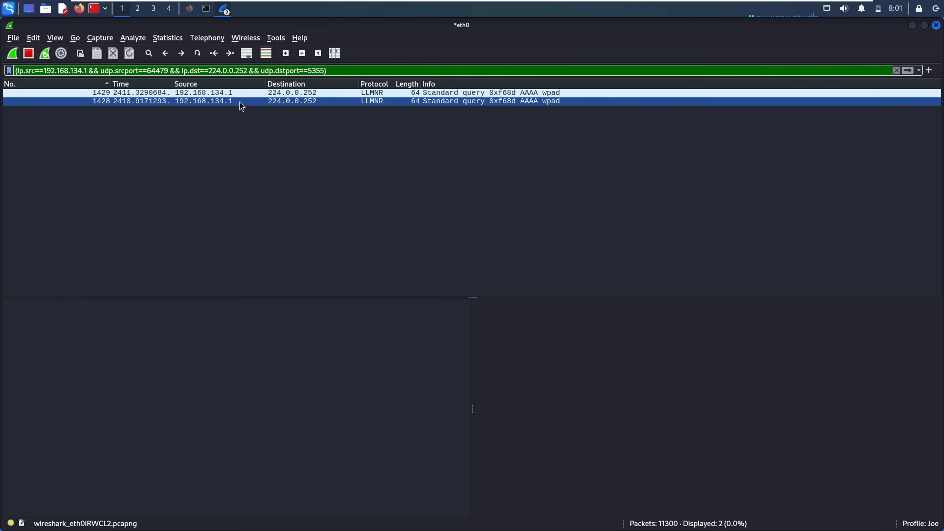
left_click(223, 95)
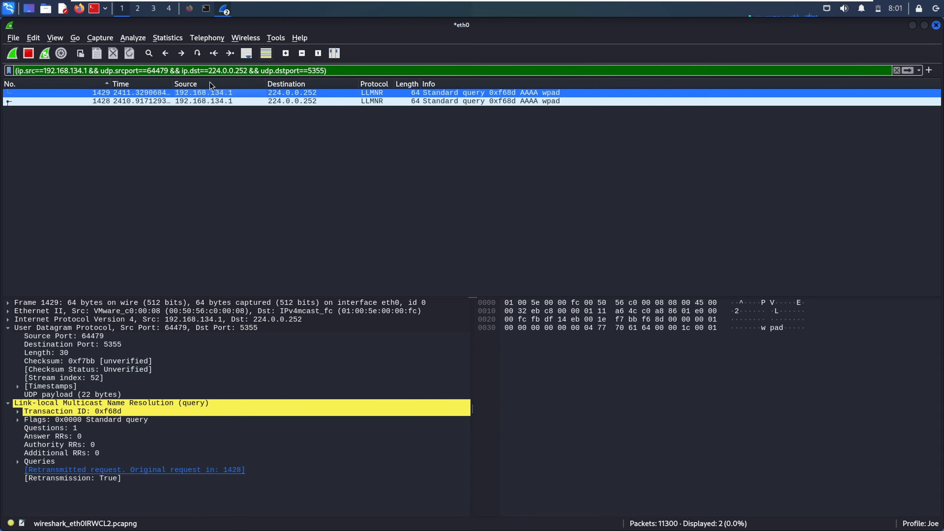
left_click(167, 403)
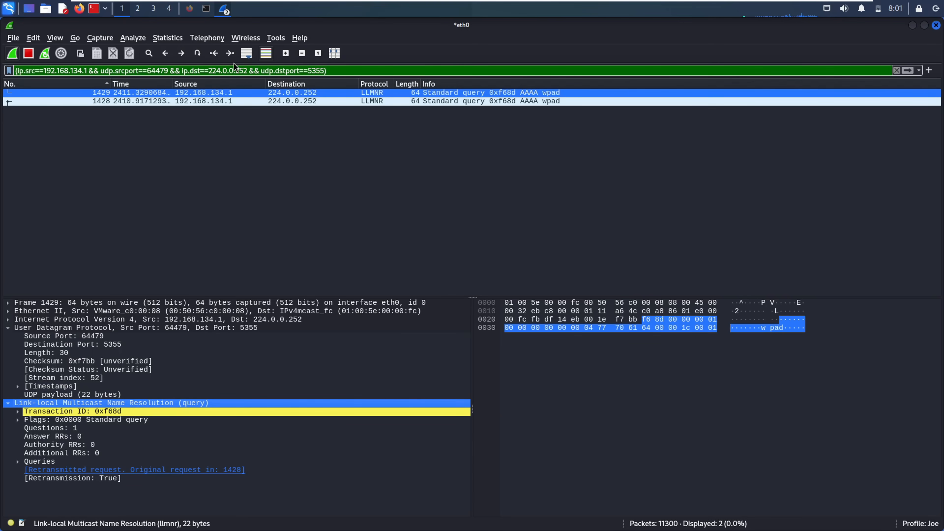
- Open the Statistics > SOME/IP > SOME/IP Messages report
left_click(167, 37)
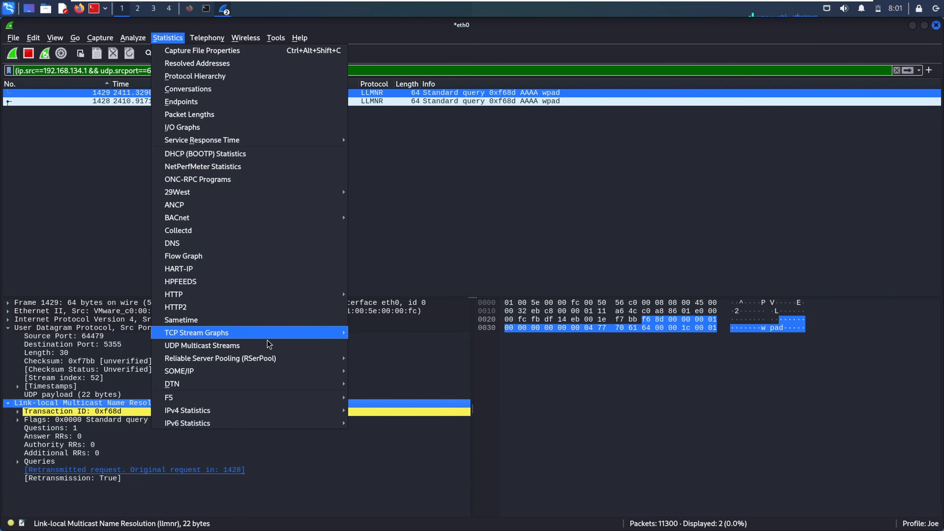
mouse_move(262, 363)
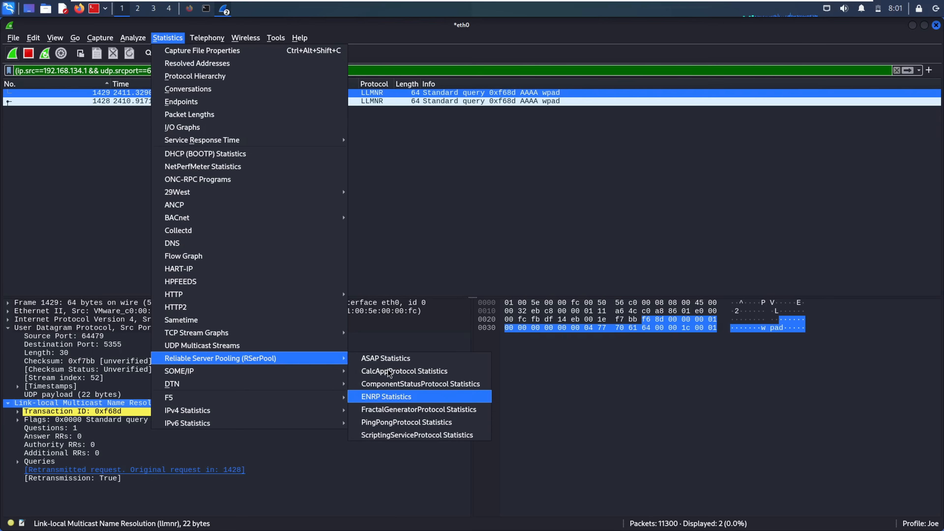
mouse_move(345, 372)
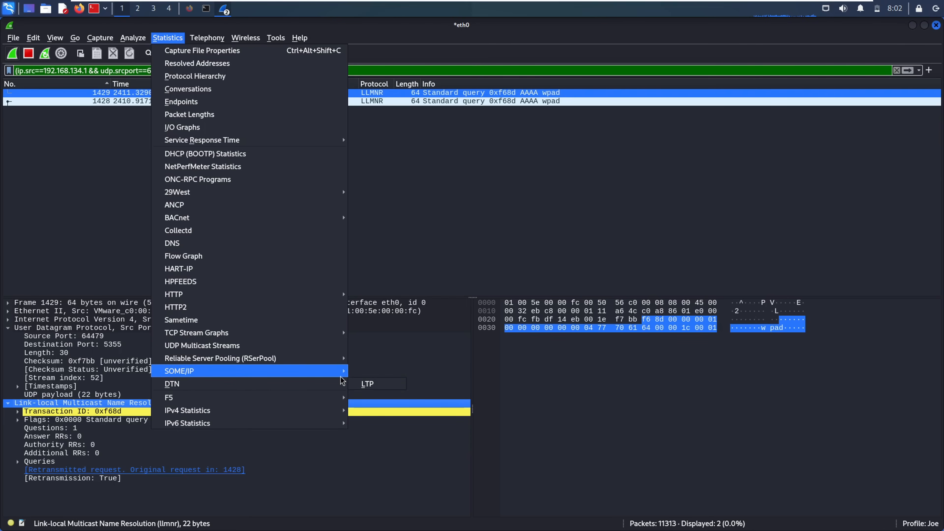
left_click(369, 372)
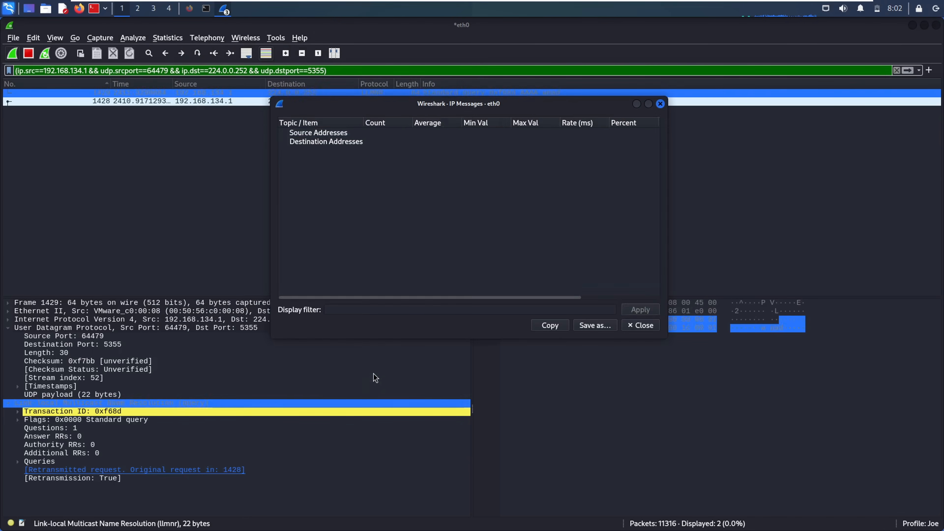
- Close the SOME/IP Messages window and bring up the Statistics menu's IPv4 Statistics choices
left_click(660, 103)
left_click(167, 37)
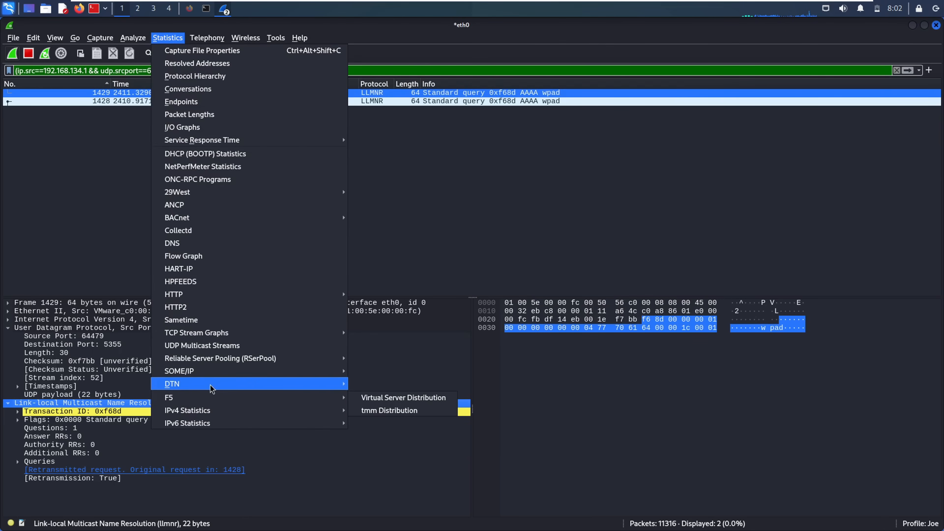
mouse_move(344, 389)
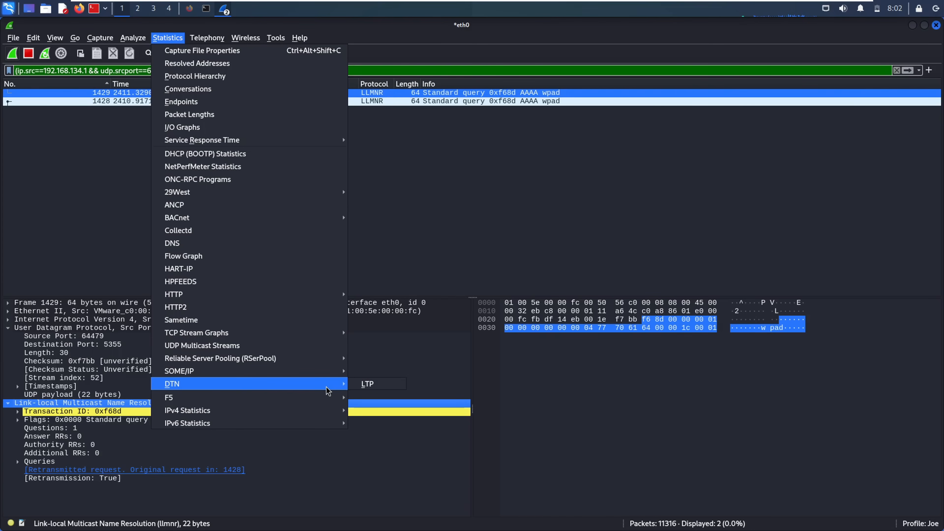
mouse_move(312, 396)
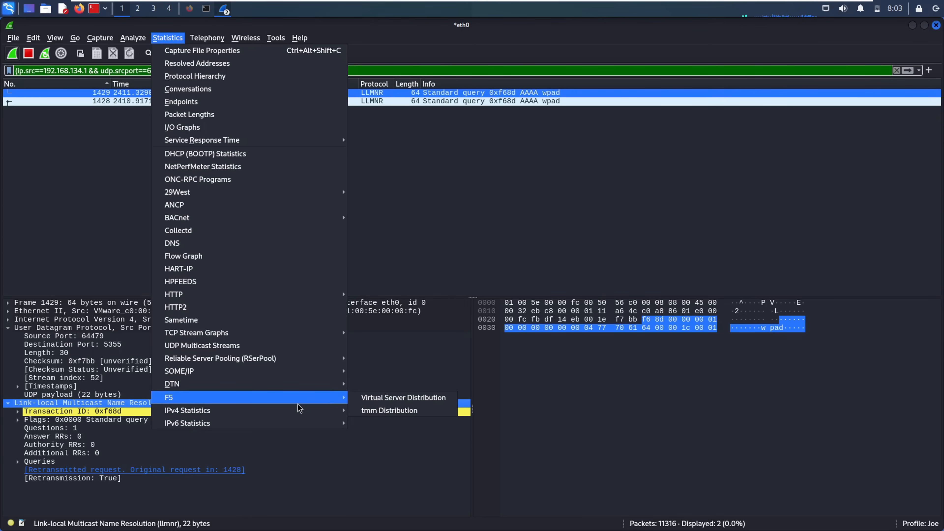
mouse_move(292, 423)
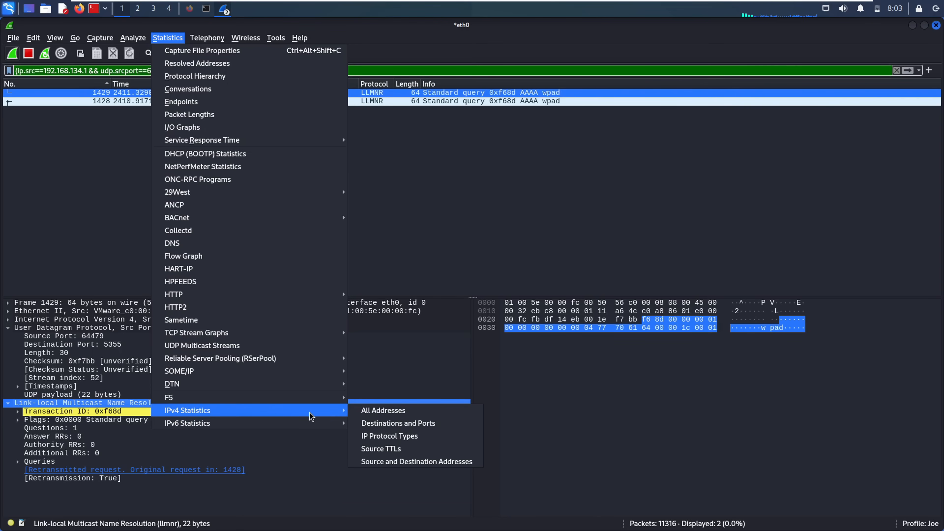
- Open IPv4 All Addresses statistics, select the 84.53.175.9 row, then close the window
left_click(360, 410)
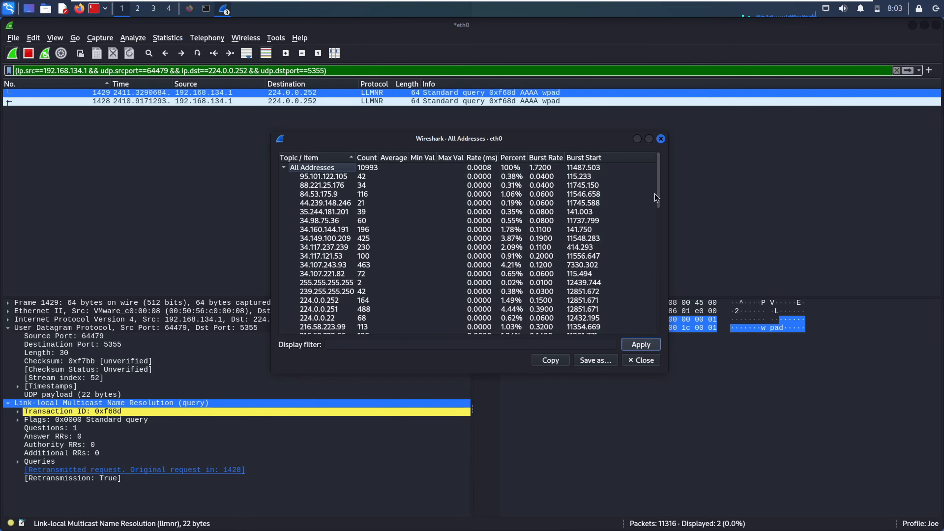
left_click_drag(656, 200, 674, 151)
left_click(413, 196)
right_click(413, 197)
left_click(362, 196)
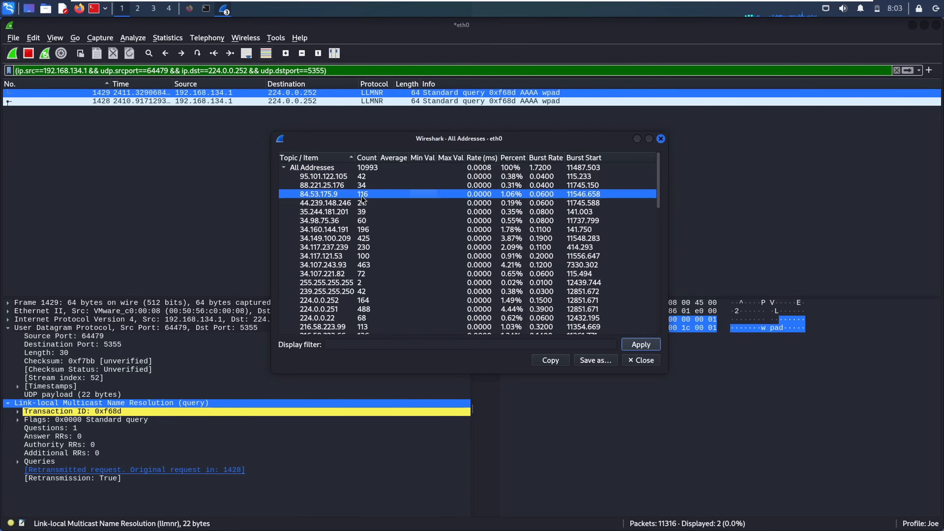
left_click(660, 138)
- Open the IPv6 All Addresses statistics and close it again
left_click(167, 38)
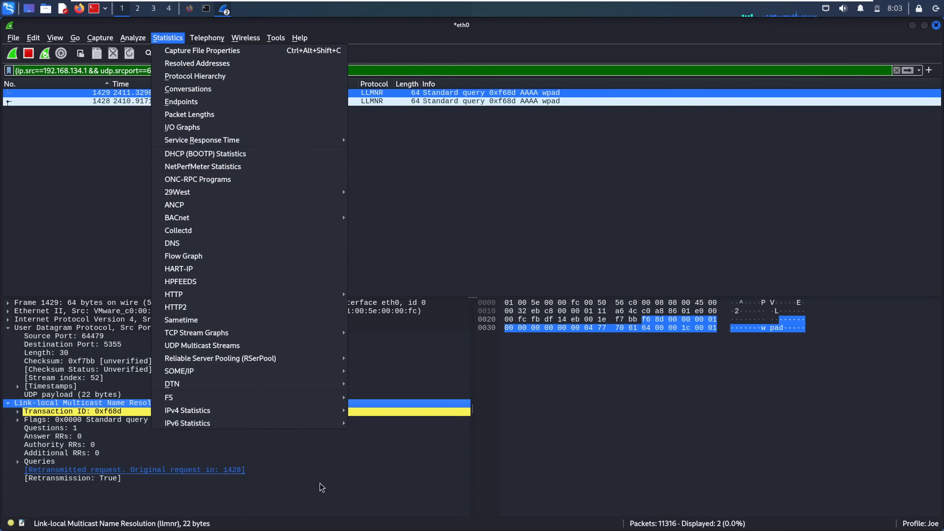
mouse_move(281, 423)
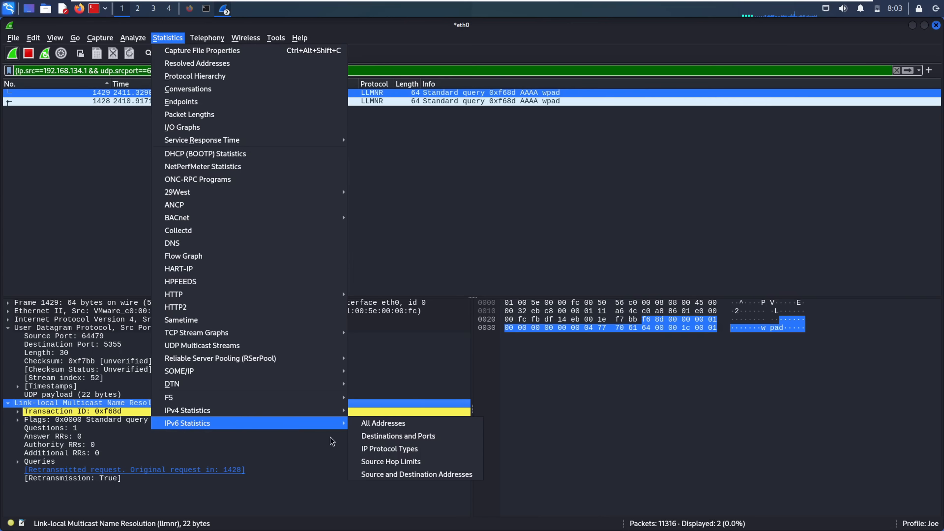
left_click(382, 423)
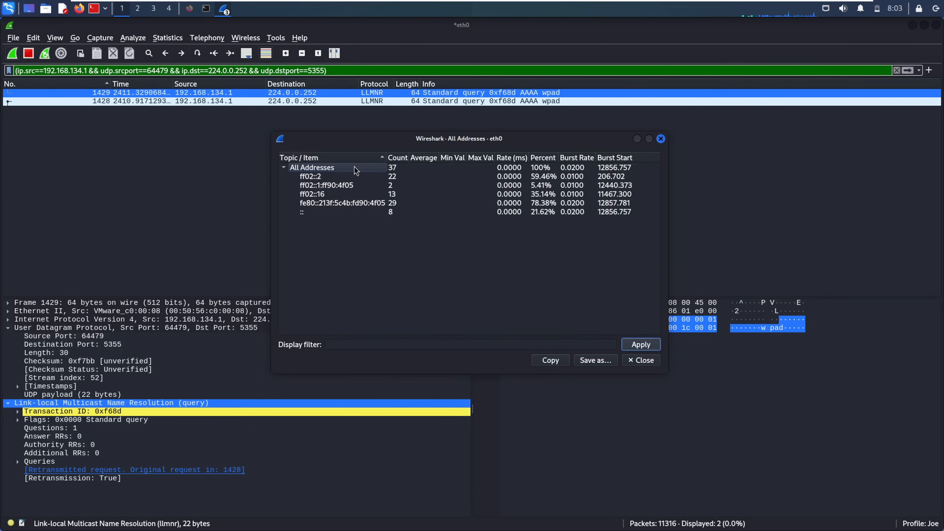
left_click(660, 139)
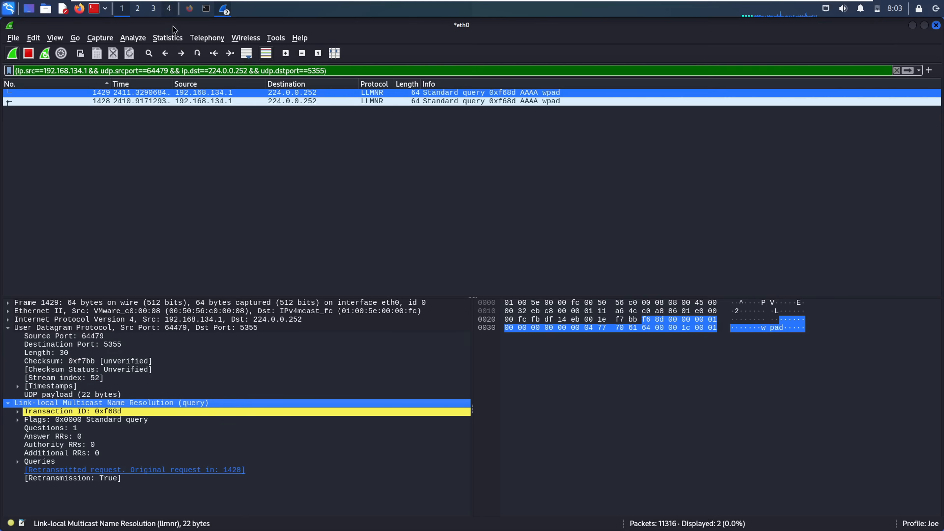
- In IPv4 All Addresses, move Rate (ms) after Count, sort by Topic/Item, then close
left_click(174, 37)
mouse_move(243, 410)
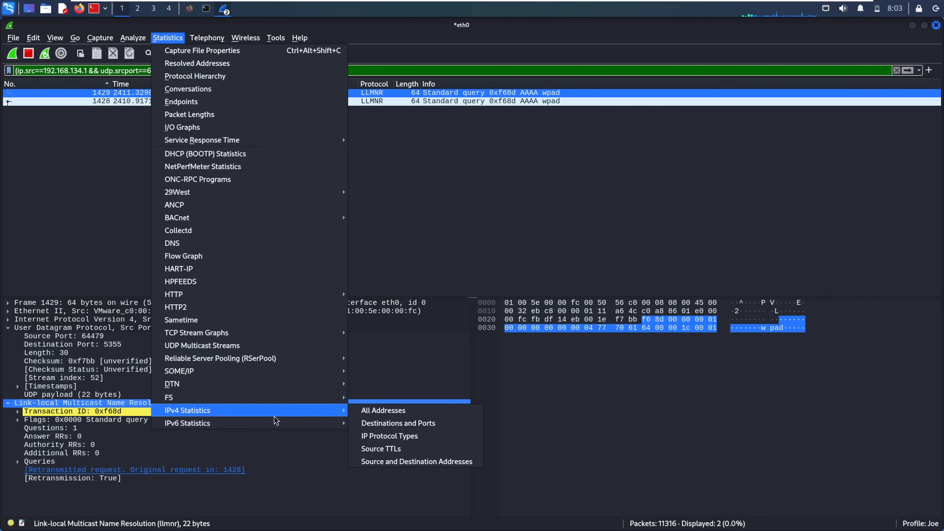
left_click(361, 411)
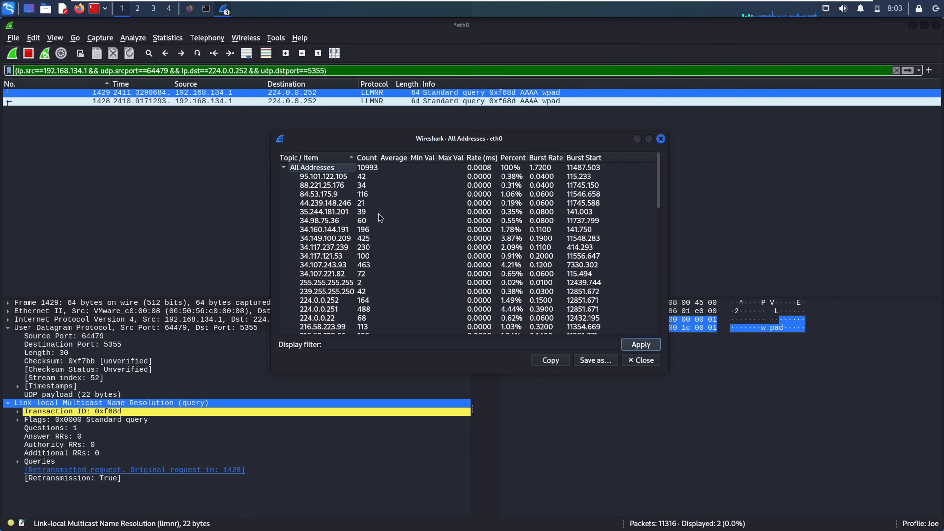
left_click(329, 213)
left_click_drag(487, 162, 383, 161)
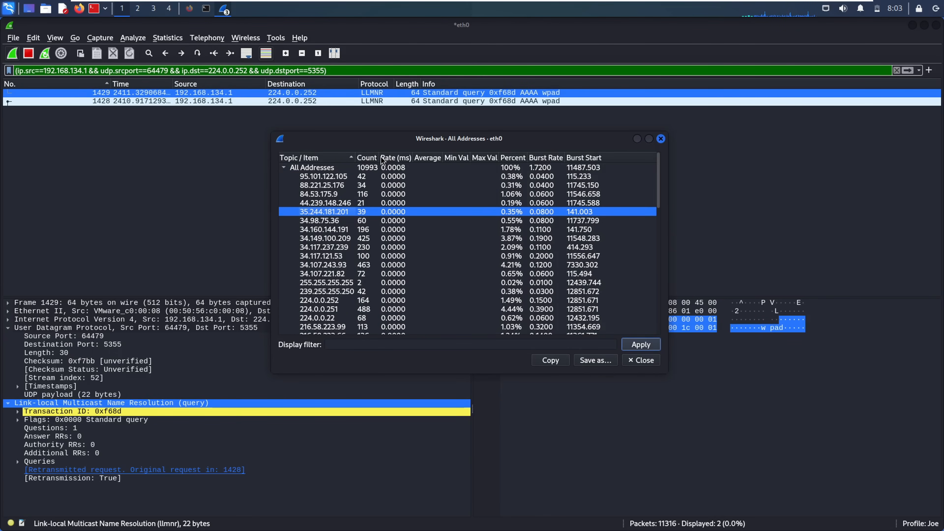
left_click(341, 159)
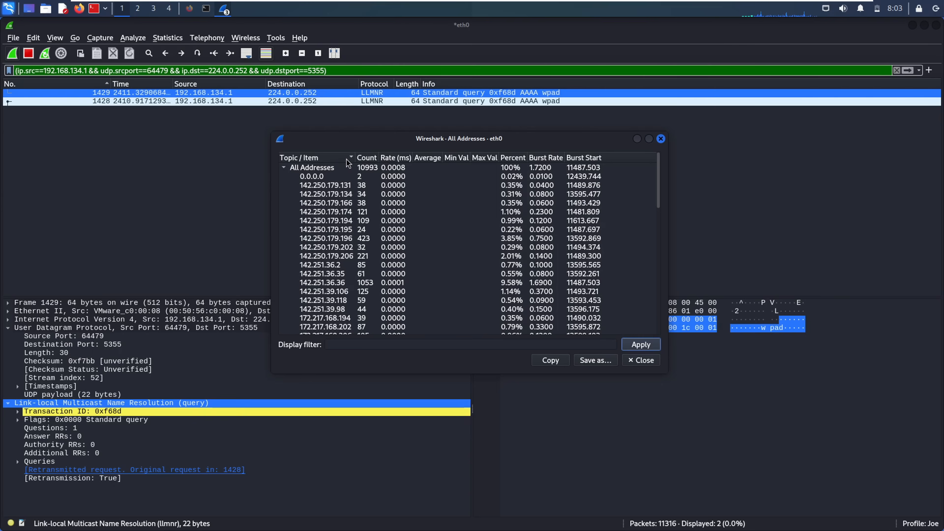
left_click(349, 158)
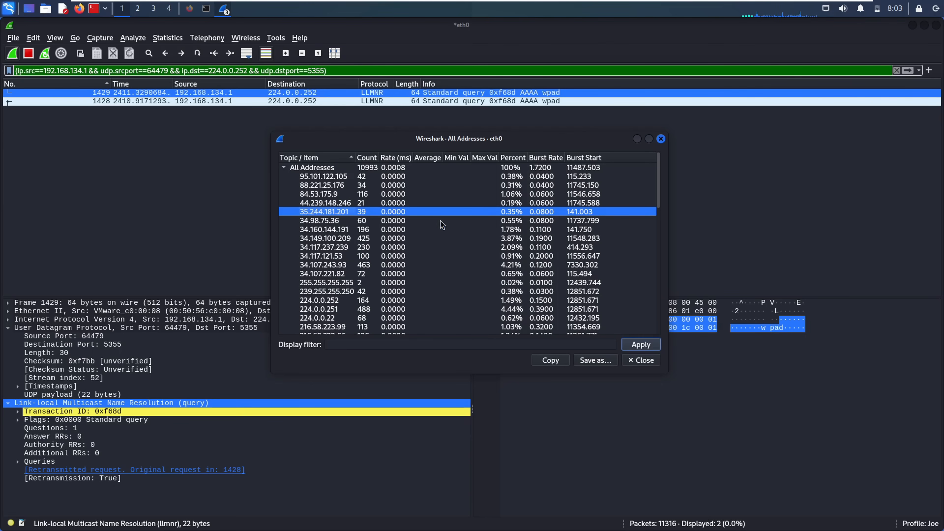
left_click(448, 275)
left_click(458, 264)
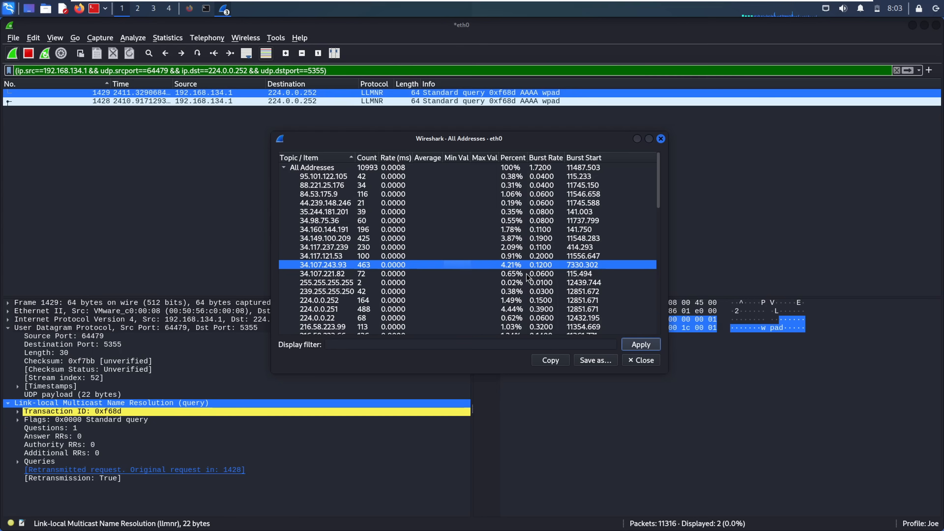
left_click(636, 363)
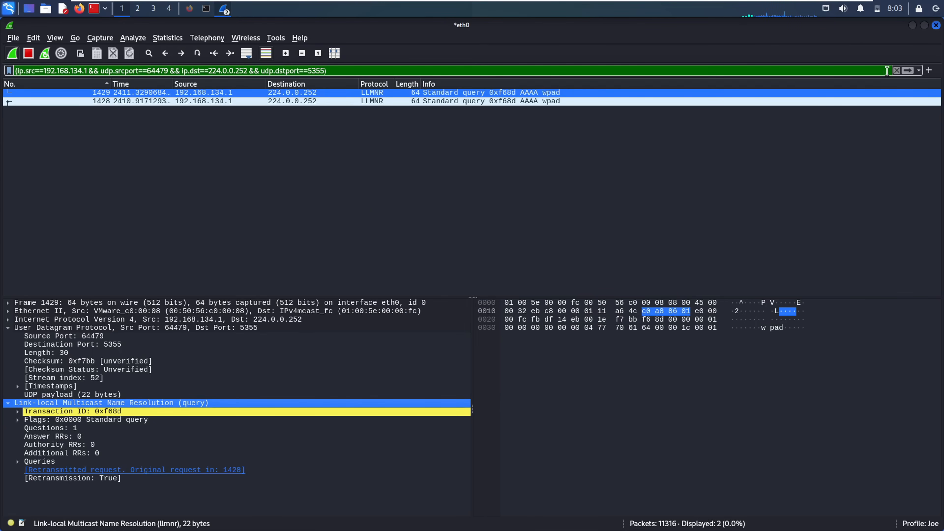
- Clear the display filter to list all 11316 packets, then open a terminal with Ctrl+Alt+T
left_click(897, 71)
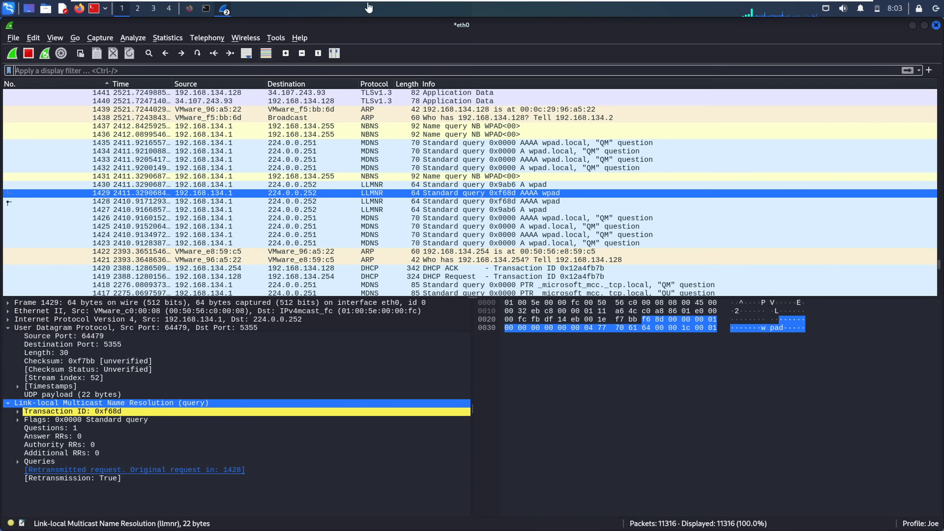
left_click(184, 39)
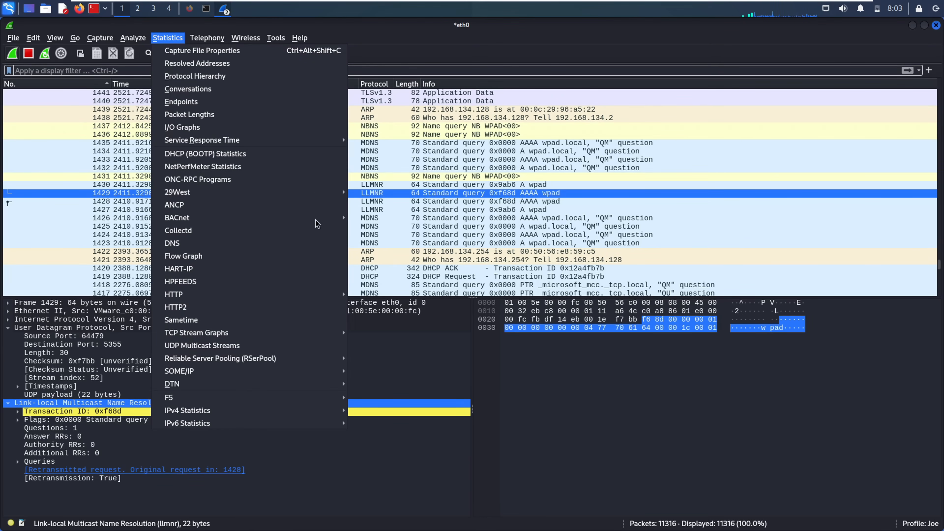
mouse_move(266, 145)
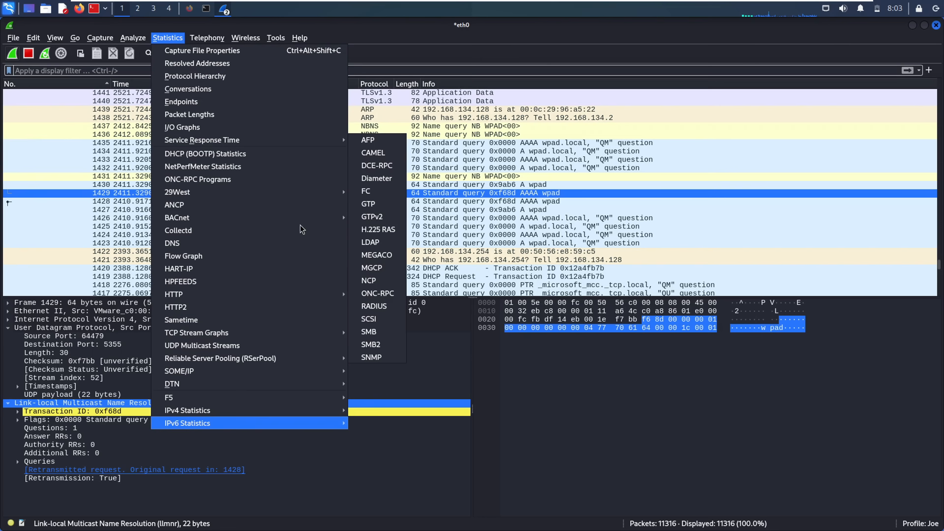
key("ctrl+alt+t")
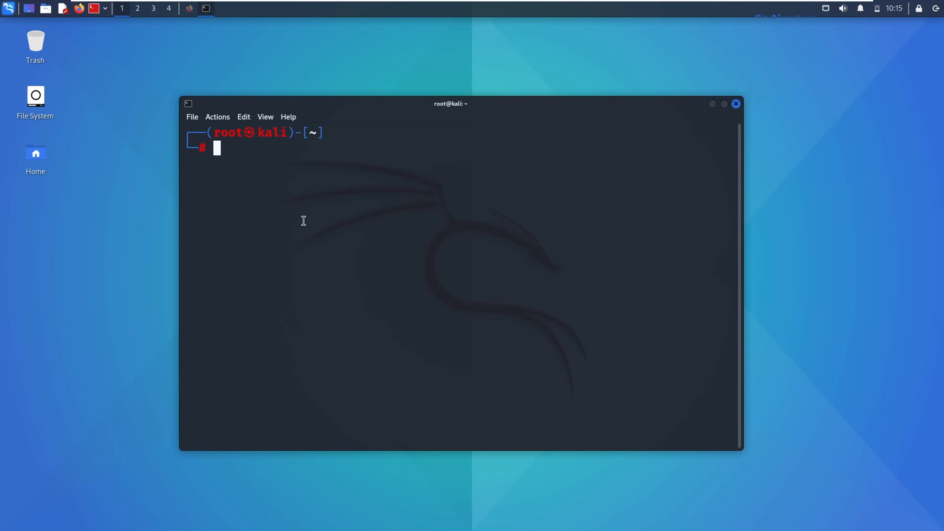
- Run the wireshark command from the root prompt, accepting the autosuggestion
type("wir")
key("Right")
key("Return")
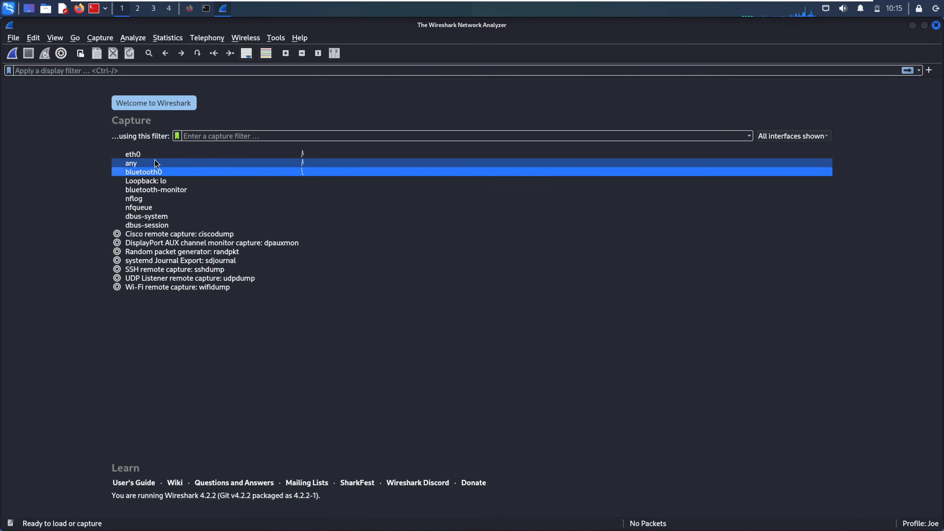
- Start a live packet capture on the eth0 interface from the welcome page
left_click(140, 152)
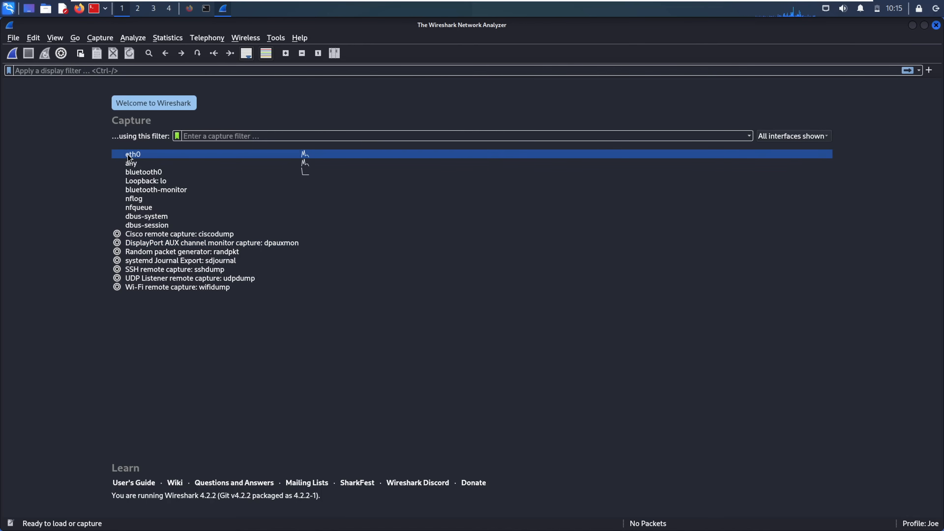
mouse_move(128, 154)
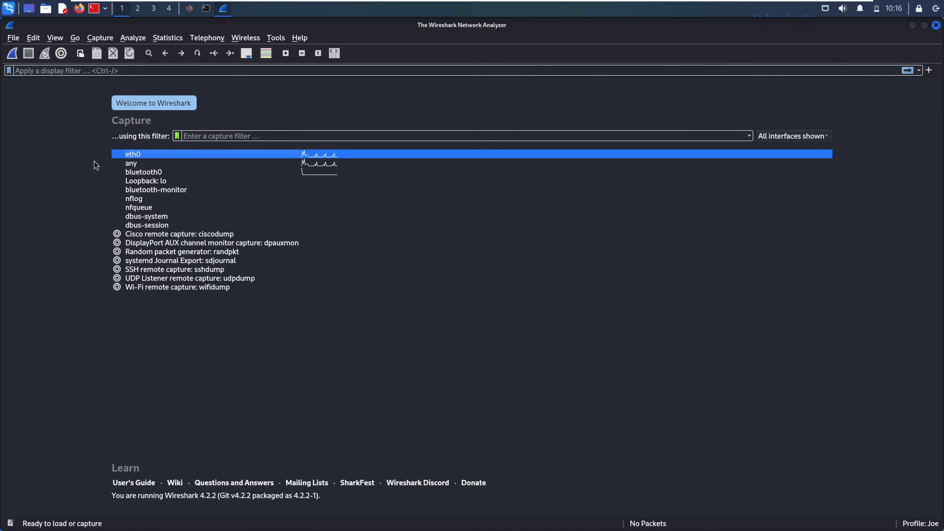
double_click(132, 155)
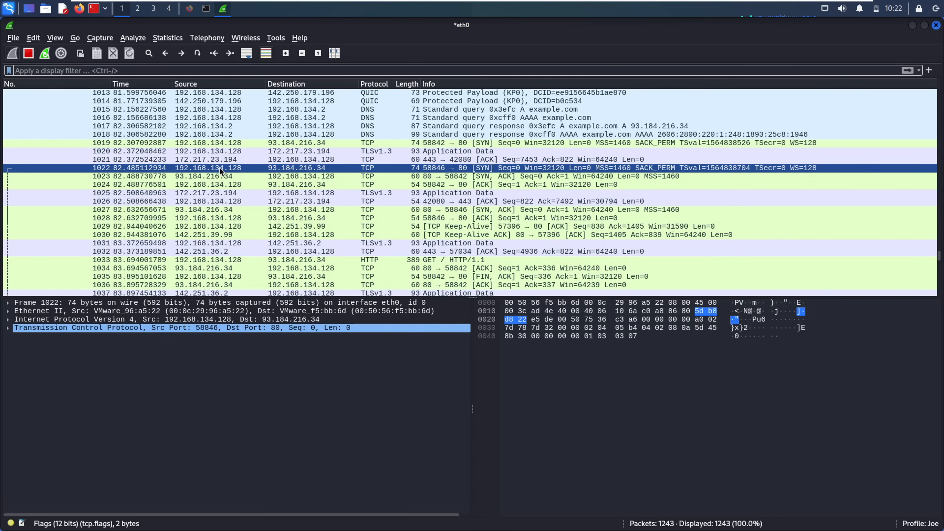
left_click(210, 178)
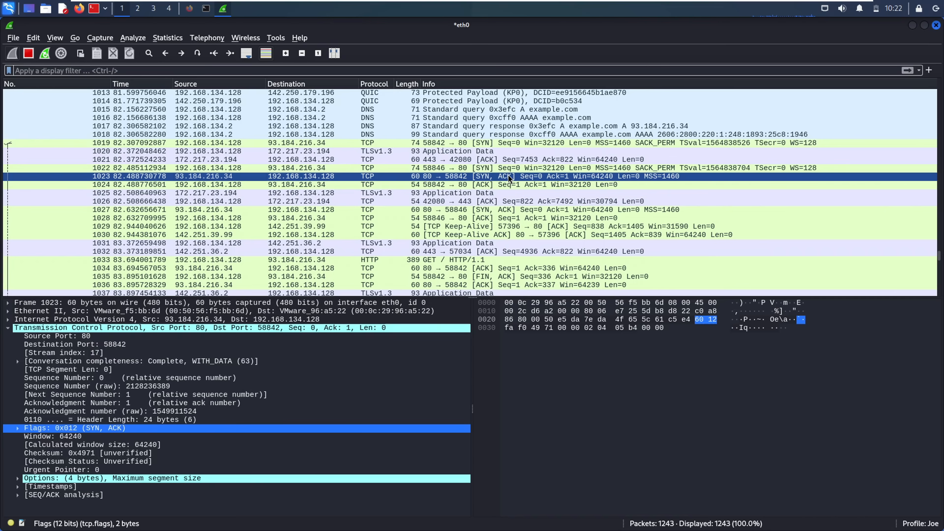
left_click(336, 171)
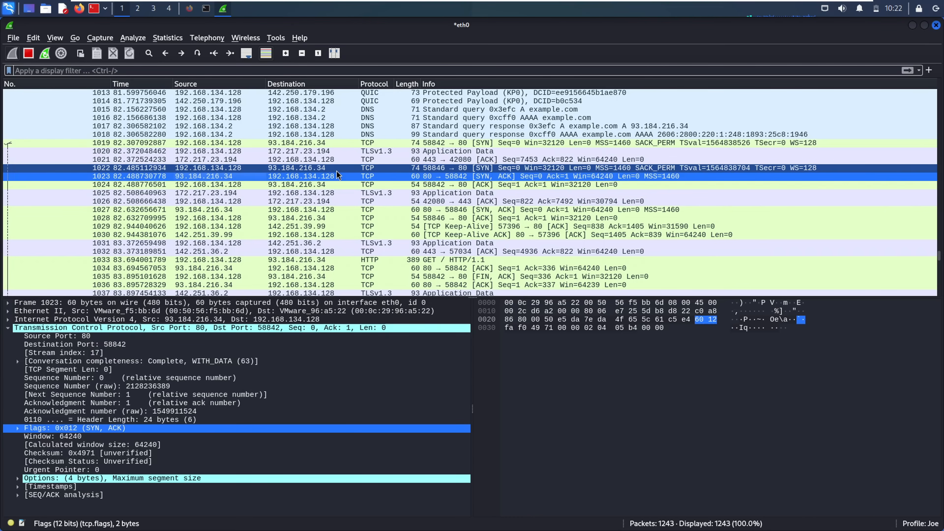
left_click(322, 182)
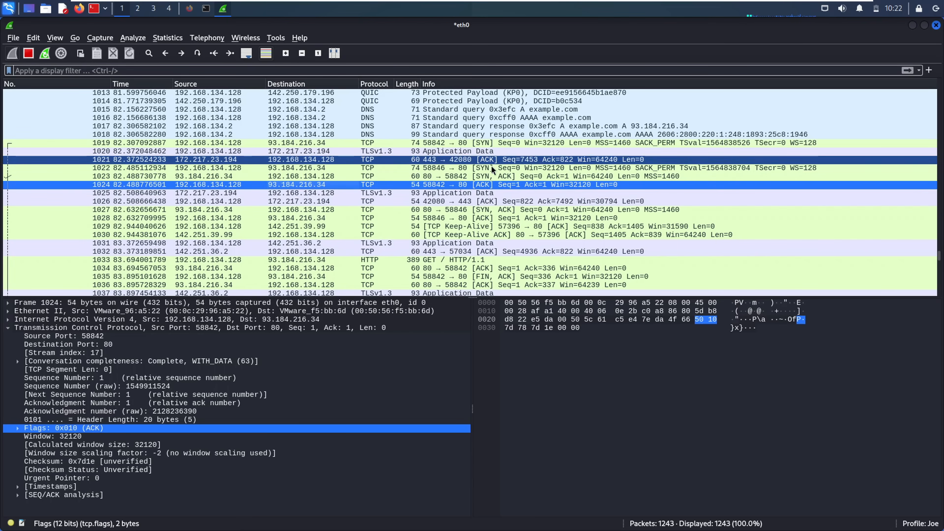
left_click(464, 169)
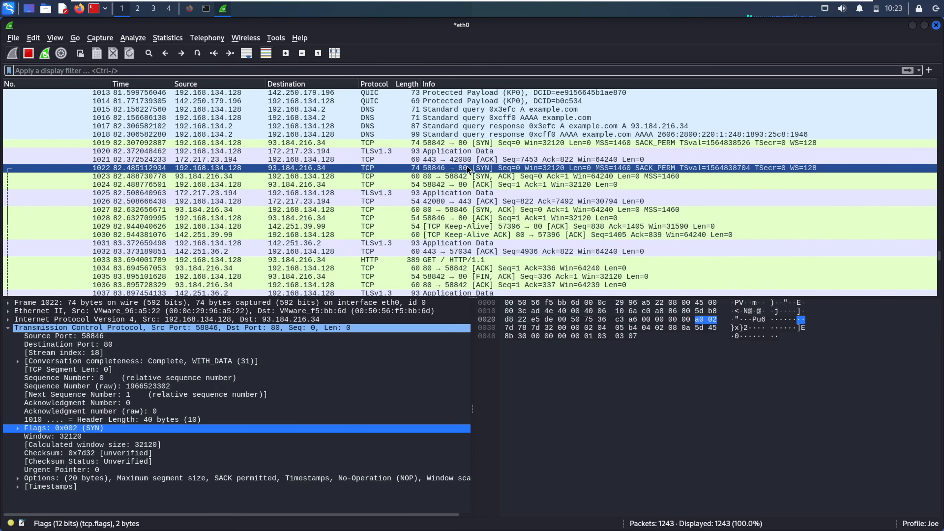
left_click(485, 176)
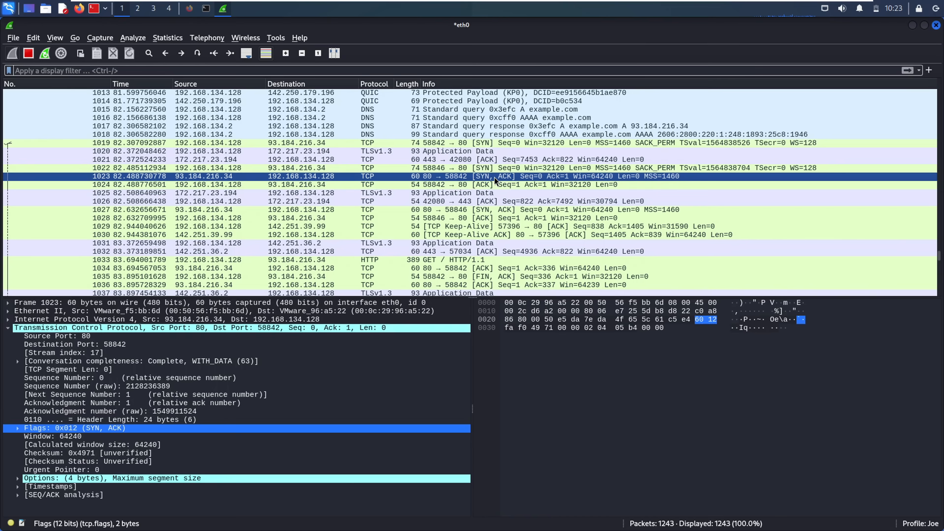
left_click(429, 259)
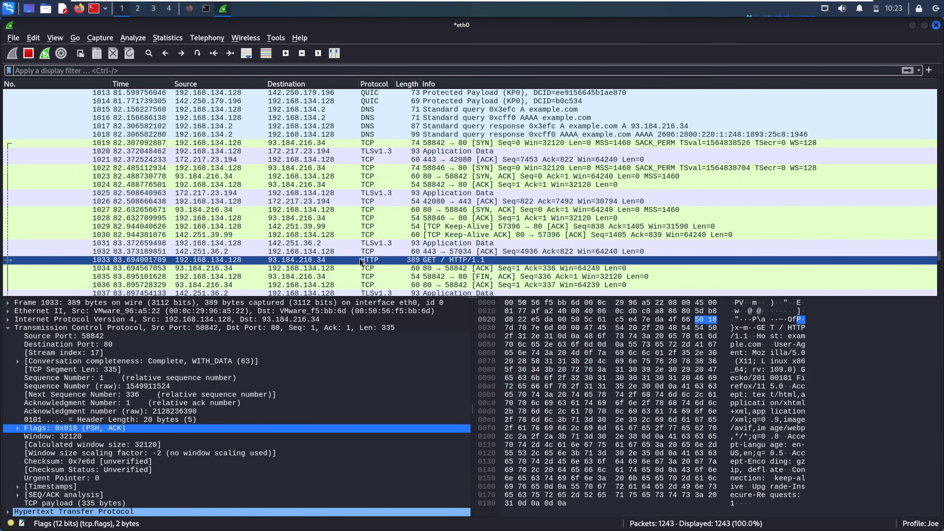
- Bring up the context menu of HTTP GET packet 1033 to reach its Follow options
right_click(372, 261)
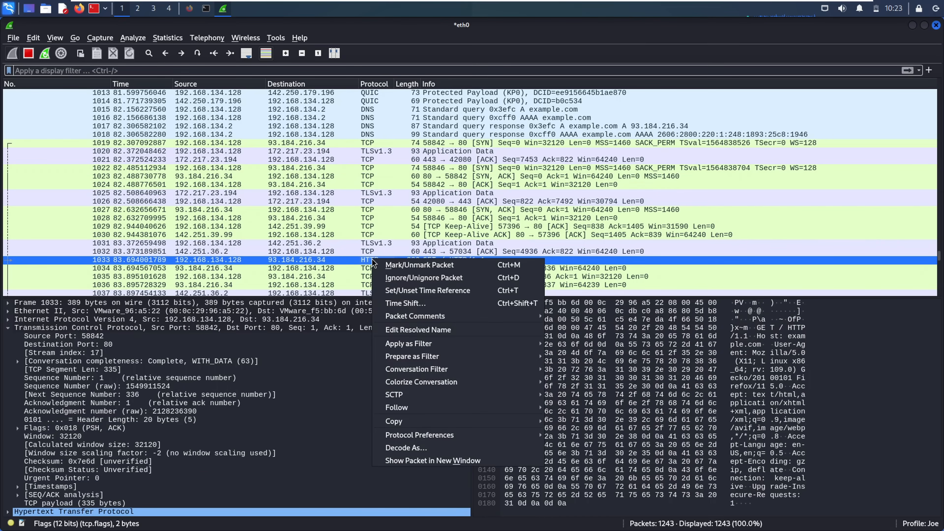
left_click(362, 262)
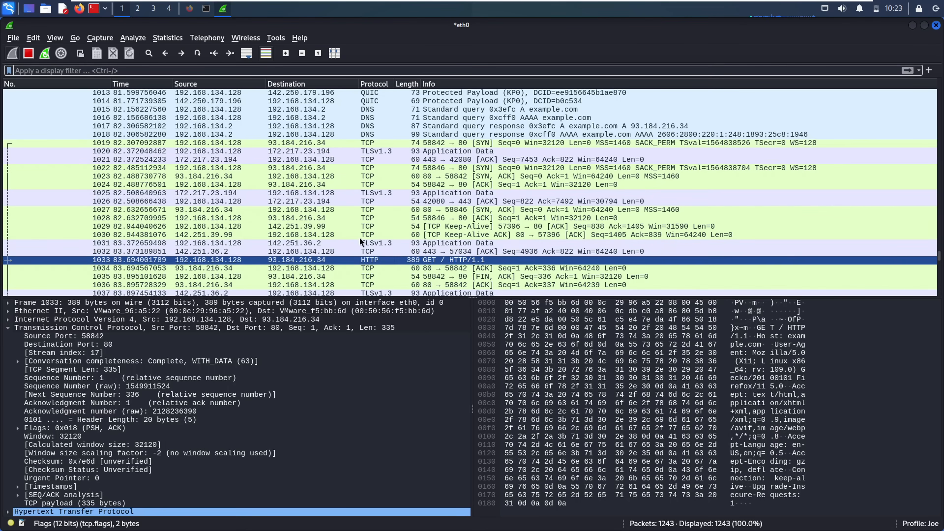
right_click(363, 263)
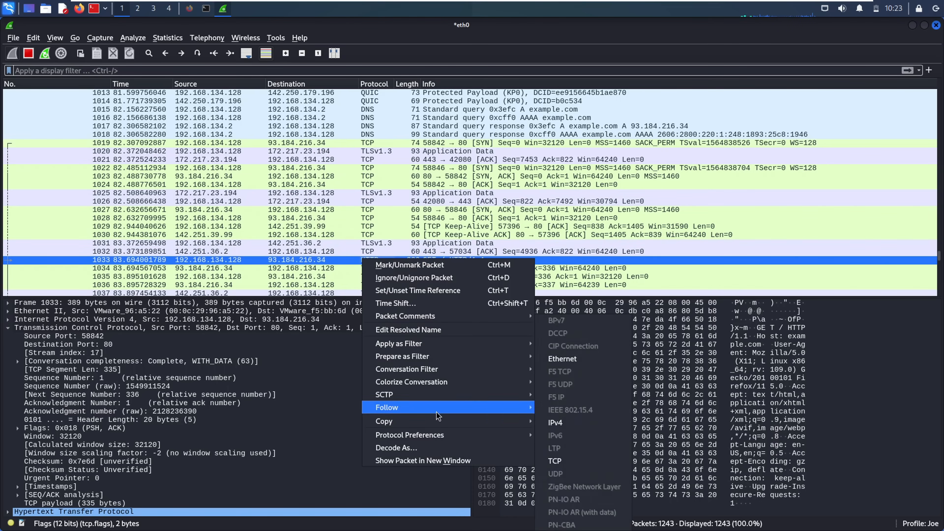
mouse_move(434, 410)
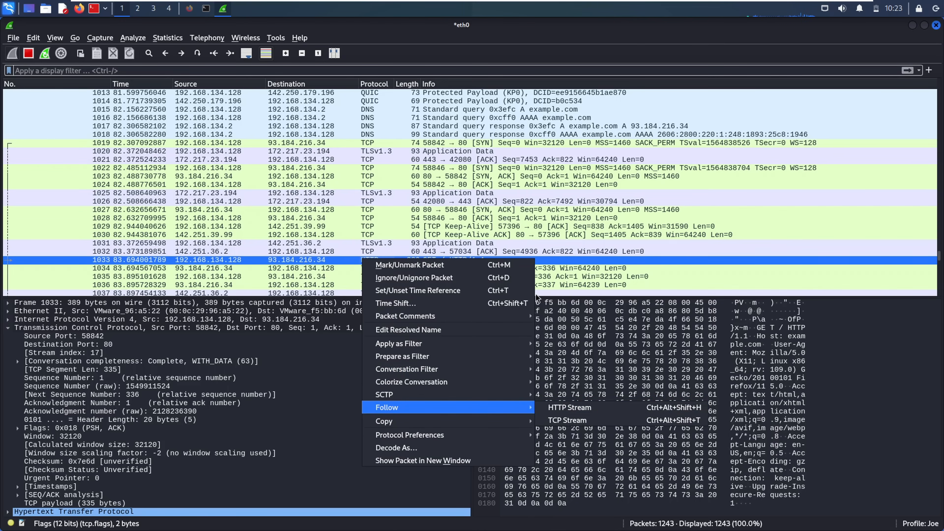
left_click(345, 259)
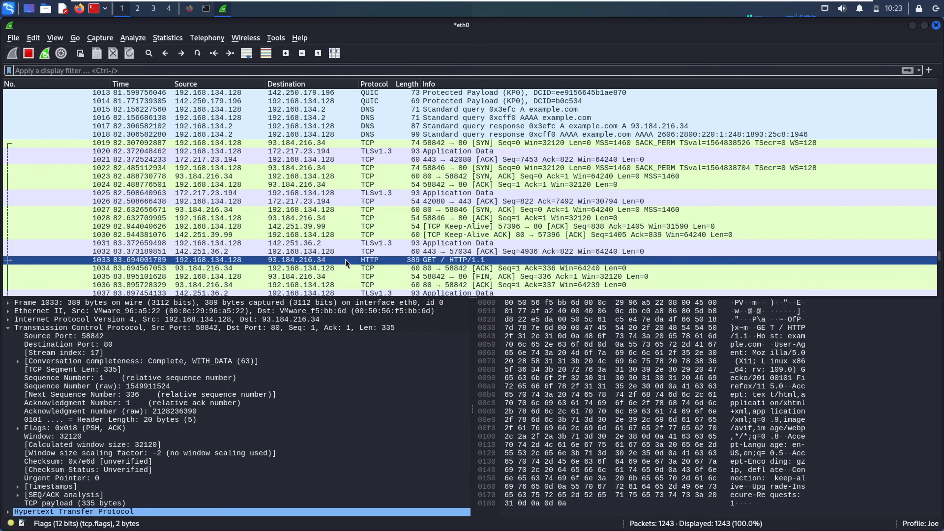
right_click(378, 260)
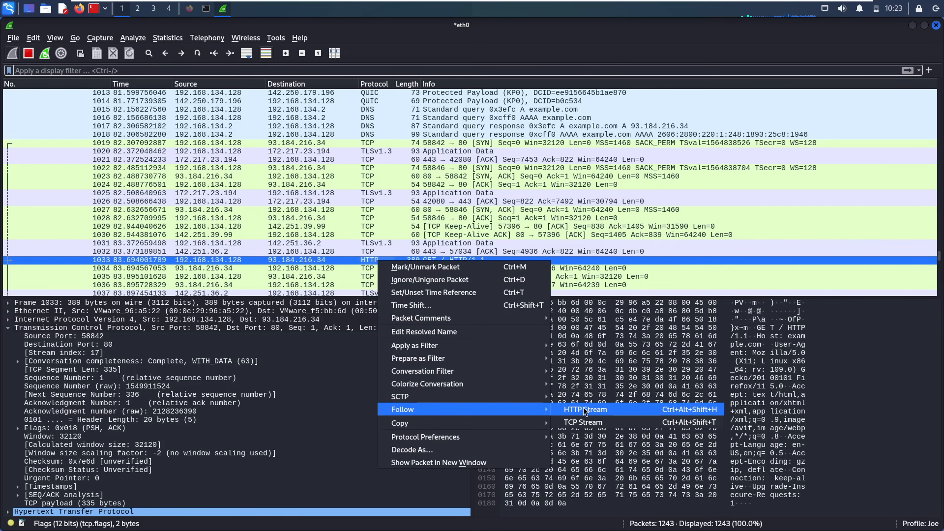
- Follow packet 1033's HTTP stream, review response packet 1046 and its Age 361021, then close
left_click(583, 408)
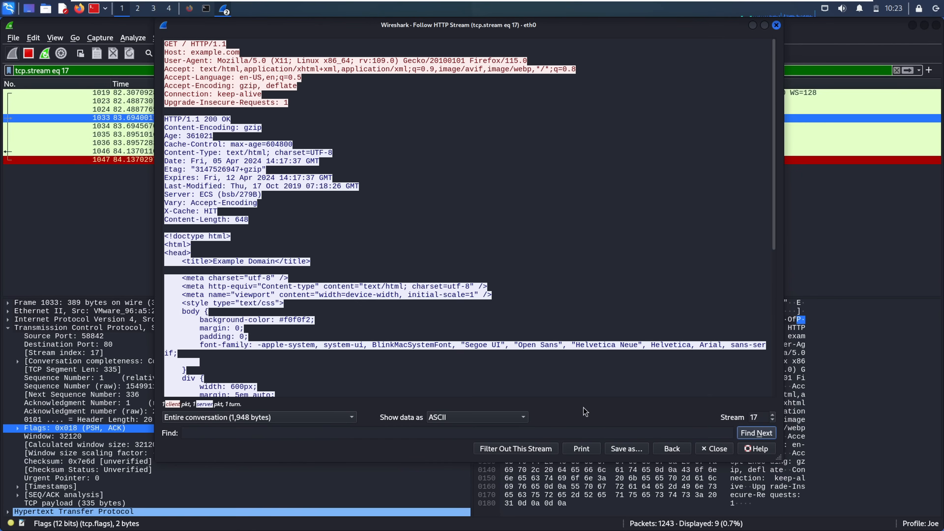
left_click(277, 123)
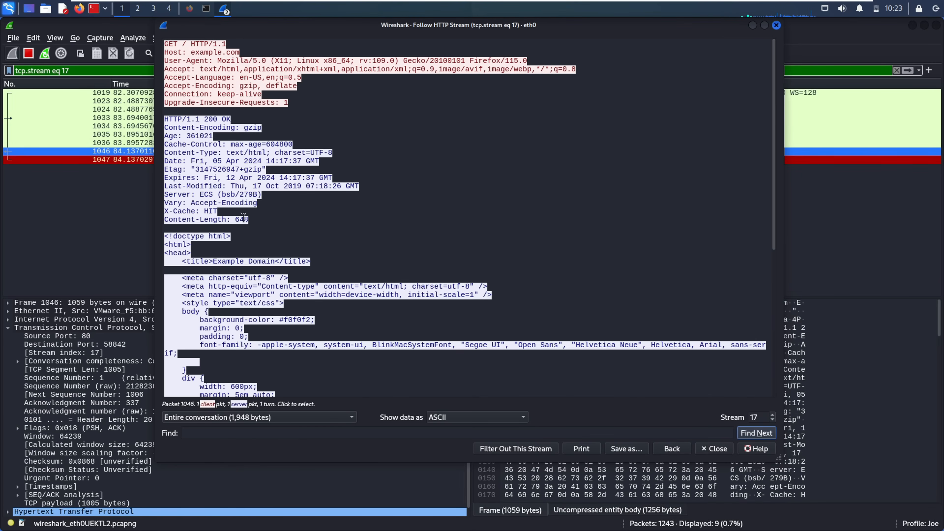
double_click(485, 135)
left_click(226, 302)
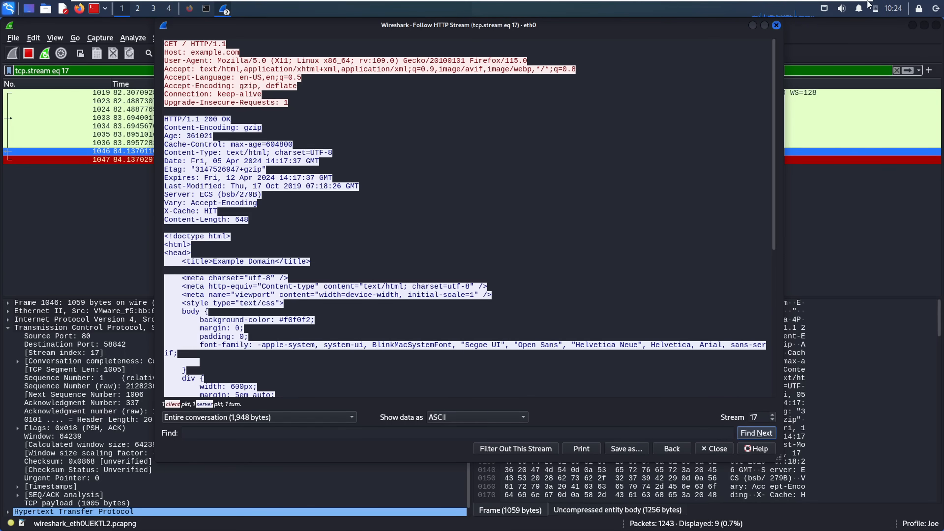
left_click(776, 24)
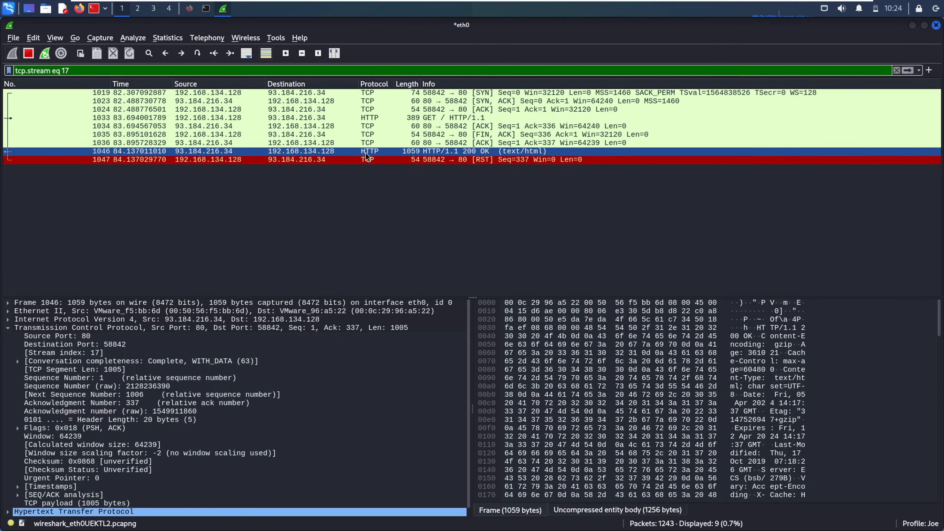
- Follow the HTTP stream of GET packet 1033 again from its context menu
left_click(372, 118)
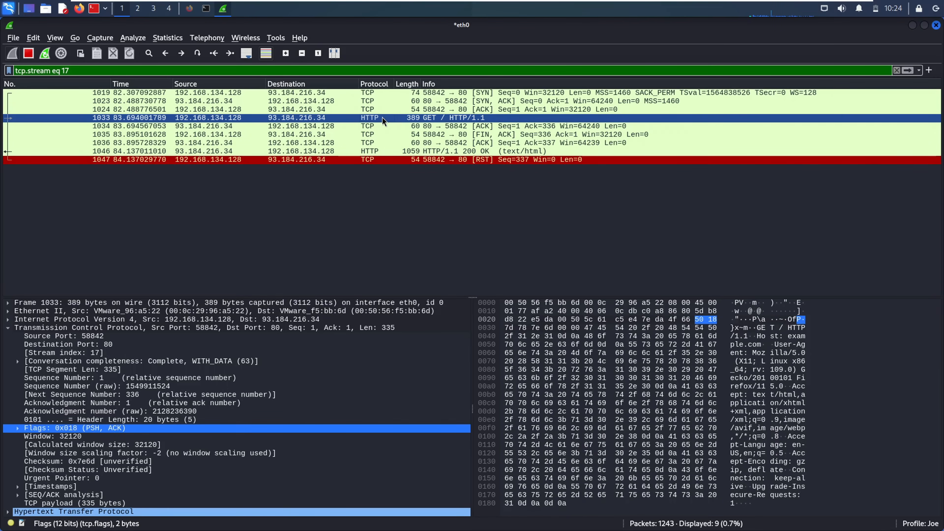
right_click(372, 119)
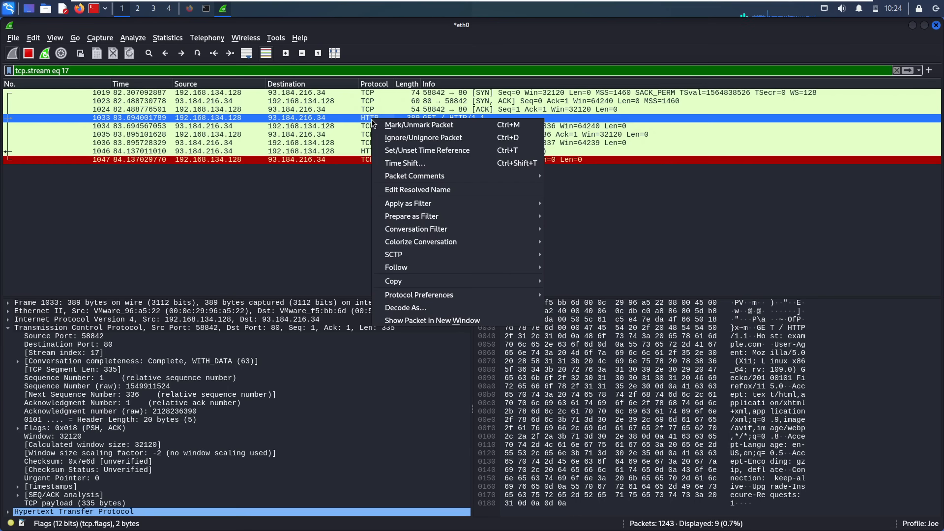
mouse_move(470, 272)
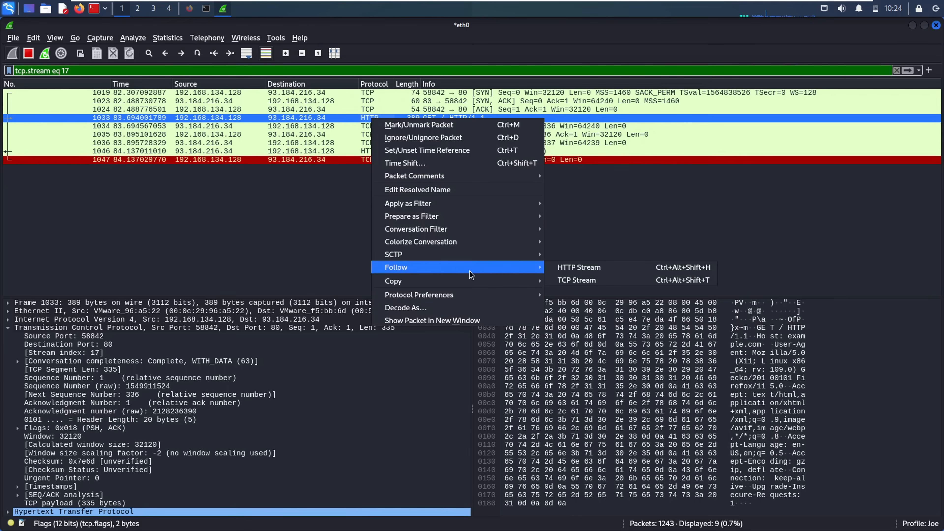
left_click(585, 271)
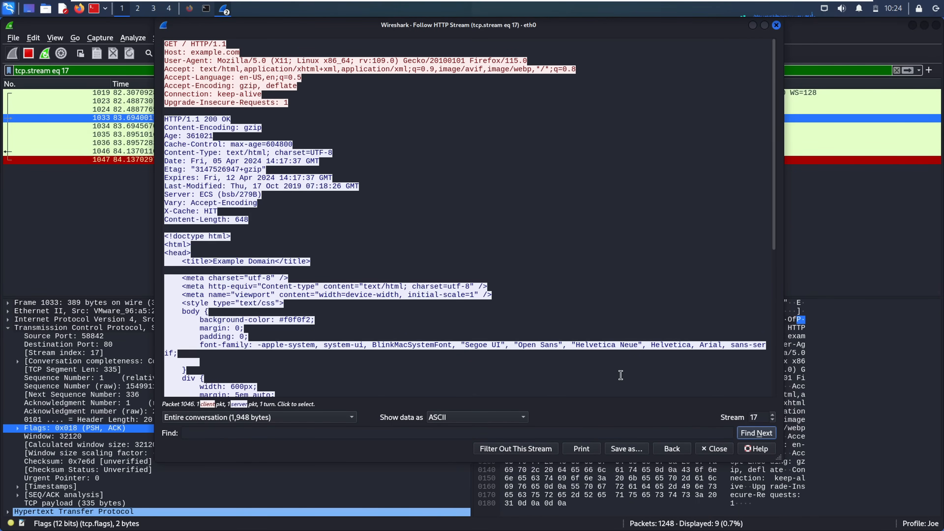
left_click(620, 375)
left_click(499, 420)
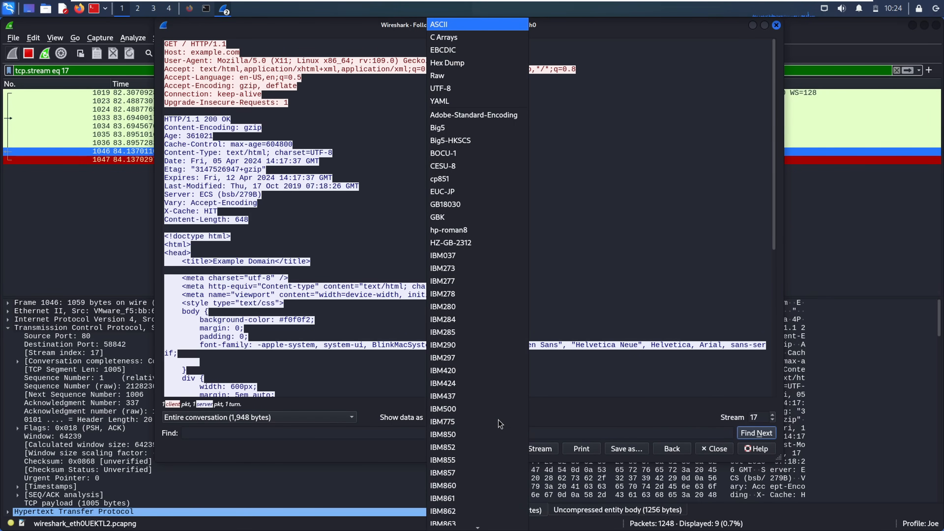
left_click(669, 297)
left_click(325, 417)
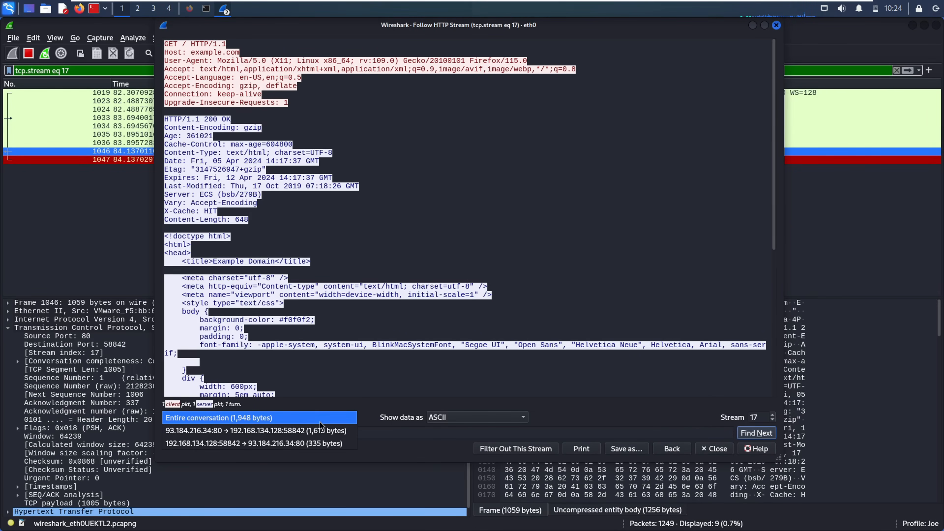
left_click(382, 386)
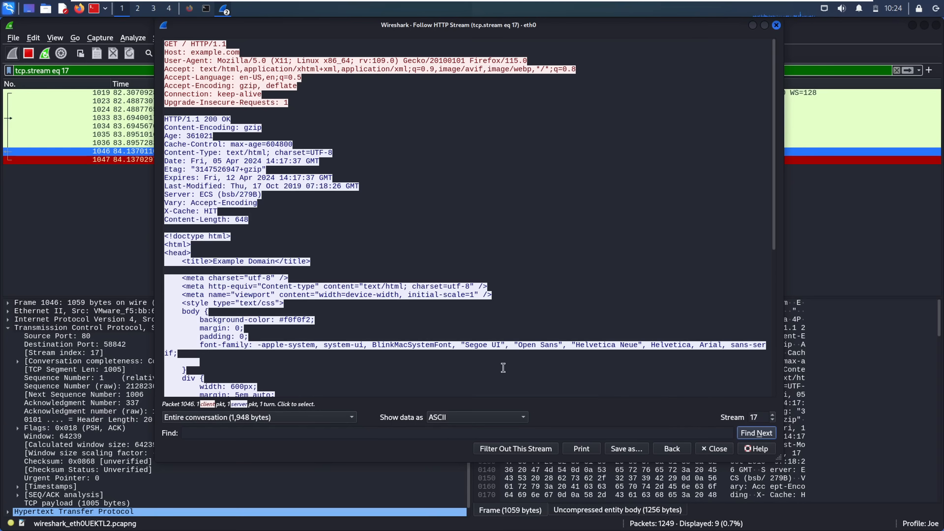
left_click(504, 418)
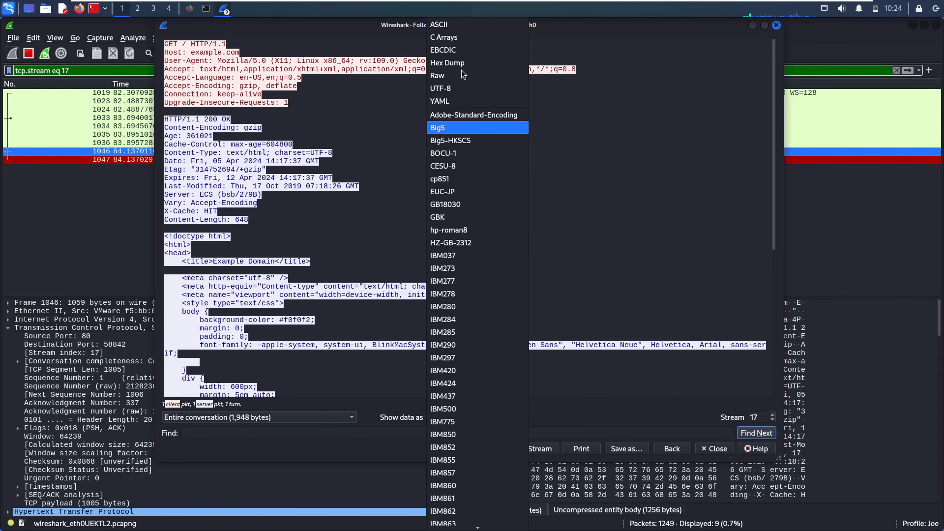
left_click(452, 36)
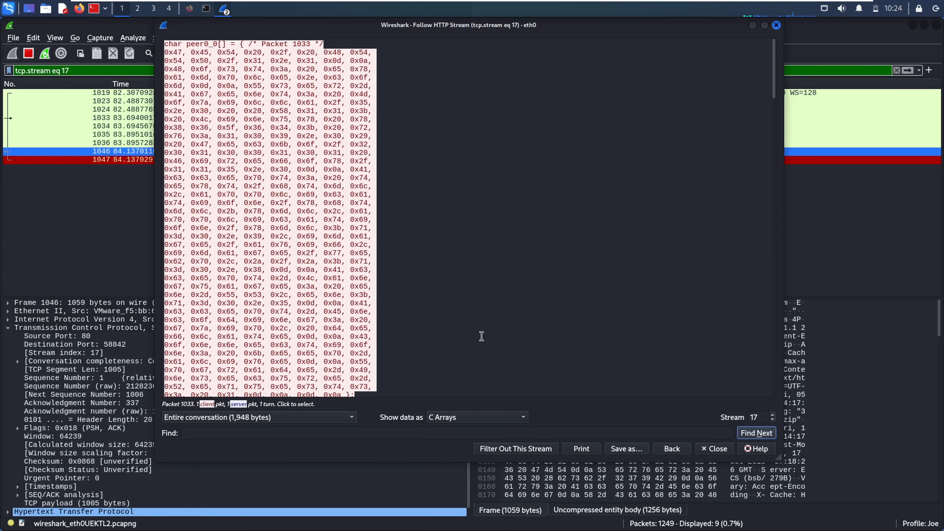
left_click(460, 419)
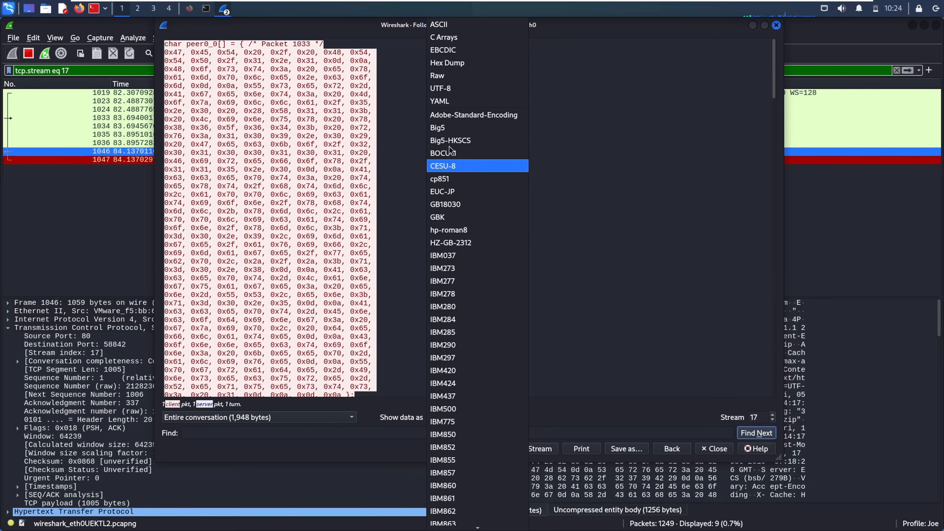
left_click(443, 24)
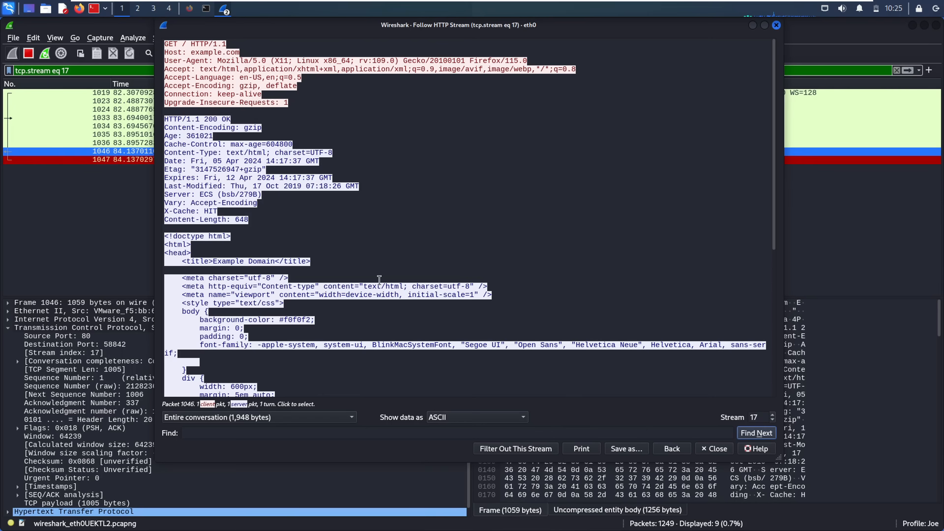
right_click(775, 172)
key("Escape")
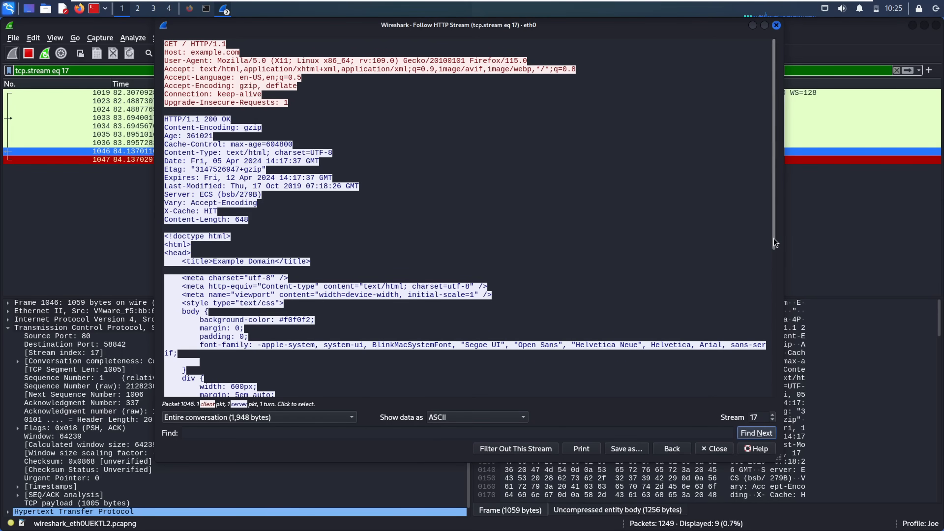
right_click(774, 239)
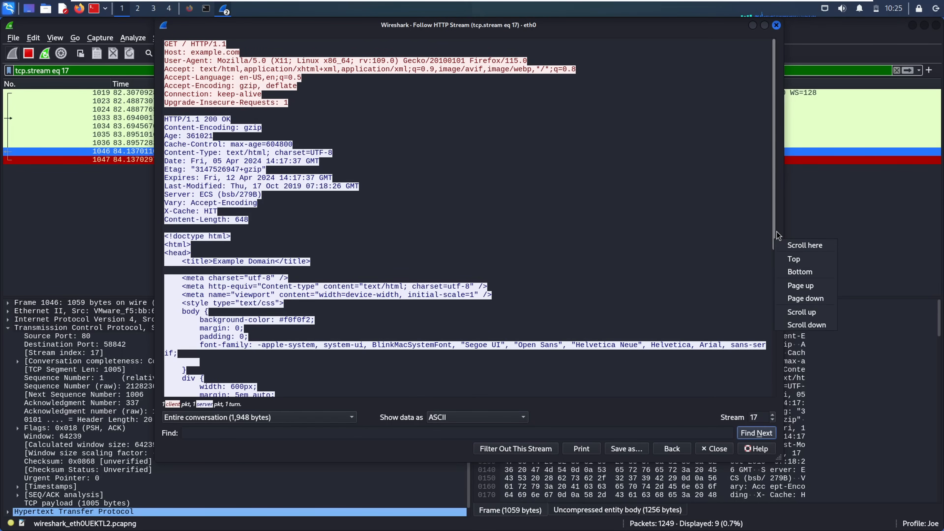
key("Escape")
left_click_drag(774, 230, 767, 439)
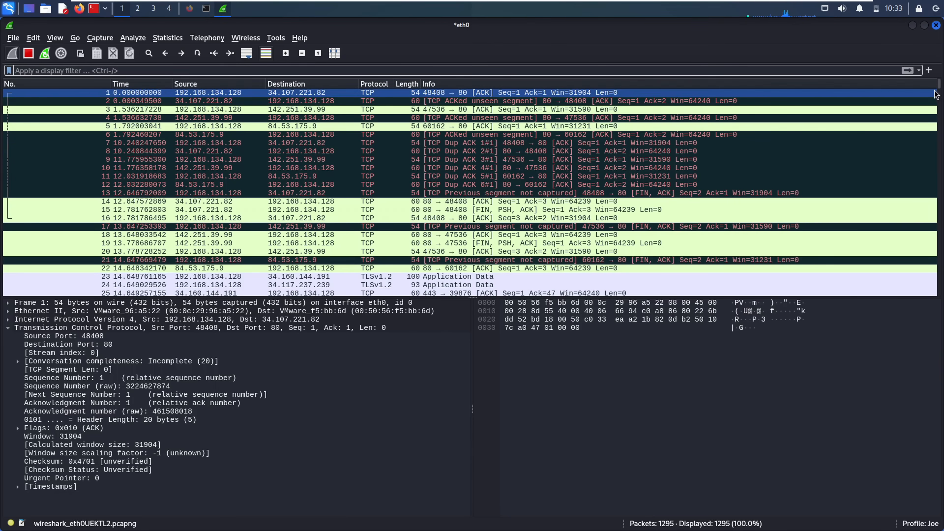
- Scroll through the unfiltered 1,295-packet list and select MDNS response packet 1288
left_click_drag(939, 87, 939, 293)
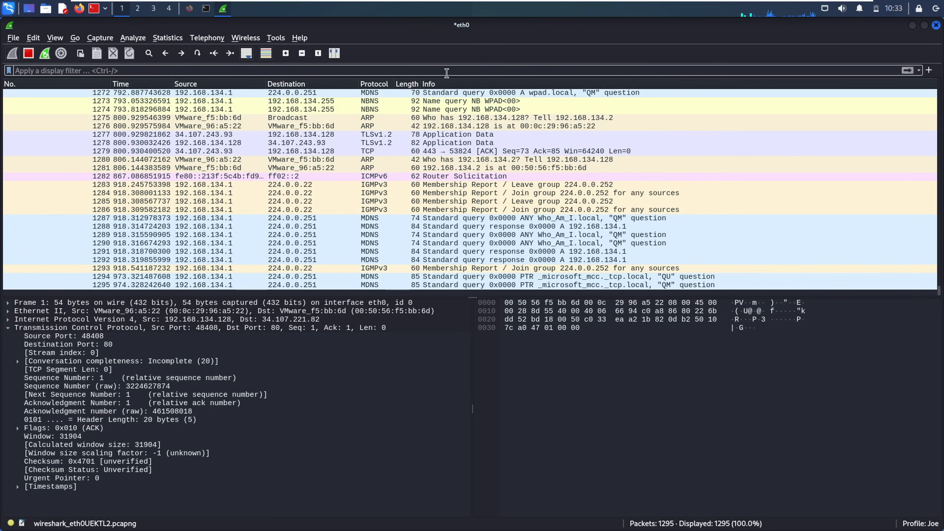
left_click(498, 226)
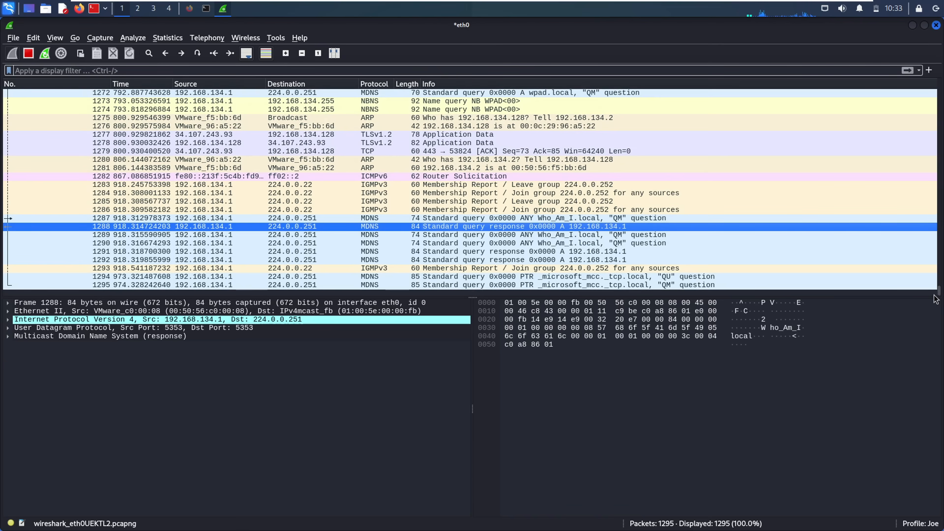
left_click_drag(939, 294, 922, 82)
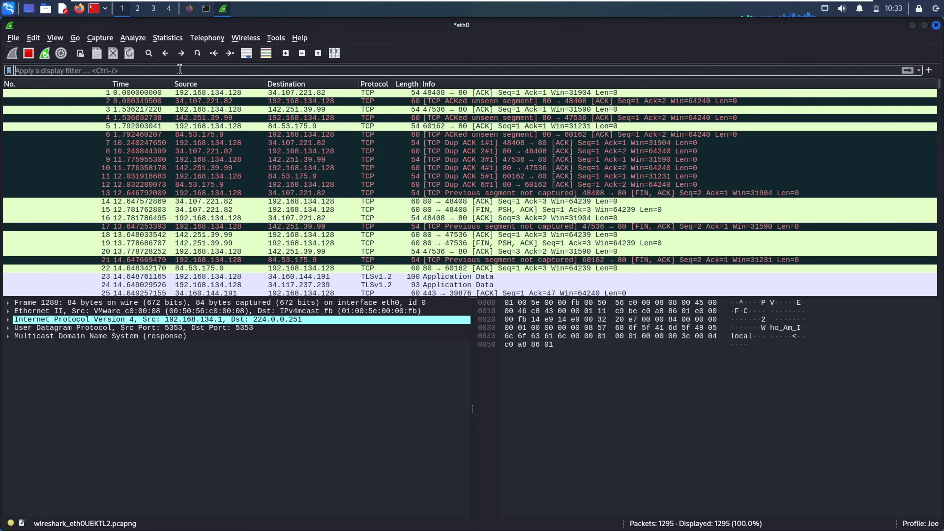
- Apply the display filter tcp.flags.reset == 1 and inspect RST packets 151 and 149
type("tcp.flags.reset == 1")
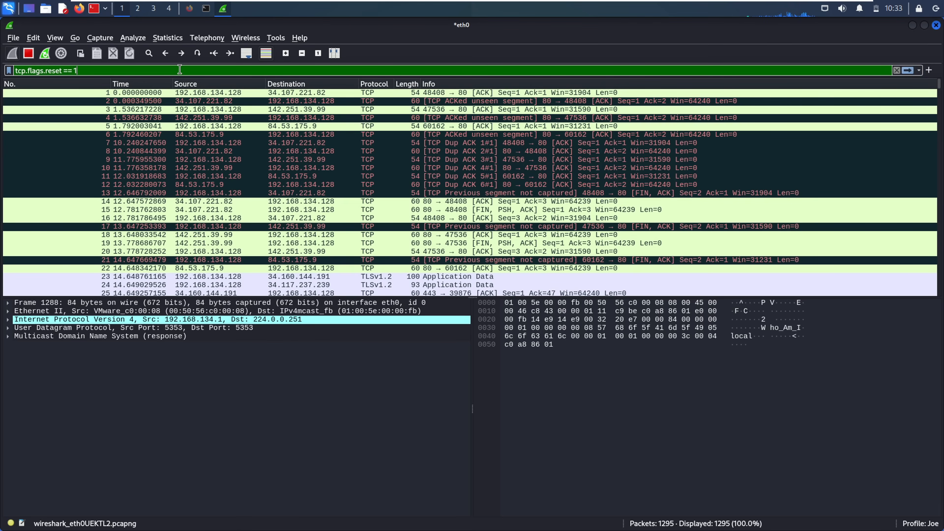
key("Return")
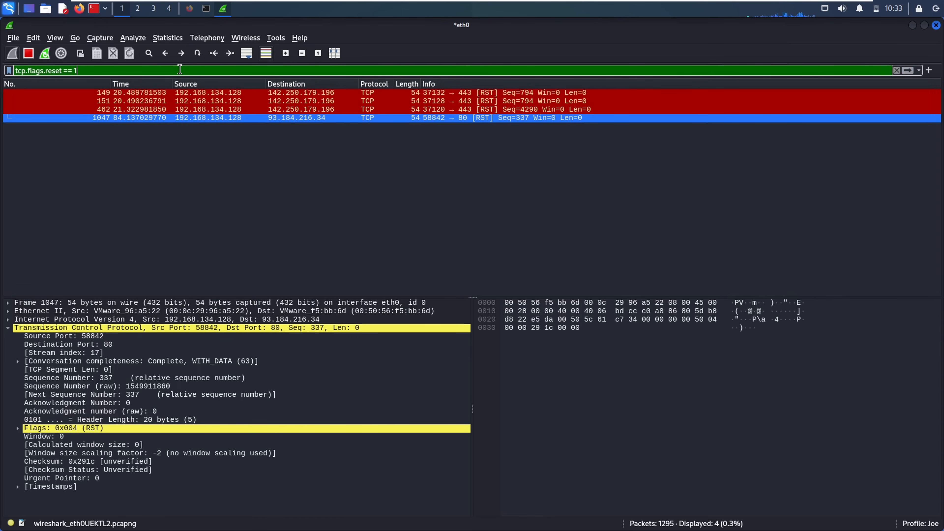
left_click(167, 101)
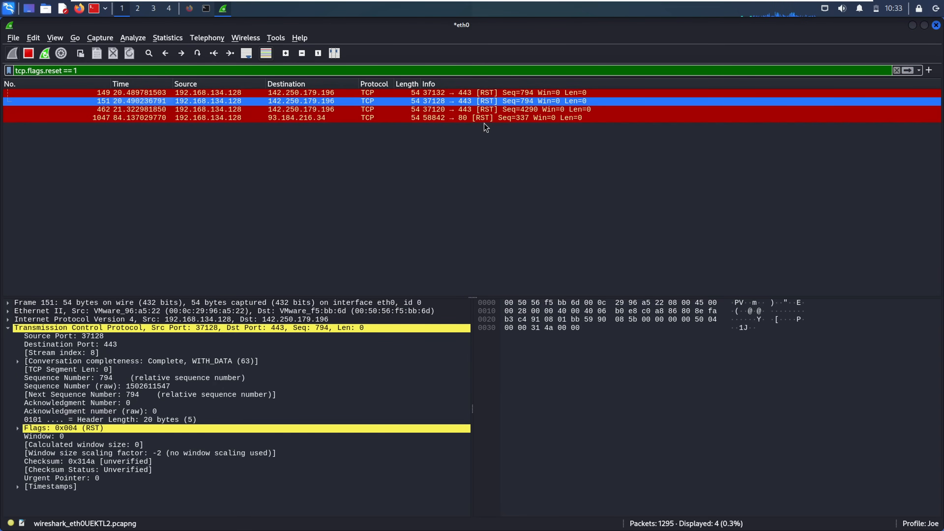
left_click(489, 93)
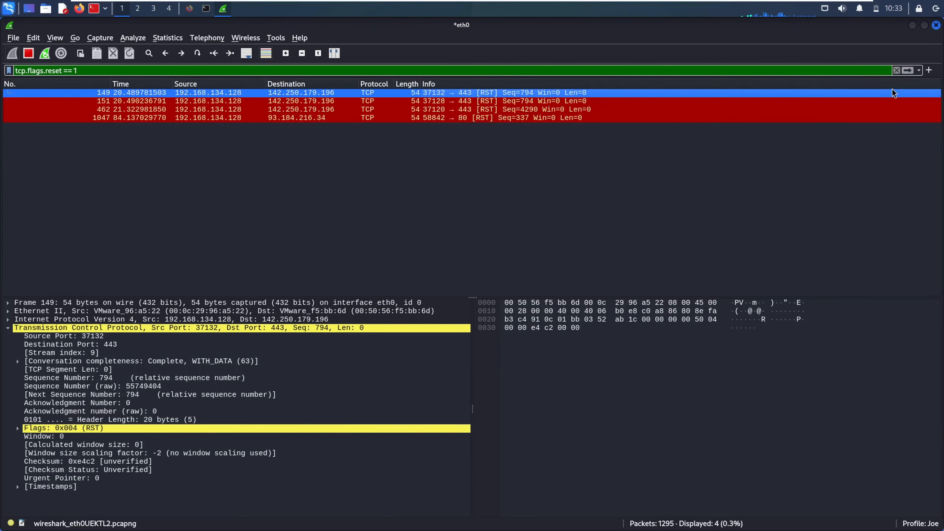
- Clear the filter to find packet 151, then reapply tcp.flags.reset == 1 and inspect packet 1047
left_click(896, 71)
left_click(464, 212)
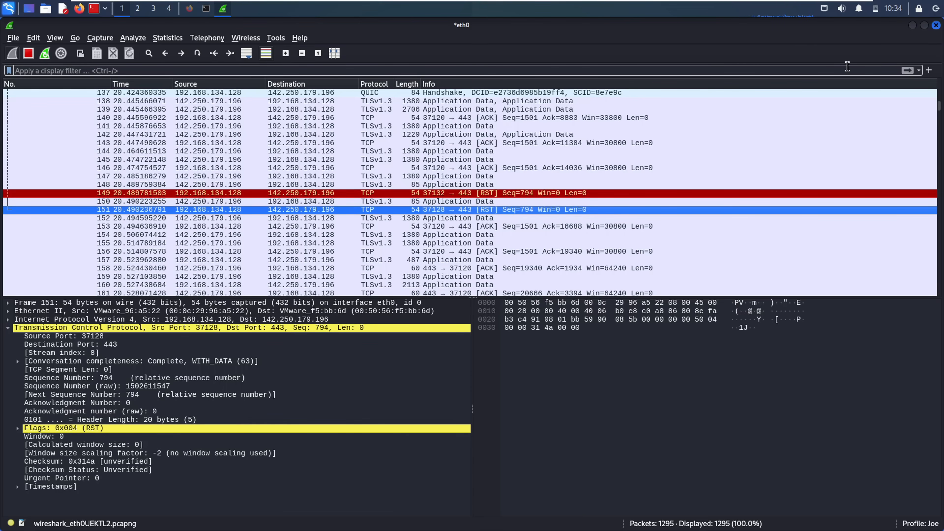
left_click(831, 67)
type("tcp.flags.reset == 1")
key("Return")
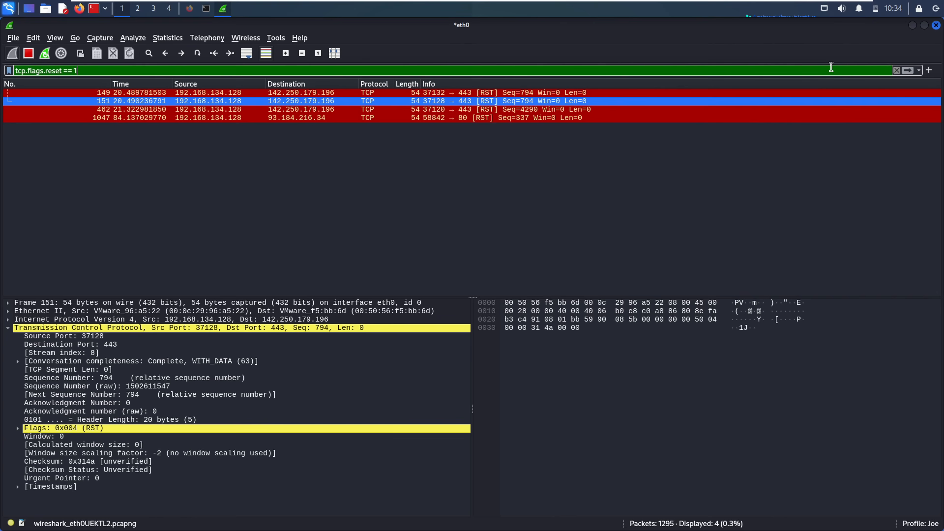
left_click(552, 117)
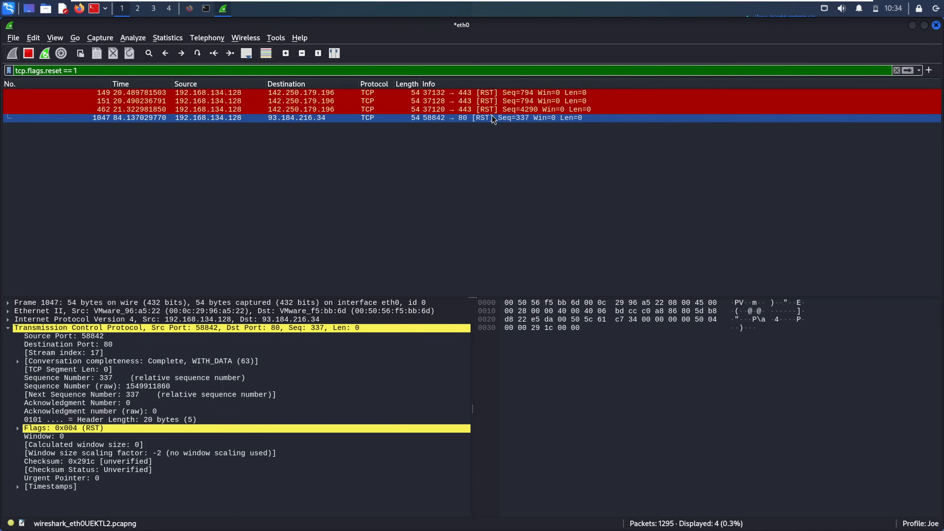
- Filter on the packet's exact Flags value, inspect RST packet 149, then remove the filter
right_click(91, 428)
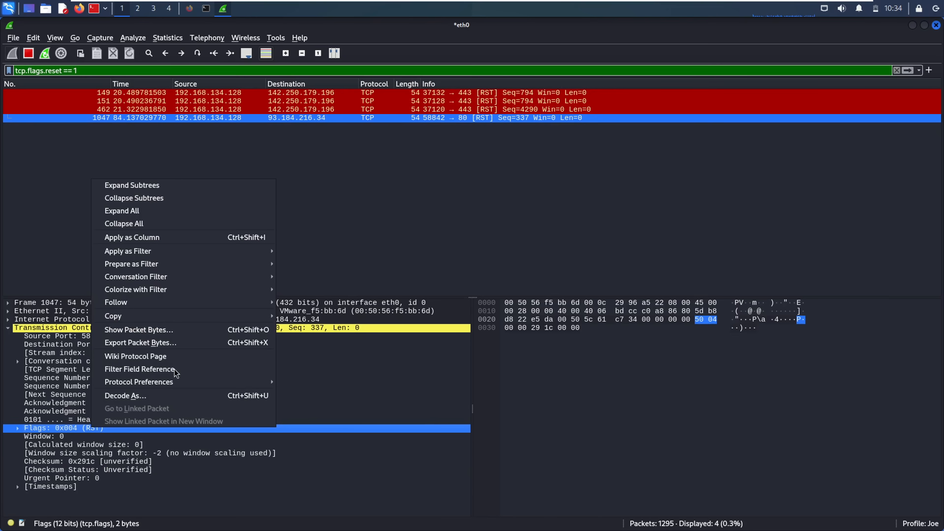
mouse_move(195, 254)
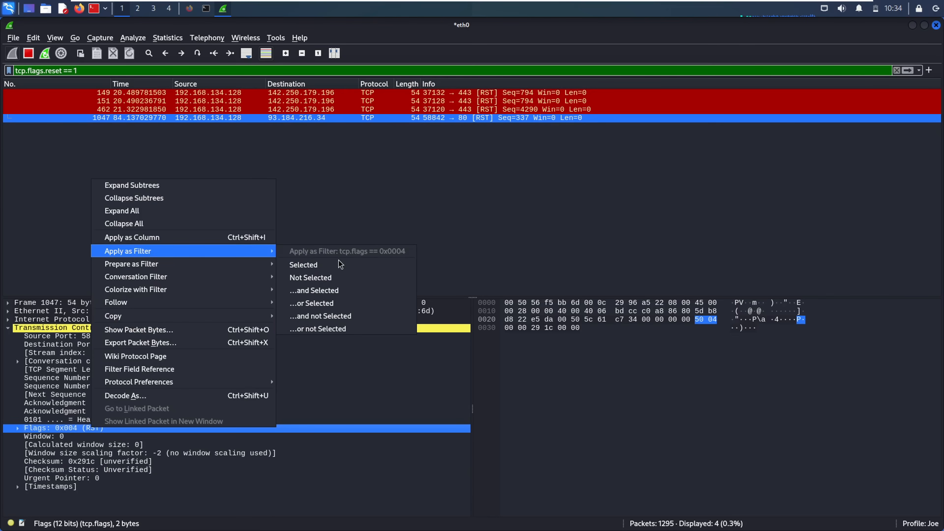
left_click(331, 264)
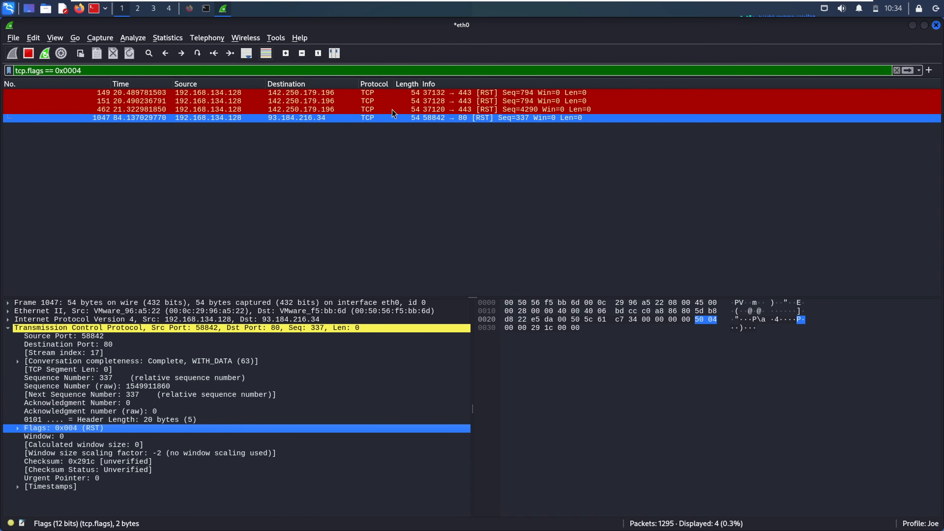
left_click(403, 92)
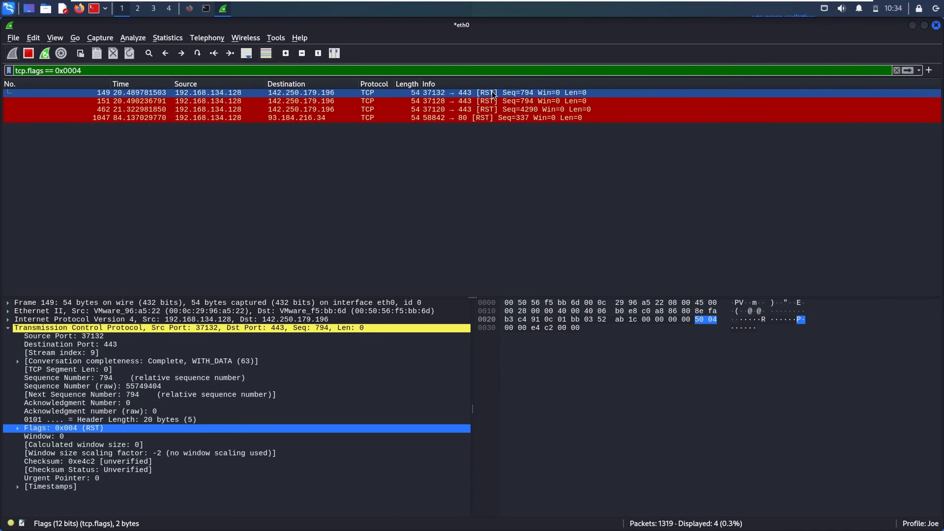
left_click(896, 70)
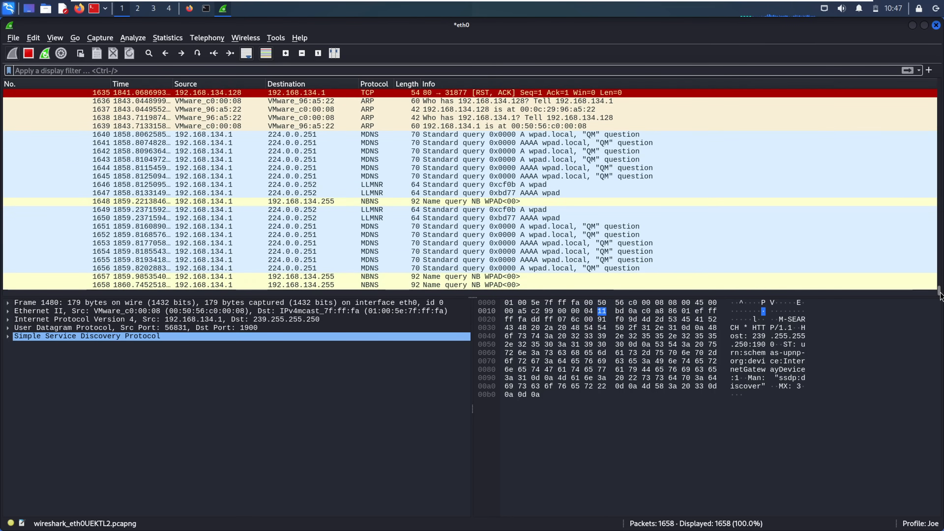
- Inspect RST, ACK packet 1629, jump to the first packet, and restore ascending Time order
left_click_drag(940, 287, 940, 283)
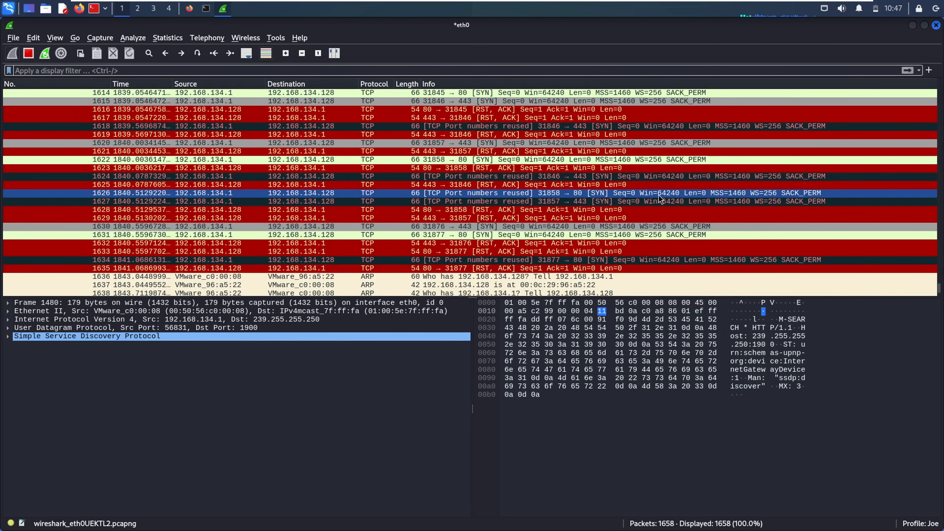
left_click(651, 218)
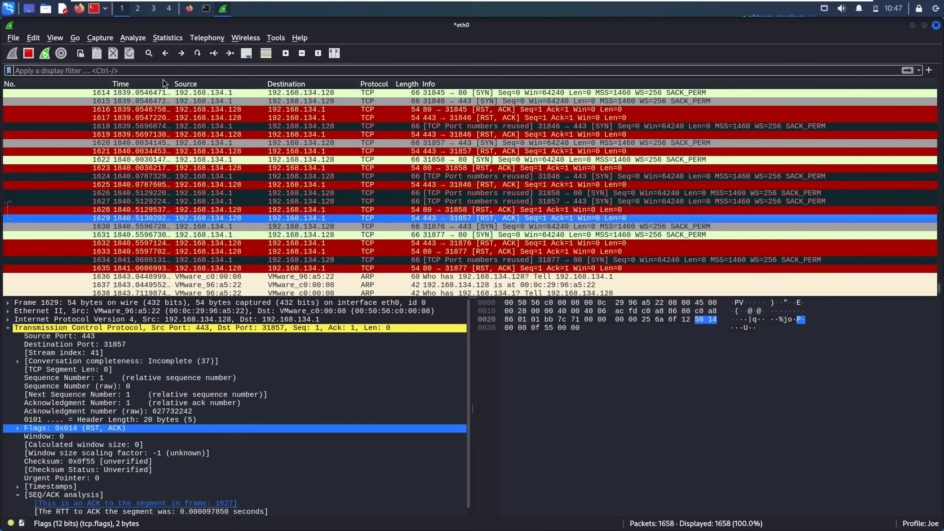
left_click(120, 84)
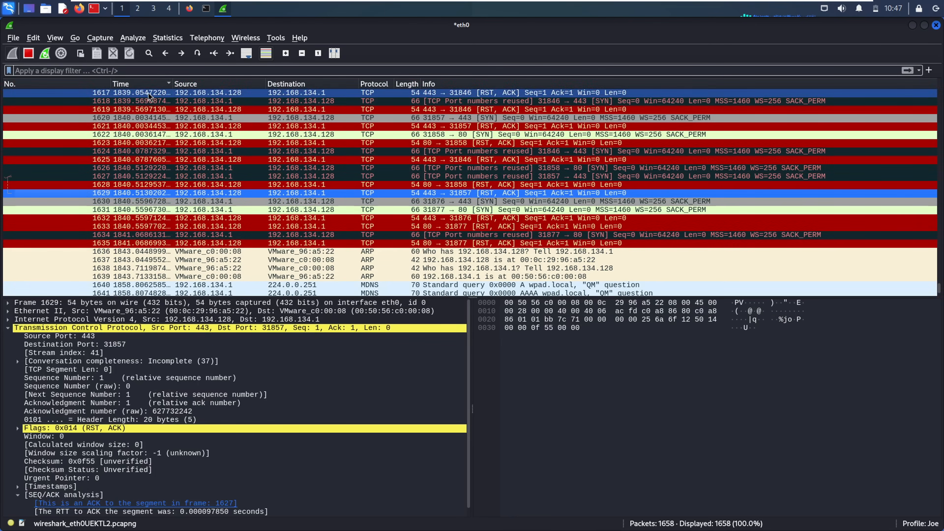
left_click(132, 82)
left_click(132, 83)
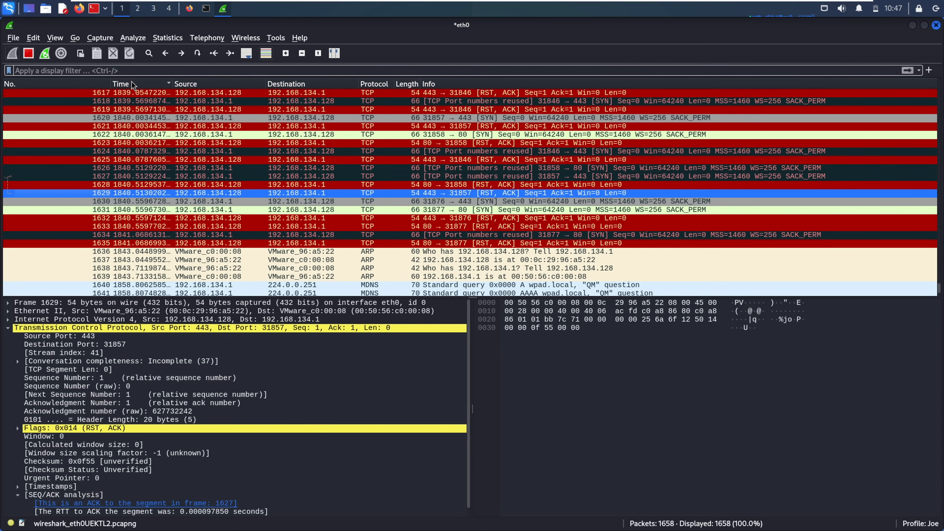
left_click(214, 53)
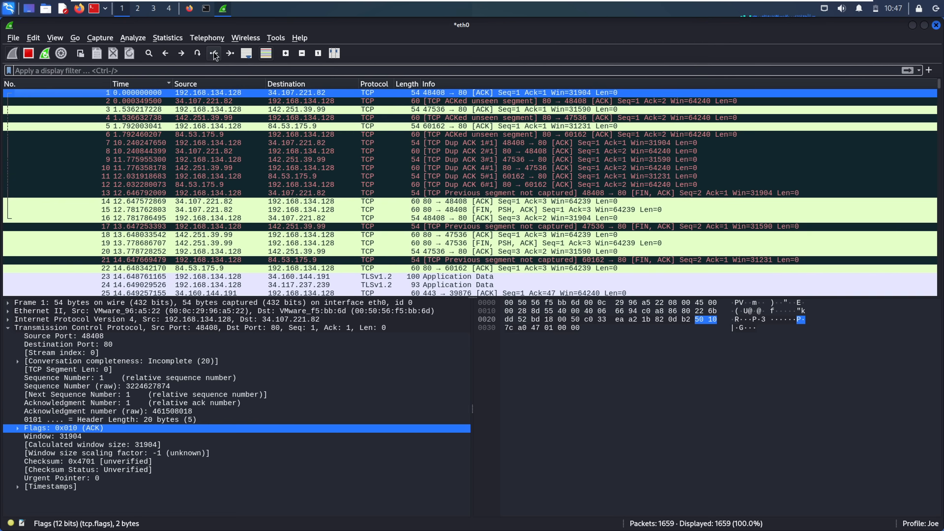
left_click(123, 82)
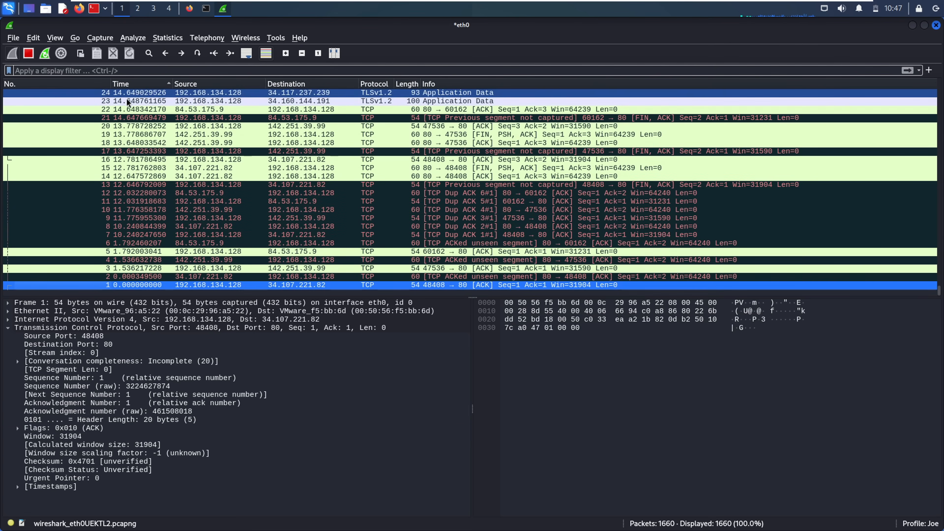
left_click(128, 82)
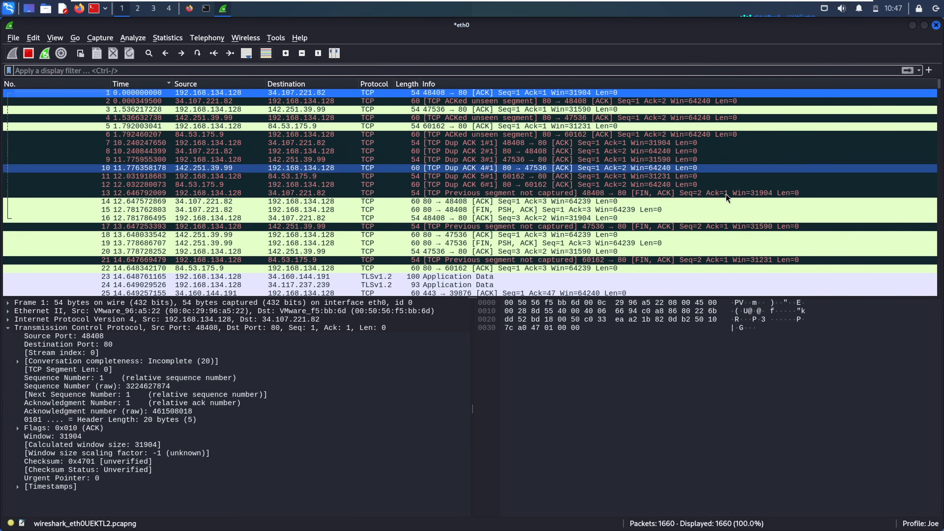
- Turn on Auto Scroll so the list follows newly captured packets
left_click(248, 55)
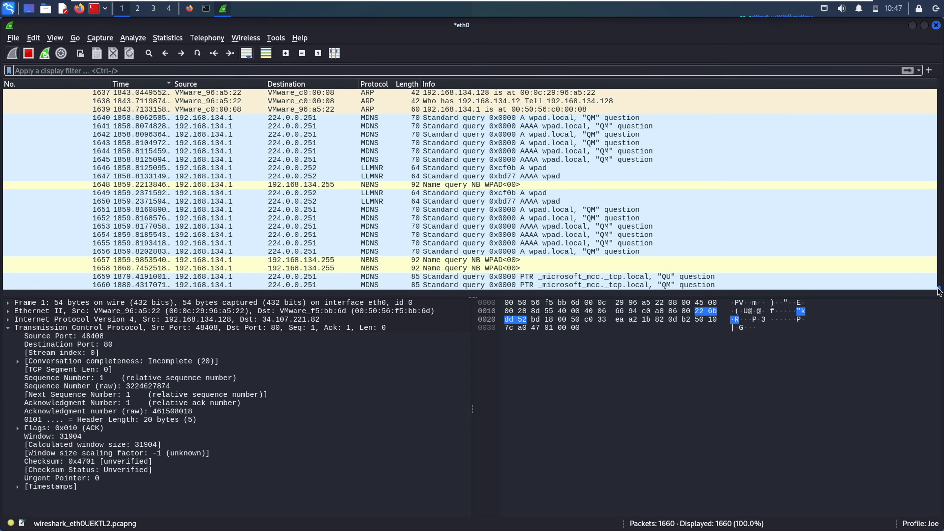
scroll(939, 292, "up", 1)
scroll(939, 293, "down", 1)
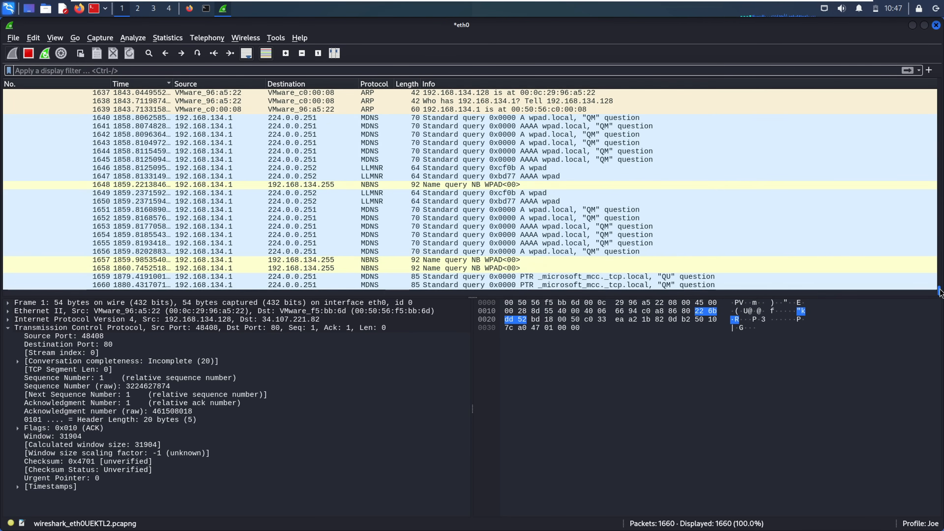
scroll(939, 291, "up", 5)
scroll(939, 292, "down", 1)
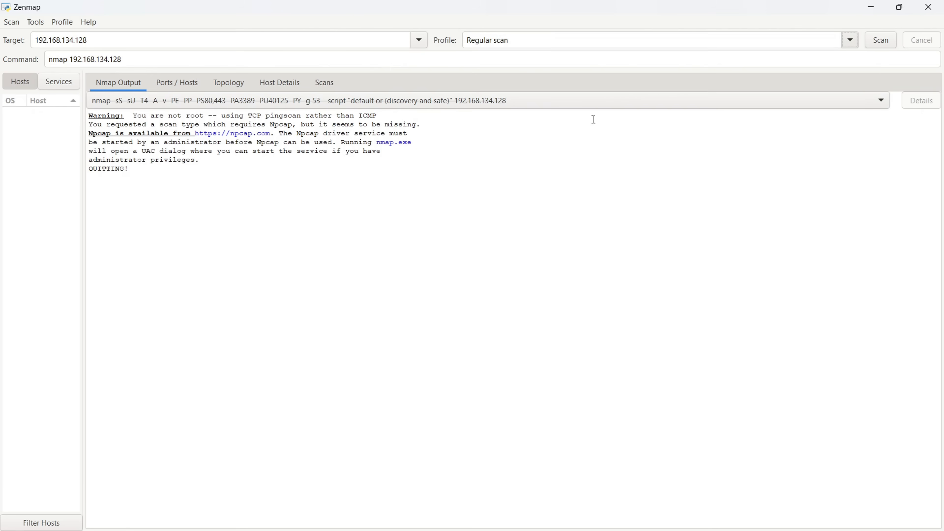
- Pick the 'Intense scan, all TCP ports' profile in Zenmap and launch it on 192.168.134.128
left_click(848, 41)
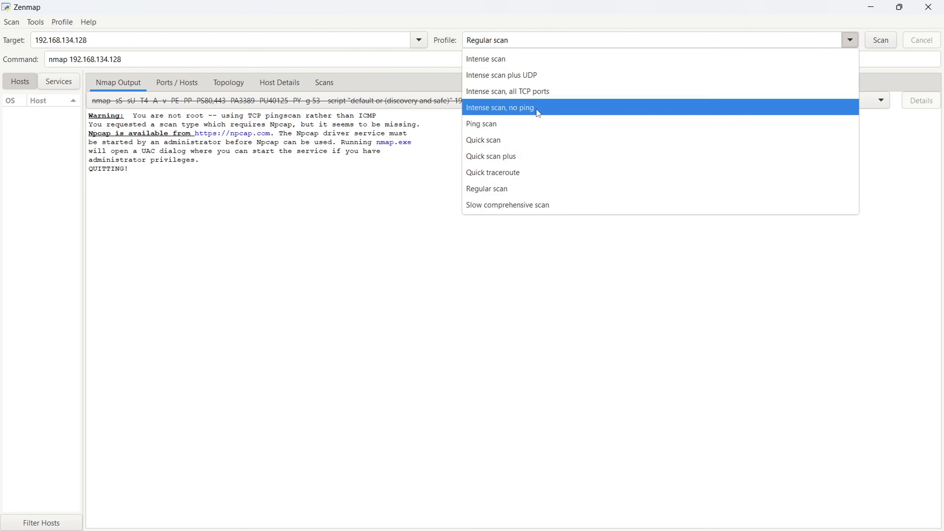
left_click(535, 92)
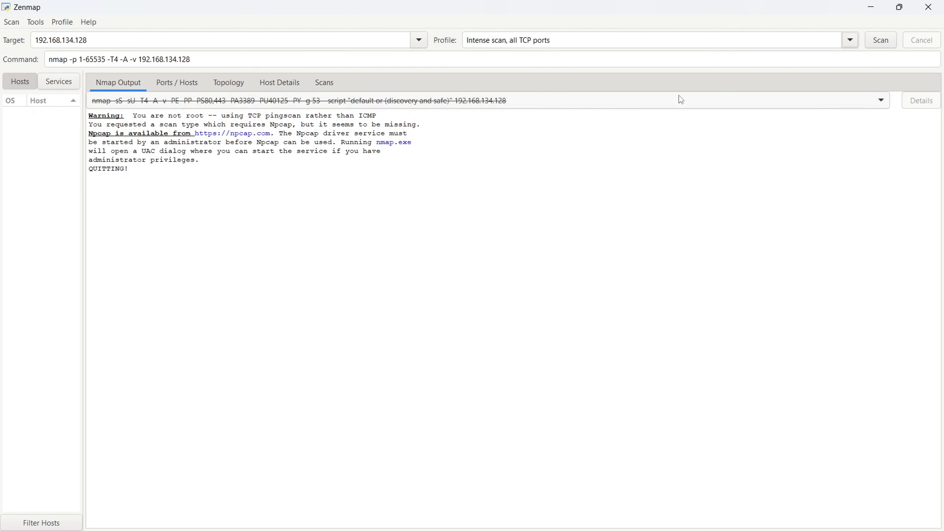
left_click(870, 46)
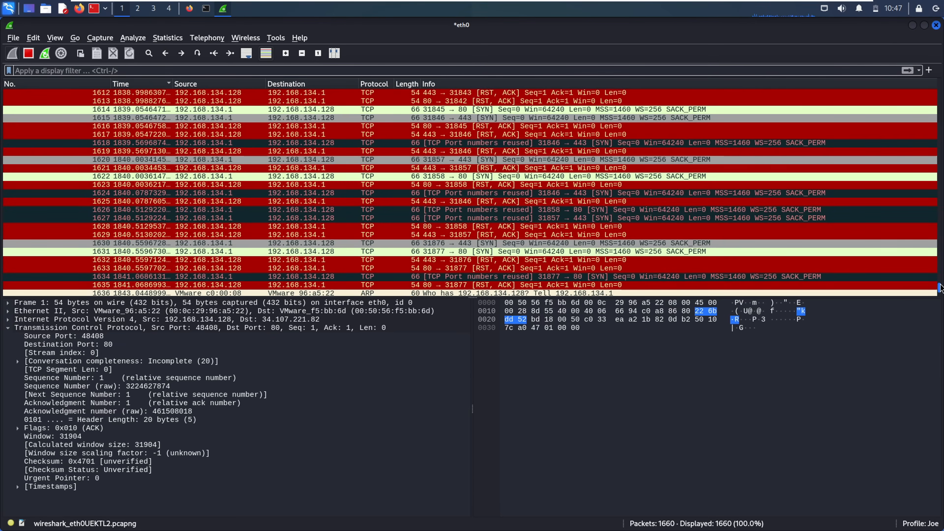
- Inspect the scan's SYN packets 1627, 1624, 1631, 1634 and RST/ACK replies 1628, 1633
scroll(940, 288, "down", 2)
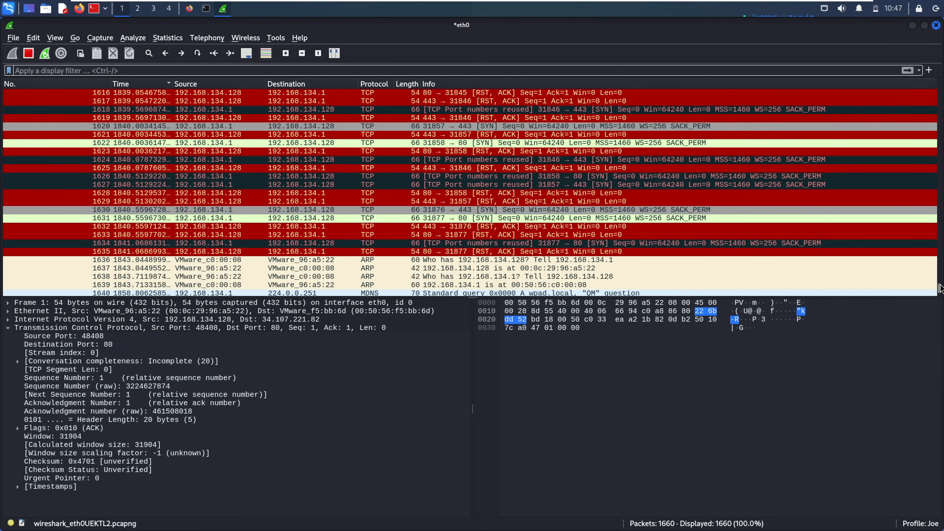
left_click(495, 193)
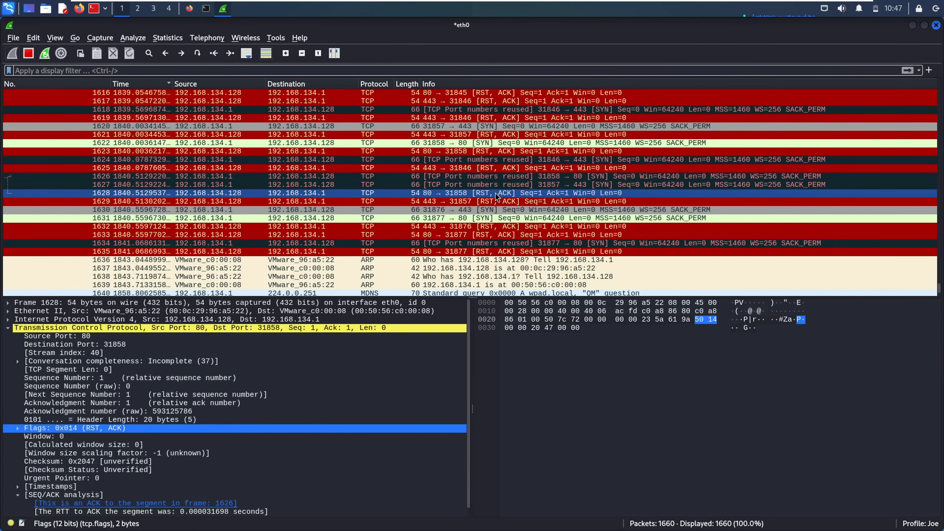
left_click(462, 182)
left_click(441, 163)
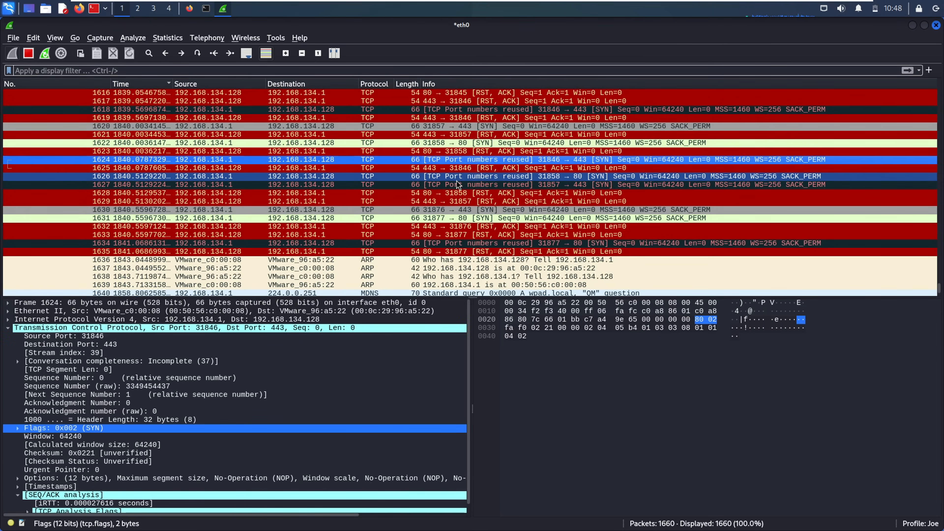
left_click(473, 217)
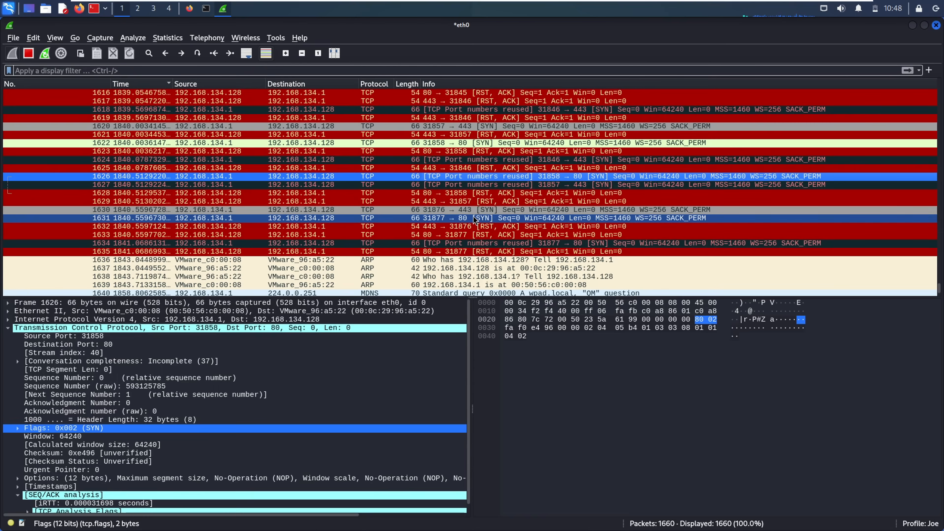
left_click(476, 238)
left_click(486, 246)
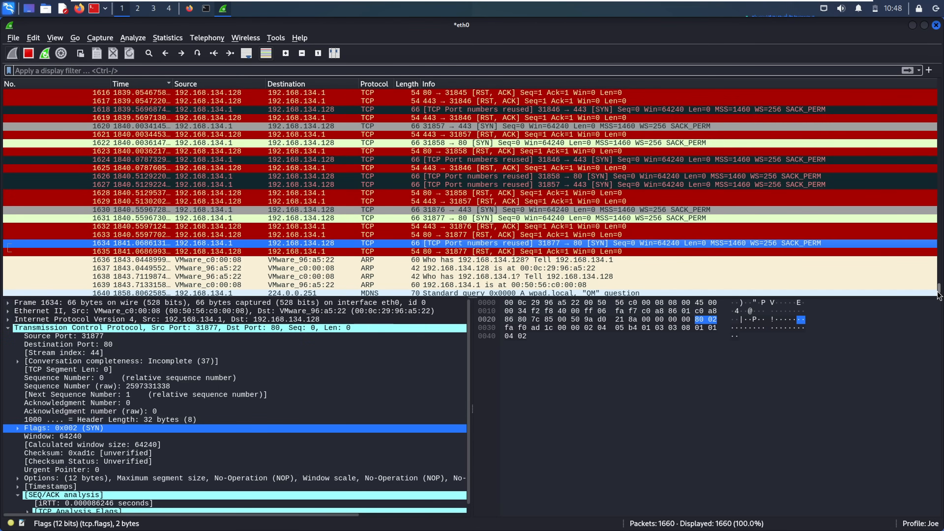
left_click_drag(937, 292, 938, 306)
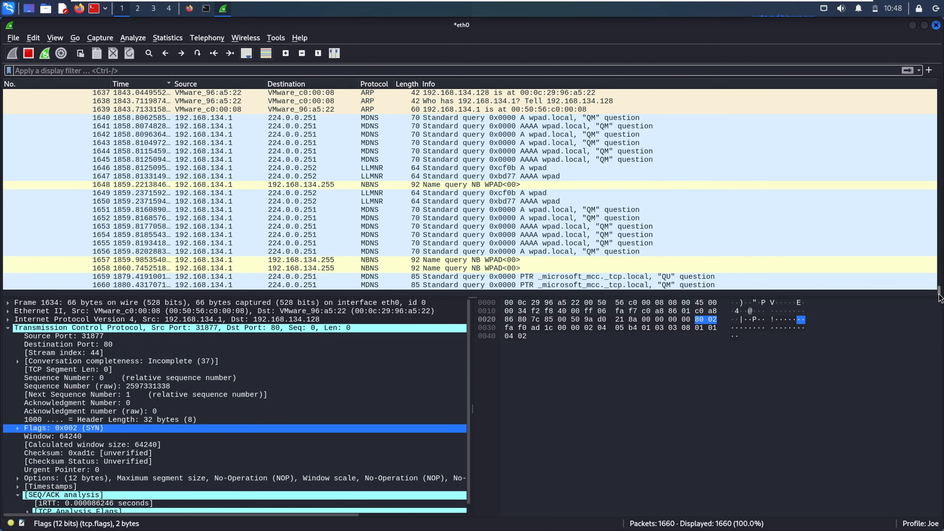
left_click_drag(937, 289, 937, 288)
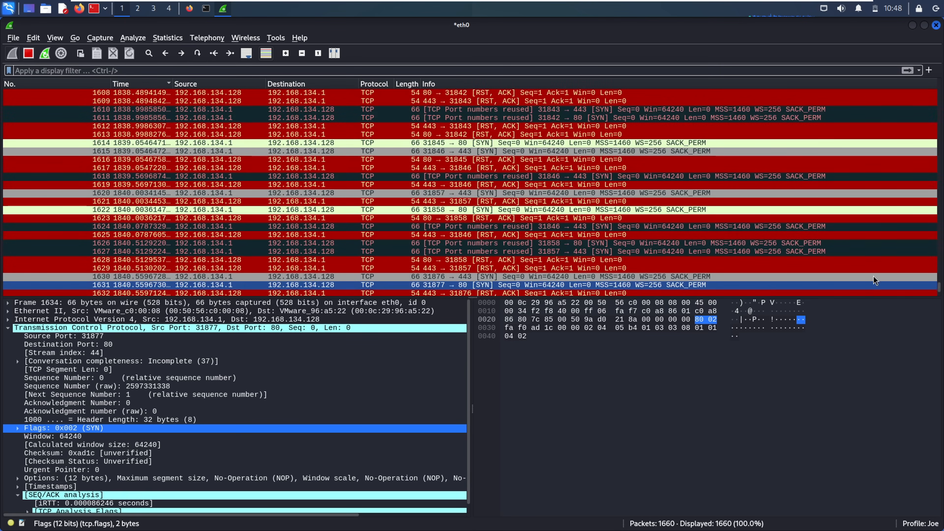
- Examine TCP sequence-number and completeness fields and the IPv4 header, then select RST/ACK packet 1632
left_click(10, 329)
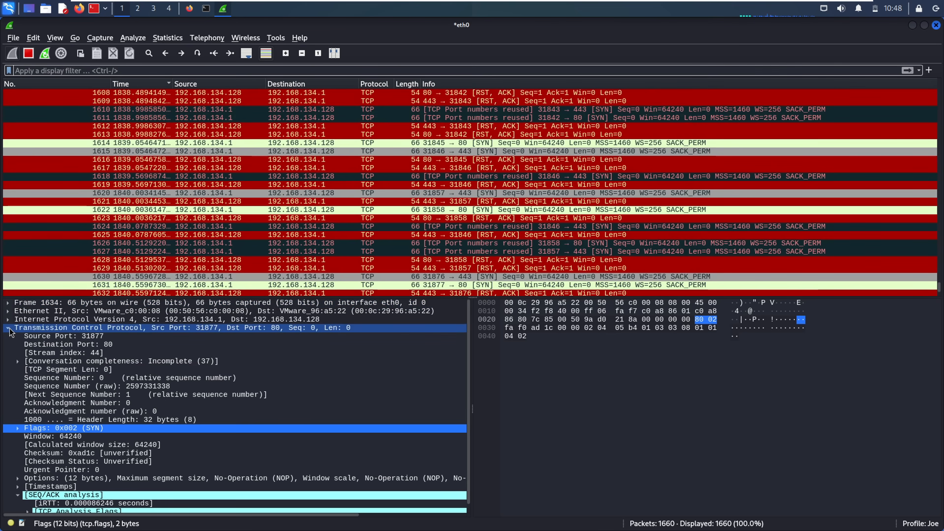
left_click(9, 329)
left_click(9, 328)
left_click(108, 394)
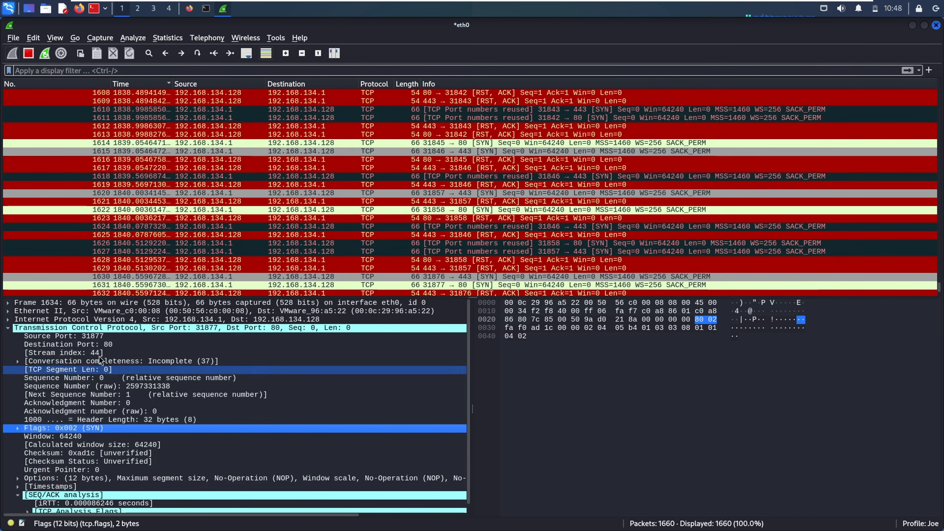
left_click(111, 363)
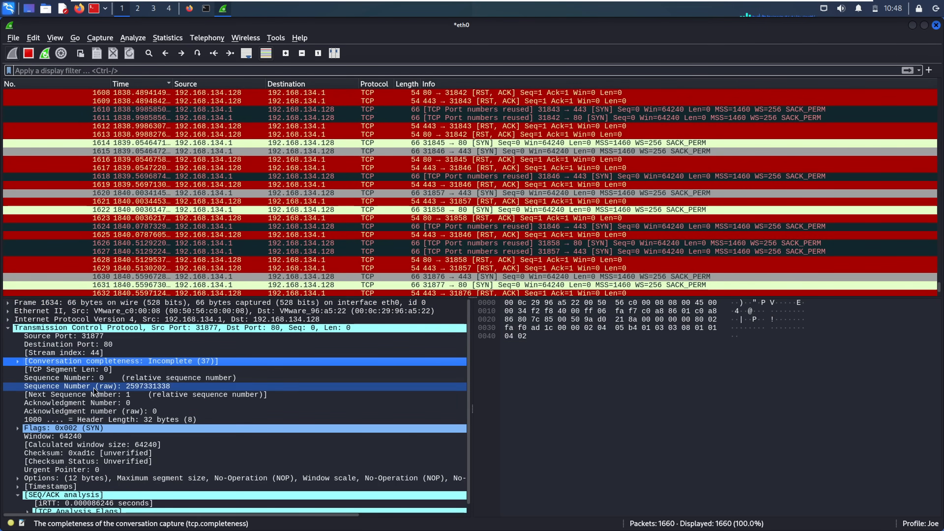
left_click(90, 378)
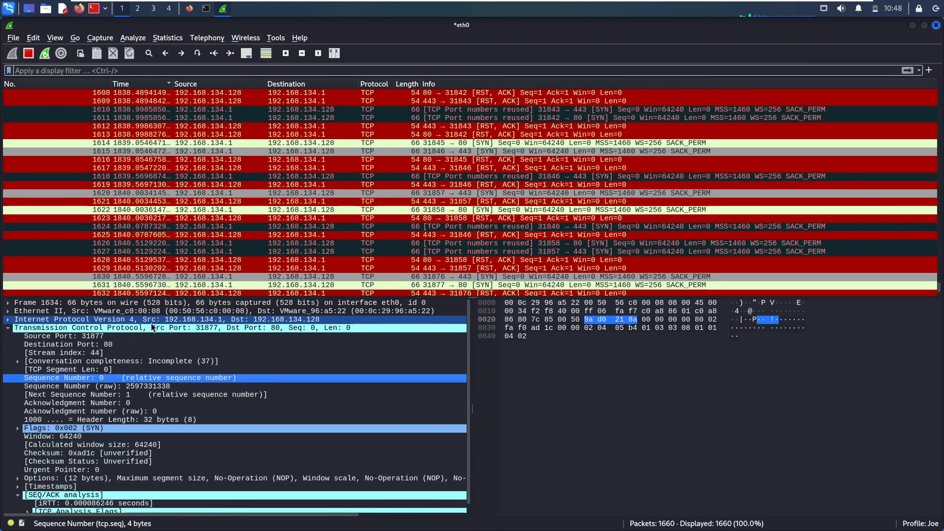
left_click(9, 320)
left_click(8, 319)
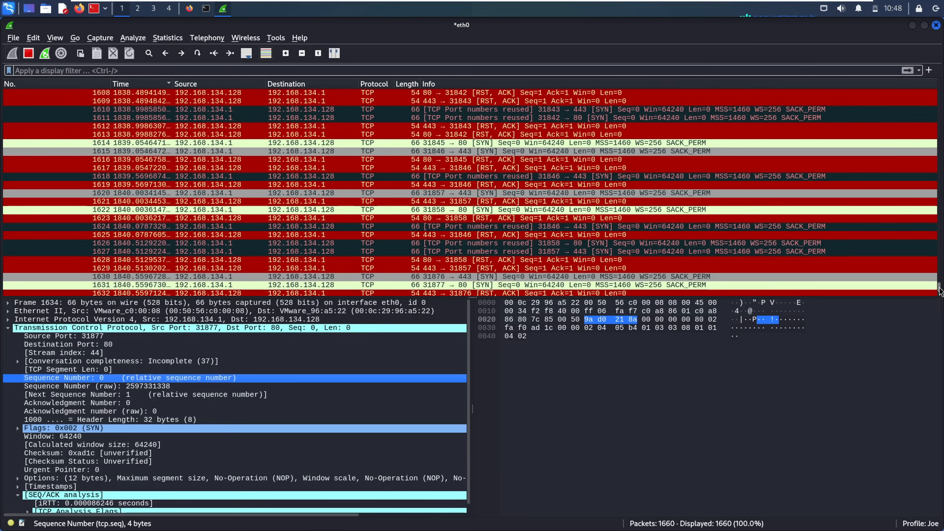
mouse_move(938, 289)
left_mouse_down()
mouse_move(941, 302)
mouse_move(940, 283)
left_mouse_up()
left_click(528, 193)
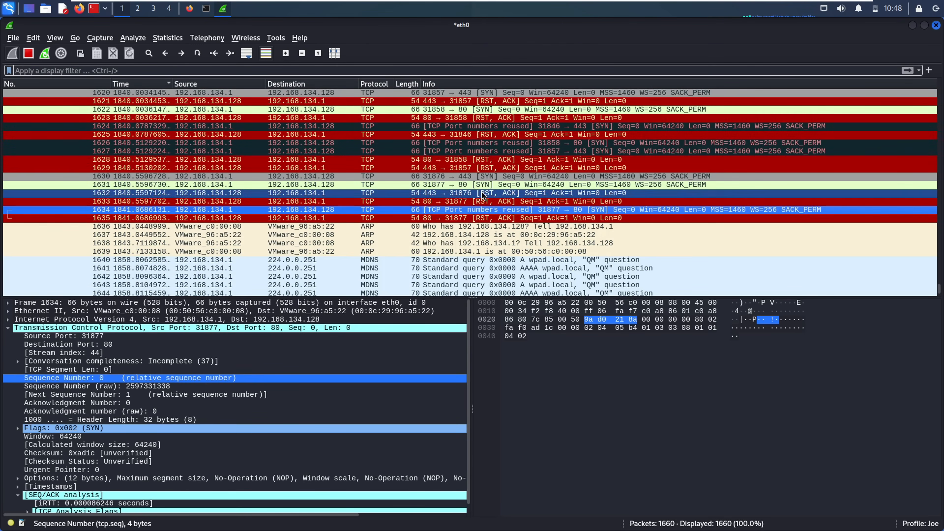
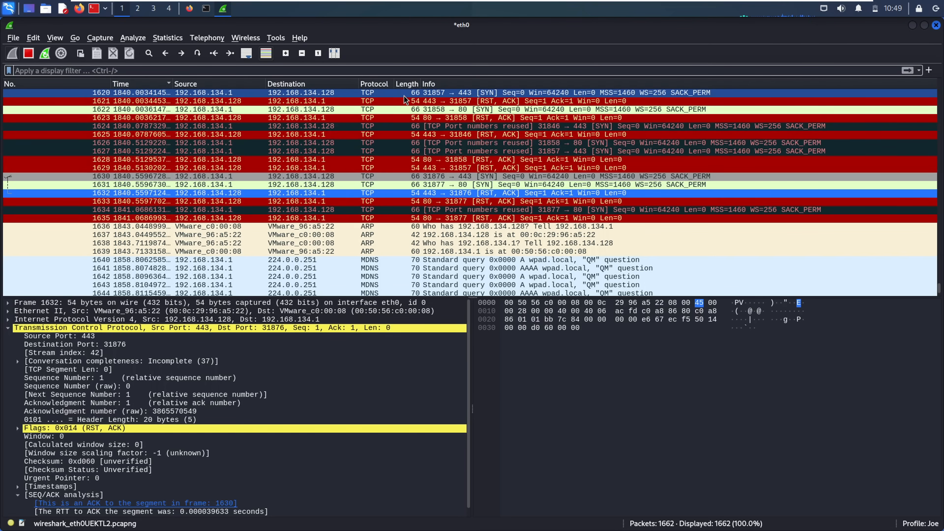
- Inspect RST/ACK packets 1623 and 1628 and examine their TCP flags
left_click(371, 118)
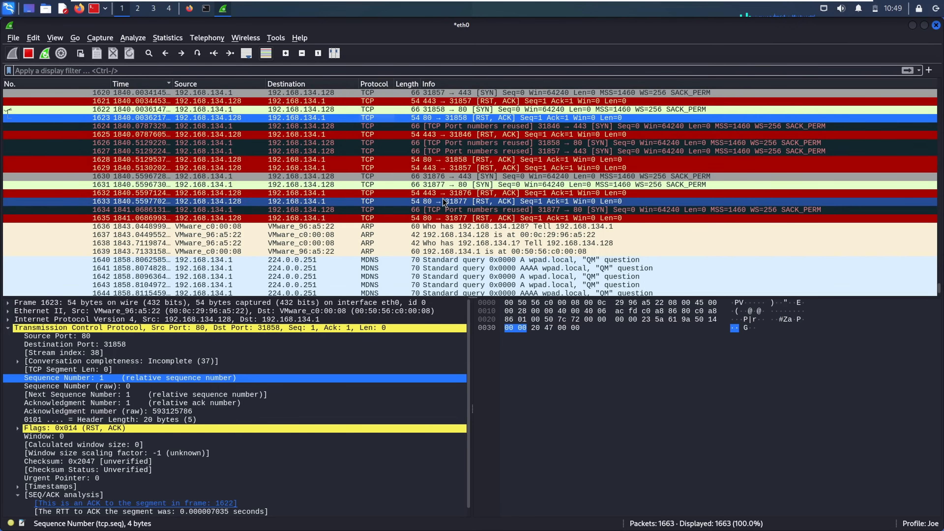
left_click(346, 162)
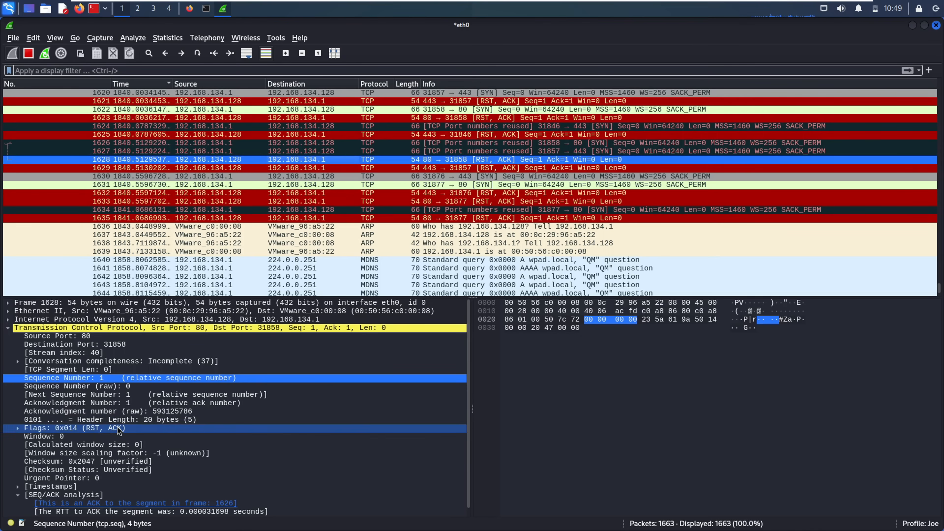
left_click(62, 428)
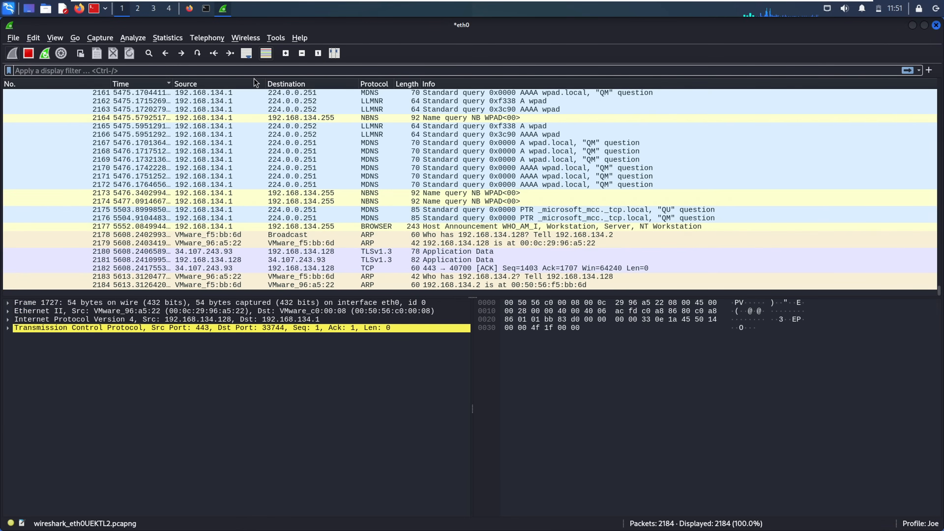
- Apply a udp display filter and expand the User Datagram Protocol header fields
left_click(240, 70)
type("udp")
key("Return")
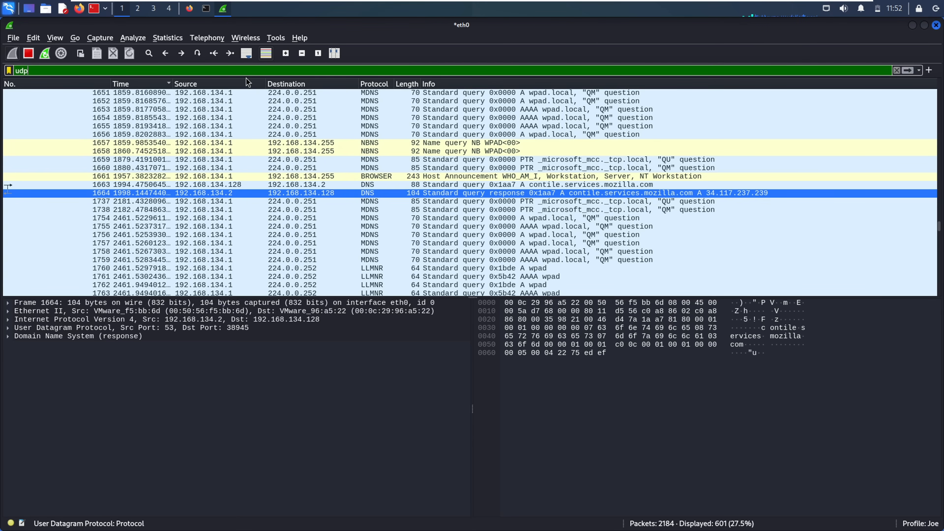
left_click(95, 329)
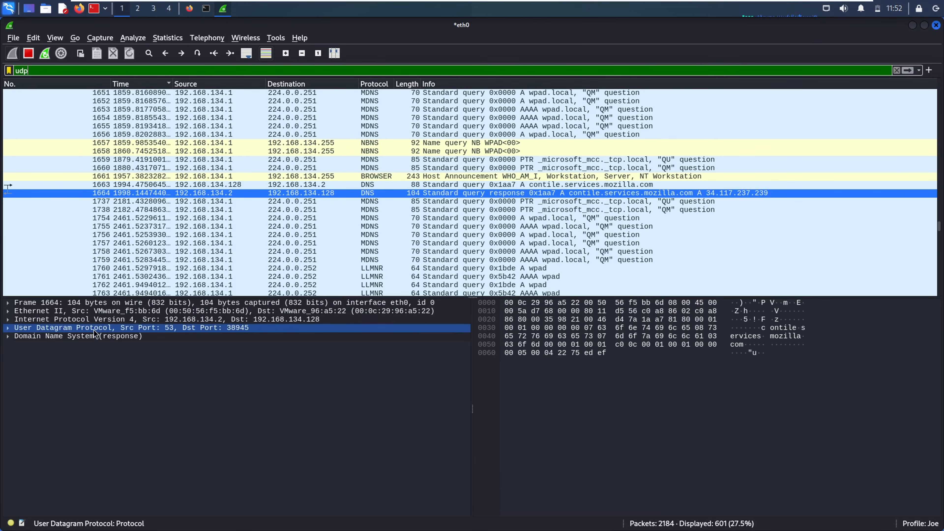
left_click(91, 328)
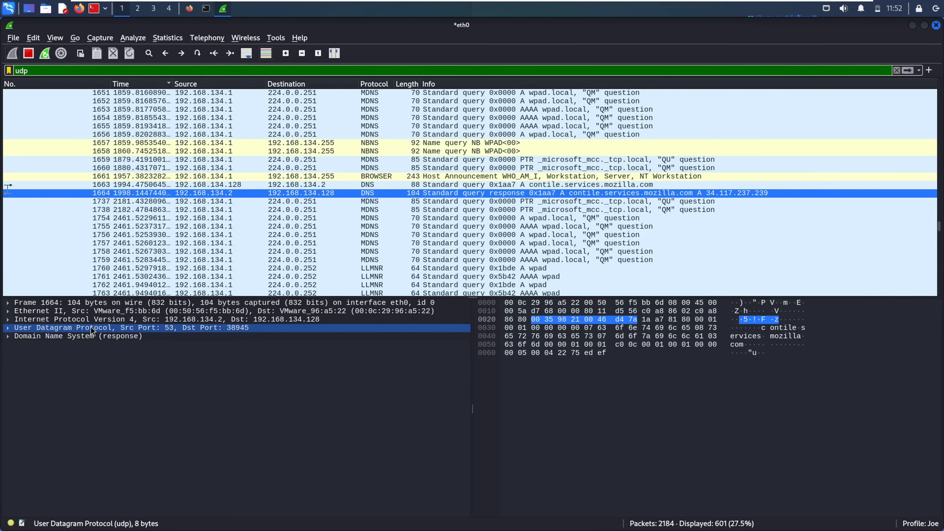
left_click(8, 328)
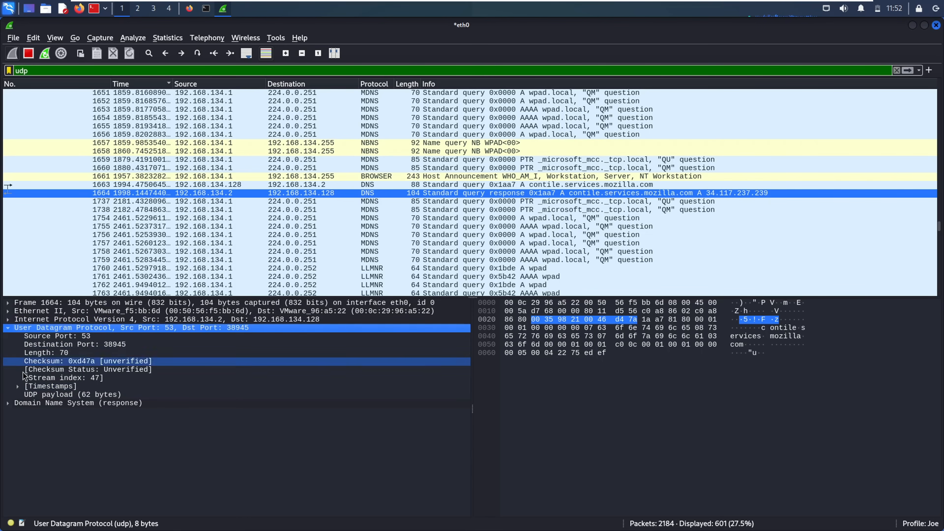
left_click(18, 387)
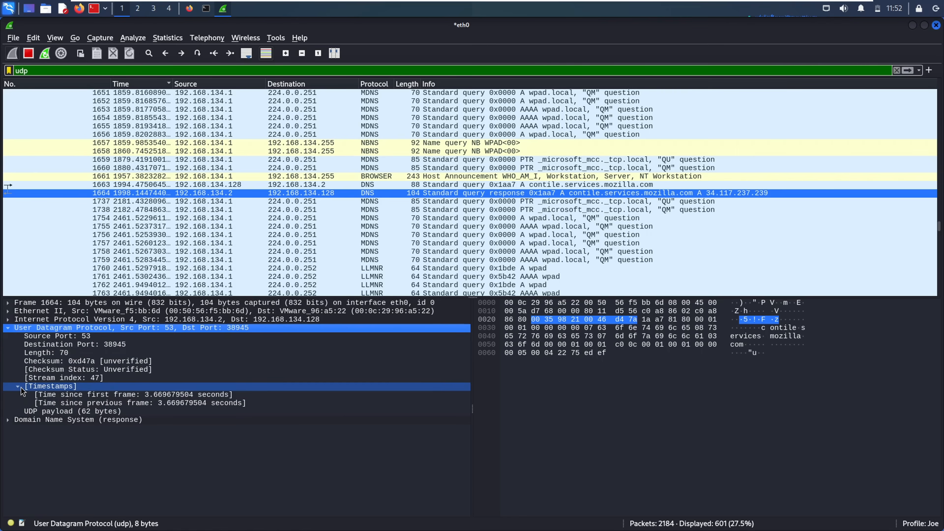
left_click(18, 387)
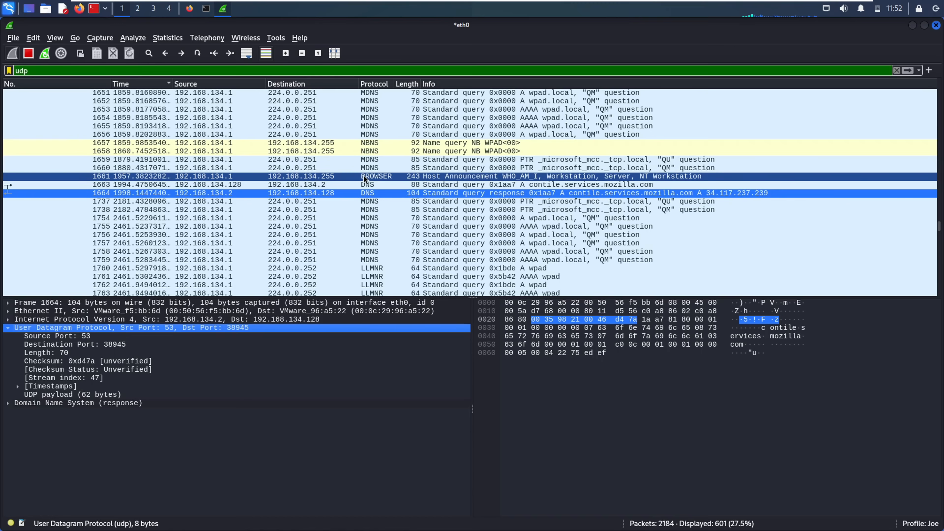
- View DNS query packet 1663 and BROWSER announcement packet 1661
left_click(364, 185)
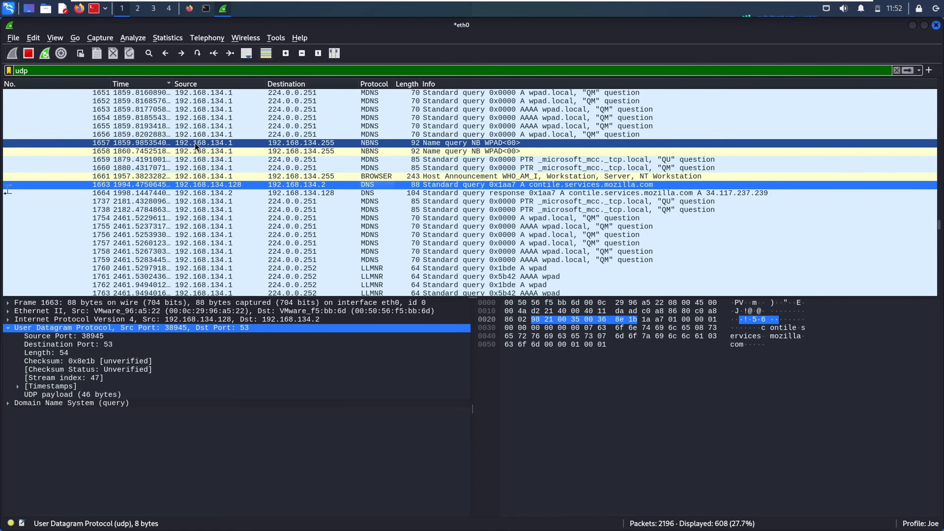
left_click(313, 177)
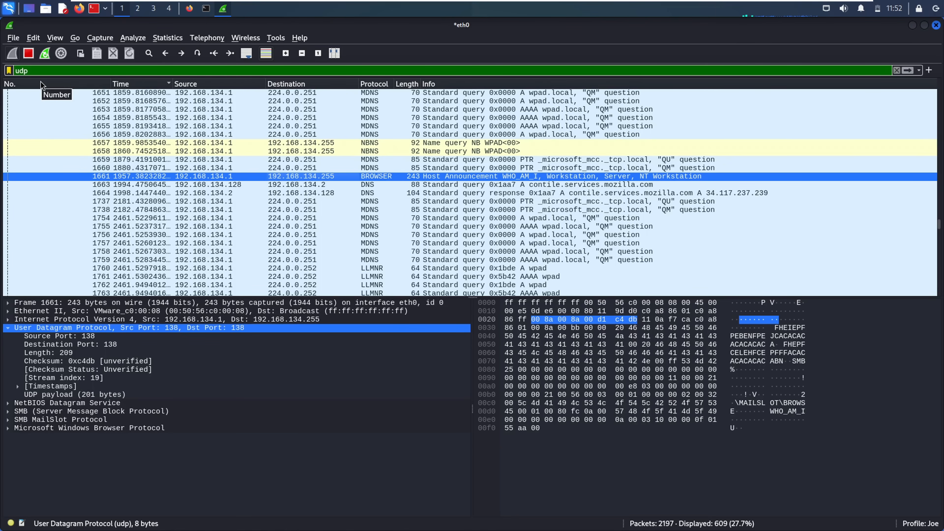
double_click(26, 71)
- Apply a dhcp filter and step through DHCP packets 1253, 2110, 1845, 2039 and 2040
type("dhcp")
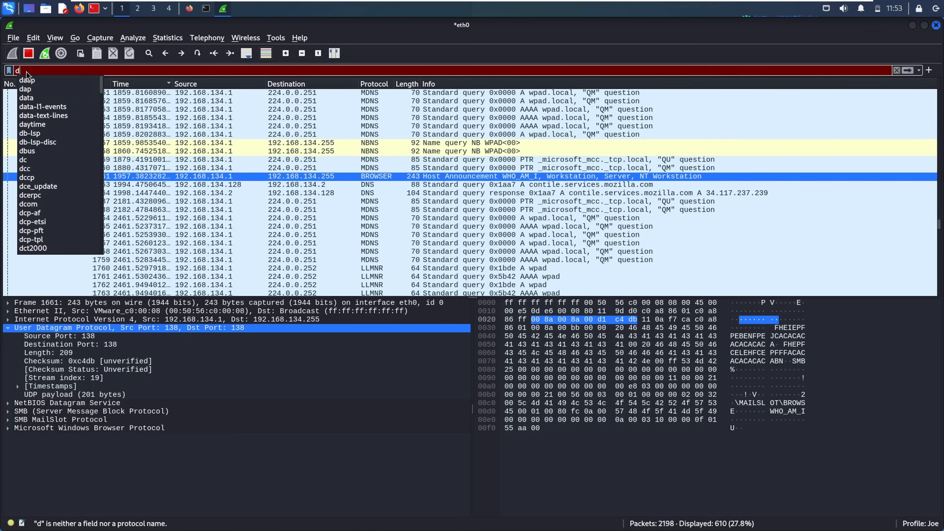
key("Return")
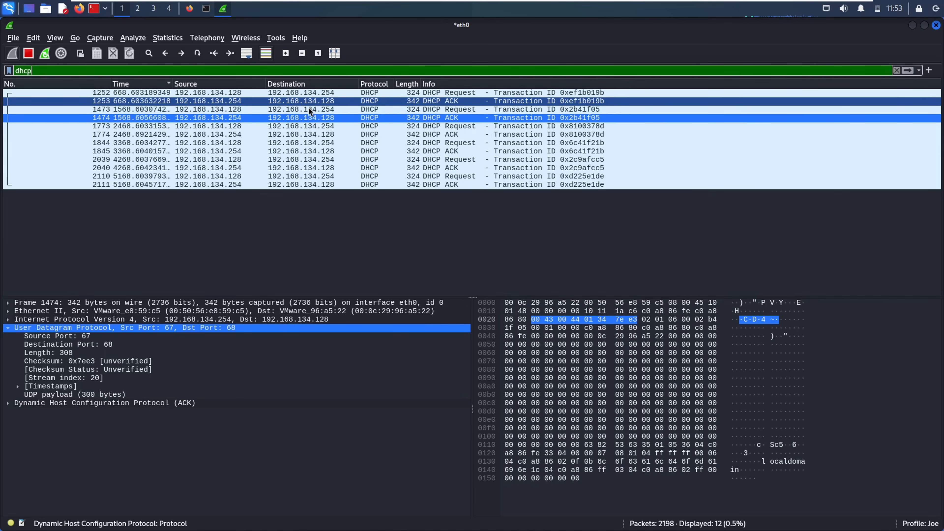
left_click(378, 100)
left_click_drag(371, 93, 371, 184)
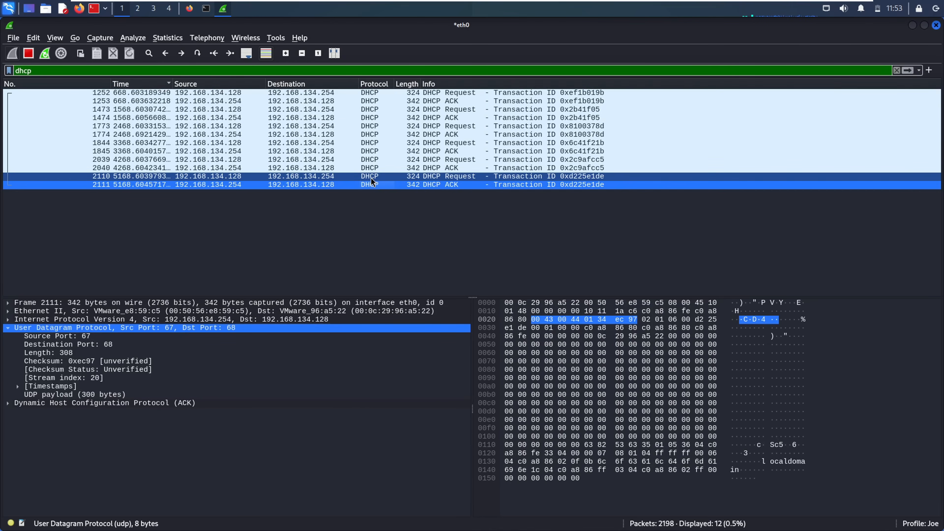
left_click(371, 177)
left_click(371, 150)
left_click(372, 160)
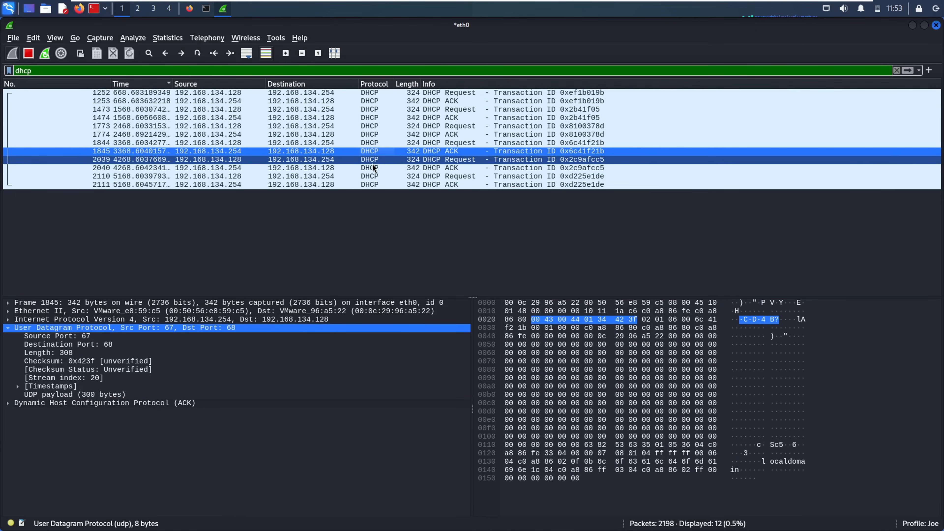
left_click(372, 168)
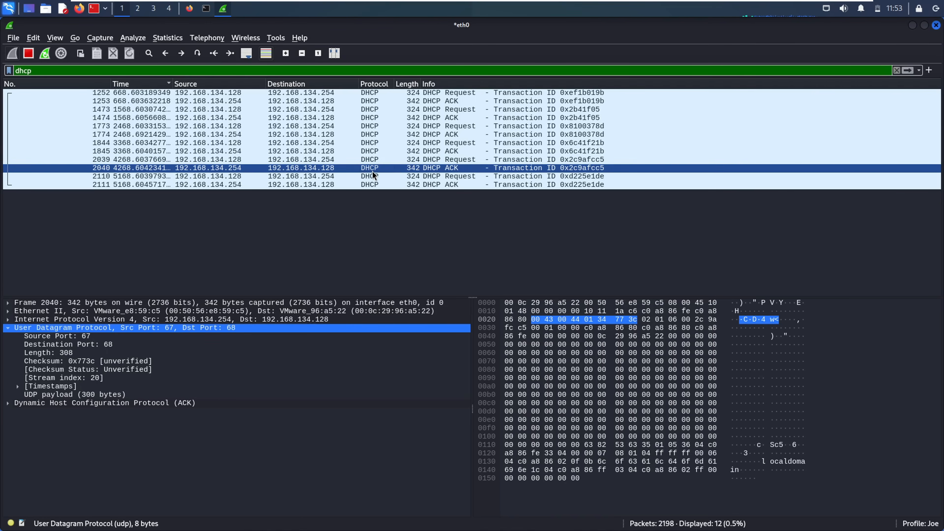
left_click(372, 155)
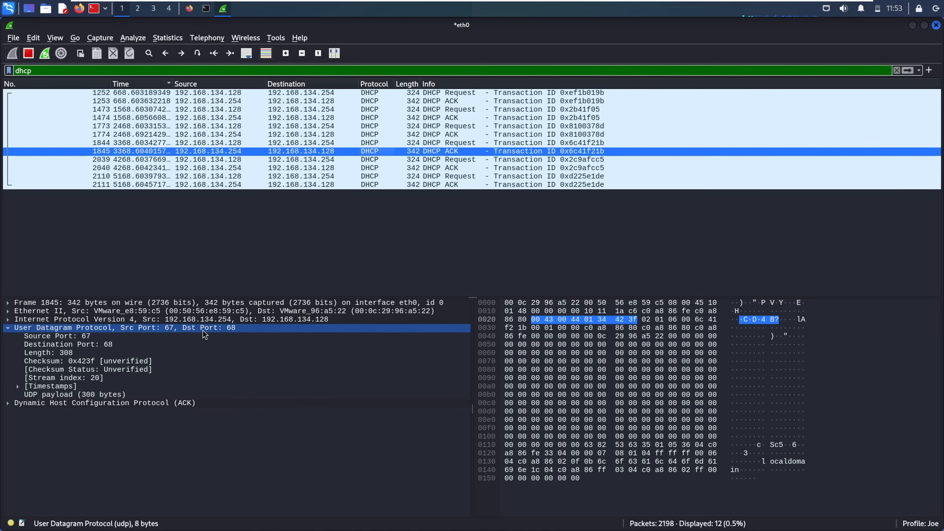
- Highlight ACK 1845's UDP source port 67, destination port 68 and length 308
left_click(99, 338)
left_click(121, 345)
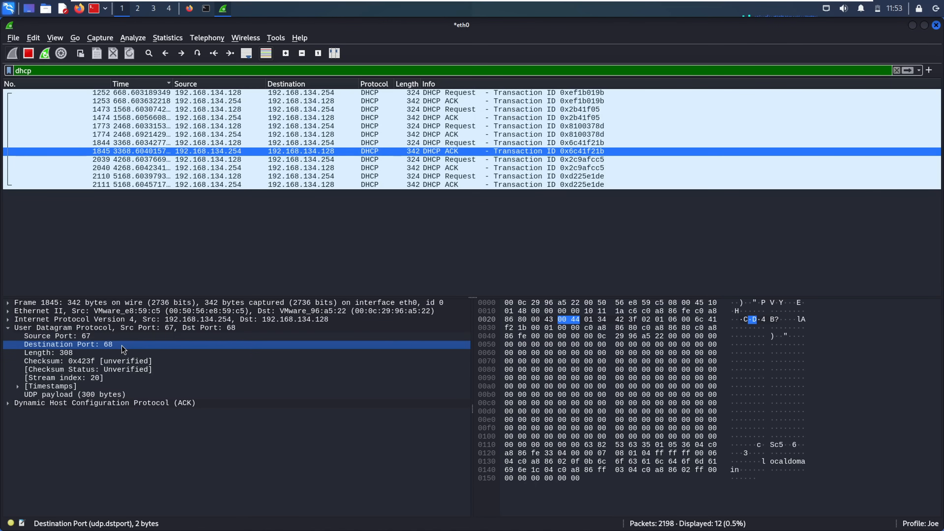
left_click(138, 352)
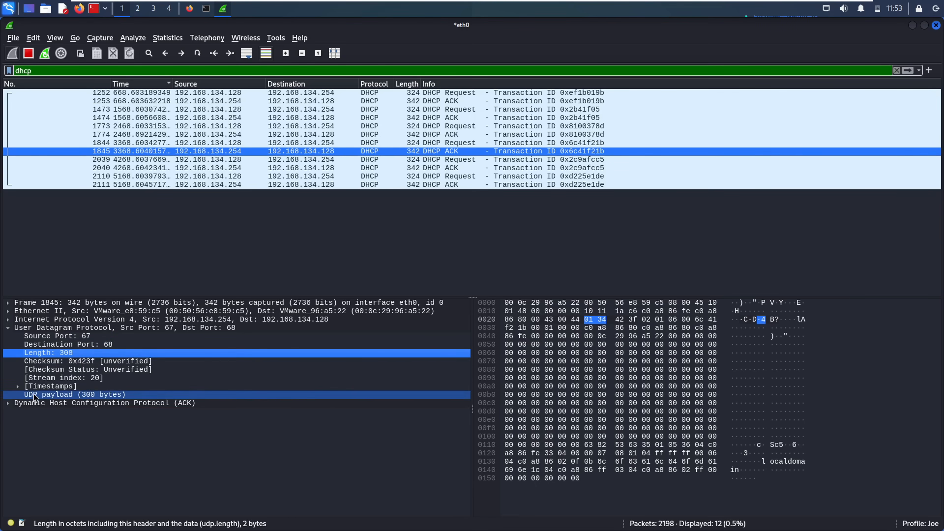
left_click(18, 389)
left_click(18, 388)
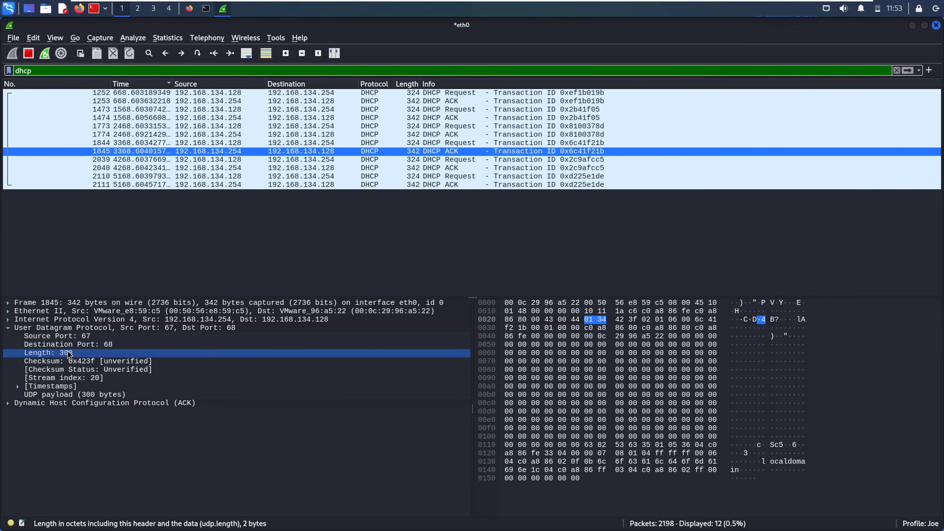
- Compare DHCP Request/ACK pairs 1773/1774 and 2110/2111, plus ACK 2040
left_click(503, 134)
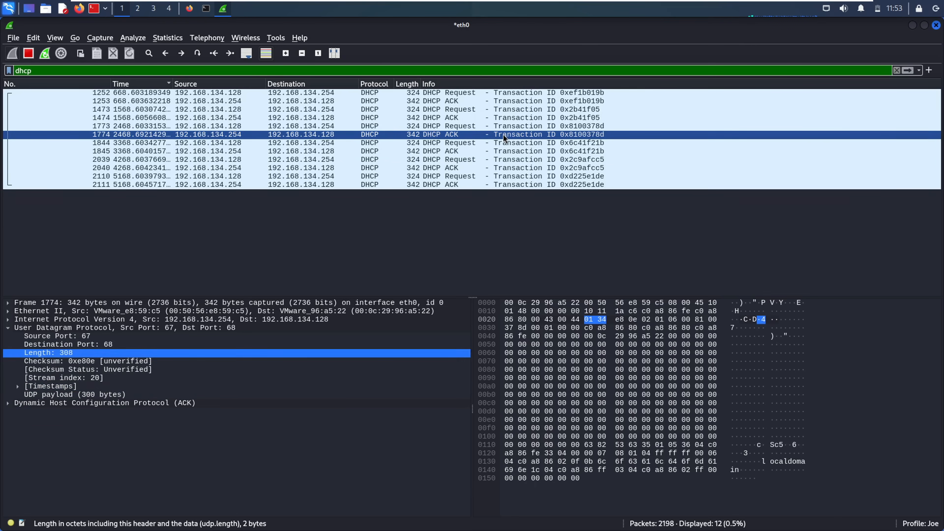
left_click(482, 125)
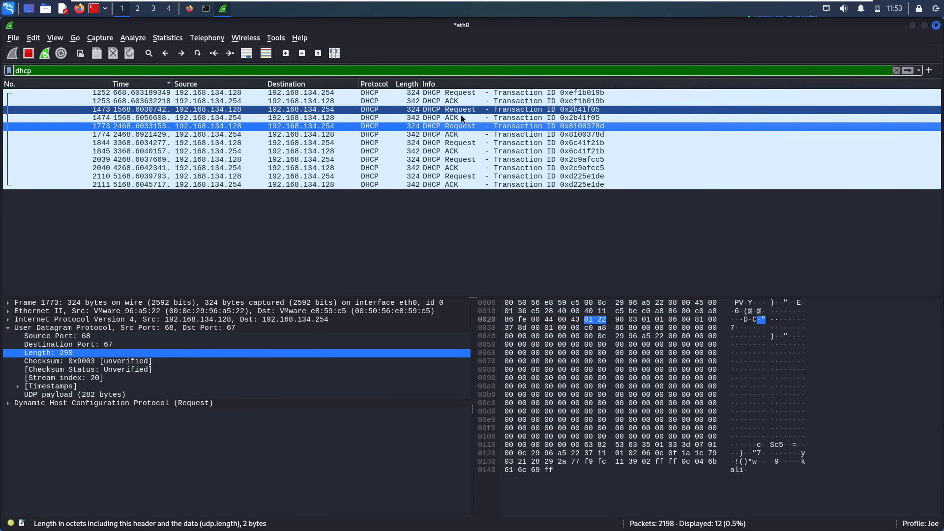
left_click(464, 168)
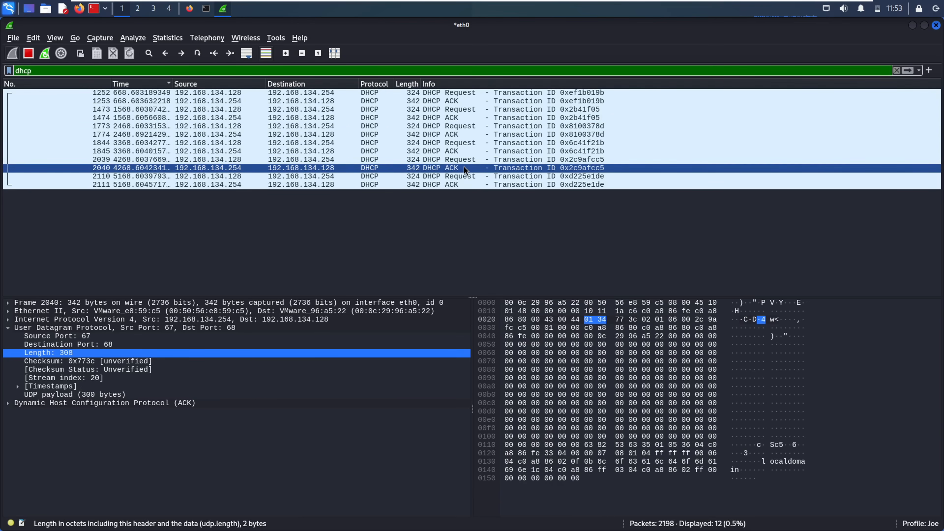
left_click(468, 175)
left_click(470, 185)
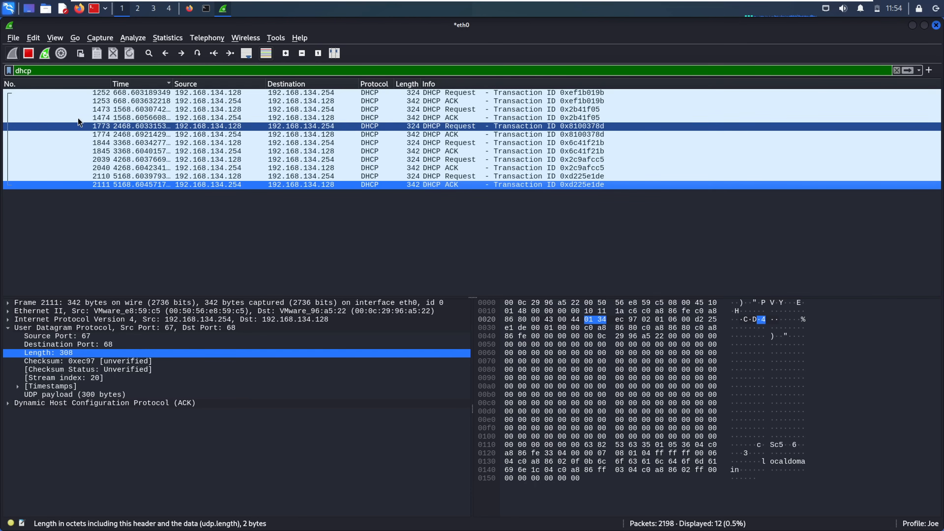
- Switch the filter to dns, sort by Protocol, and expand DNS response 1498's details
double_click(24, 71)
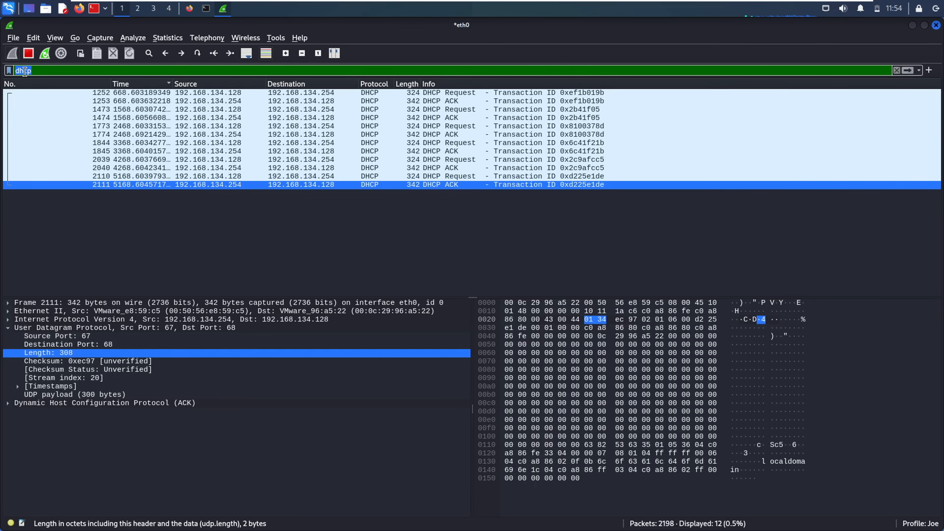
type("dns")
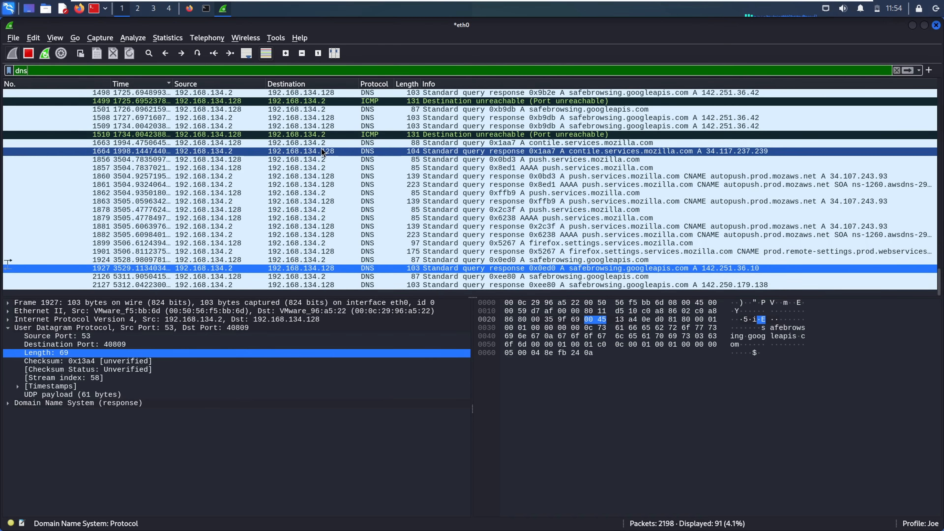
left_click(372, 85)
left_click(366, 92)
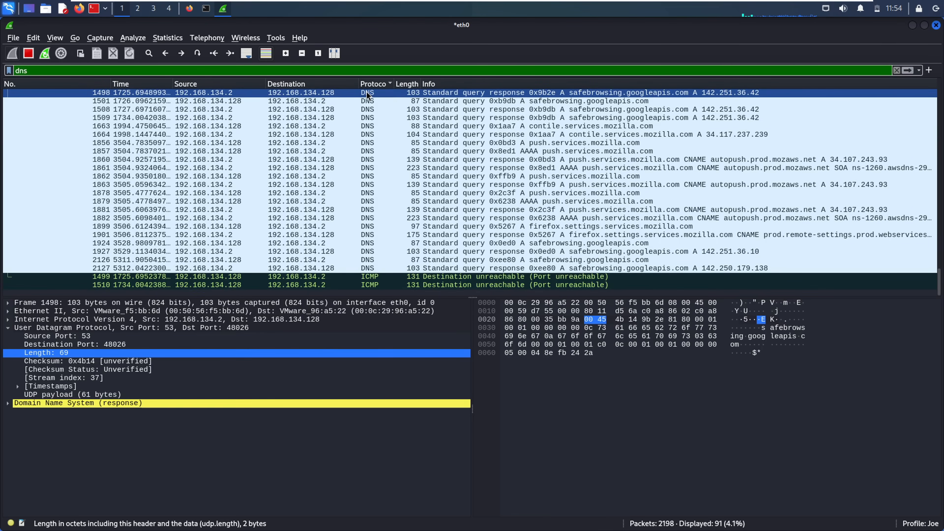
left_click(7, 404)
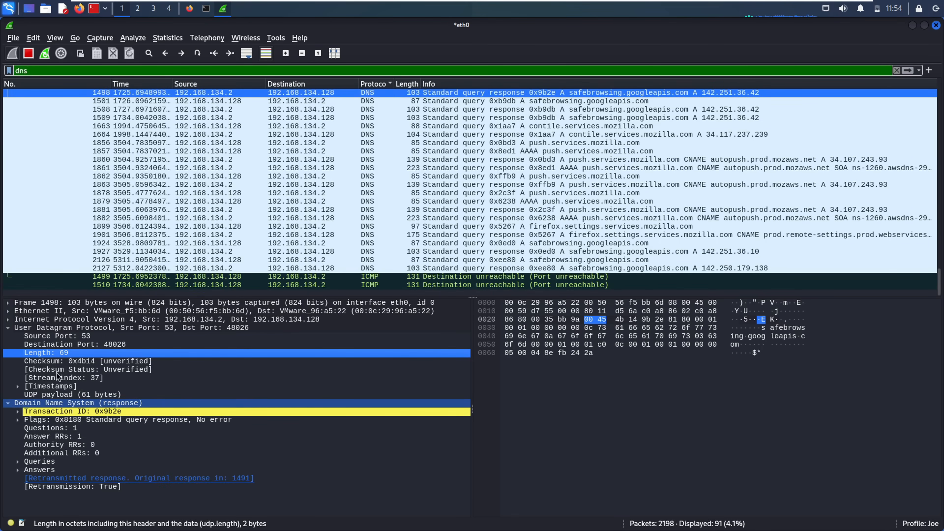
left_click(371, 143)
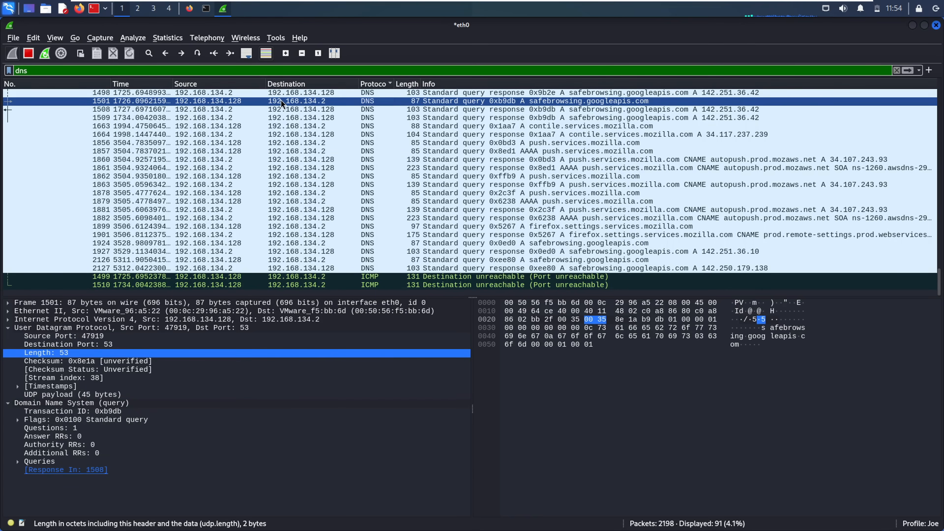
left_click(256, 96)
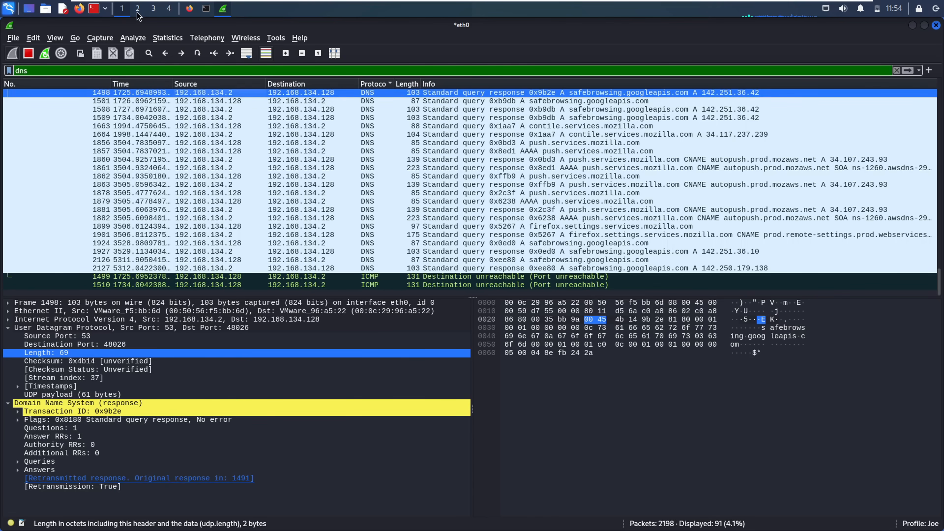
- Revisit example.com in Firefox, then inspect ICMP packet 1510 and contile.services.mozilla.com query 2199
left_click(189, 9)
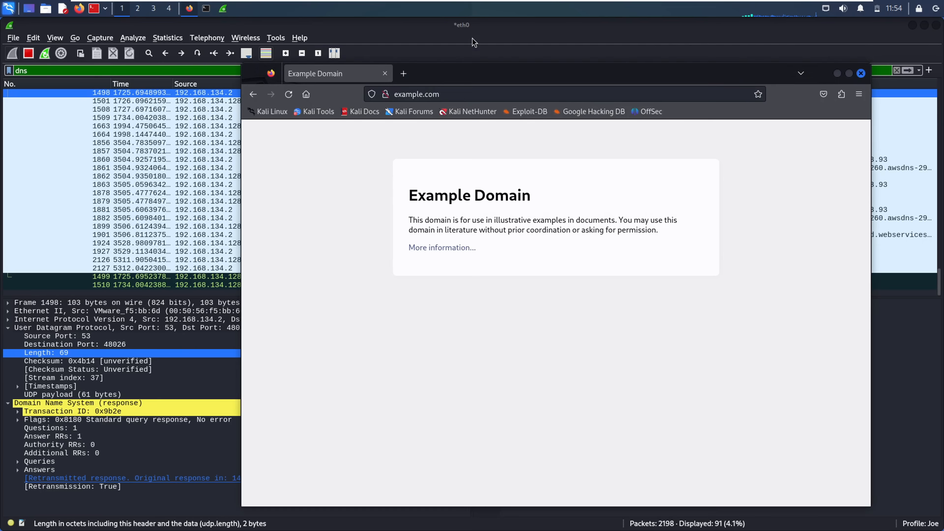
left_click(200, 253)
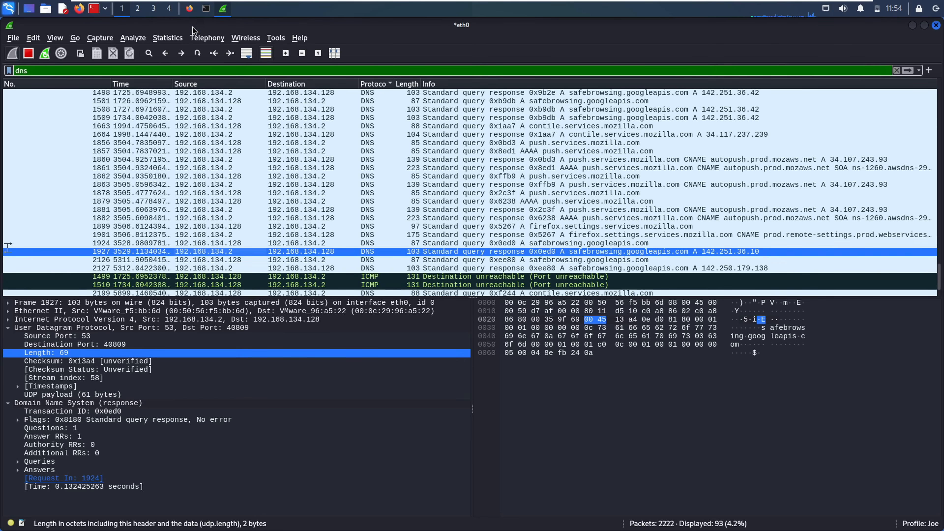
left_click(189, 9)
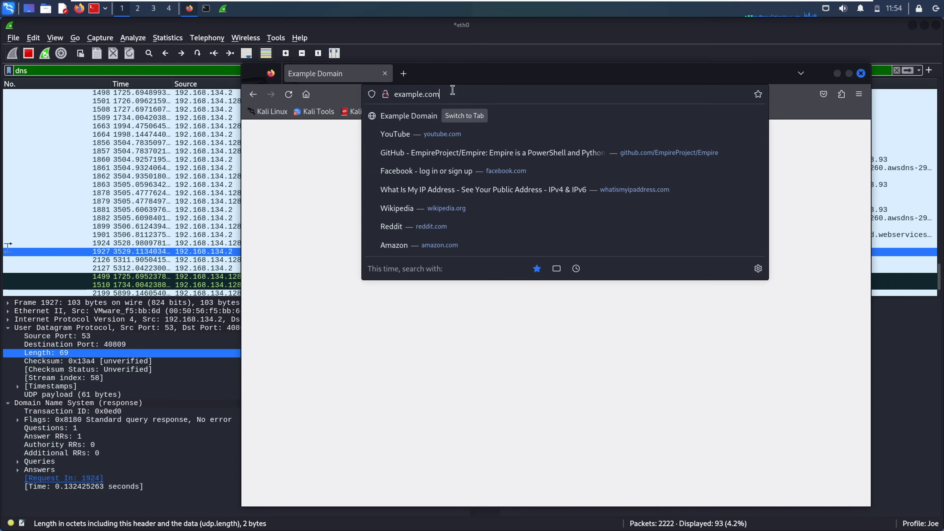
left_click(195, 202)
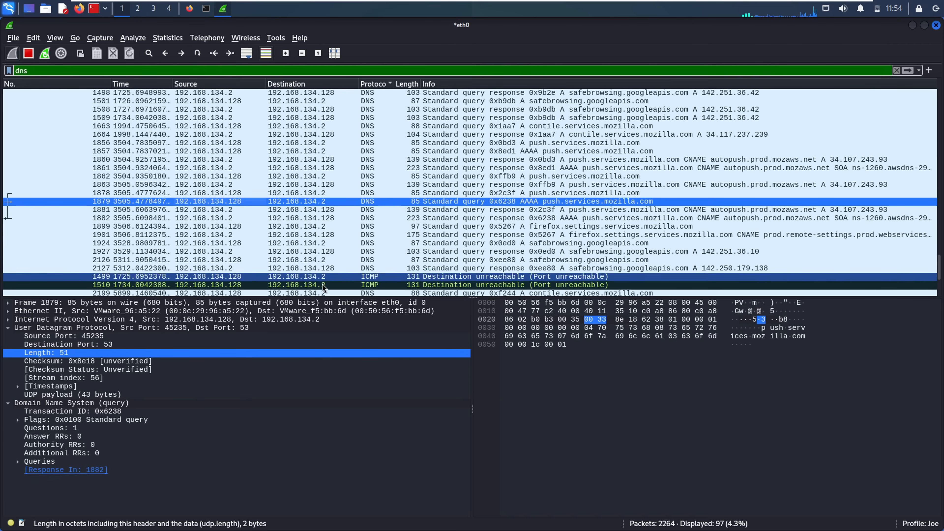
left_click(350, 285)
left_click(406, 293)
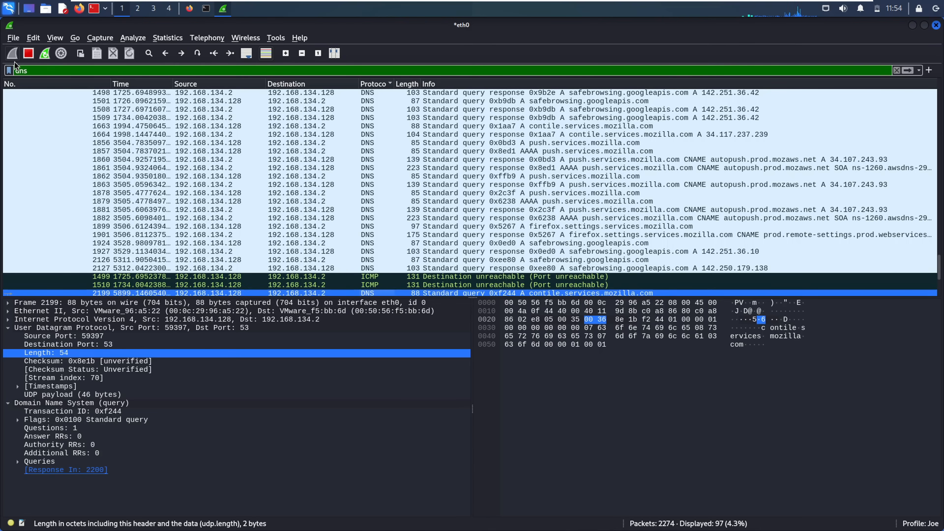
- Stop the capture, reapply the dns filter, and inspect packet 1499 and firefox.settings response 2229
left_click(28, 53)
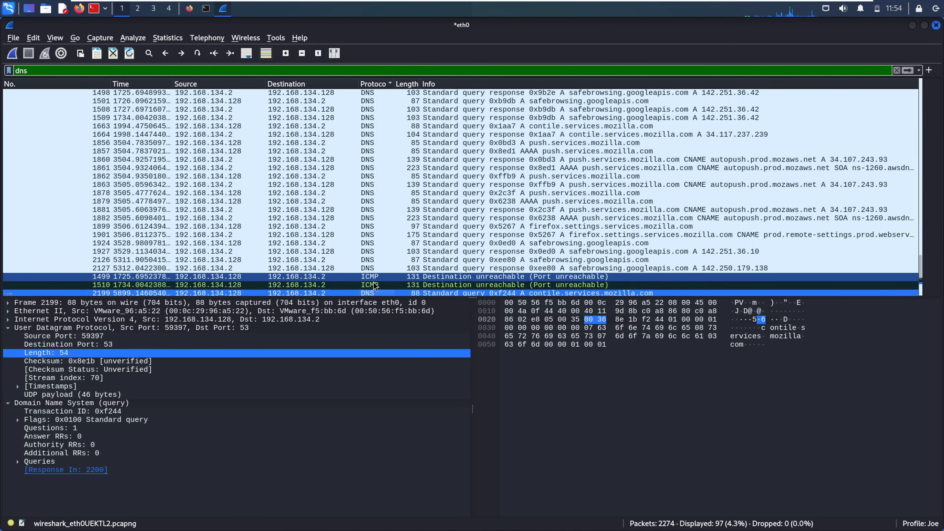
double_click(34, 72)
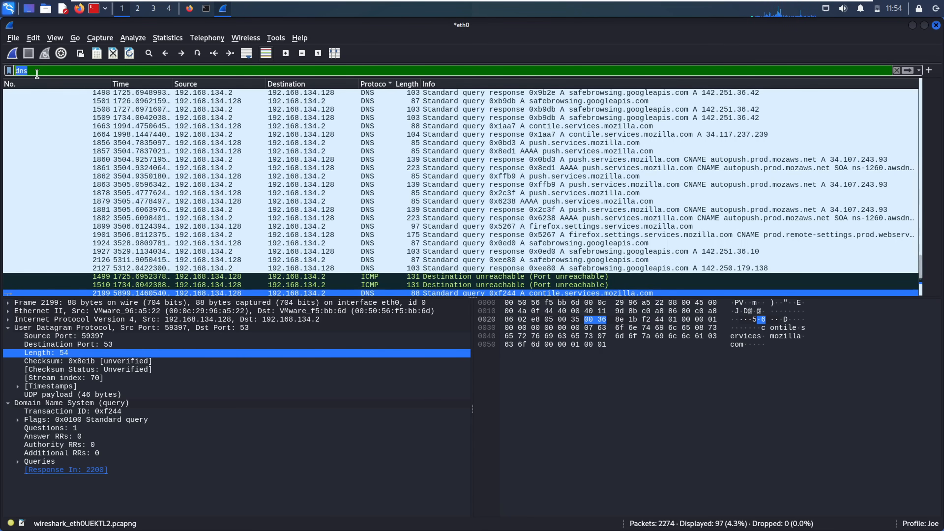
key("Return")
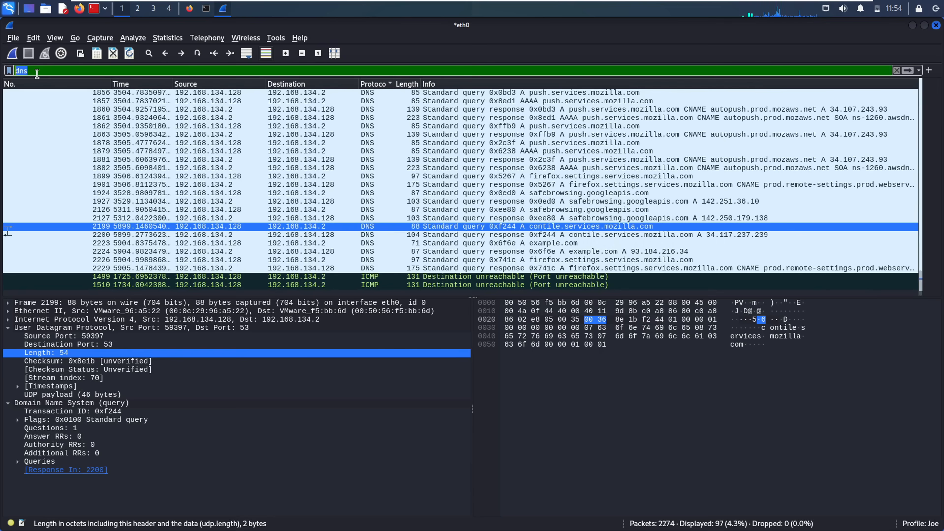
left_click(372, 277)
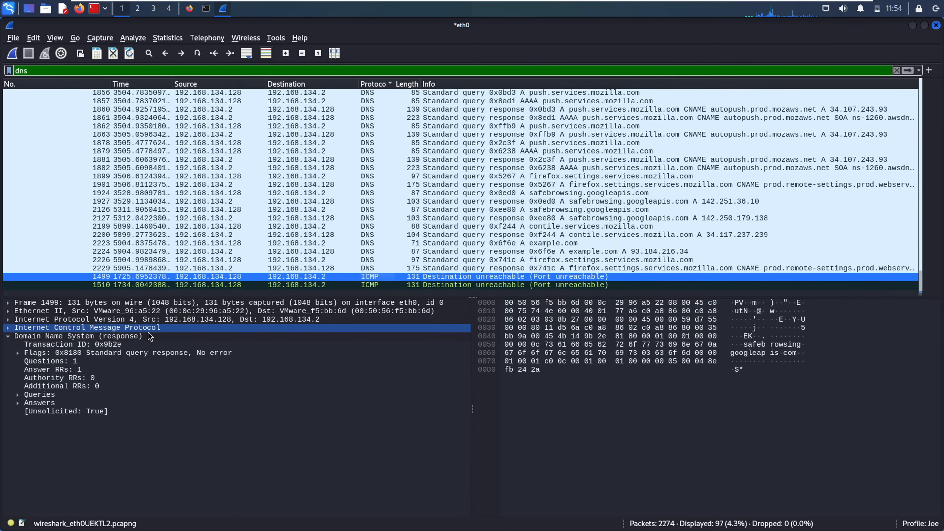
left_click(134, 337)
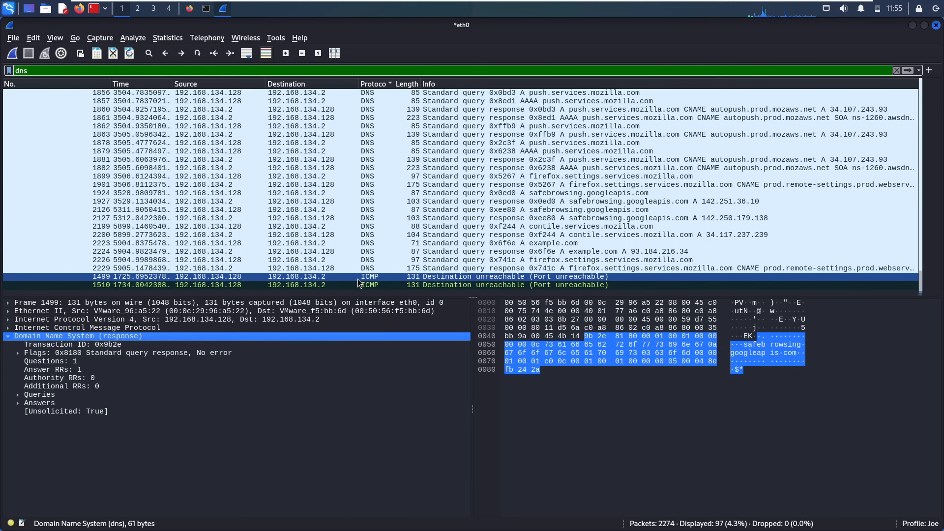
left_click(374, 268)
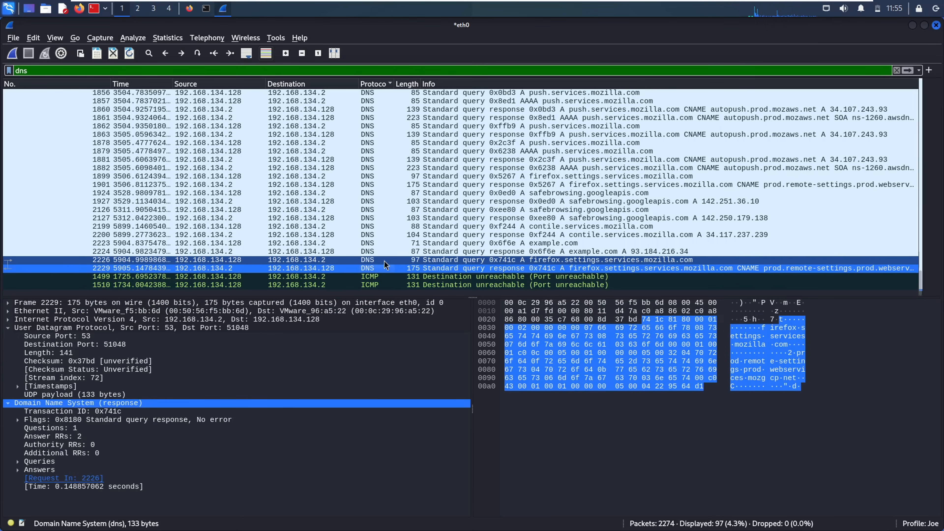
- Follow firefox.settings response 2229 as UDP stream 72, then clear the display filter
right_click(380, 273)
mouse_move(496, 423)
left_click(580, 420)
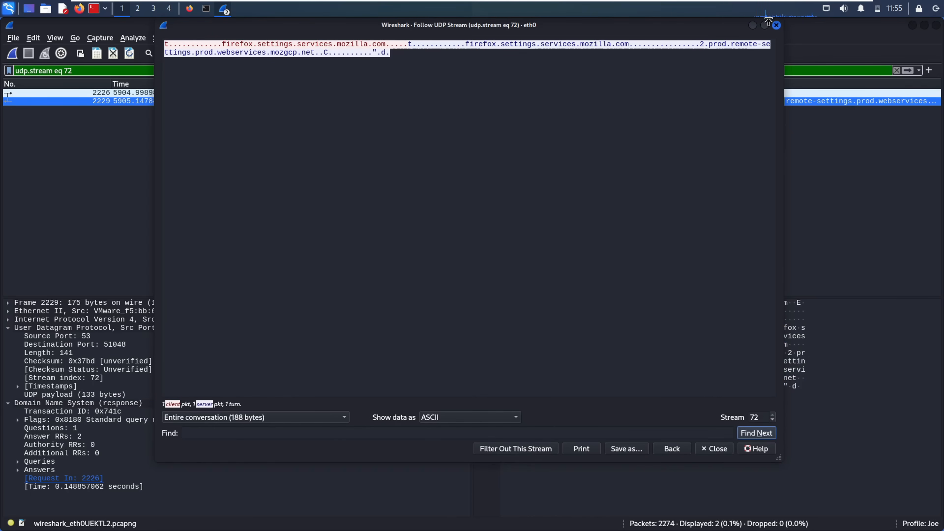
left_click(777, 25)
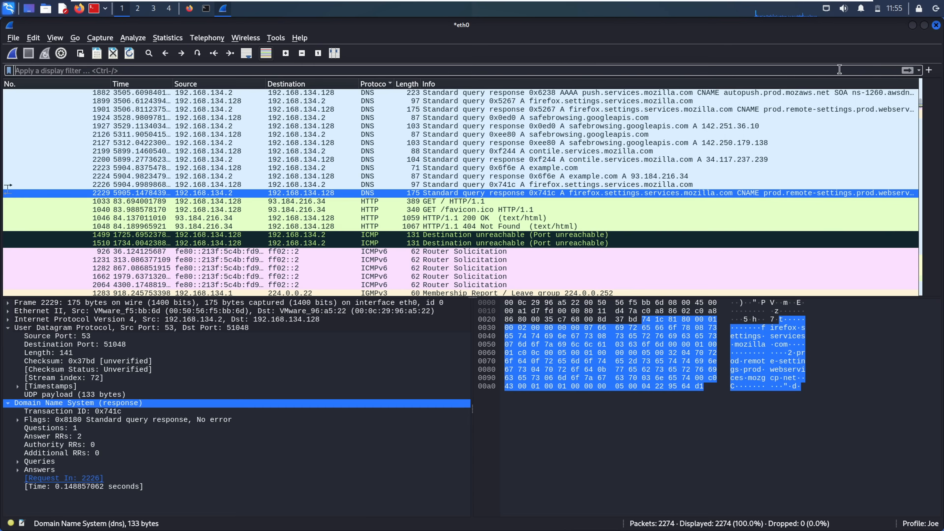
left_click(896, 71)
- Reapply dns and expand firefox.settings query 2226's Flags and Queries, showing type A, class IN
type("dns")
key("Return")
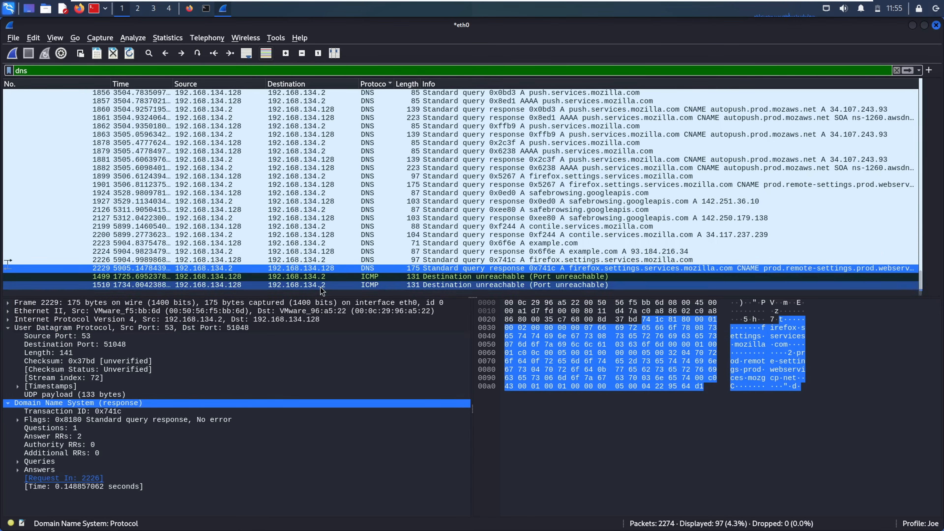
left_click(63, 260)
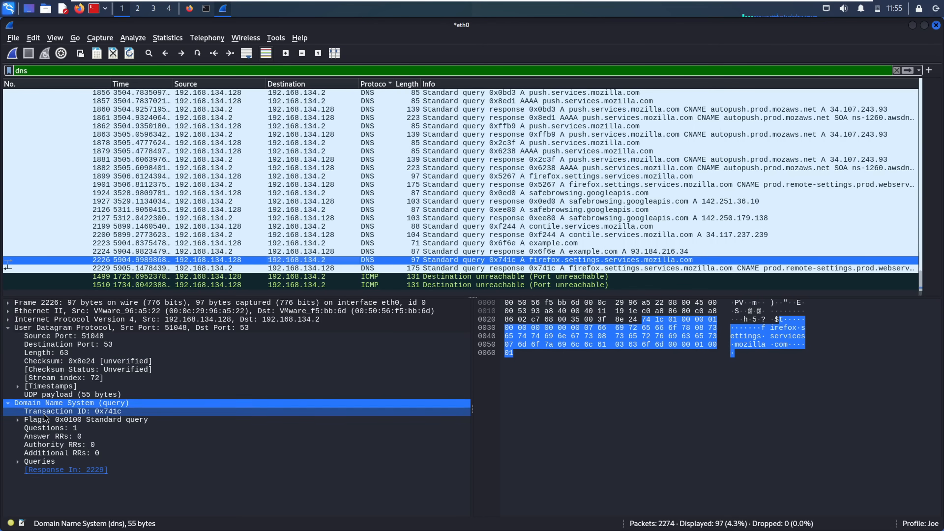
left_click(18, 420)
left_click(17, 419)
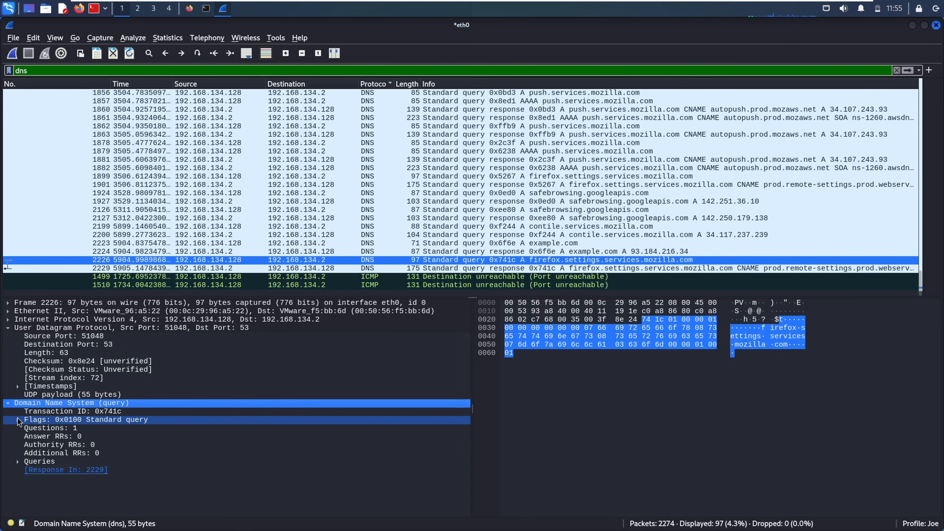
left_click(18, 461)
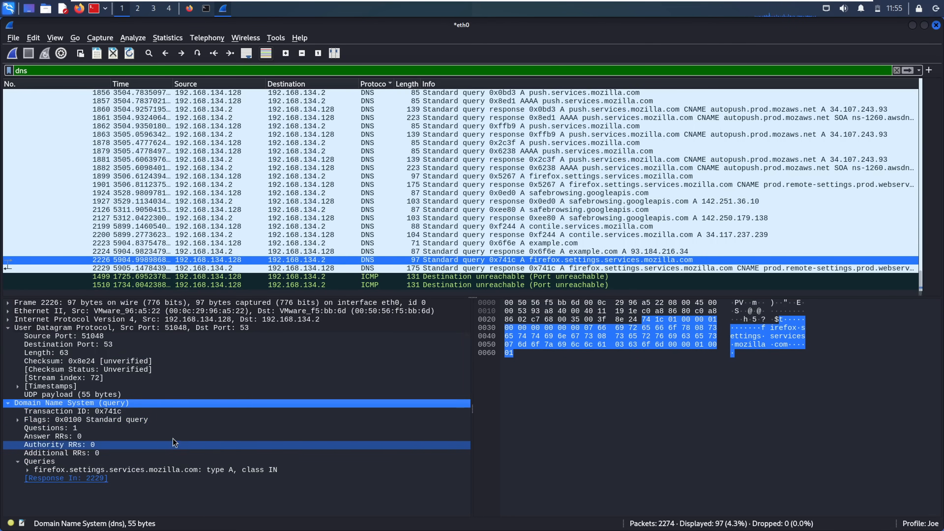
left_click(91, 396)
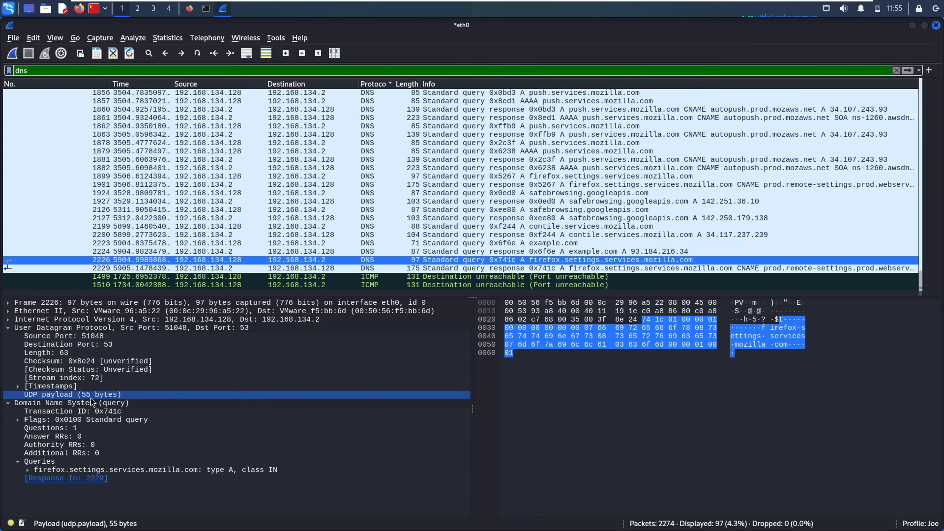
left_click(47, 403)
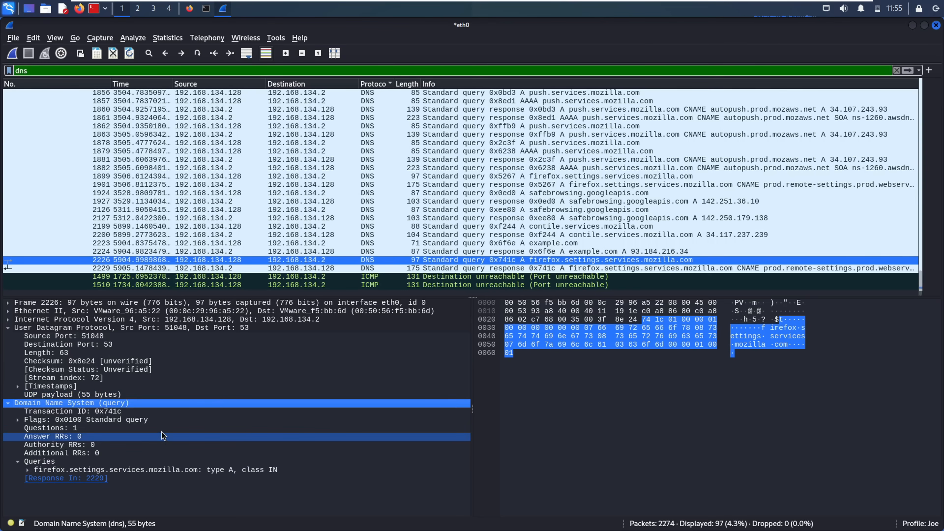
- Follow example.com response 2224 as UDP stream 71 and check query 2223 and response 2224
right_click(162, 410)
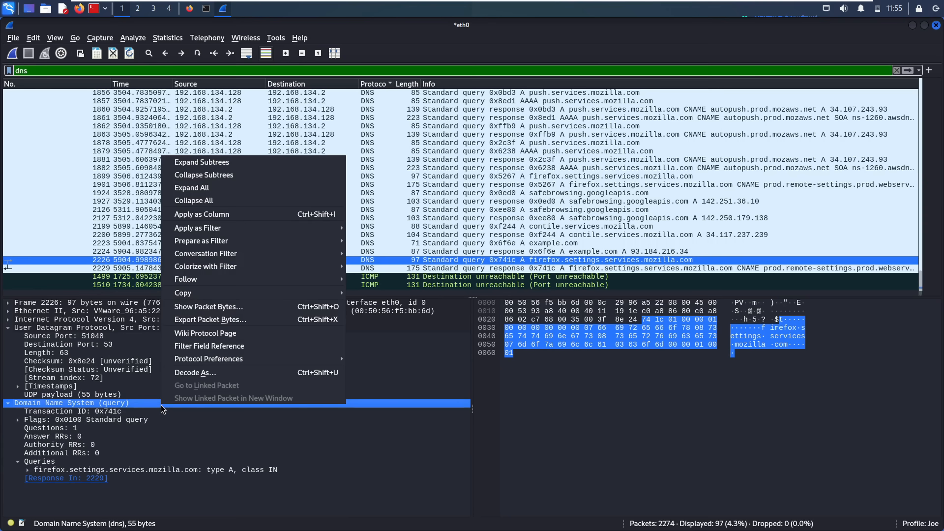
left_click(512, 244)
right_click(369, 255)
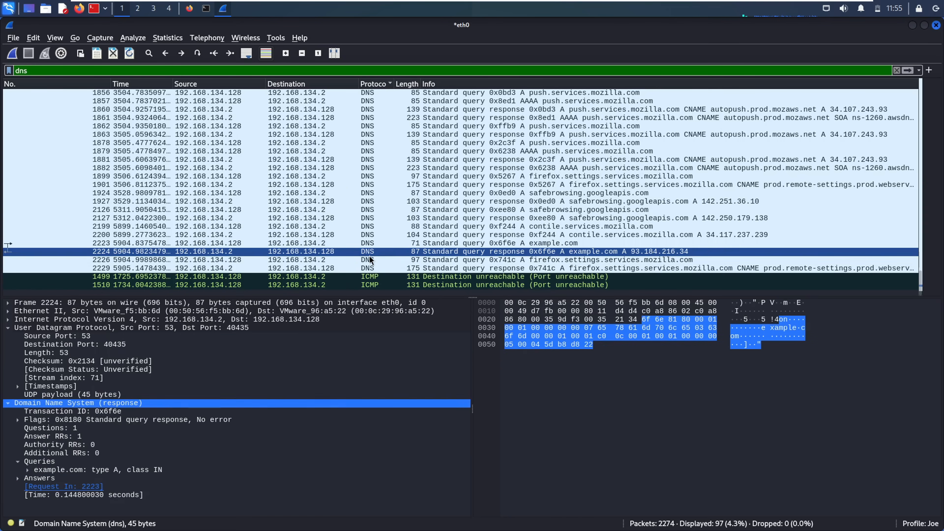
mouse_move(474, 404)
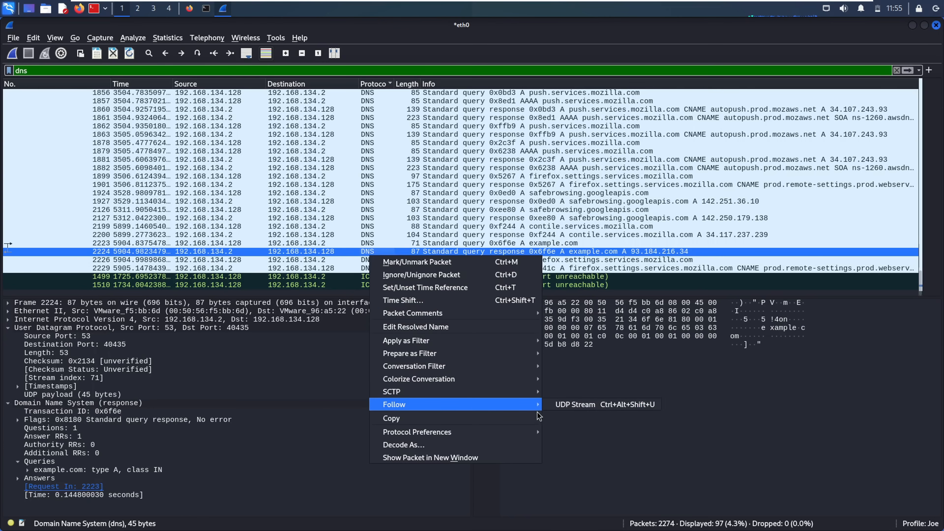
left_click(577, 405)
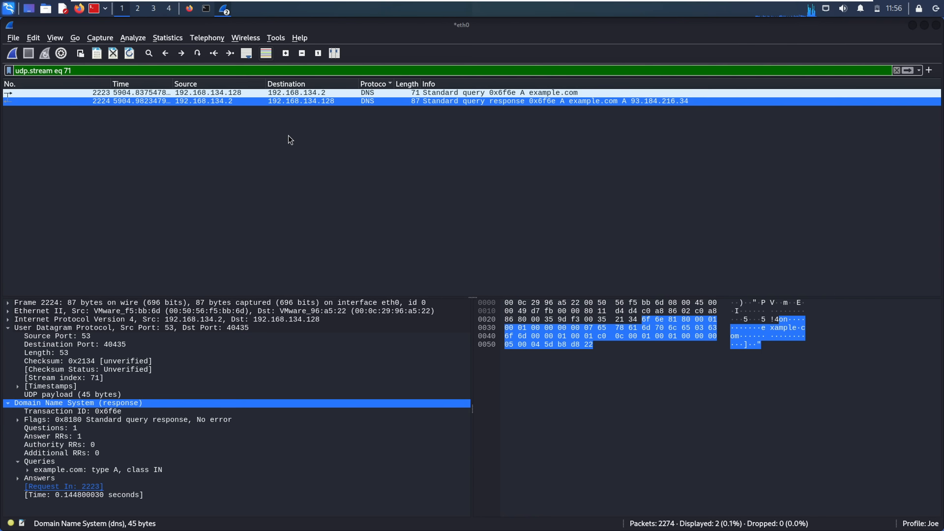
right_click(221, 104)
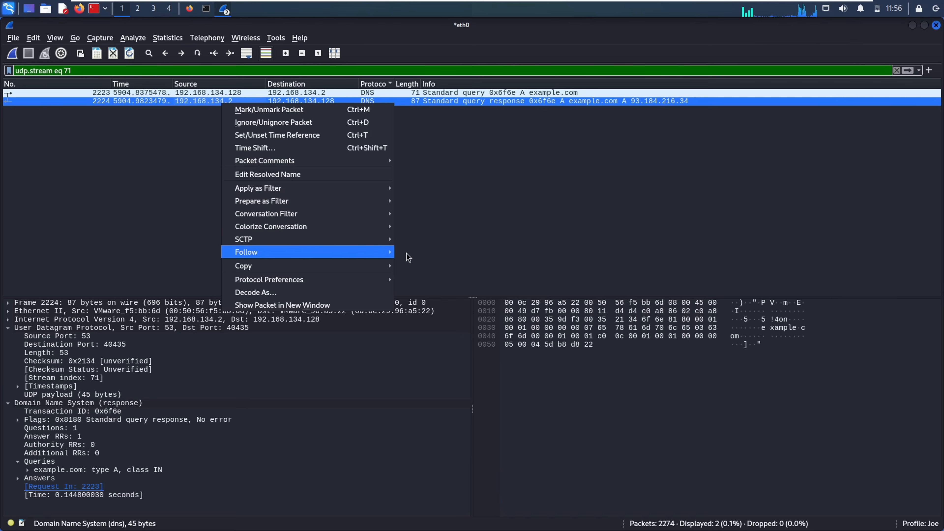
mouse_move(406, 253)
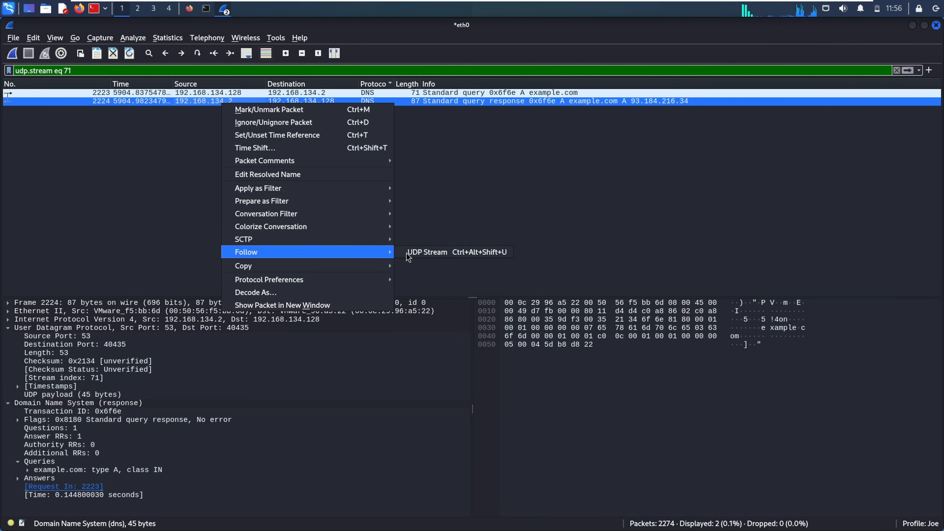
left_click(419, 253)
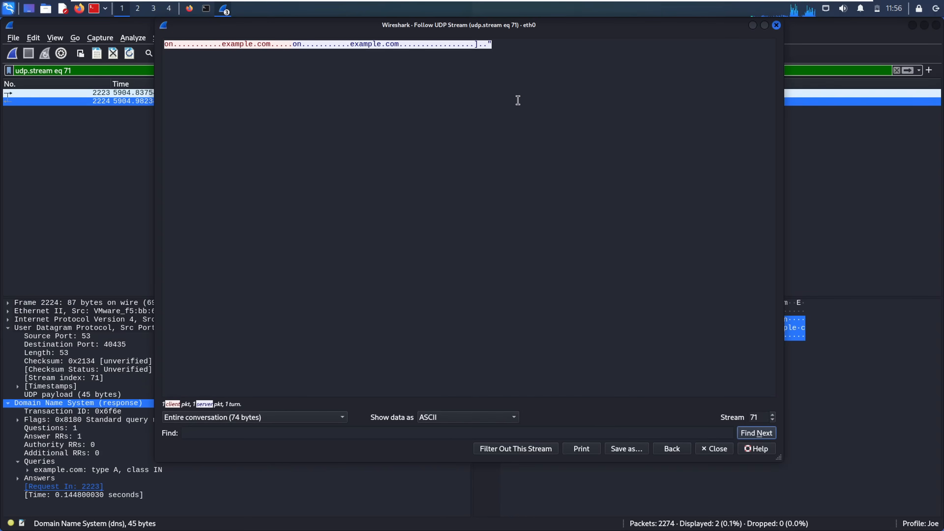
left_click(290, 44)
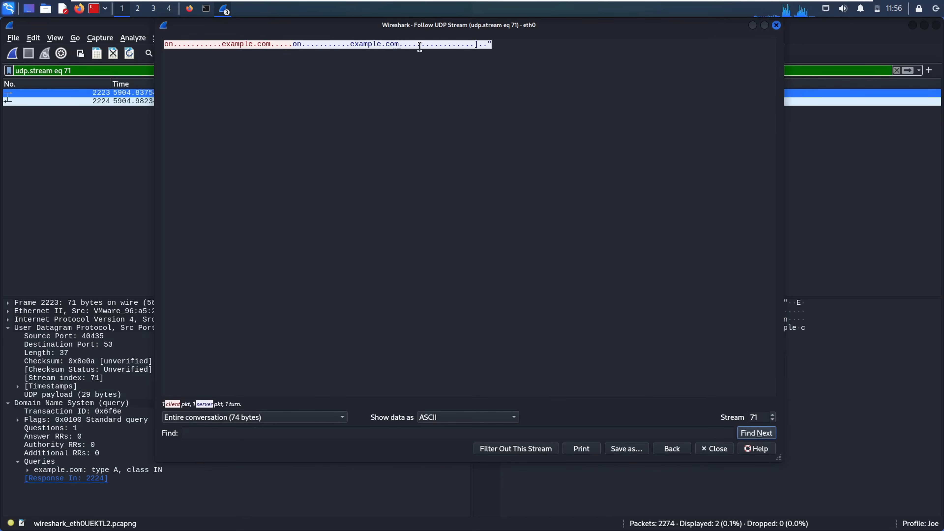
left_click(403, 45)
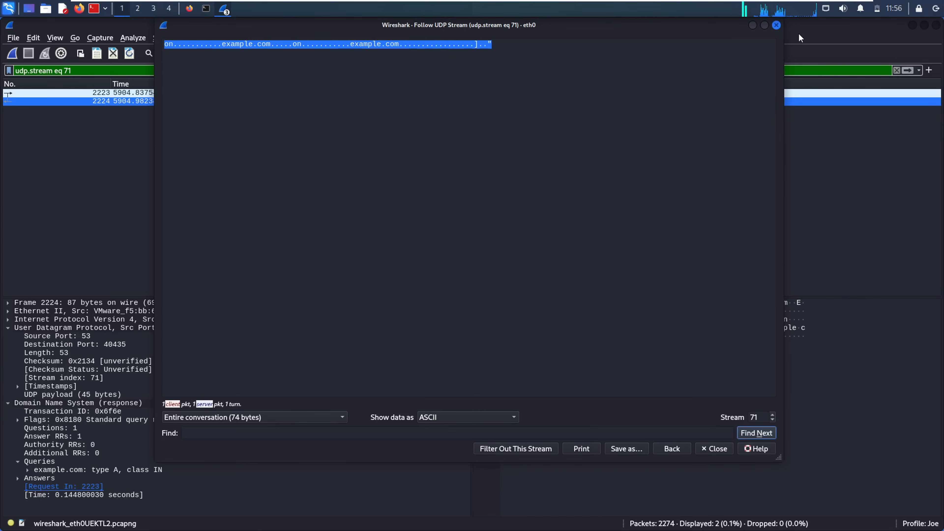
- Close the stream view, quit Wireshark without saving, and close Firefox and the terminal
left_click(776, 26)
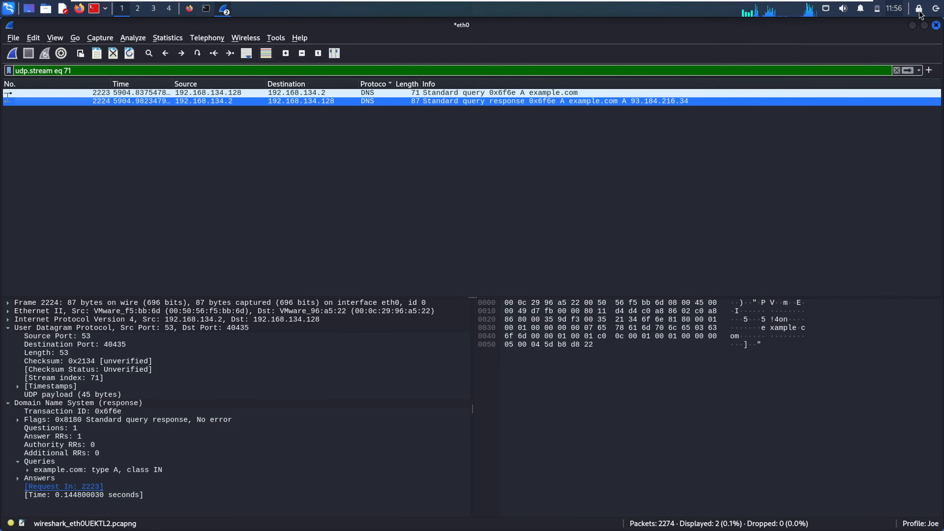
left_click(936, 25)
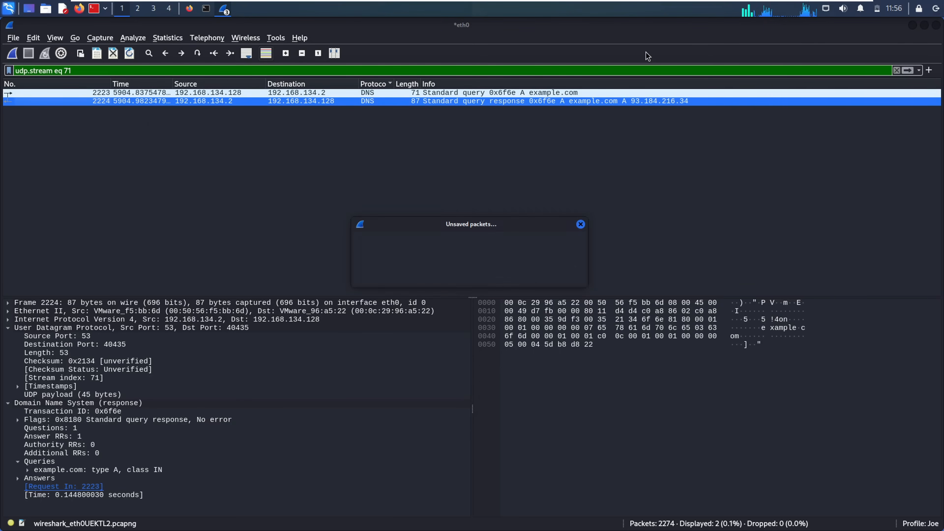
left_click(480, 276)
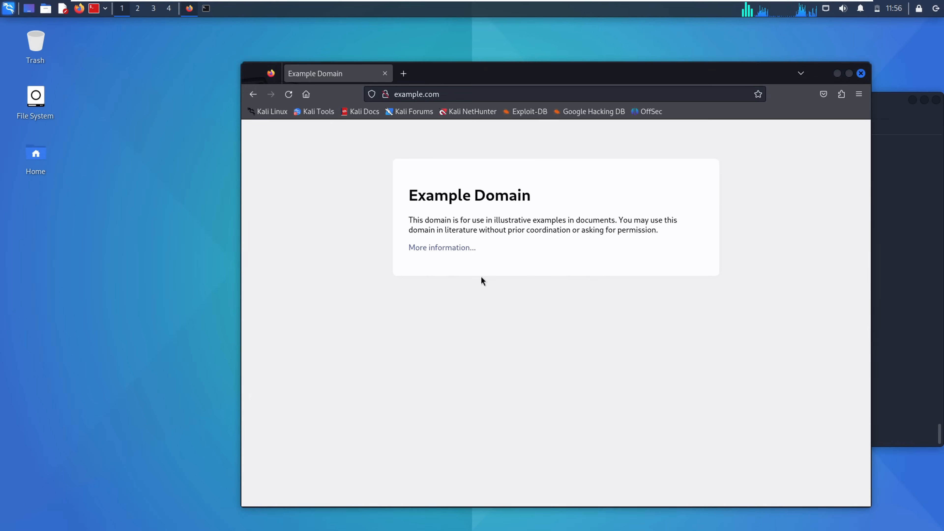
left_click(860, 74)
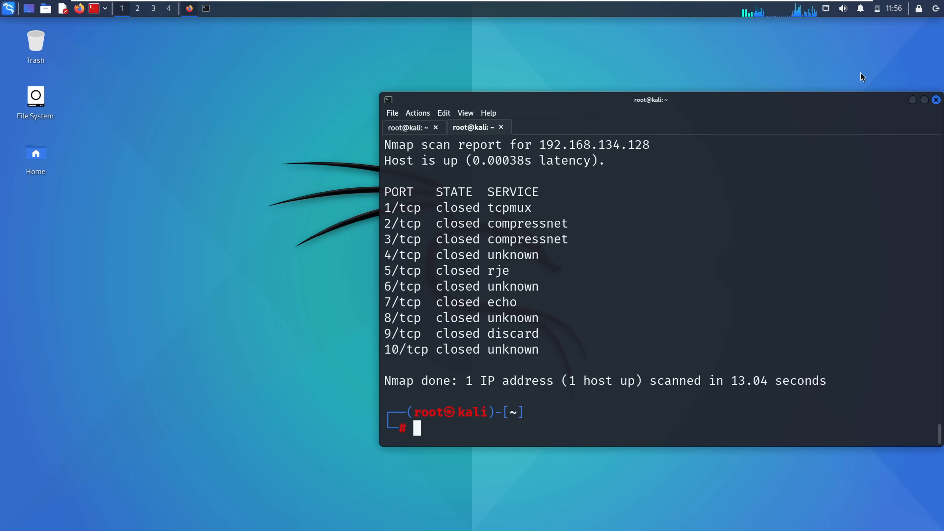
left_click(936, 99)
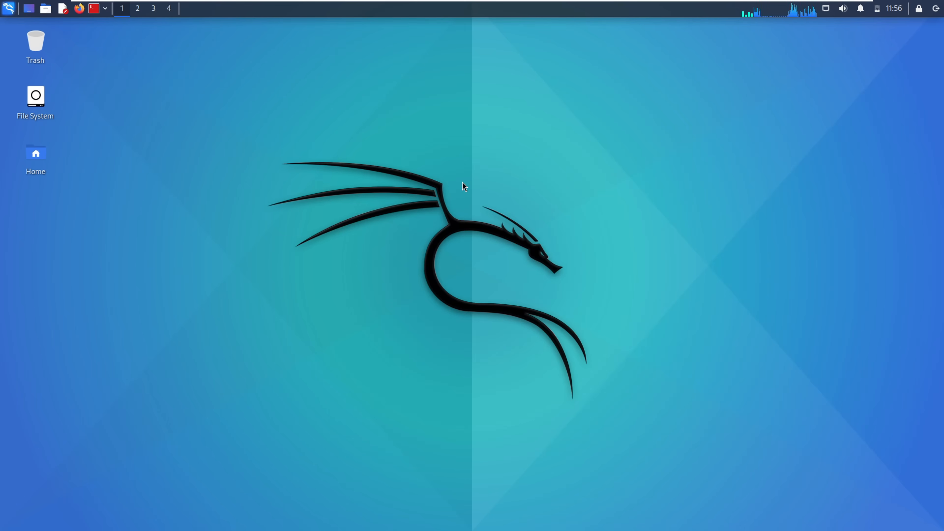